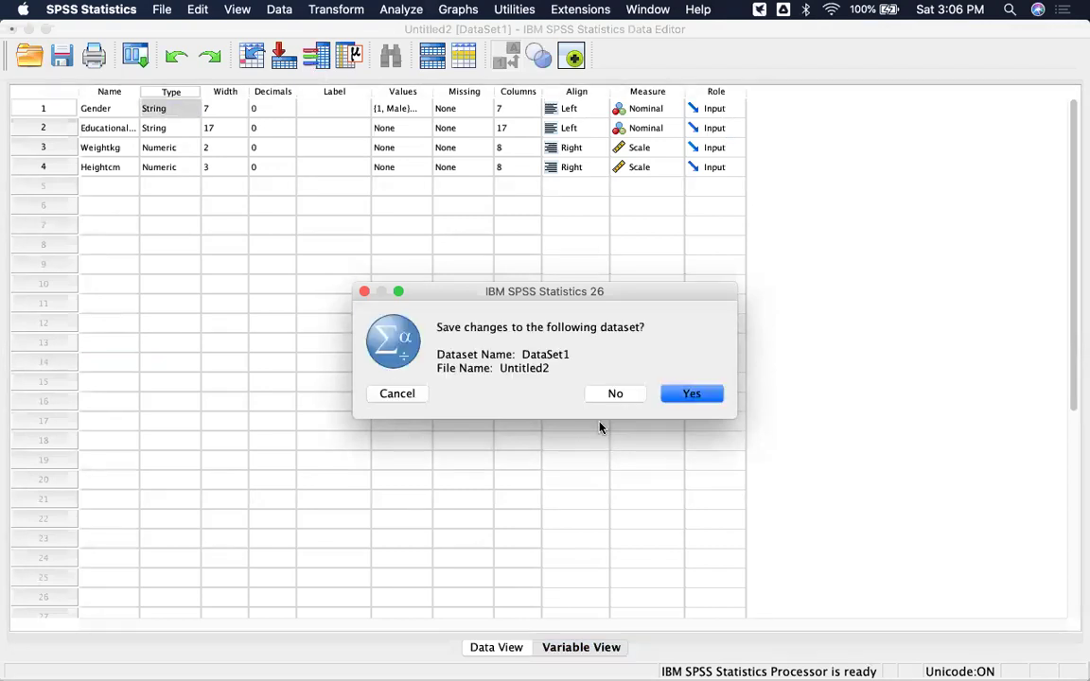
Close the open dataset without saving its changes, and relaunch SPSS Statistics to an empty Data Editor.
{"action": "left_click", "coordinate": [611, 390]}
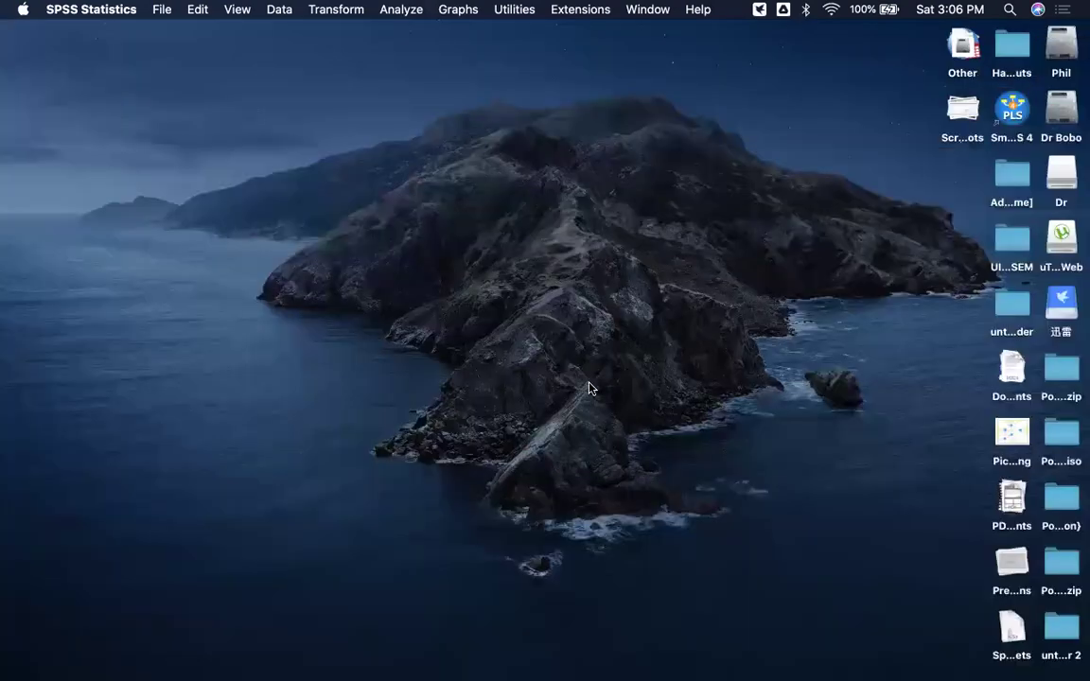
{"action": "mouse_move", "coordinate": [19, 433]}
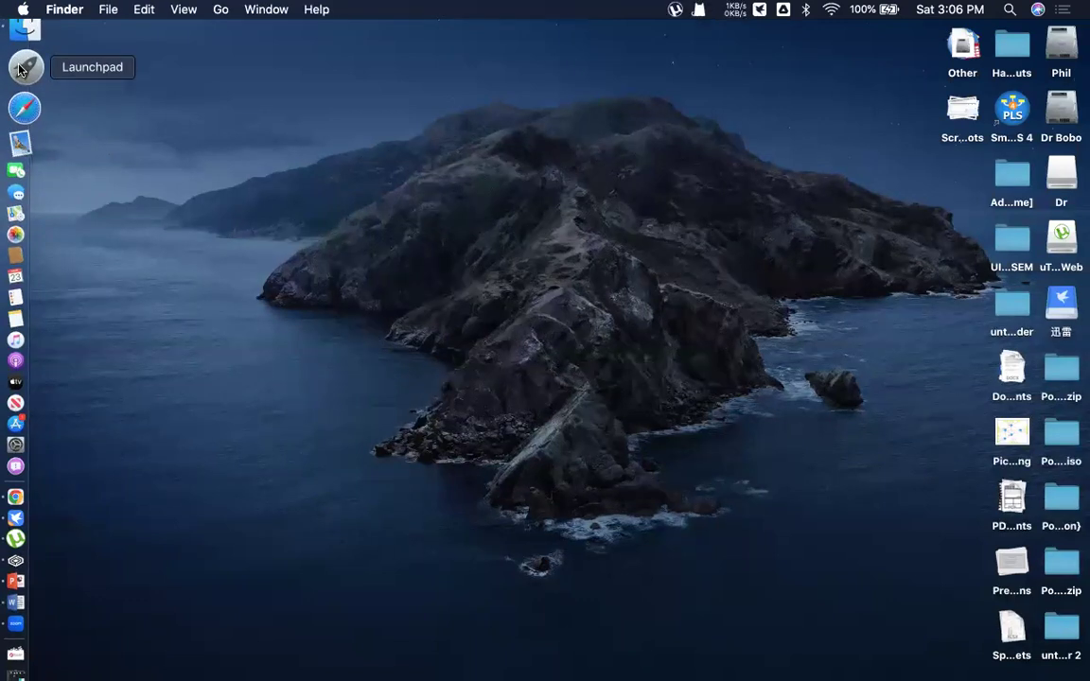
{"action": "left_click", "coordinate": [19, 69]}
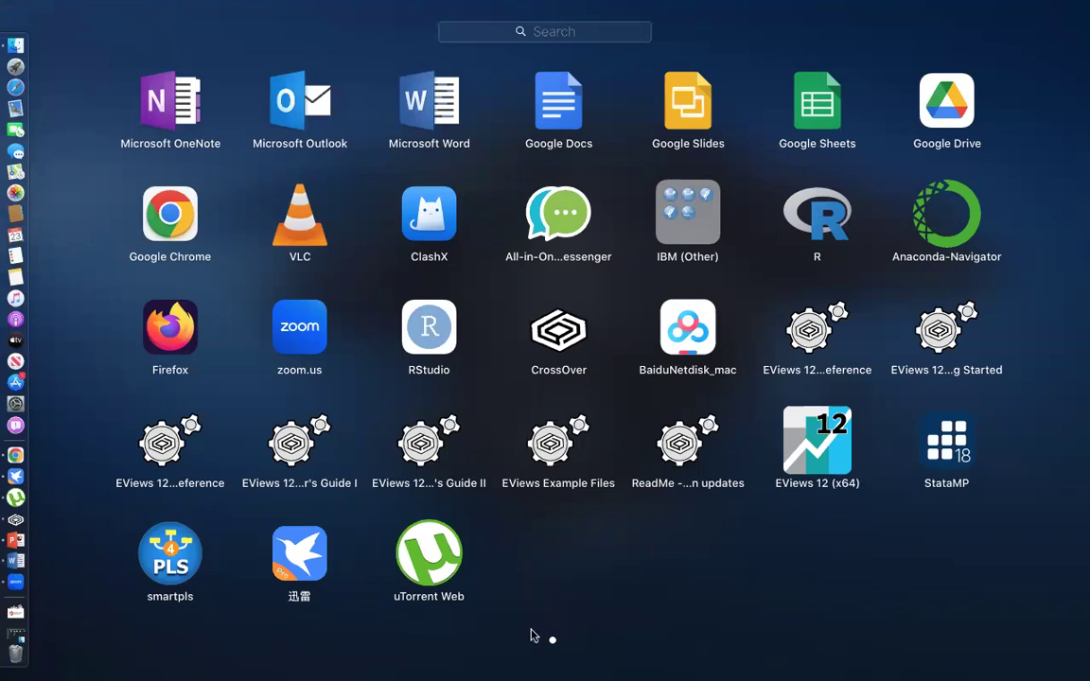
{"action": "left_click", "coordinate": [639, 197]}
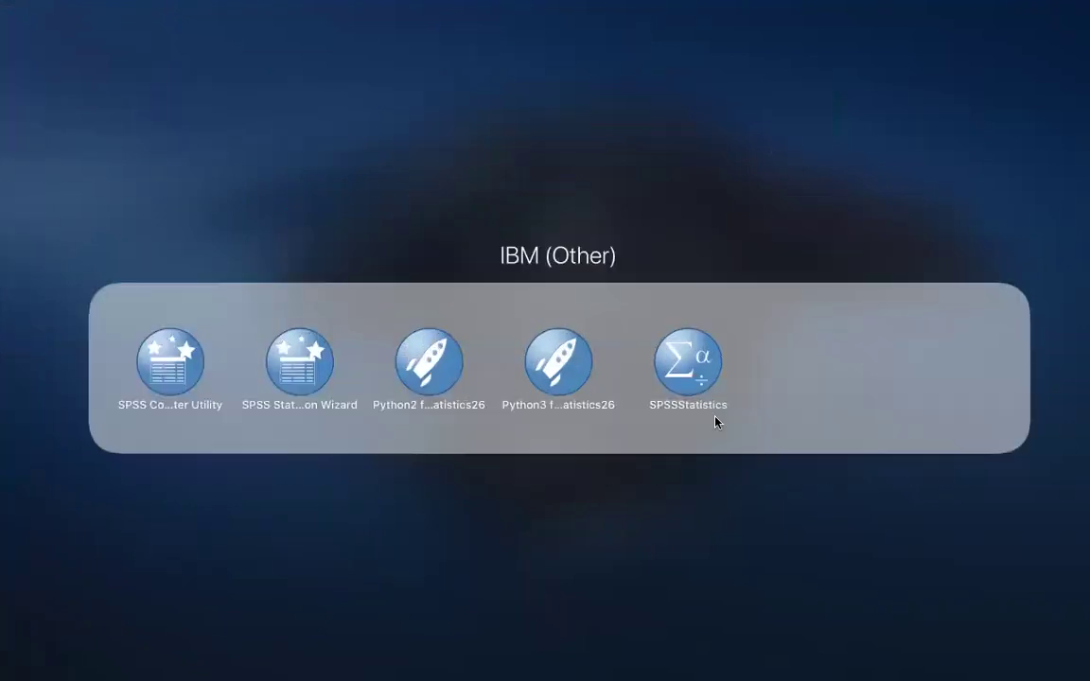
{"action": "left_click", "coordinate": [691, 373]}
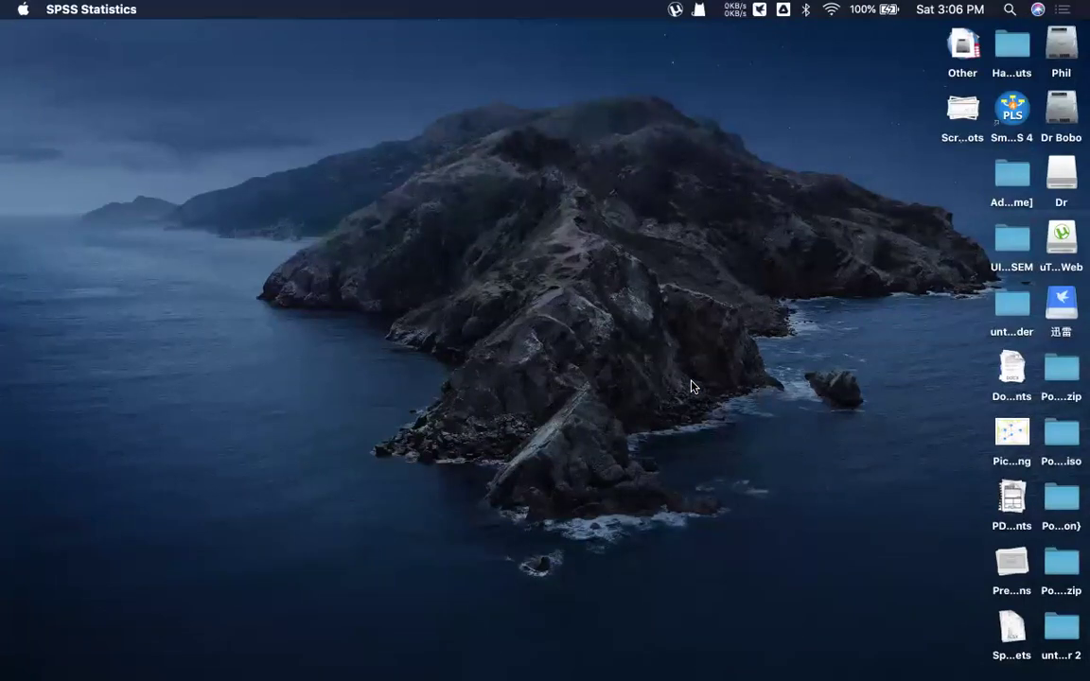
{"action": "mouse_move", "coordinate": [5, 327]}
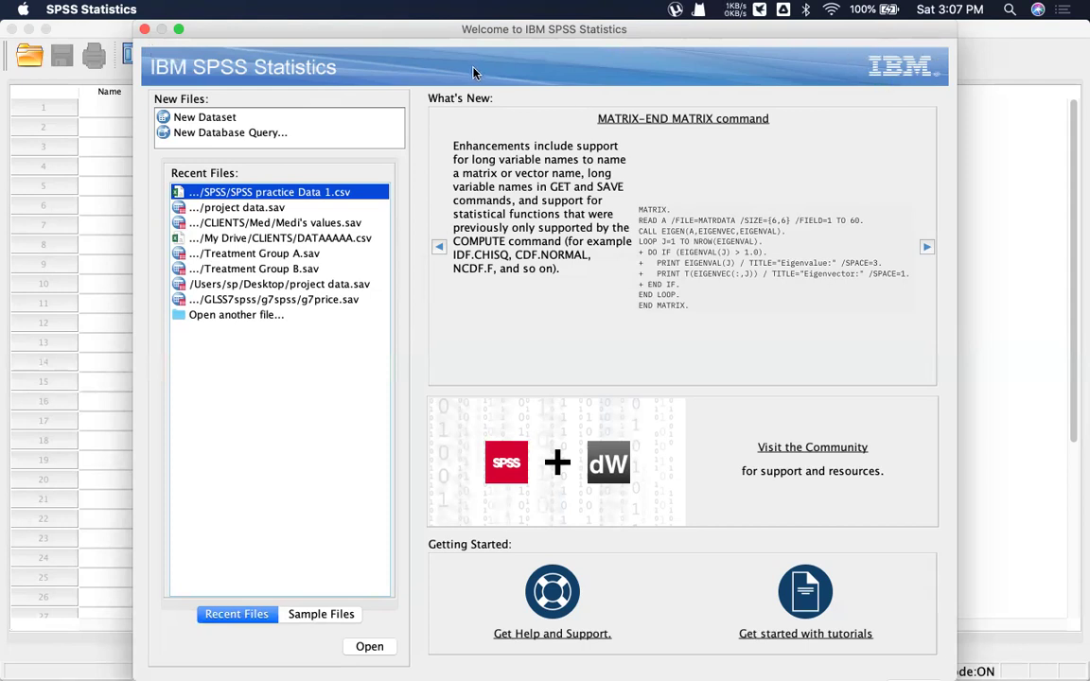
{"action": "left_click", "coordinate": [145, 30]}
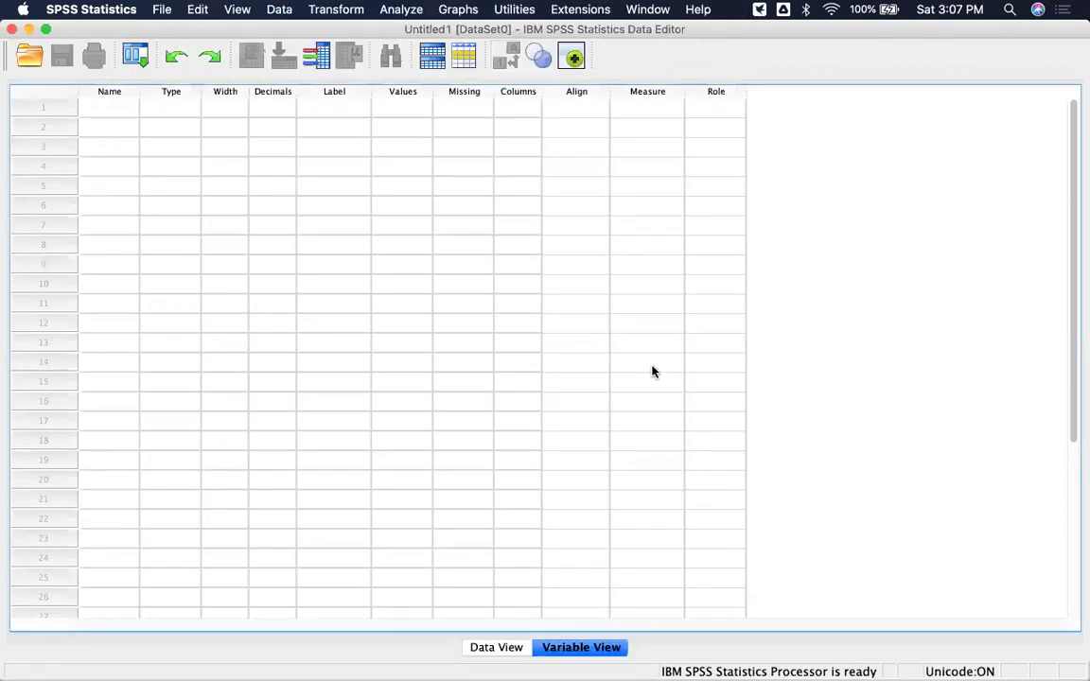
Examine the layout of the empty variable definition grid and compare Variable View with Data View.
{"action": "scroll", "coordinate": [652, 371], "scroll_direction": "down", "scroll_amount": 5}
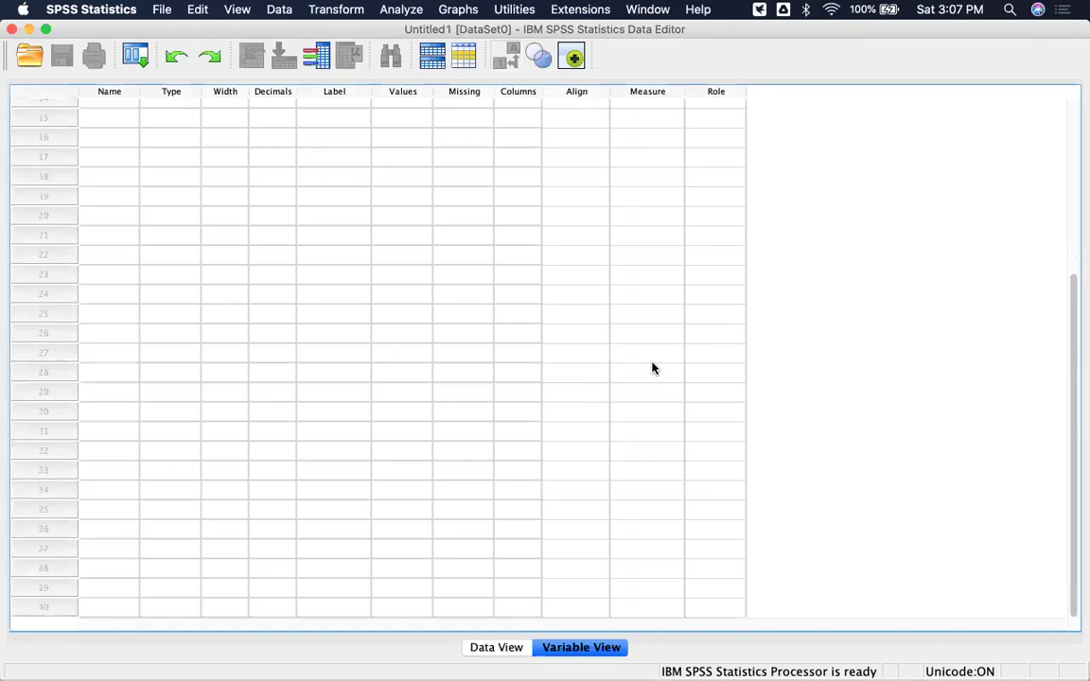
{"action": "scroll", "coordinate": [734, 350], "scroll_direction": "up", "scroll_amount": 5}
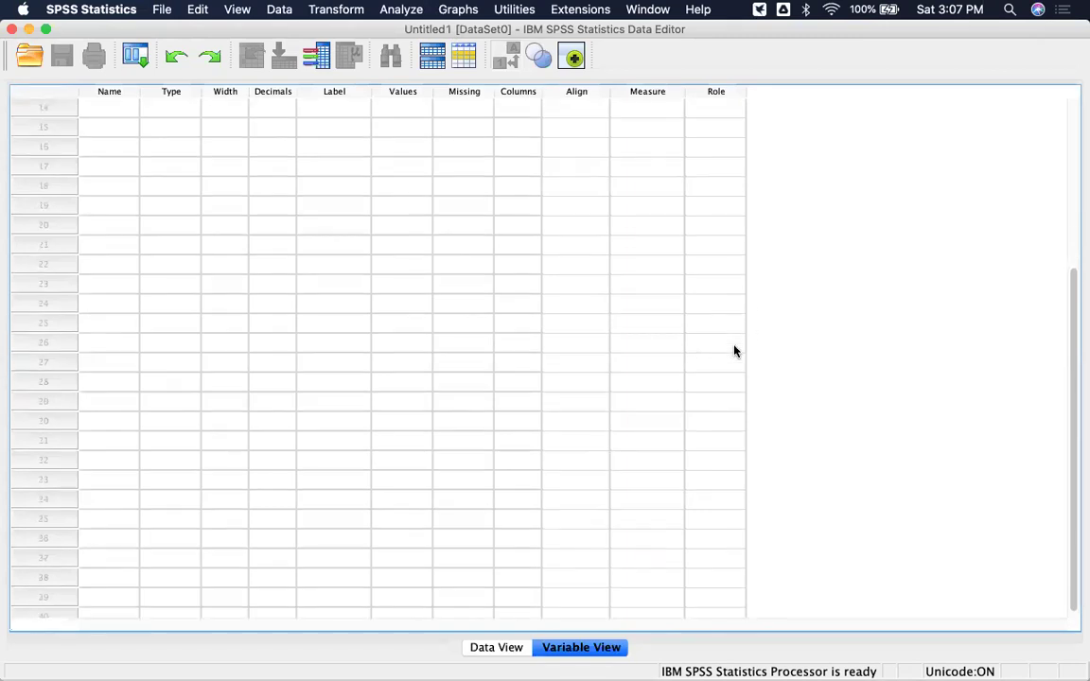
{"action": "scroll", "coordinate": [734, 351], "scroll_direction": "down", "scroll_amount": 5}
{"action": "scroll", "coordinate": [734, 350], "scroll_direction": "up", "scroll_amount": 5}
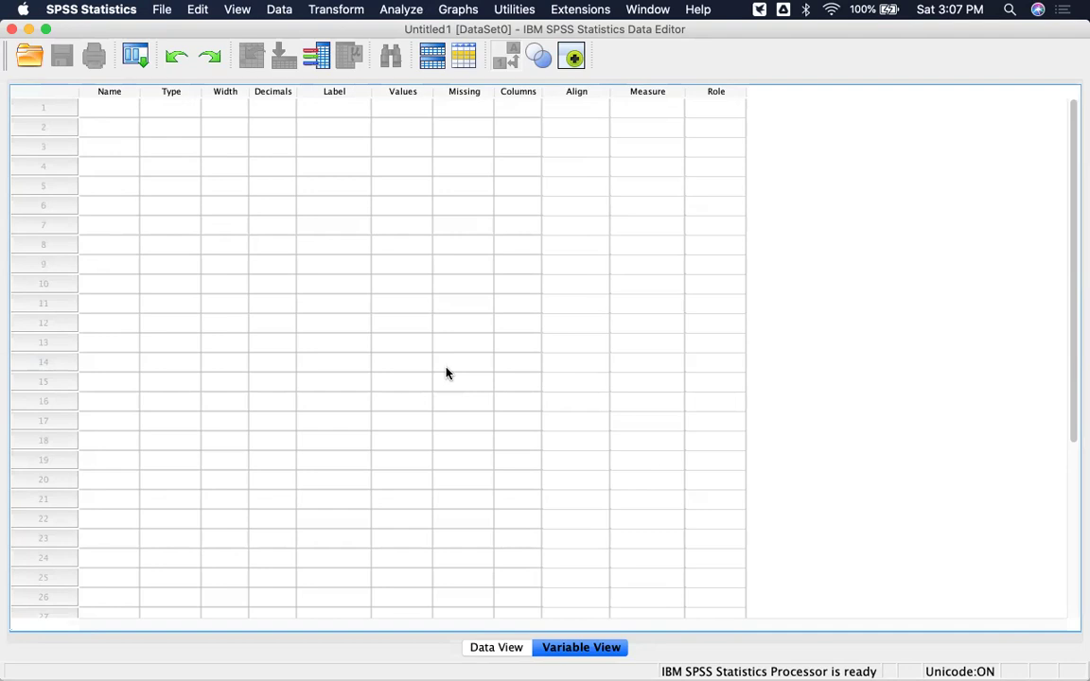
{"action": "left_click", "coordinate": [503, 649]}
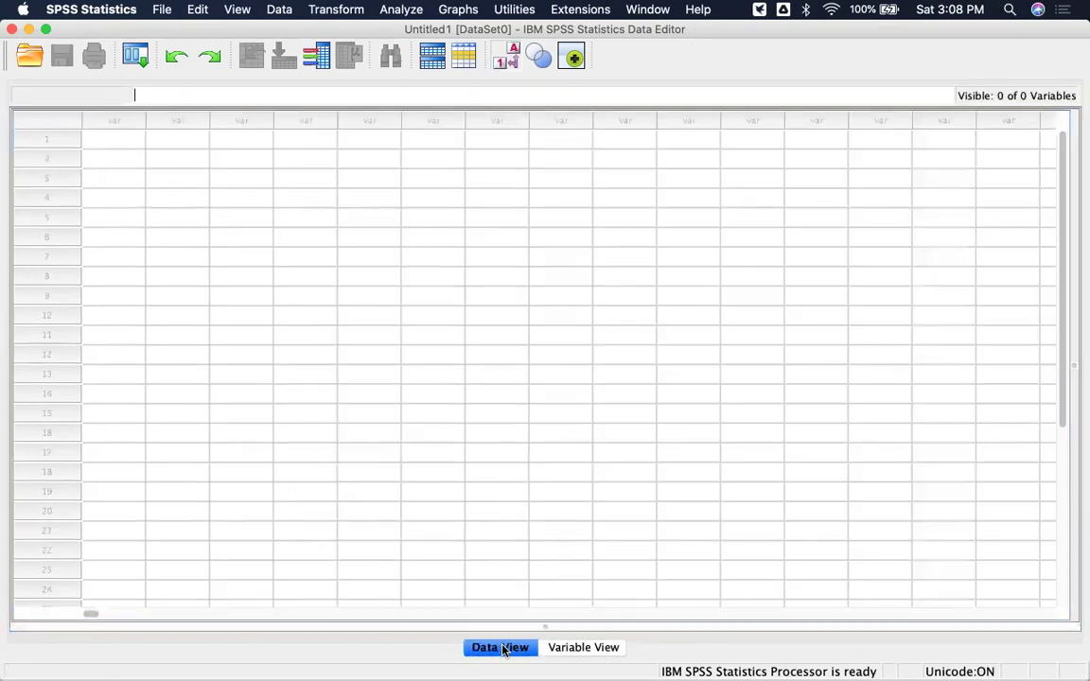
{"action": "left_click", "coordinate": [581, 647]}
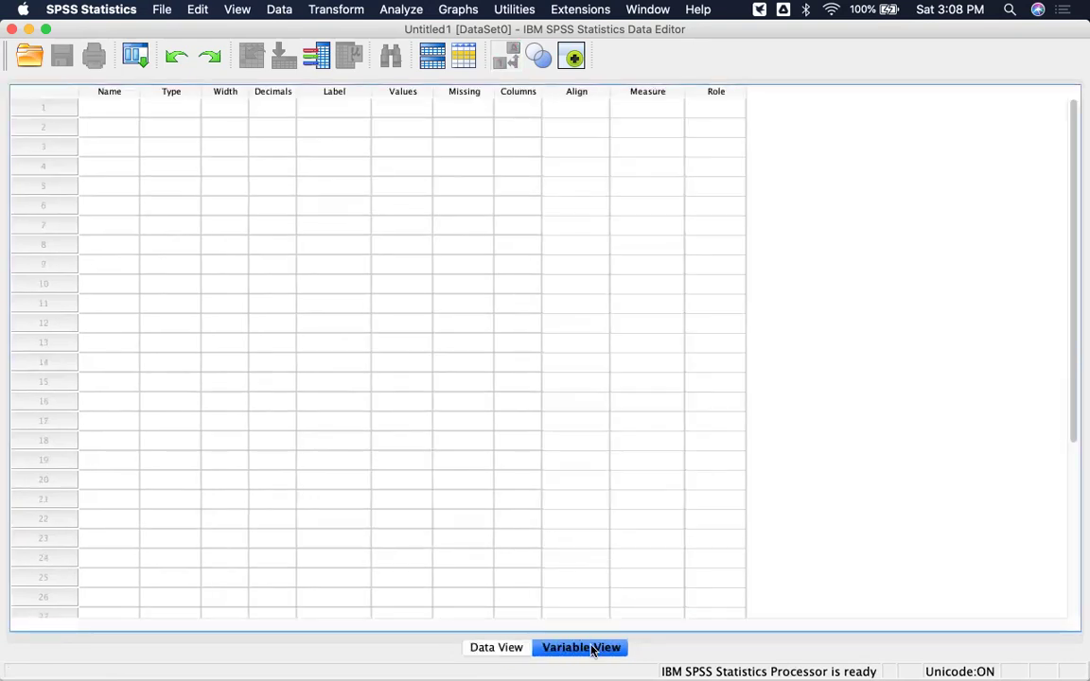
{"action": "left_click", "coordinate": [498, 651]}
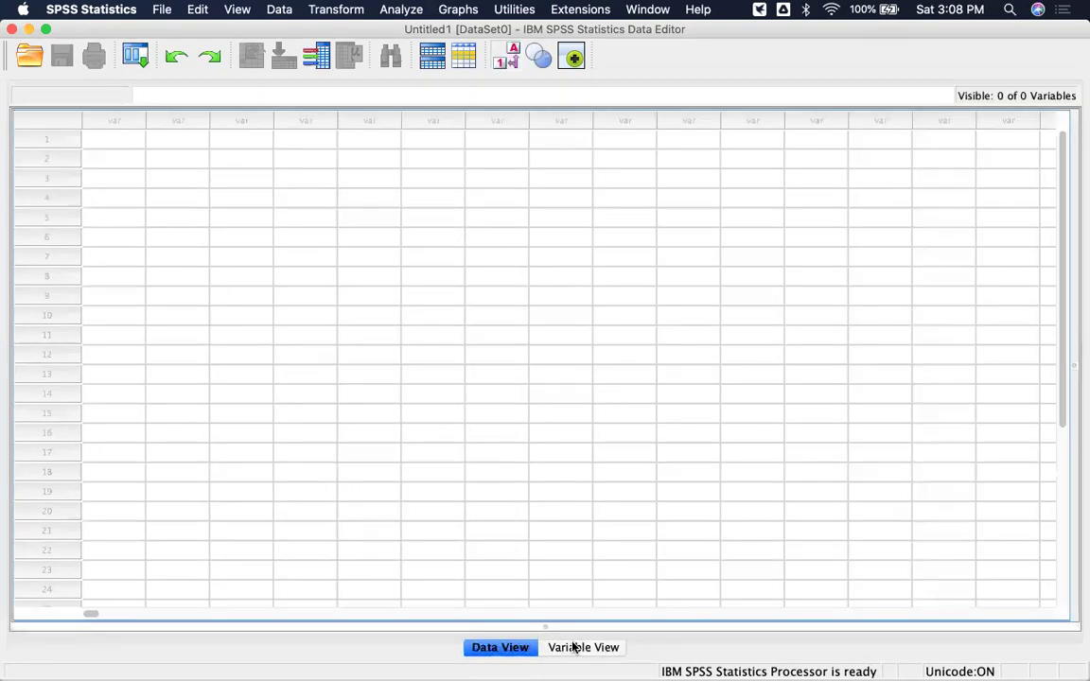
{"action": "left_click", "coordinate": [573, 647]}
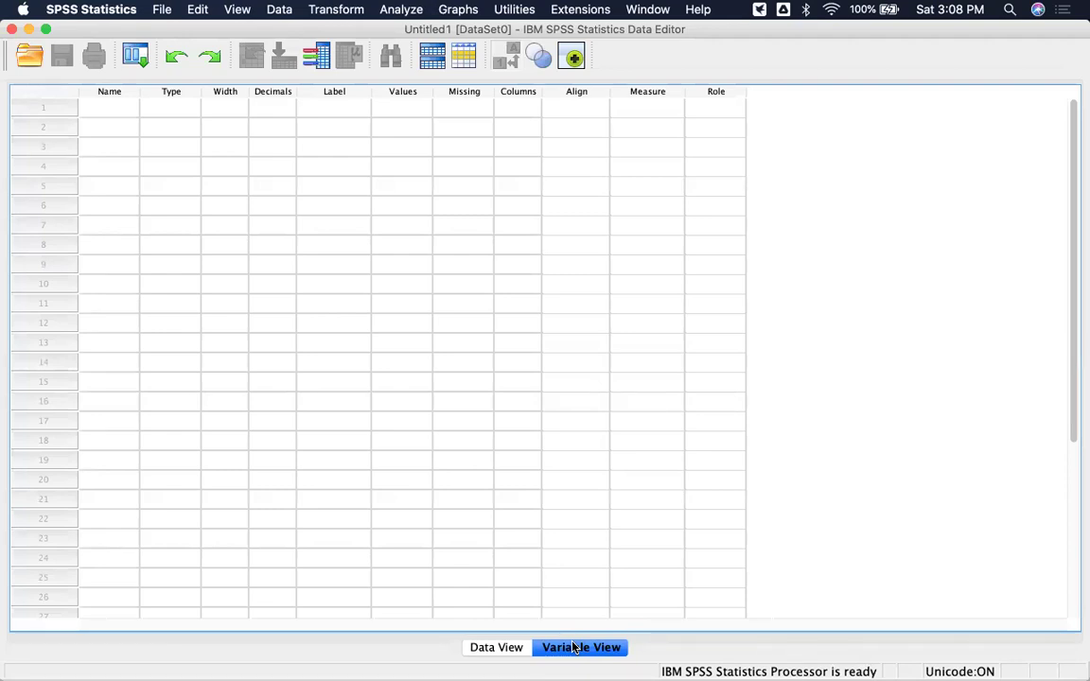
Switch to the SPSS Presentation_Day 1 slides in PowerPoint and fit their window into the right half of the desktop.
{"action": "left_click", "coordinate": [29, 30]}
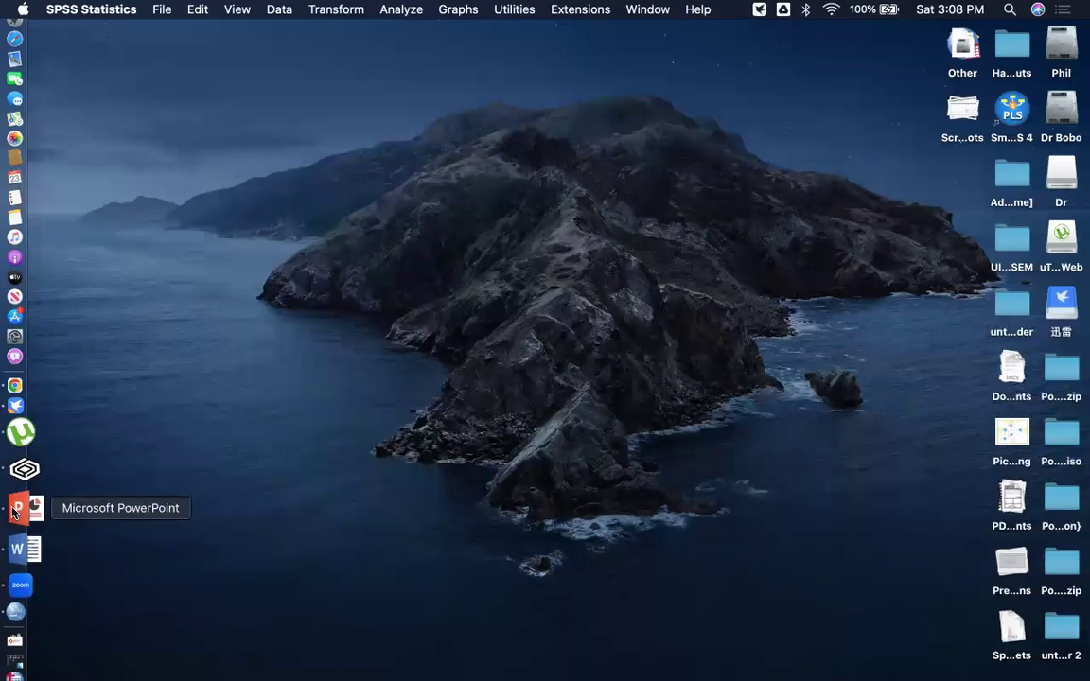
{"action": "left_click", "coordinate": [15, 511]}
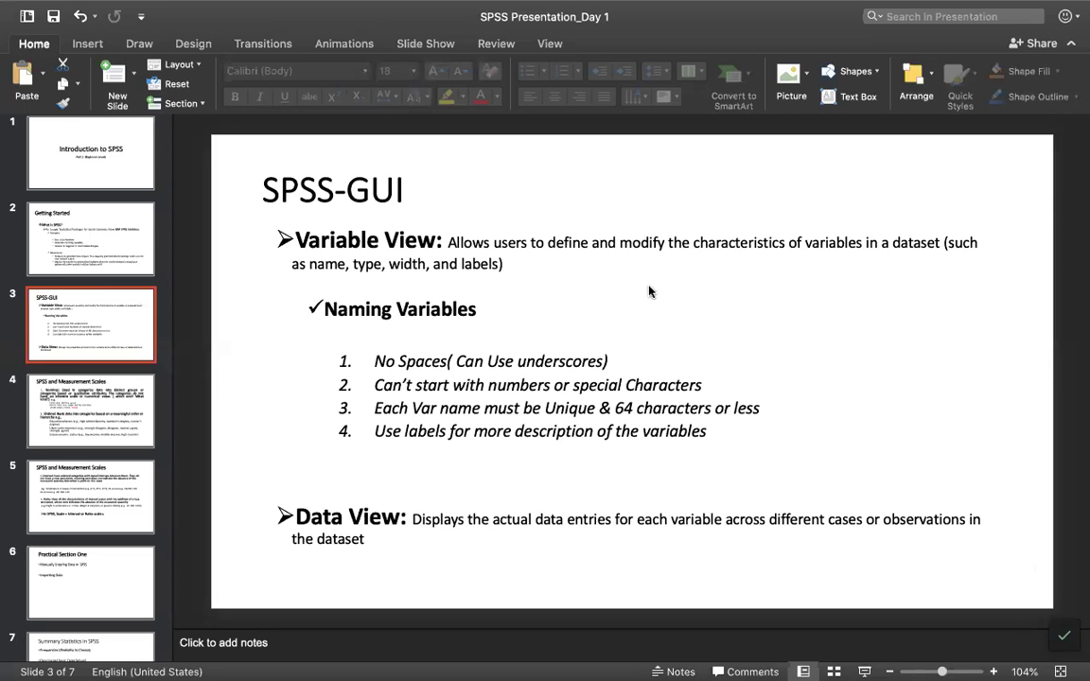
{"action": "mouse_move", "coordinate": [99, 3]}
{"action": "mouse_move", "coordinate": [48, 1]}
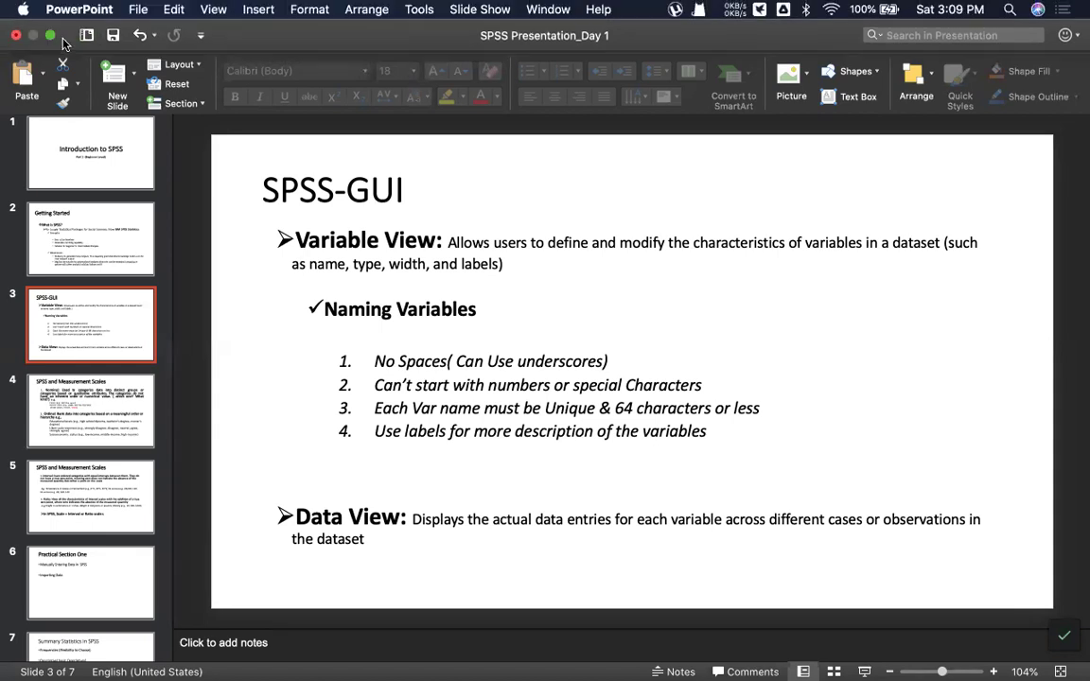
{"action": "left_click", "coordinate": [50, 35]}
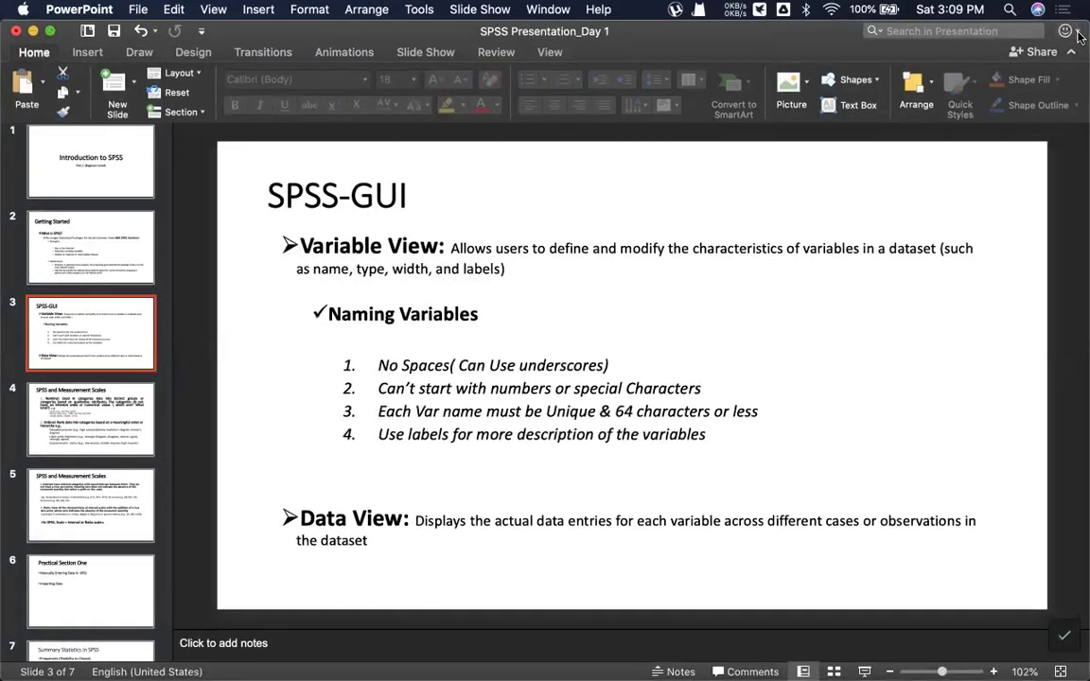
{"action": "left_click_drag", "start_coordinate": [1087, 36], "coordinate": [206, 27]}
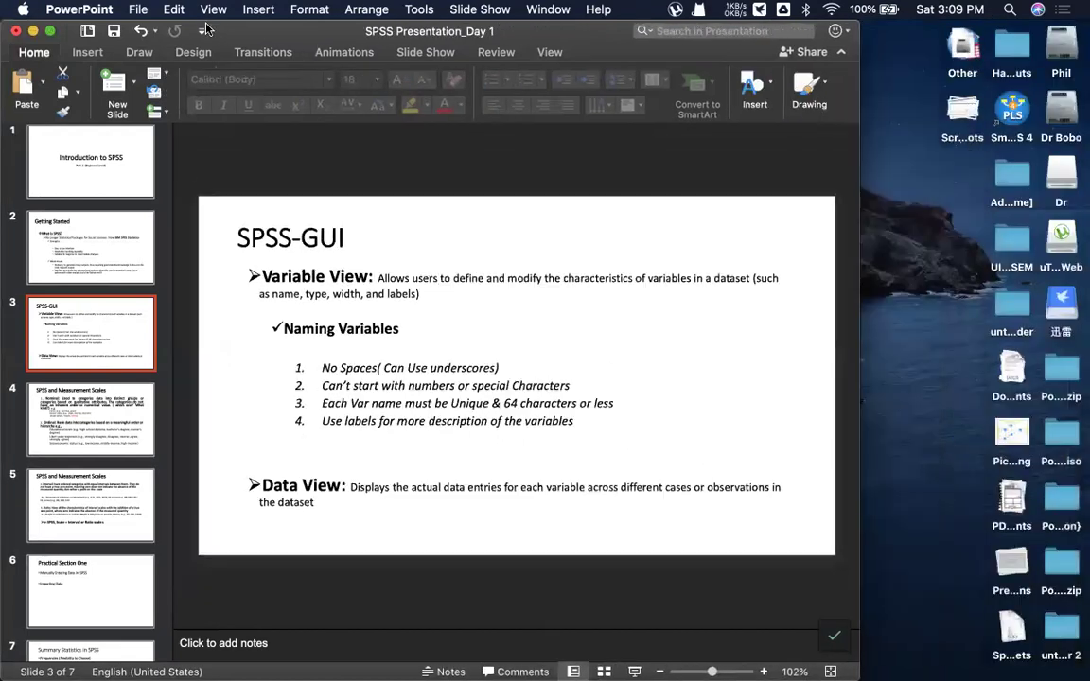
{"action": "left_click_drag", "start_coordinate": [451, 37], "coordinate": [1043, 38]}
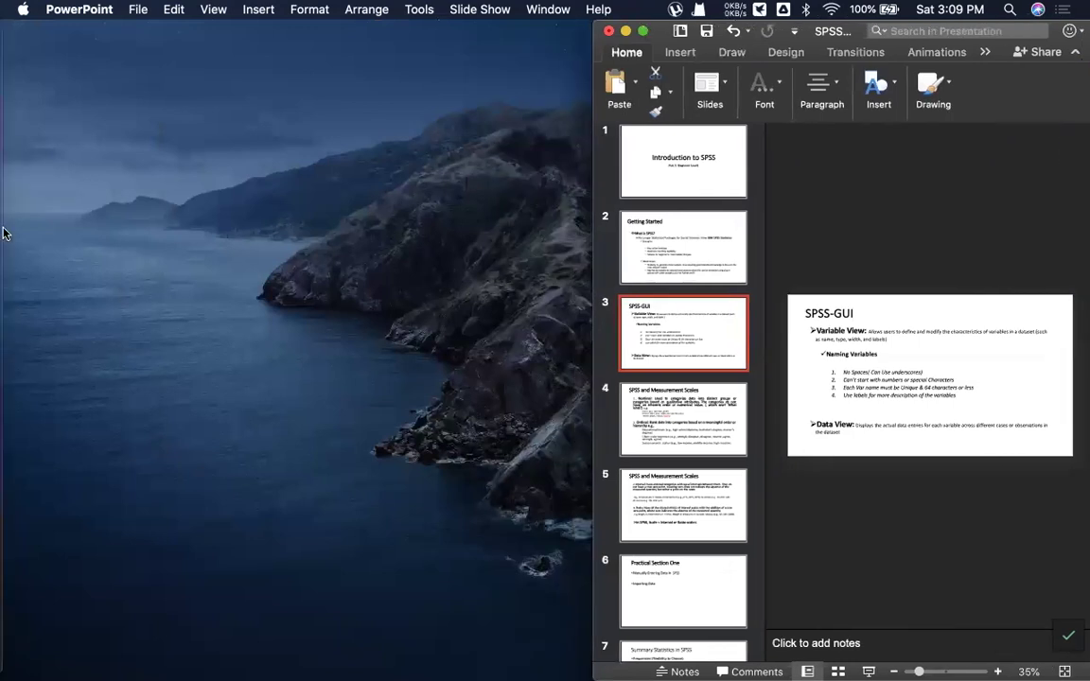
Switch back to SPSS Statistics and shrink the Data Editor window to fit beside the PowerPoint slides.
{"action": "mouse_move", "coordinate": [24, 430]}
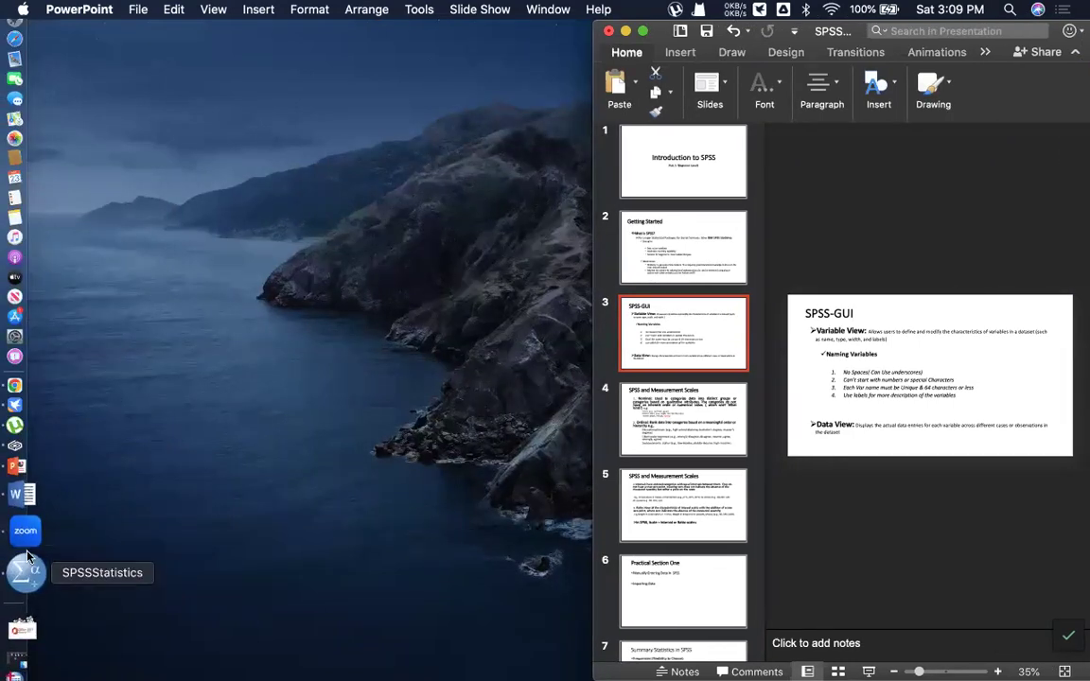
{"action": "left_click", "coordinate": [28, 559]}
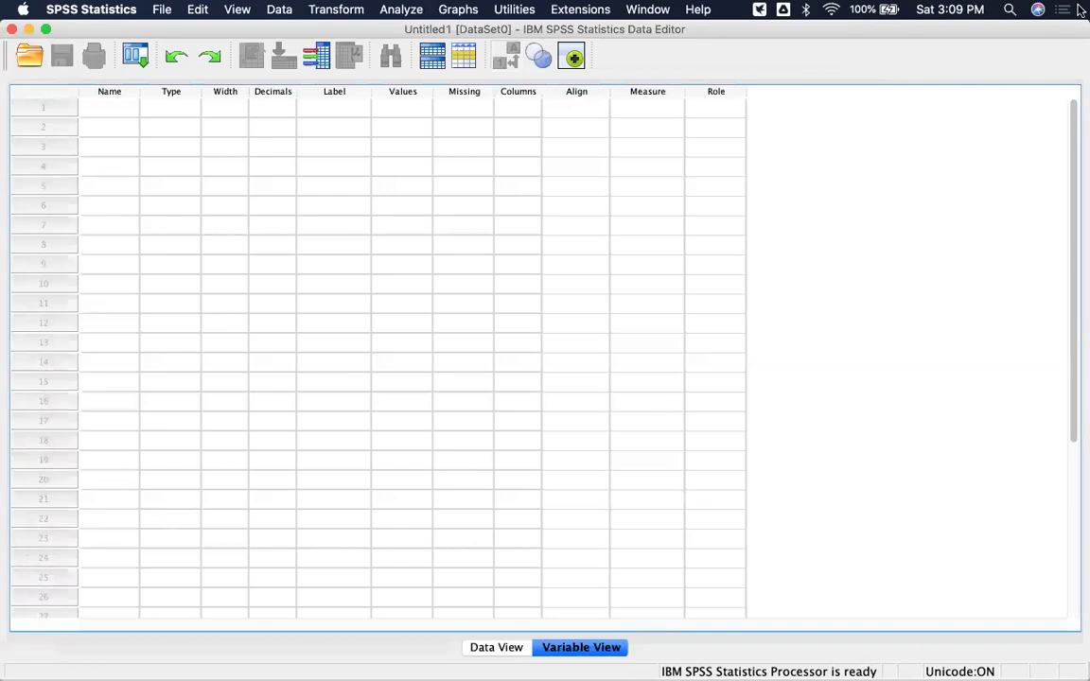
{"action": "left_click_drag", "start_coordinate": [1085, 24], "coordinate": [602, 64]}
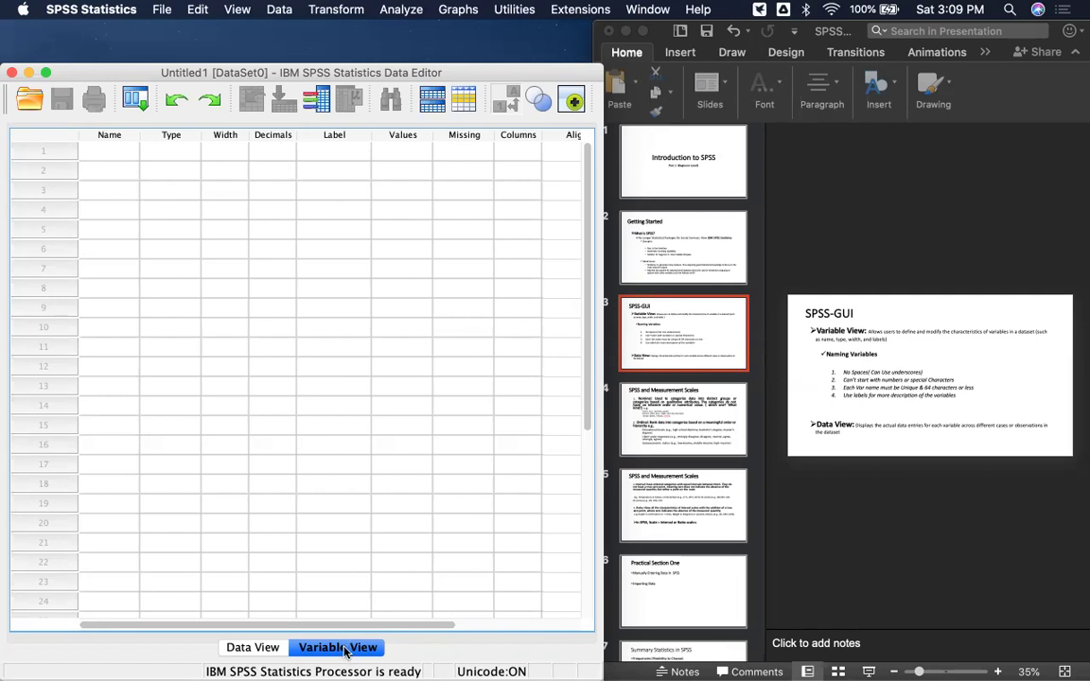
Define the first variable in Variable View with the name Gender.
{"action": "left_click", "coordinate": [254, 649]}
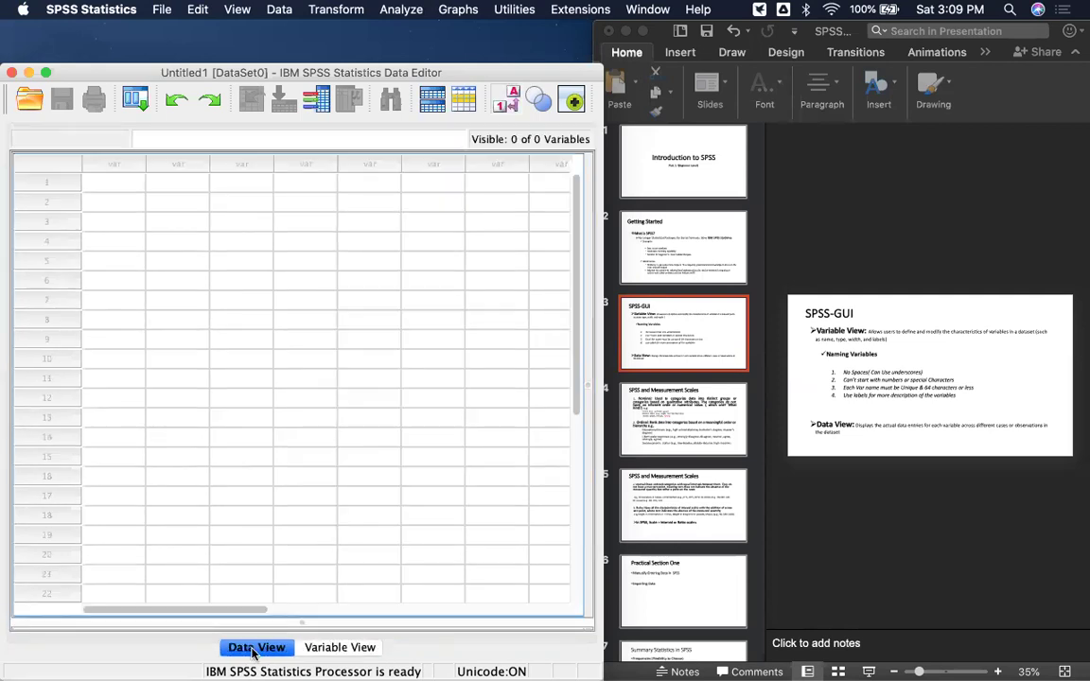
{"action": "left_click", "coordinate": [330, 652]}
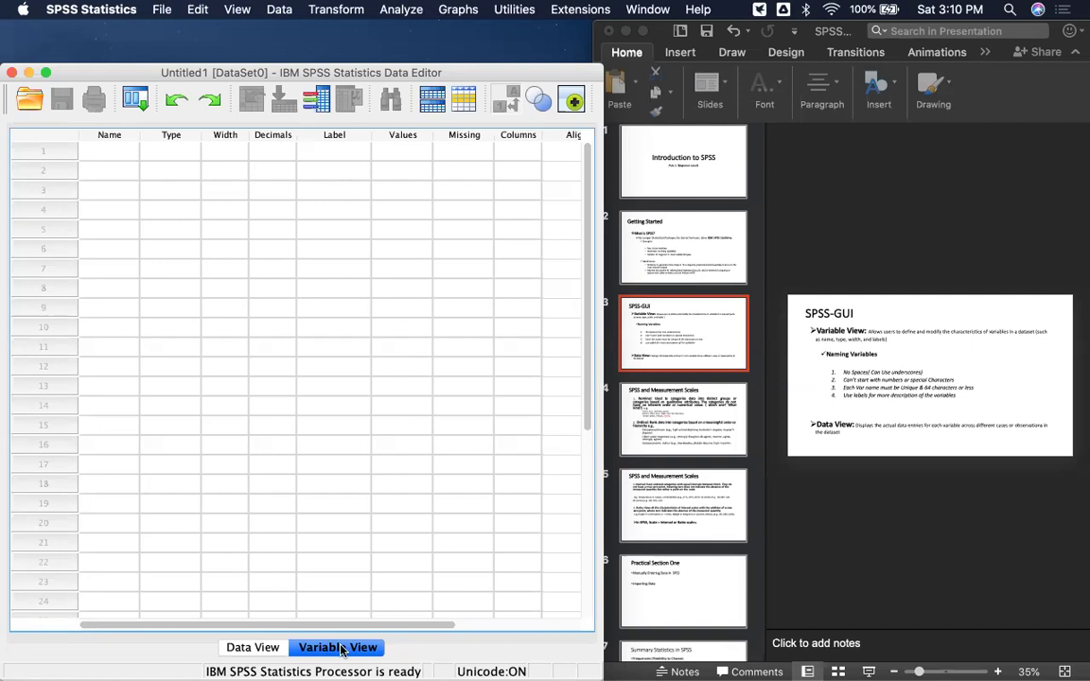
{"action": "left_click", "coordinate": [121, 152]}
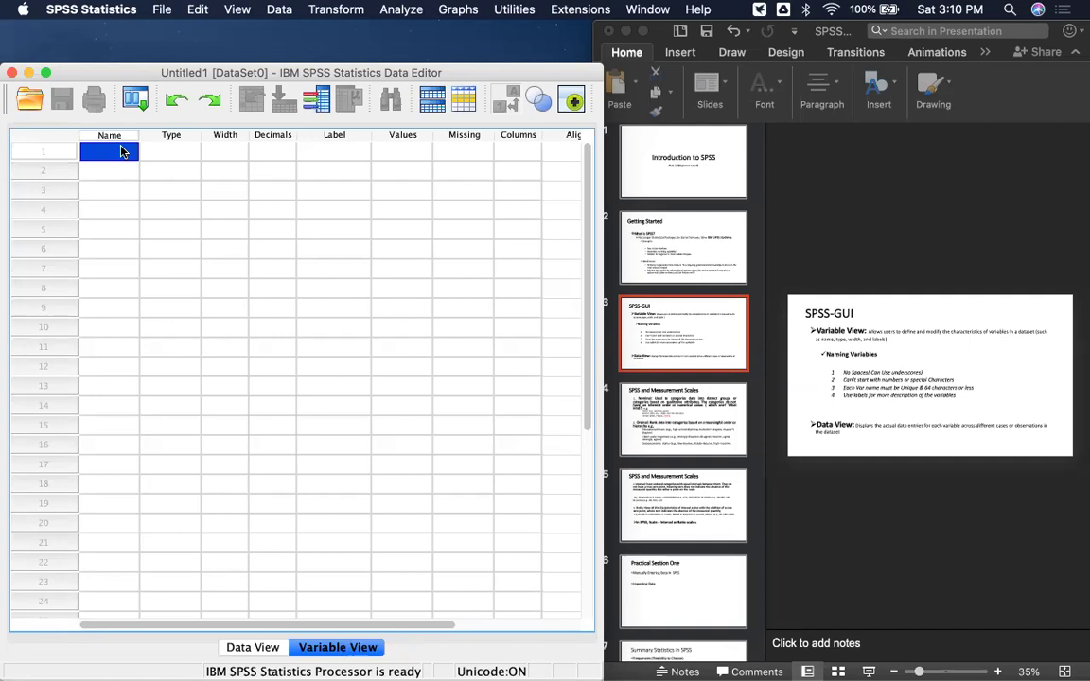
{"action": "double_click", "coordinate": [121, 151]}
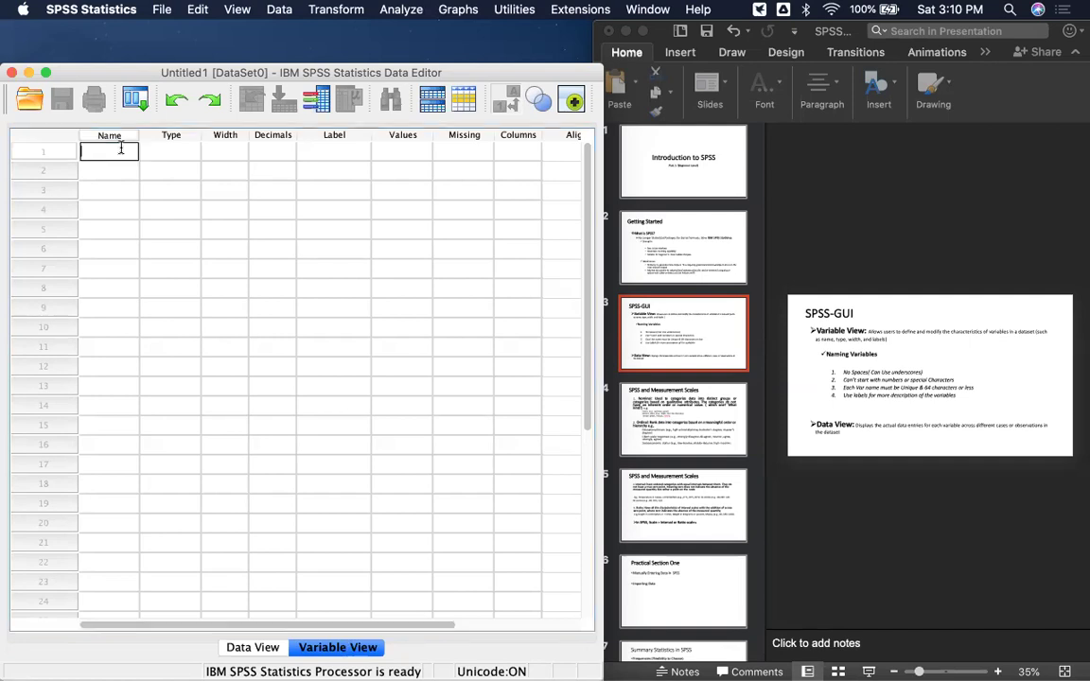
{"action": "left_click", "coordinate": [237, 214]}
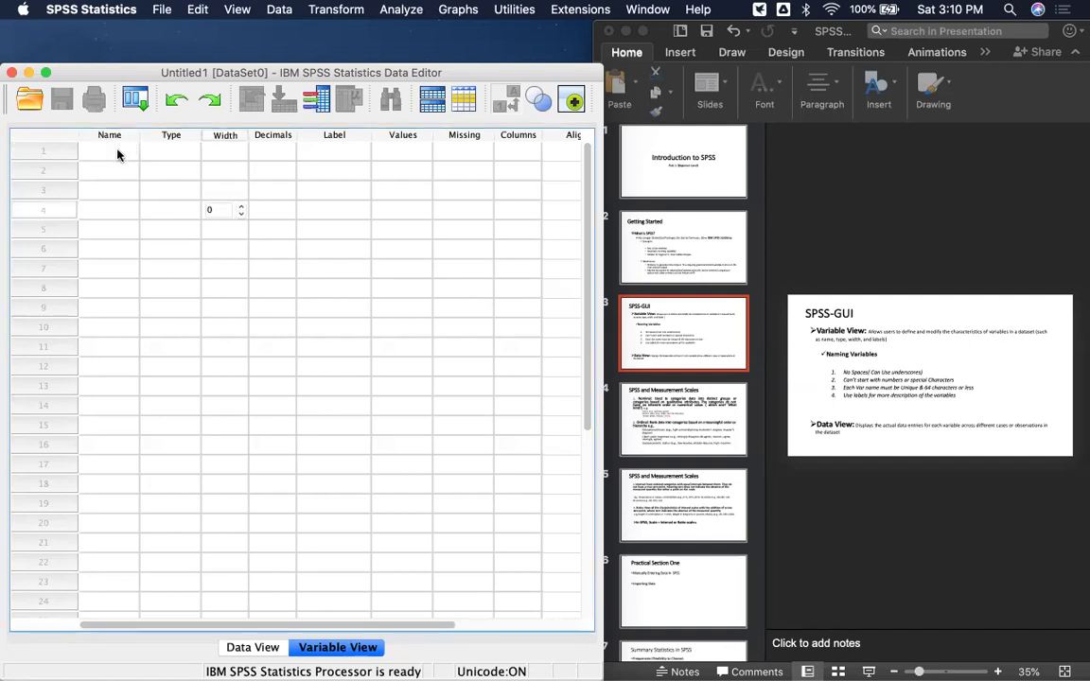
{"action": "double_click", "coordinate": [118, 151]}
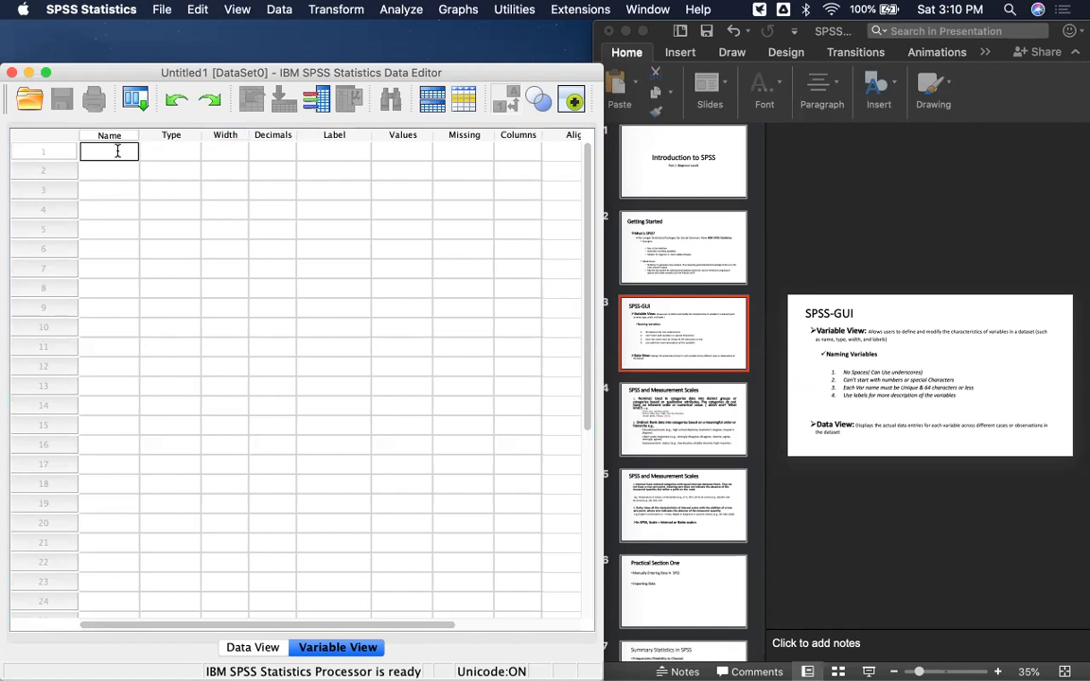
{"action": "type", "text": "Gender"}
{"action": "key", "text": "Return"}
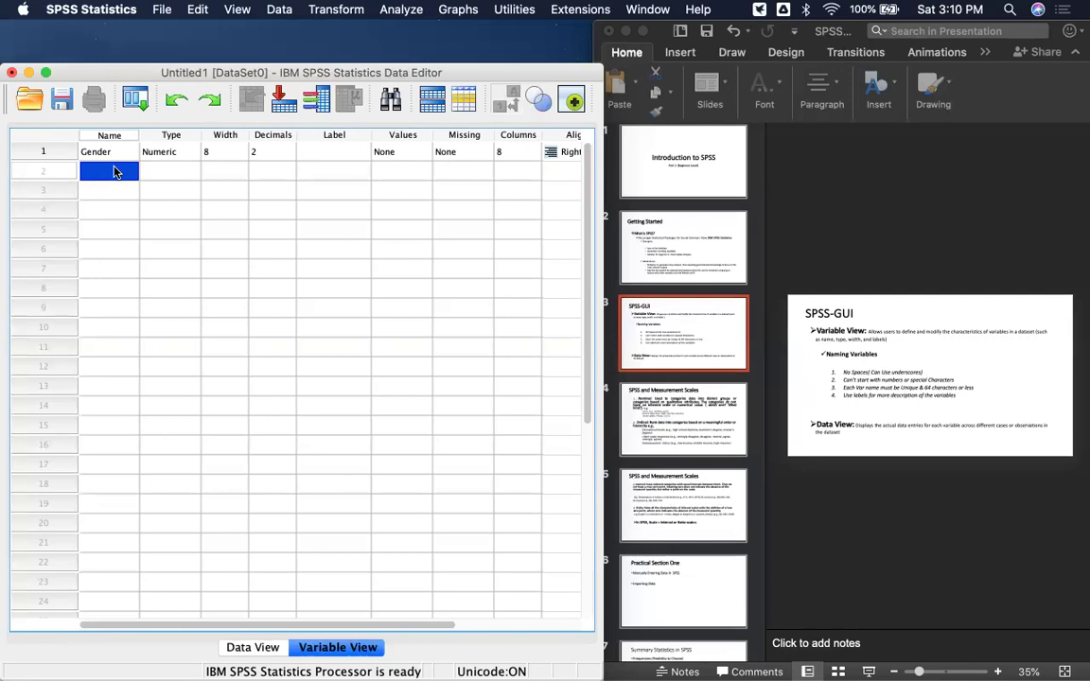
Try to name the second variable "level of educatin", with spaces between the words.
{"action": "double_click", "coordinate": [113, 171]}
{"action": "type", "text": "level"}
{"action": "type", "text": " of"}
{"action": "type", "text": " educat"}
{"action": "type", "text": "ion"}
{"action": "key", "text": "Return"}
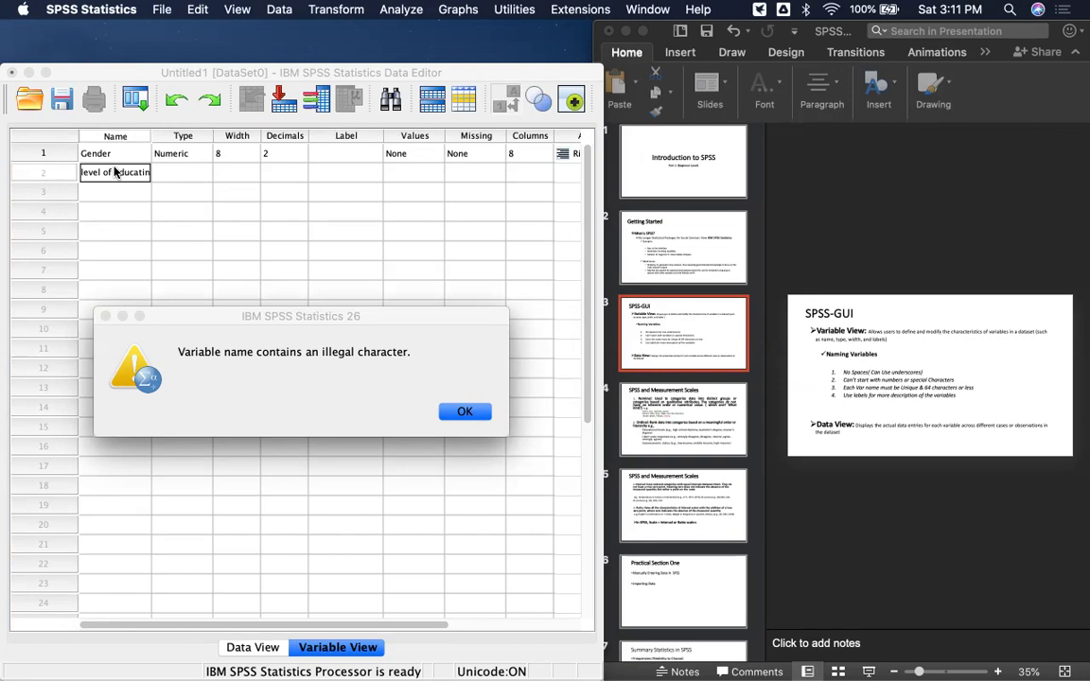
{"action": "left_click", "coordinate": [465, 414]}
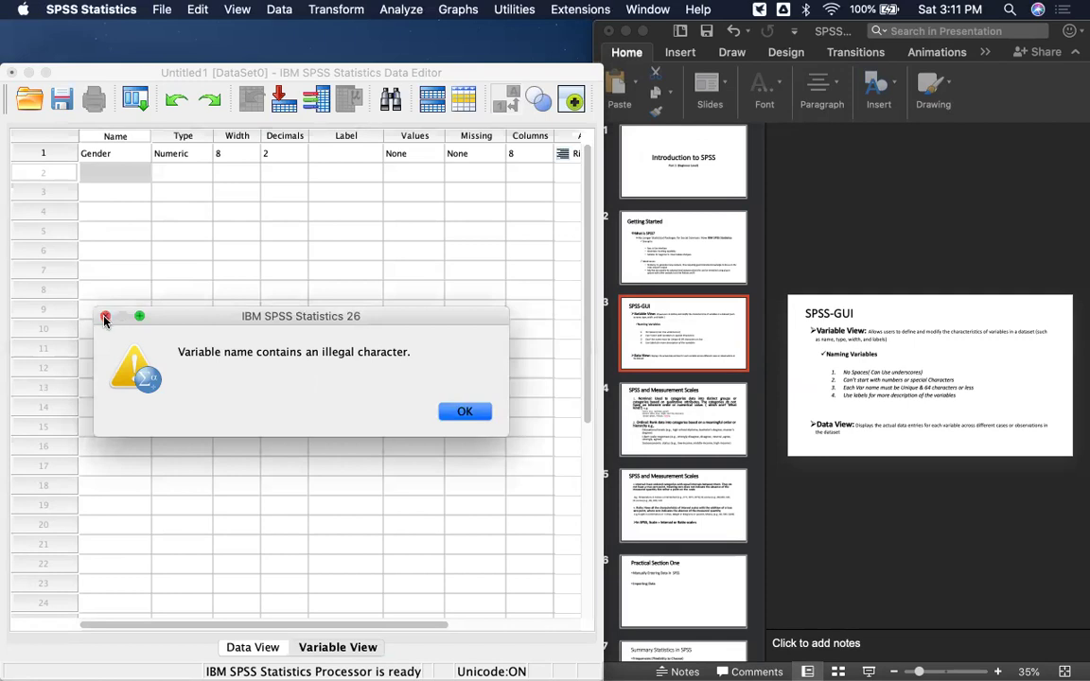
{"action": "left_click", "coordinate": [105, 320]}
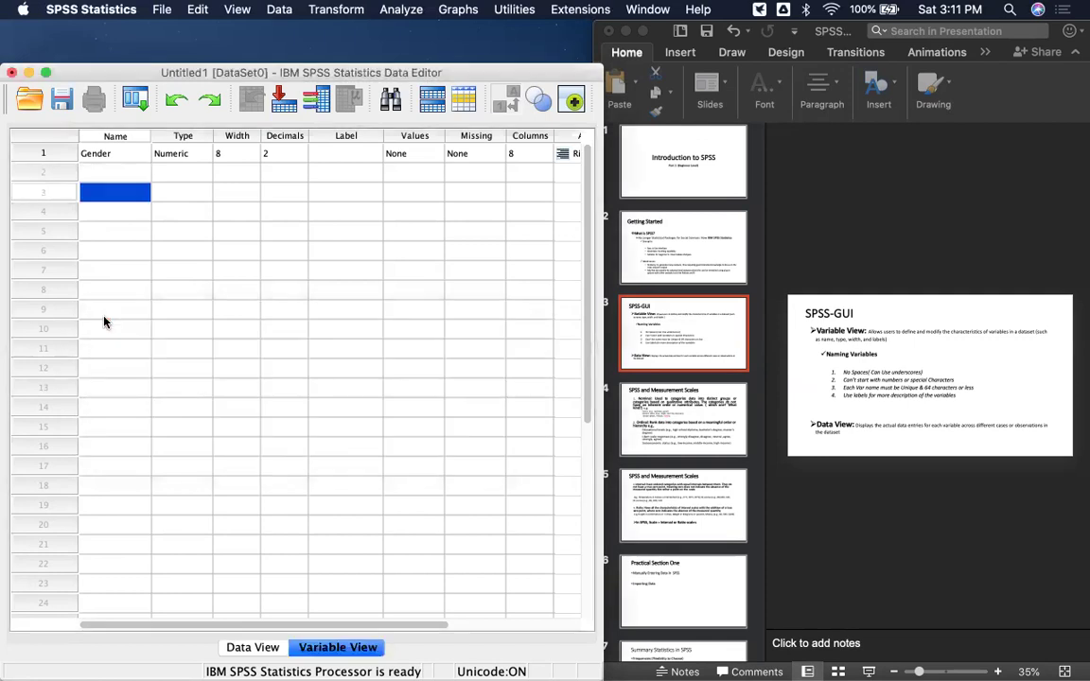
Name the second variable Level_of_Education, using underscores instead of spaces.
{"action": "double_click", "coordinate": [125, 167]}
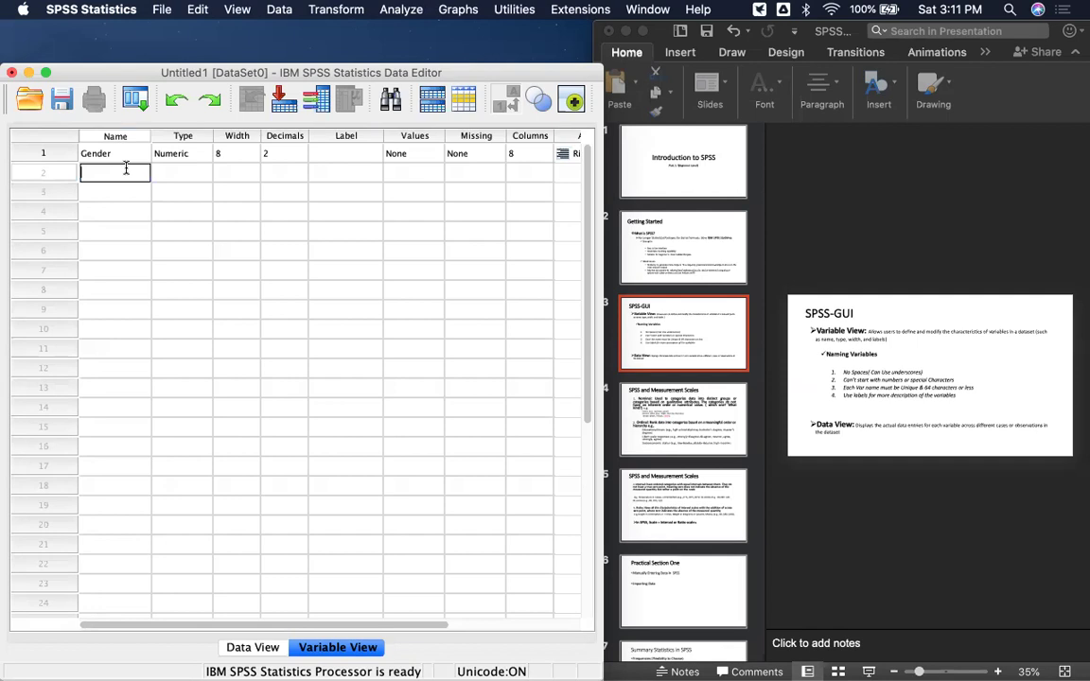
{"action": "type", "text": "Level_of_Education"}
{"action": "key", "text": "Return"}
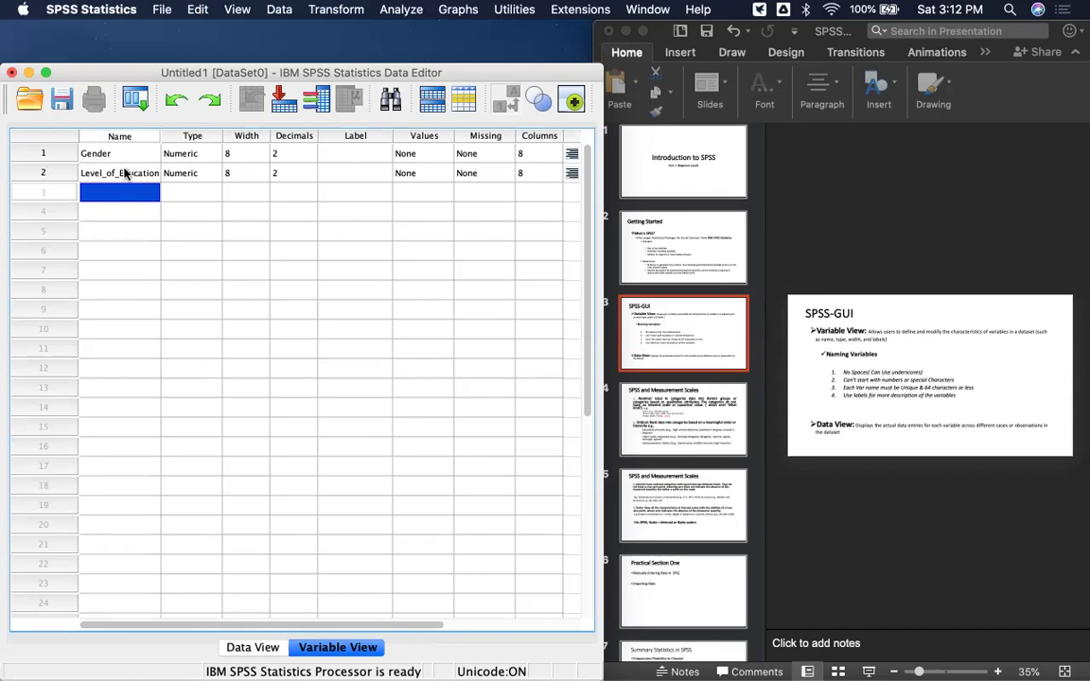
Rename the second variable, Level_of_Education, as Education.
{"action": "double_click", "coordinate": [126, 173]}
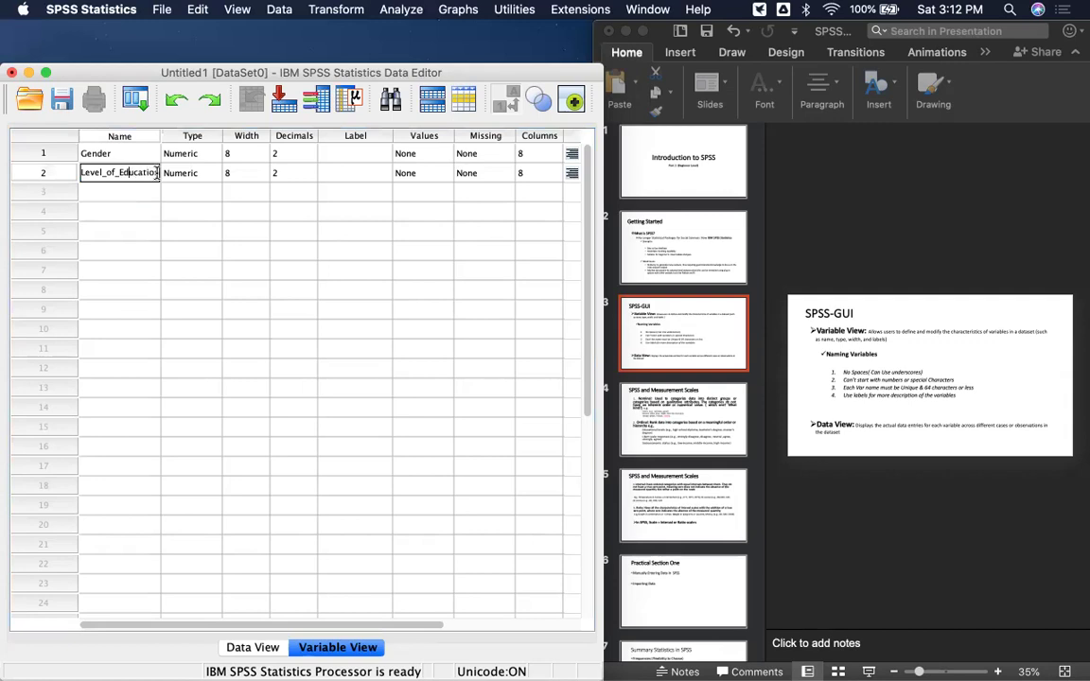
{"action": "key", "text": "BackSpace"}
{"action": "key", "text": "BackSpace"}
{"action": "key", "text": "BackSpace"}
{"action": "key", "text": "BackSpace"}
{"action": "key", "text": "BackSpace"}
{"action": "key", "text": "BackSpace"}
{"action": "key", "text": "BackSpace"}
{"action": "key", "text": "BackSpace"}
{"action": "key", "text": "BackSpace"}
{"action": "key", "text": "BackSpace"}
{"action": "key", "text": "BackSpace"}
{"action": "key", "text": "BackSpace"}
{"action": "key", "text": "BackSpace"}
{"action": "key", "text": "BackSpace"}
{"action": "key", "text": "BackSpace"}
{"action": "key", "text": "BackSpace"}
{"action": "key", "text": "BackSpace"}
{"action": "key", "text": "BackSpace"}
{"action": "type", "text": "Education"}
{"action": "key", "text": "BackSpace"}
{"action": "key", "text": "BackSpace"}
{"action": "key", "text": "BackSpace"}
{"action": "type", "text": "ion"}
{"action": "key", "text": "Return"}
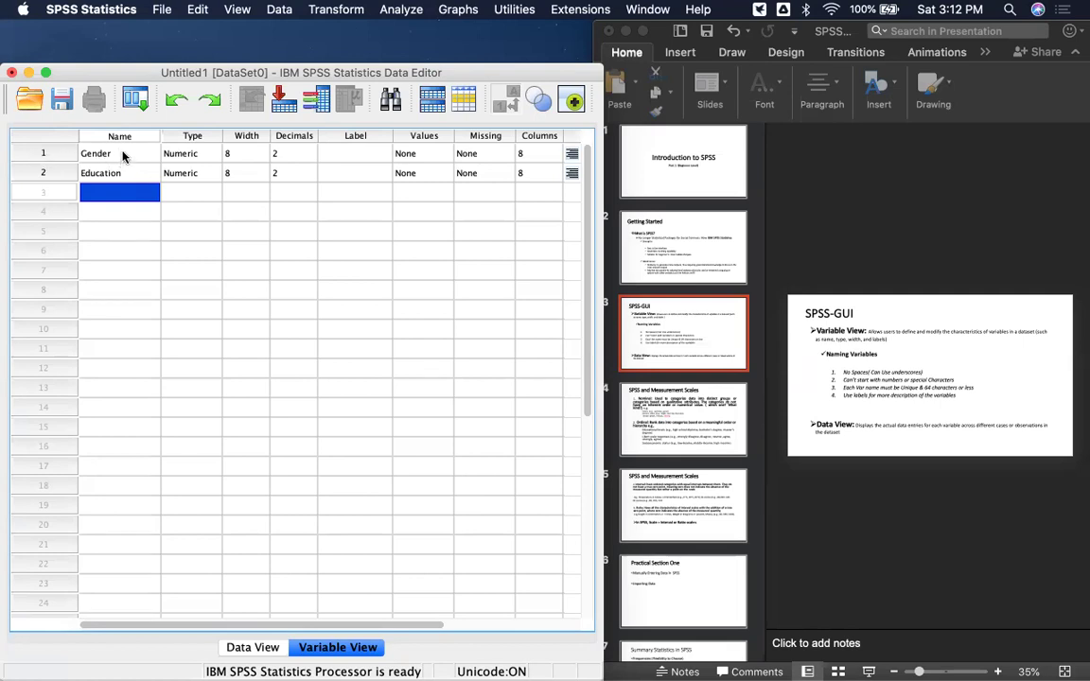
Give the Gender variable the label "Gender of Respondents".
{"action": "left_click", "coordinate": [345, 152]}
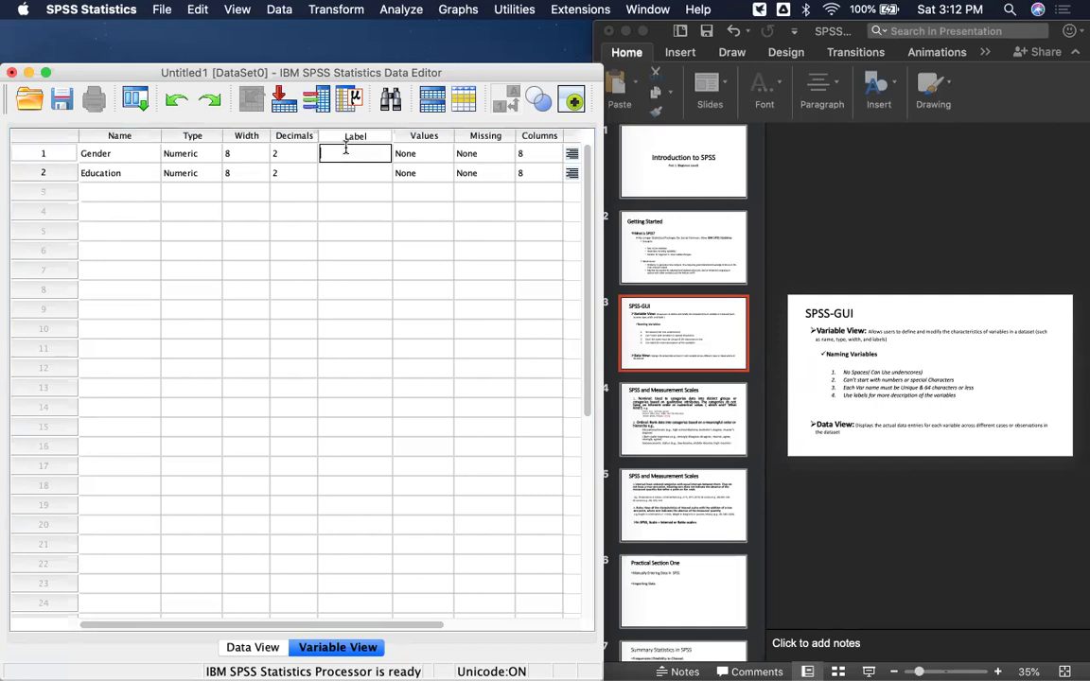
{"action": "type", "text": "gender"}
{"action": "key", "text": "BackSpace"}
{"action": "key", "text": "BackSpace"}
{"action": "key", "text": "BackSpace"}
{"action": "key", "text": "BackSpace"}
{"action": "key", "text": "BackSpace"}
{"action": "key", "text": "BackSpace"}
{"action": "type", "text": "Gene"}
{"action": "type", "text": "der of Re"}
{"action": "type", "text": "spondents"}
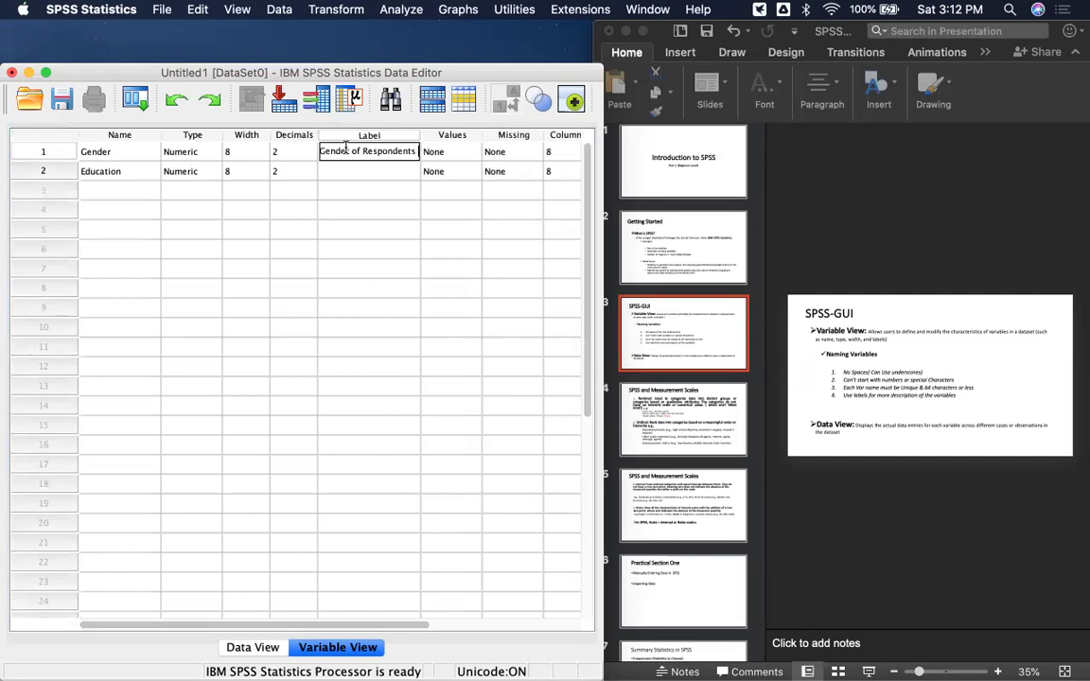
{"action": "left_click", "coordinate": [403, 254]}
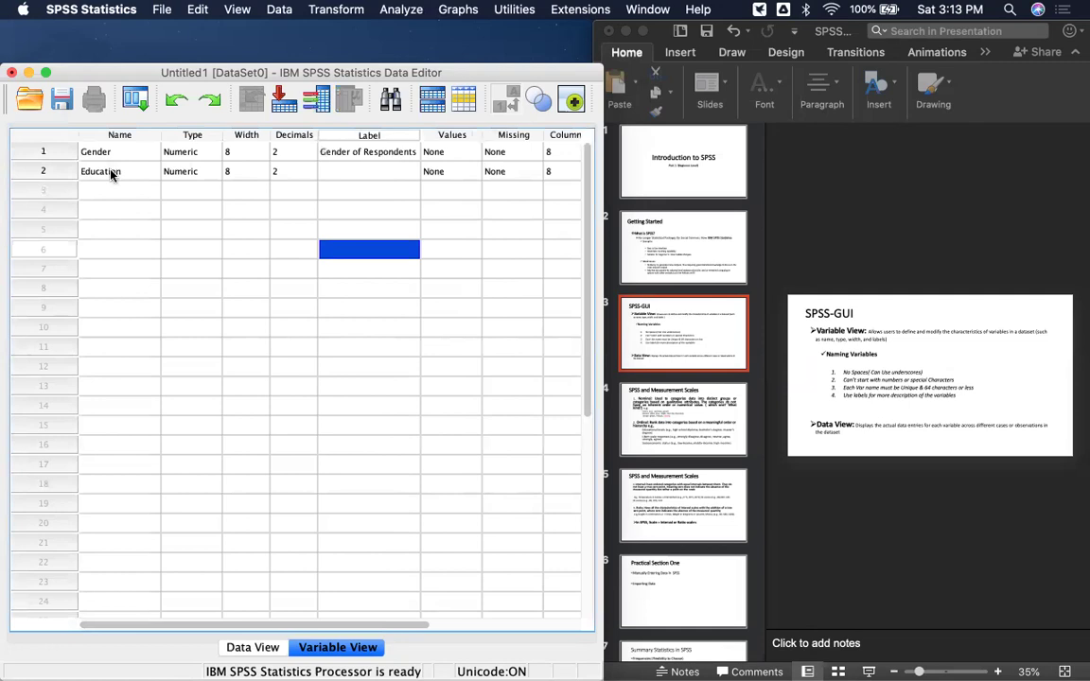
Give the Education variable the label "Level of Education".
{"action": "double_click", "coordinate": [368, 170]}
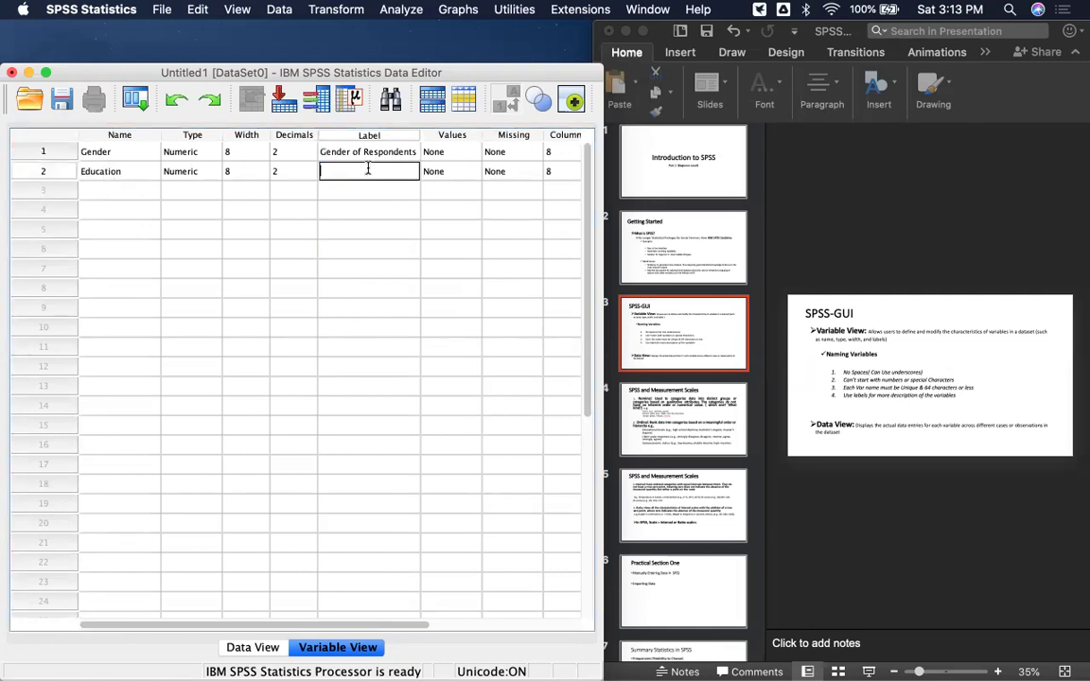
{"action": "type", "text": "Level of Education"}
{"action": "left_click", "coordinate": [370, 267]}
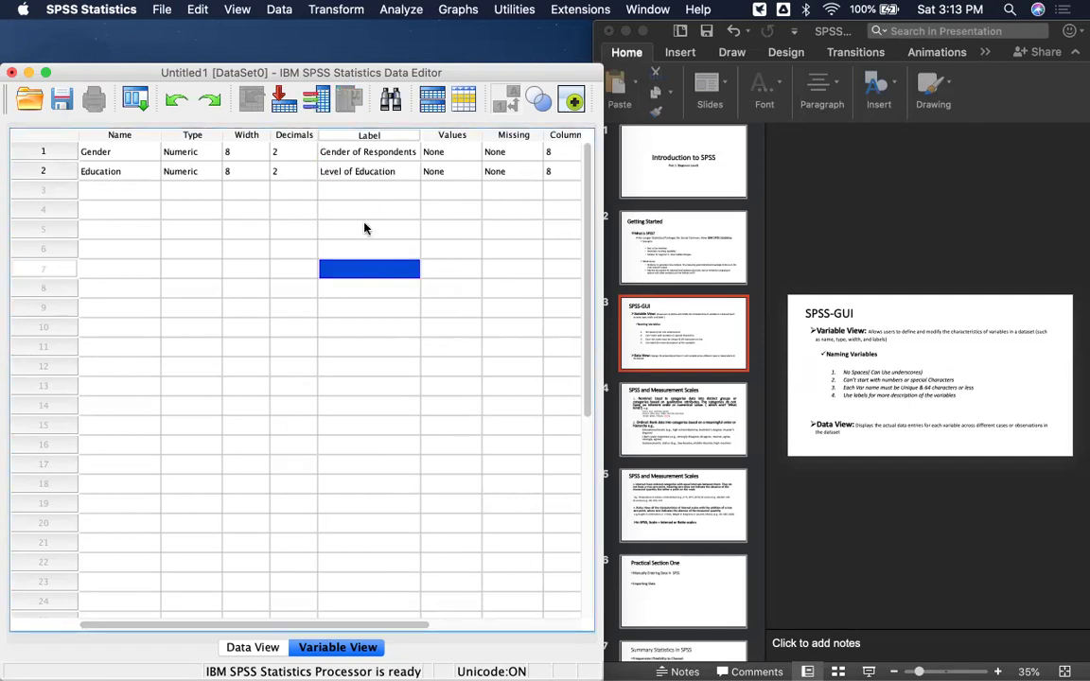
{"action": "left_click", "coordinate": [112, 174]}
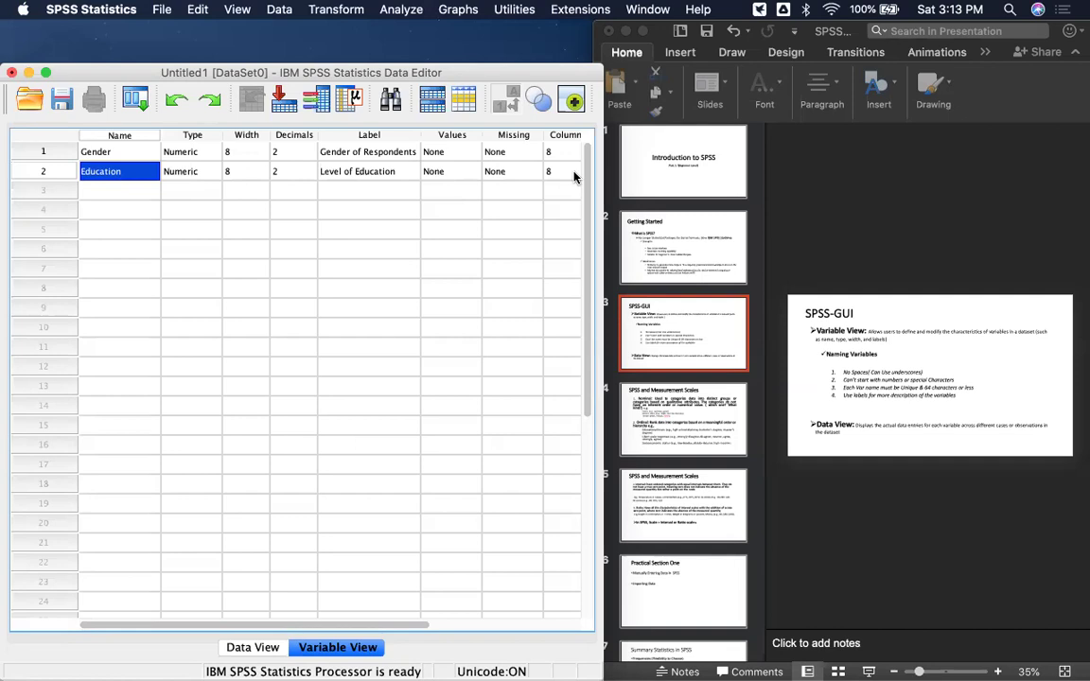
Switch to PowerPoint and view the variable naming rules on the SPSS-GUI slide in full screen.
{"action": "left_click", "coordinate": [979, 92]}
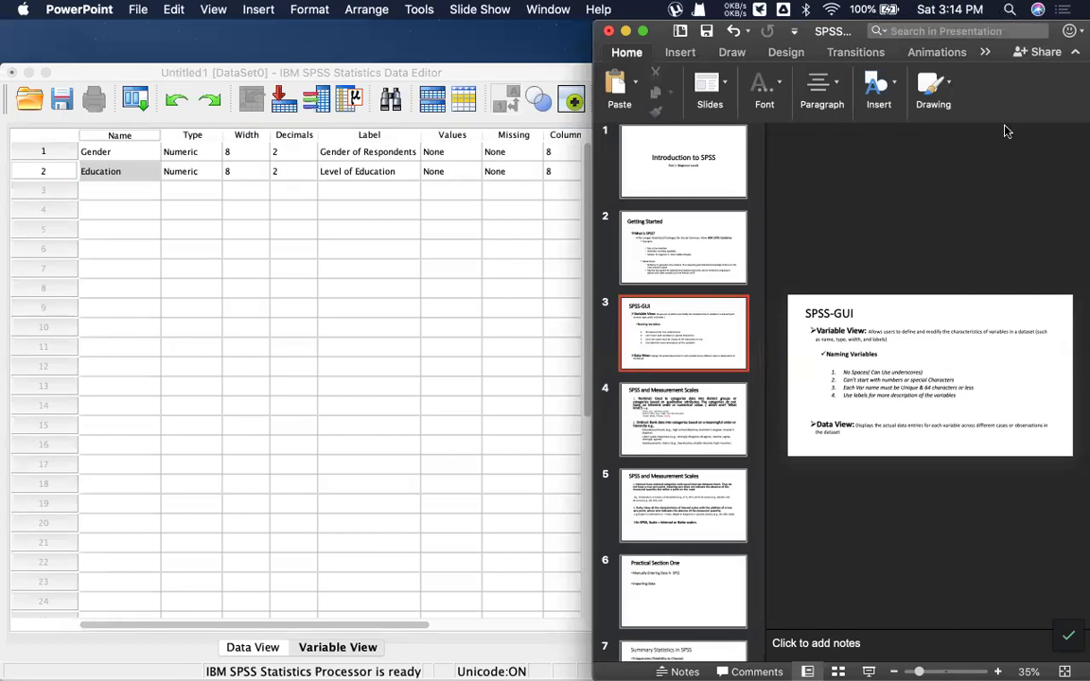
{"action": "left_click", "coordinate": [643, 32]}
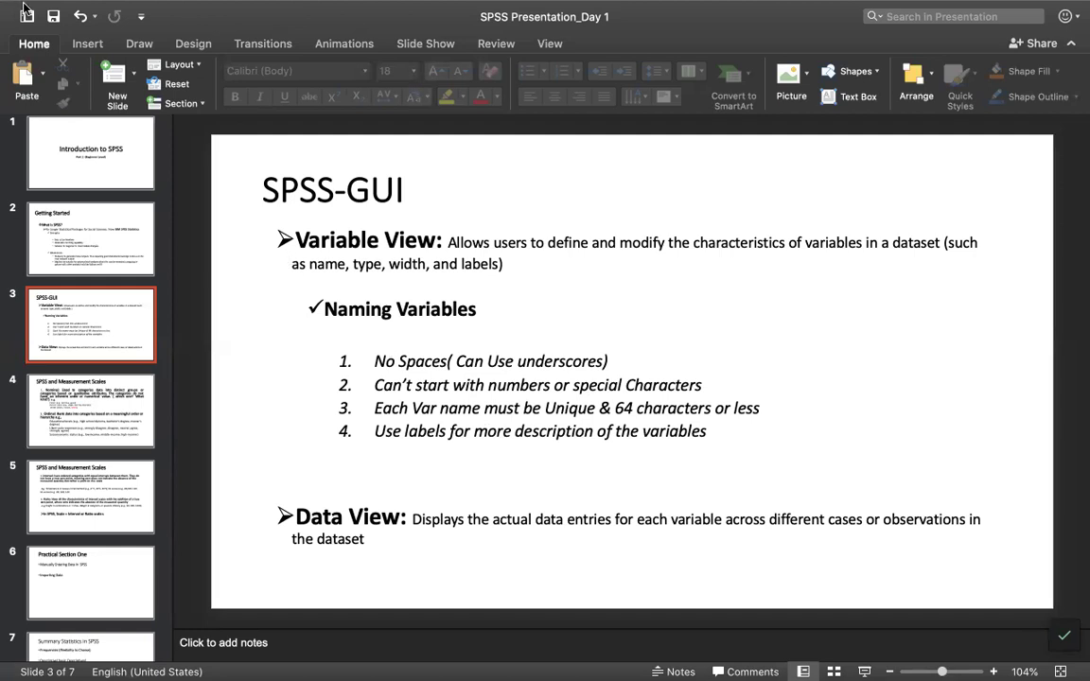
{"action": "mouse_move", "coordinate": [29, 19]}
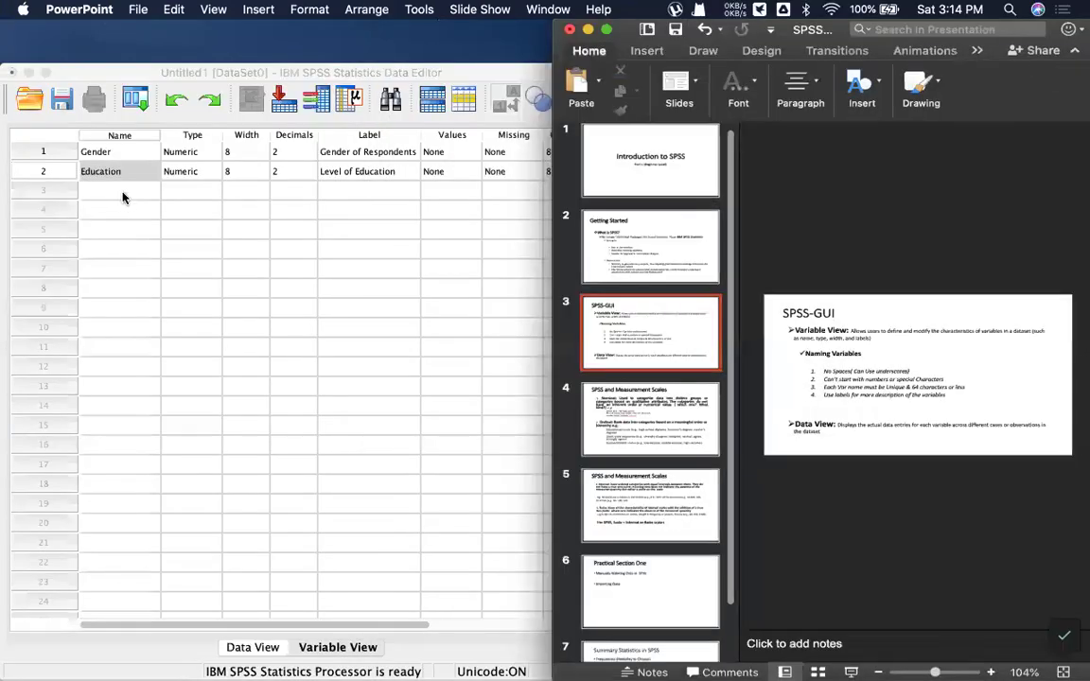
Switch back to SPSS Statistics and try to name the third variable 1.
{"action": "left_click", "coordinate": [115, 187]}
{"action": "left_click", "coordinate": [114, 187]}
{"action": "type", "text": "1"}
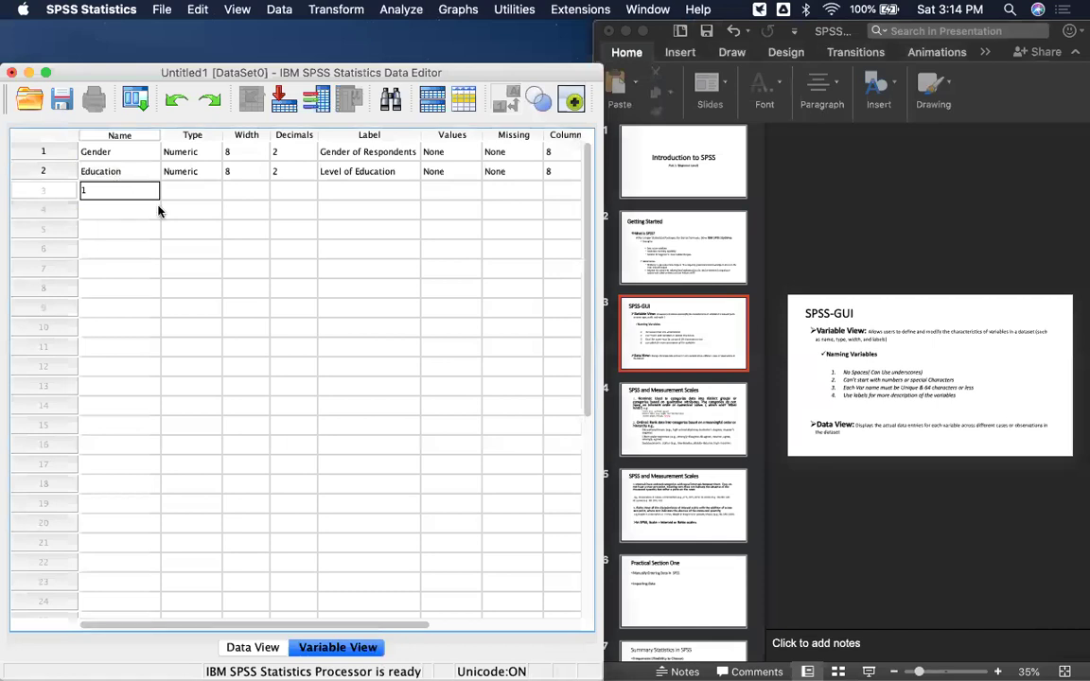
{"action": "key", "text": "Return"}
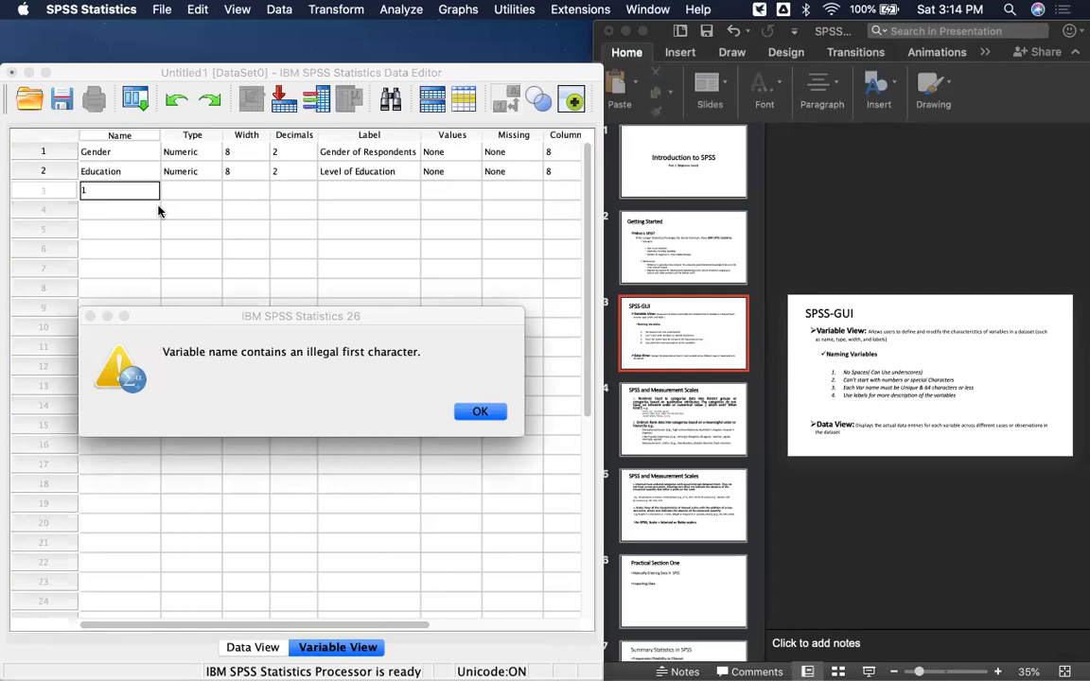
{"action": "left_click", "coordinate": [481, 413]}
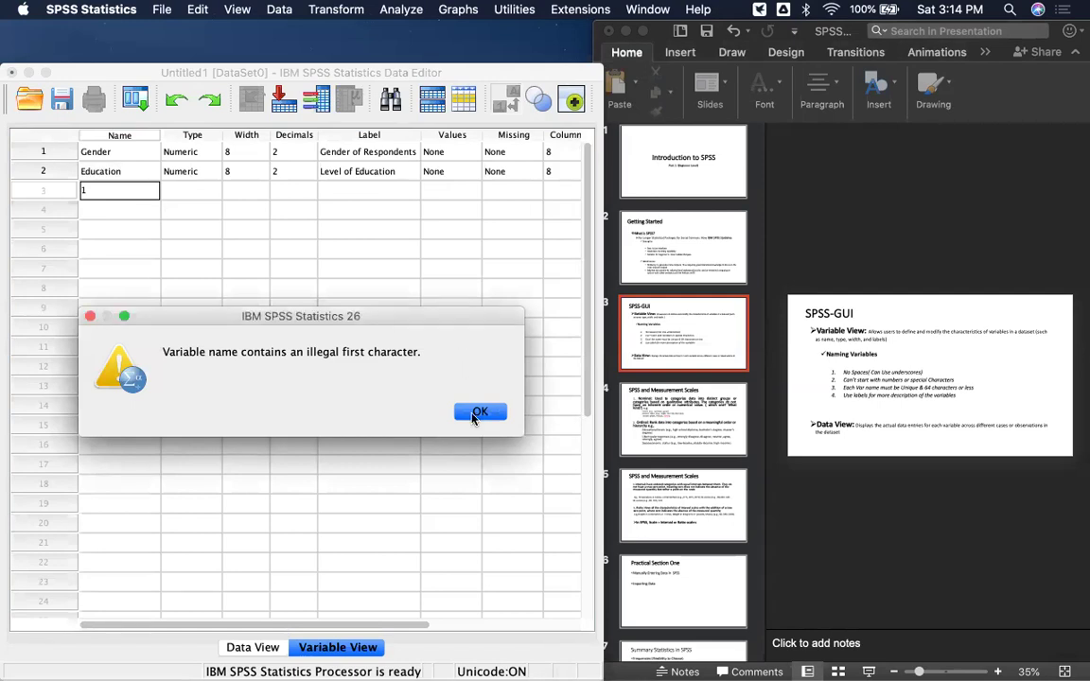
{"action": "left_click", "coordinate": [89, 317]}
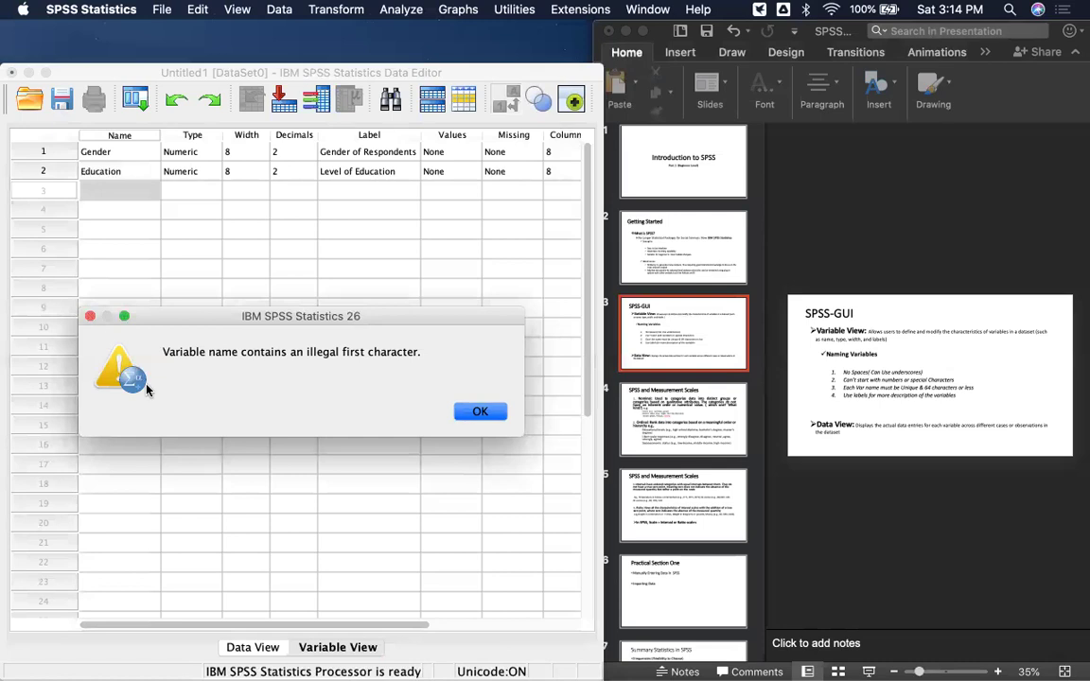
{"action": "left_click", "coordinate": [90, 316]}
Define a variable in row 4 with the special character @ as its name.
{"action": "type", "text": "@"}
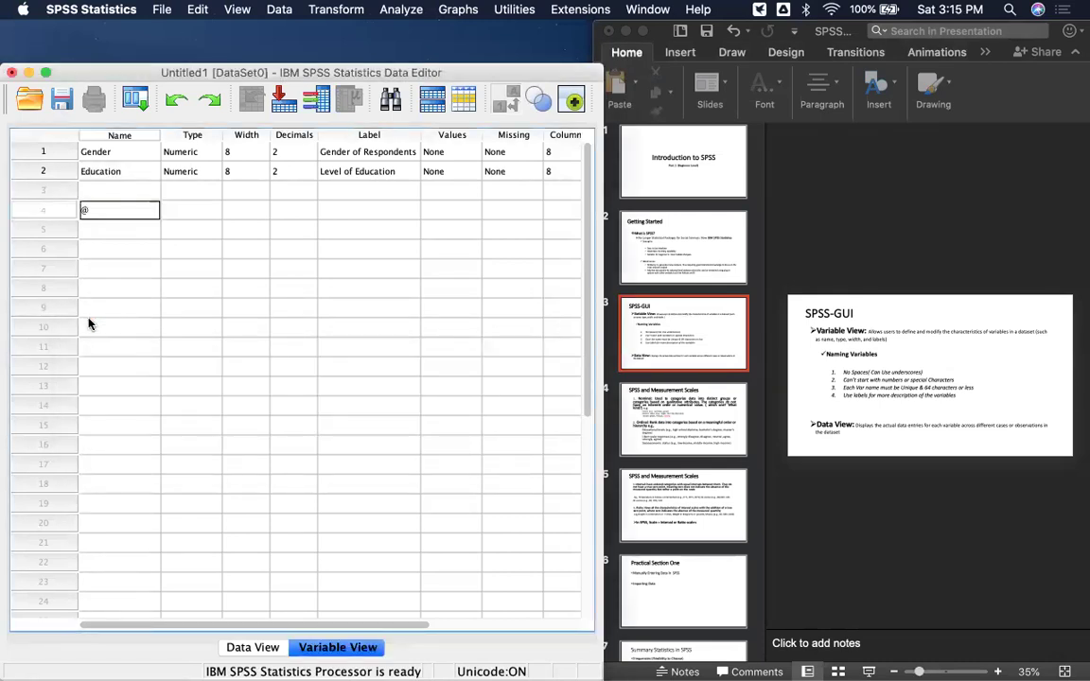
{"action": "key", "text": "Return"}
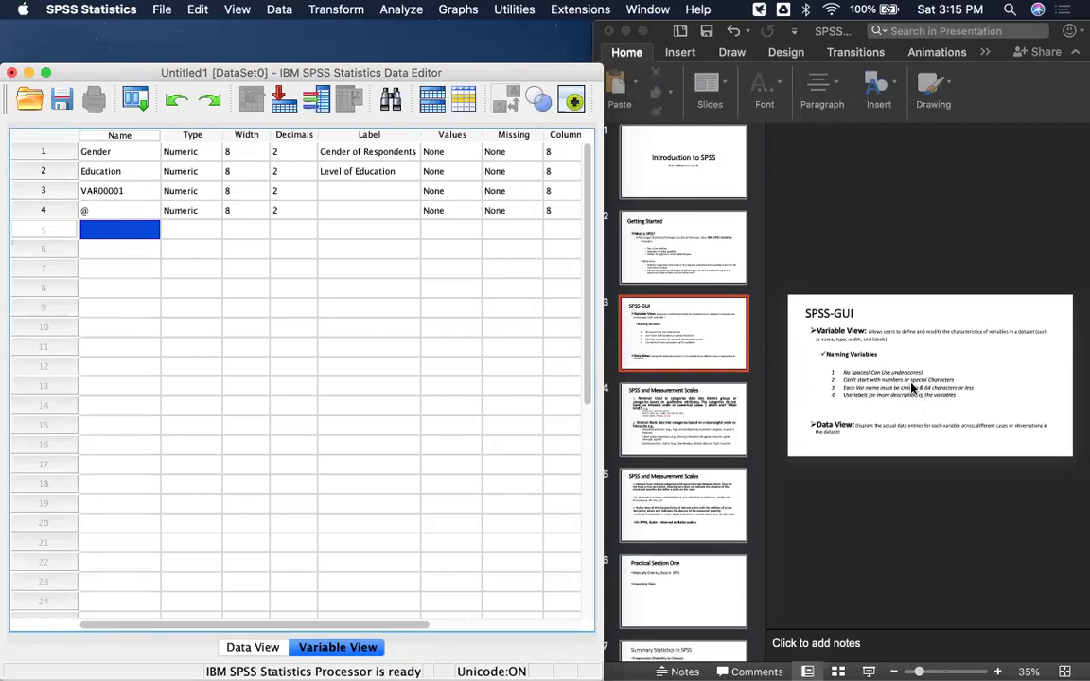
Try to rename the fourth variable as 1, then try to clear its name.
{"action": "double_click", "coordinate": [94, 210]}
{"action": "key", "text": "BackSpace"}
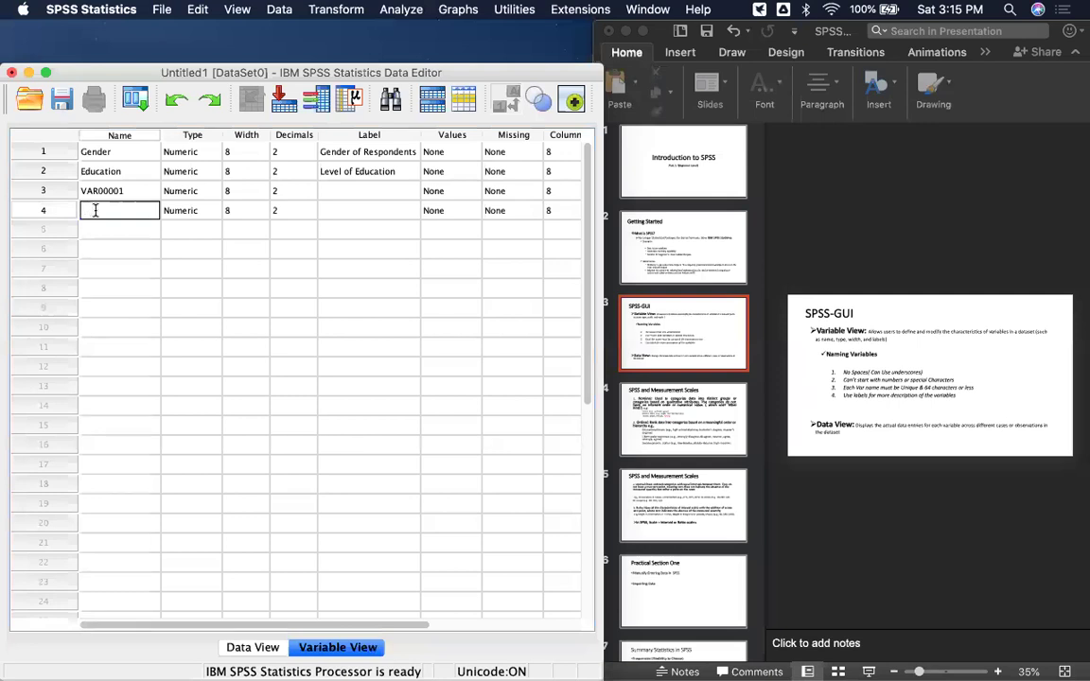
{"action": "type", "text": "1"}
{"action": "key", "text": "Return"}
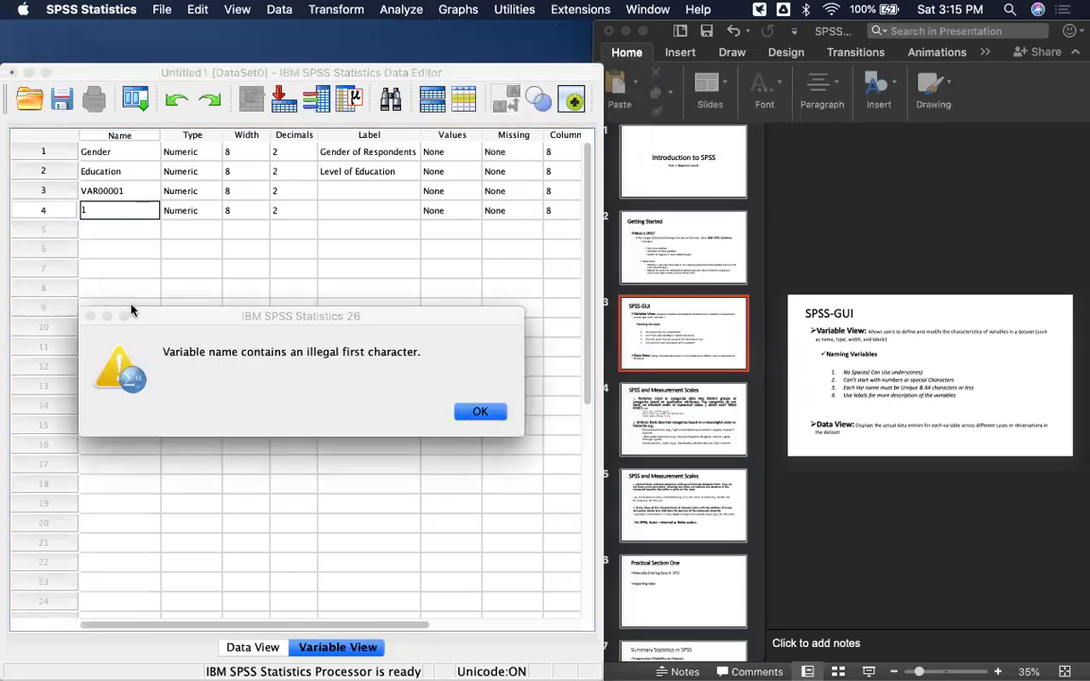
{"action": "left_click", "coordinate": [479, 413]}
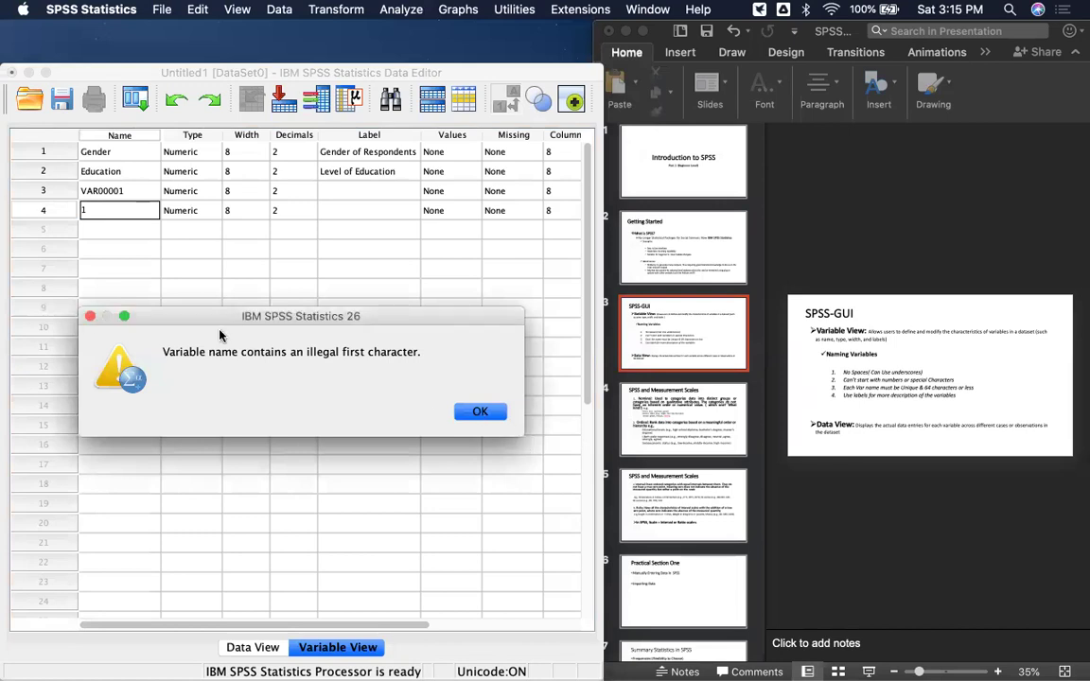
{"action": "left_click", "coordinate": [90, 316]}
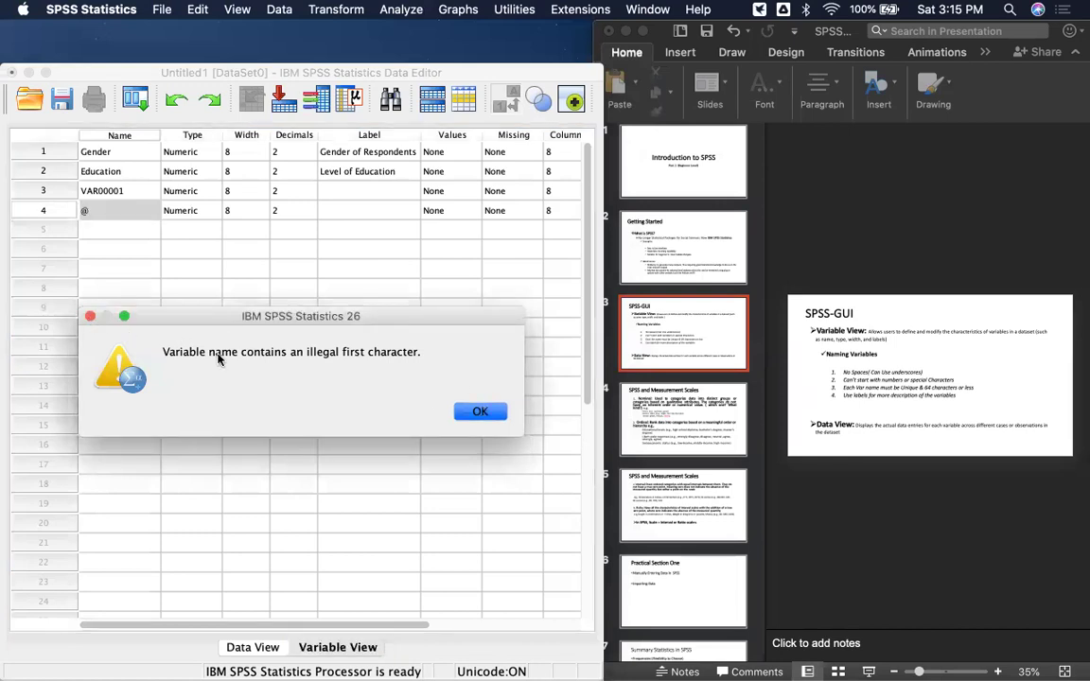
{"action": "left_click", "coordinate": [88, 317]}
{"action": "double_click", "coordinate": [116, 210]}
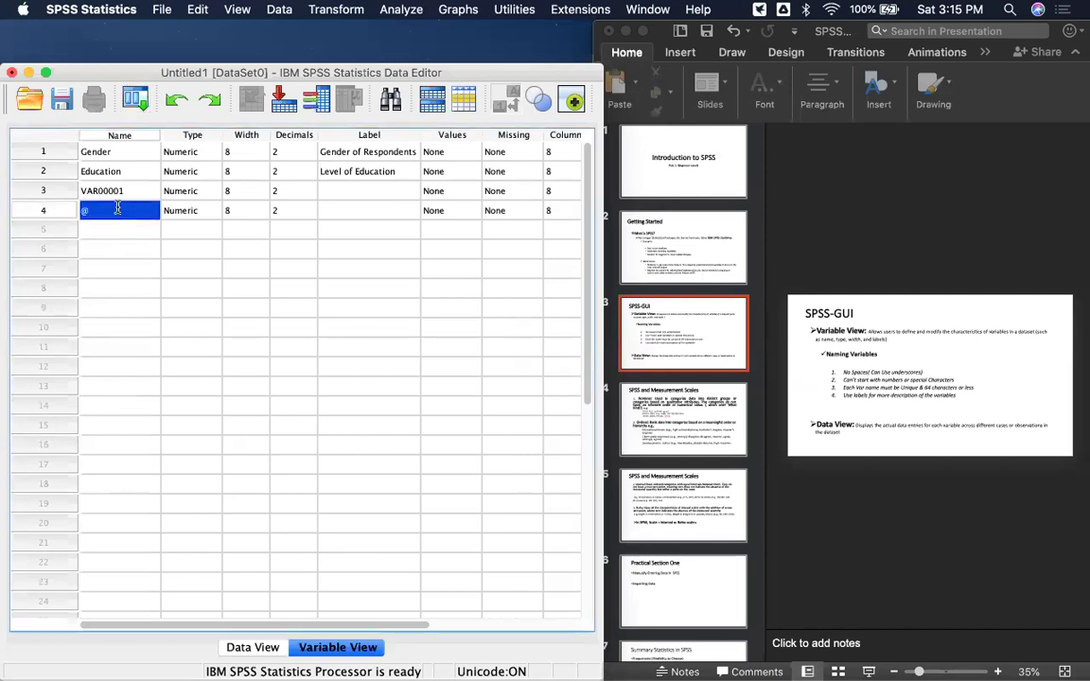
{"action": "key", "text": "BackSpace"}
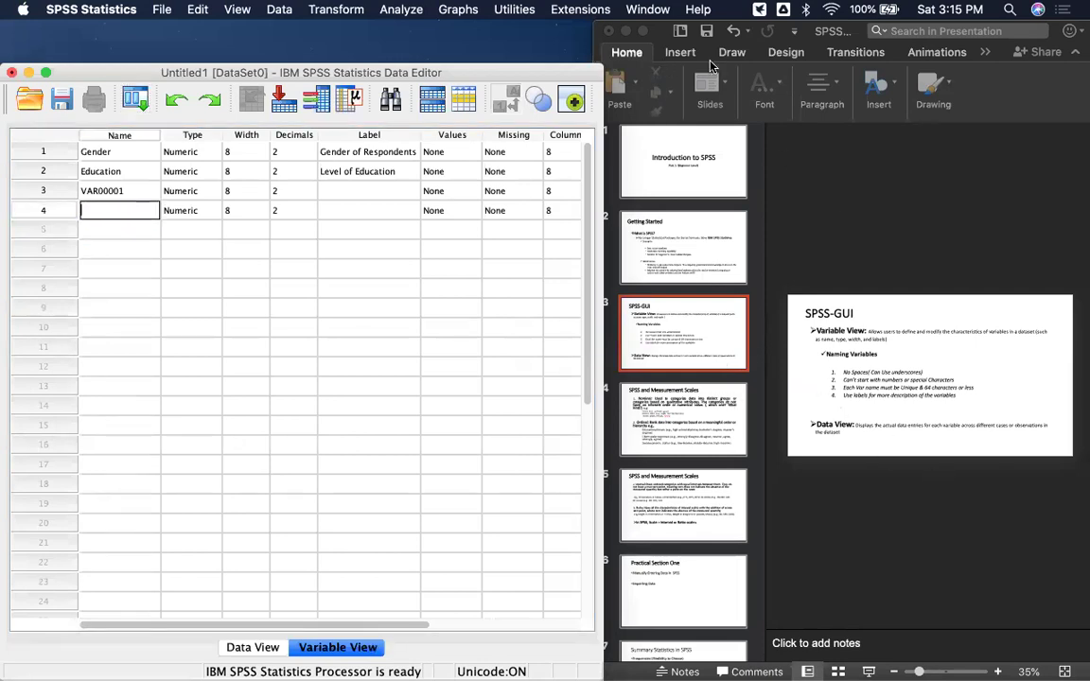
Switch to PowerPoint in full screen and highlight the Data View definition on the SPSS-GUI slide.
{"action": "left_click", "coordinate": [643, 30]}
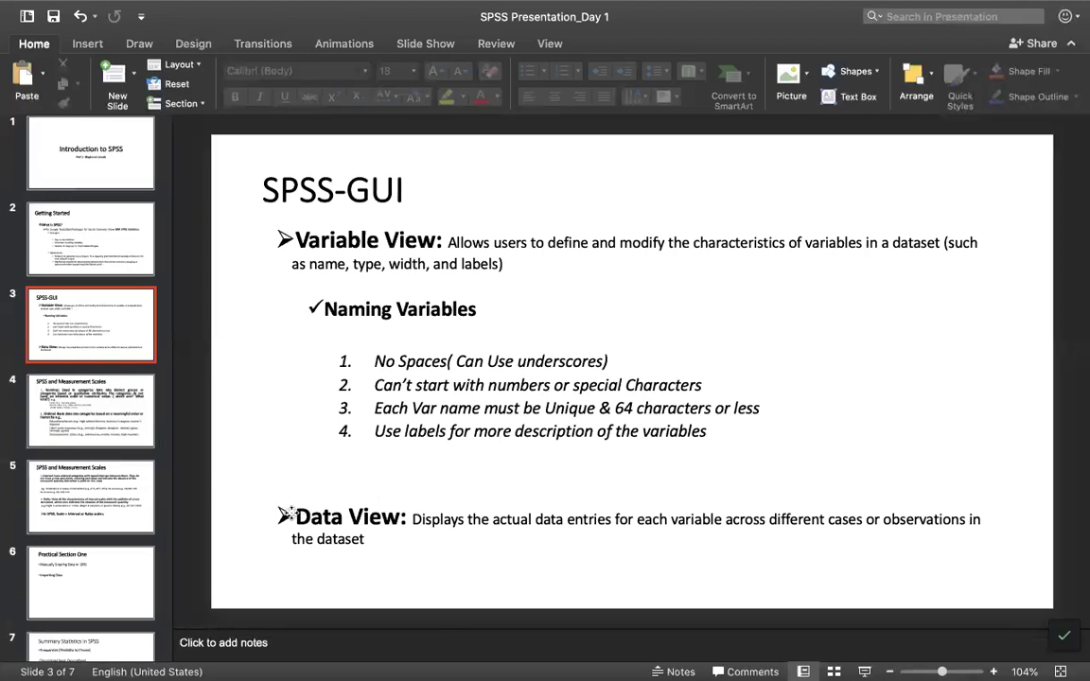
{"action": "left_click", "coordinate": [428, 530]}
{"action": "triple_click", "coordinate": [446, 542]}
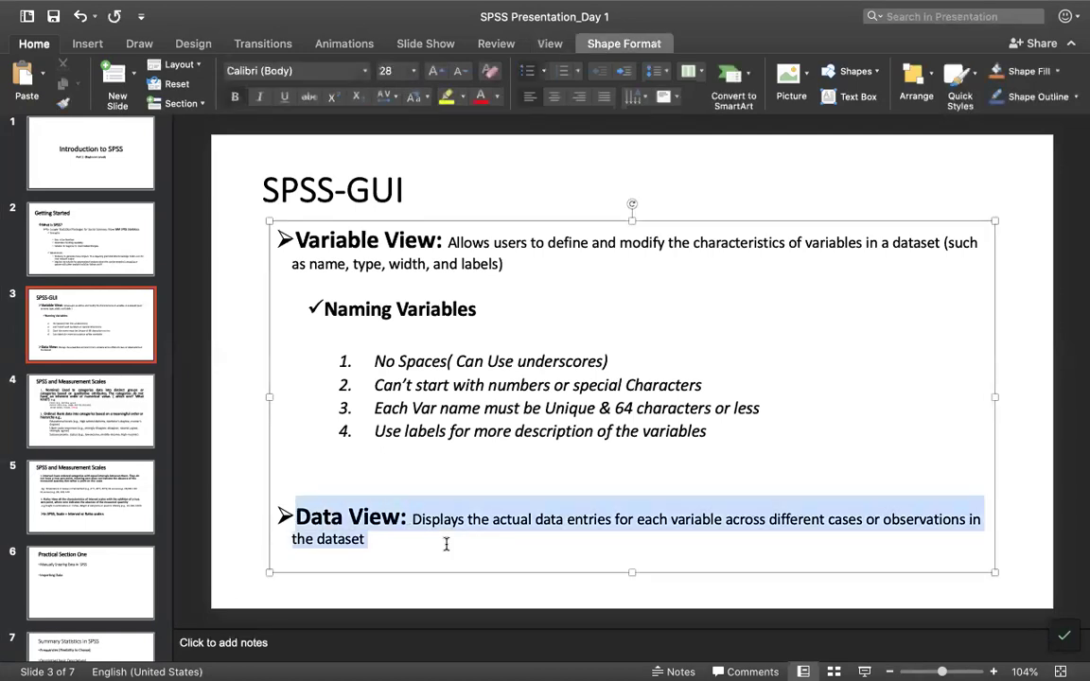
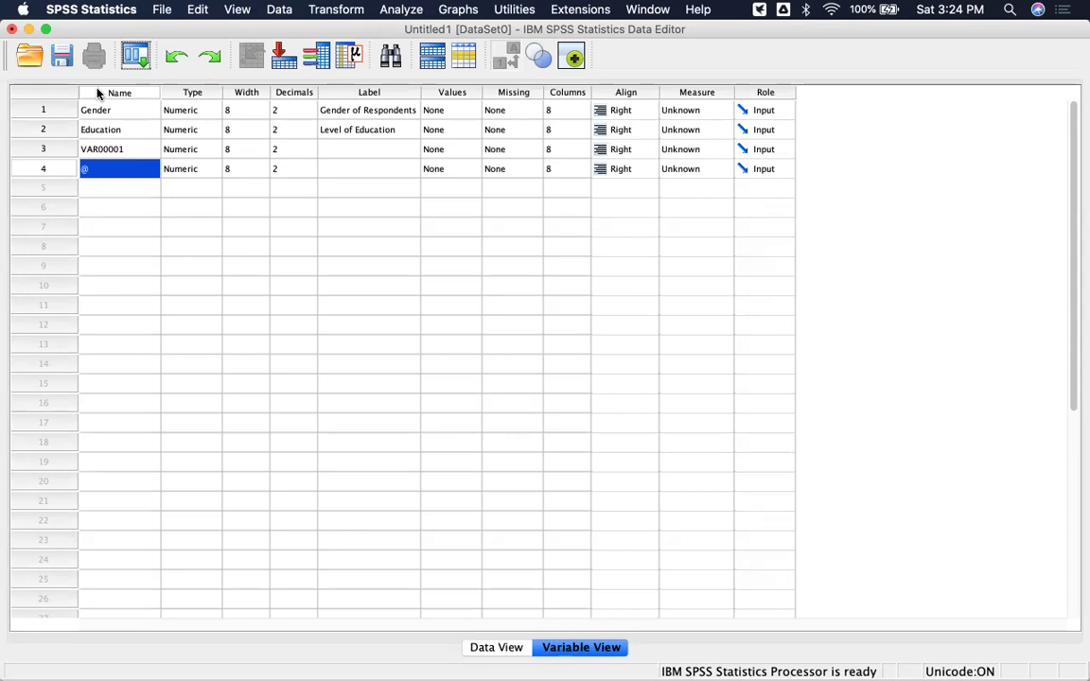
{"action": "right_click", "coordinate": [98, 93]}
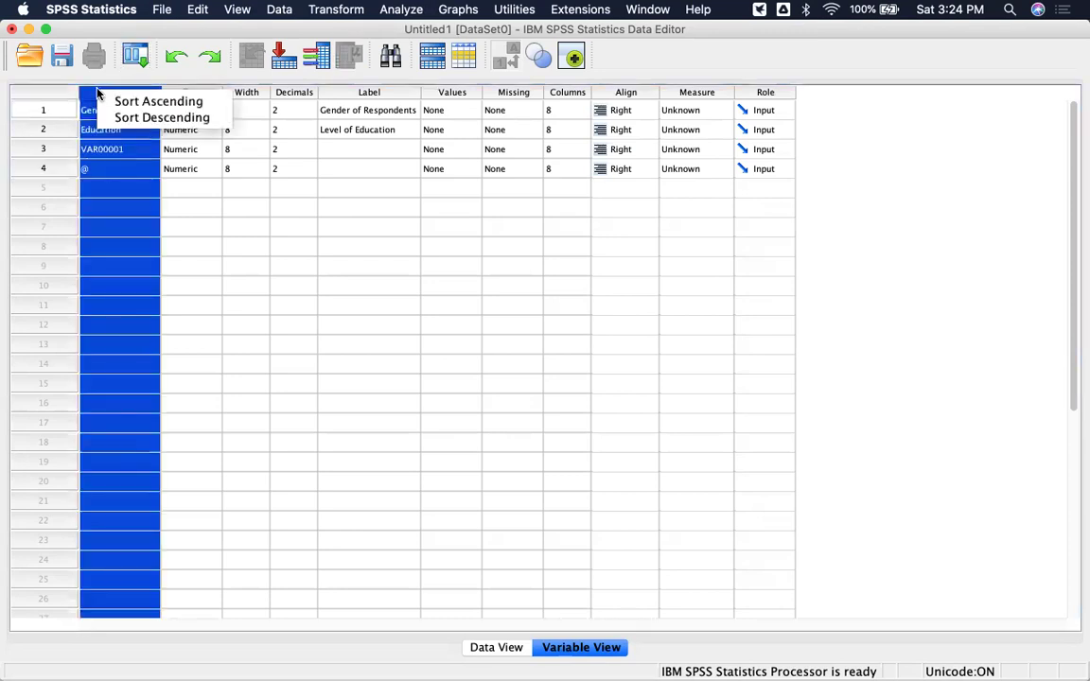
{"action": "left_click", "coordinate": [241, 218]}
{"action": "left_click", "coordinate": [52, 111]}
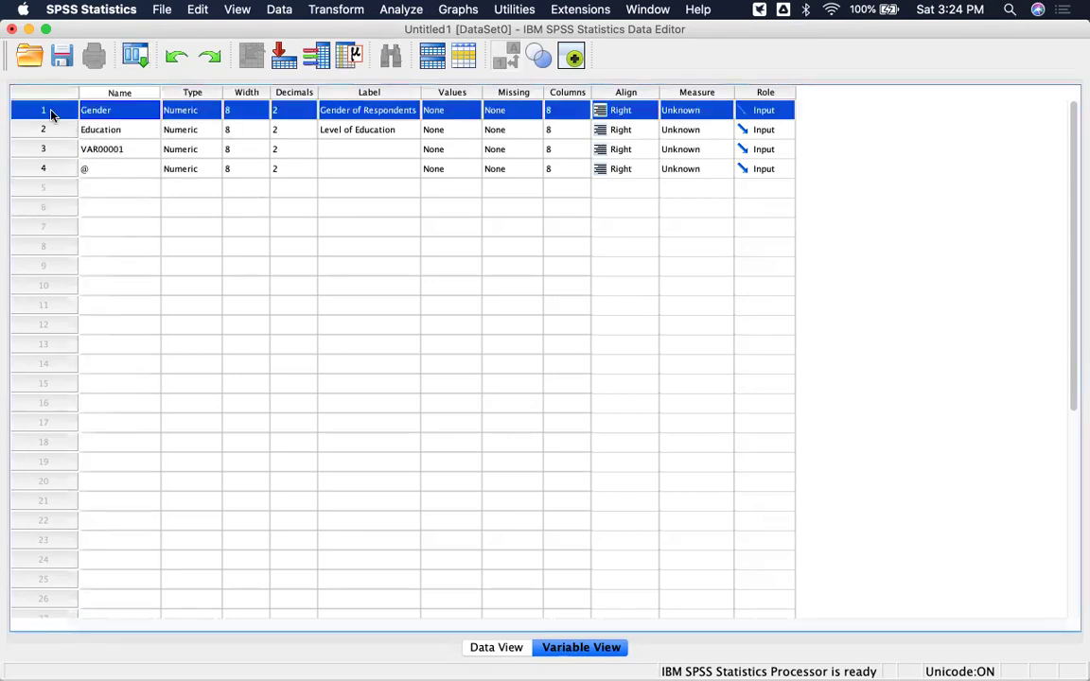
{"action": "right_click", "coordinate": [52, 114]}
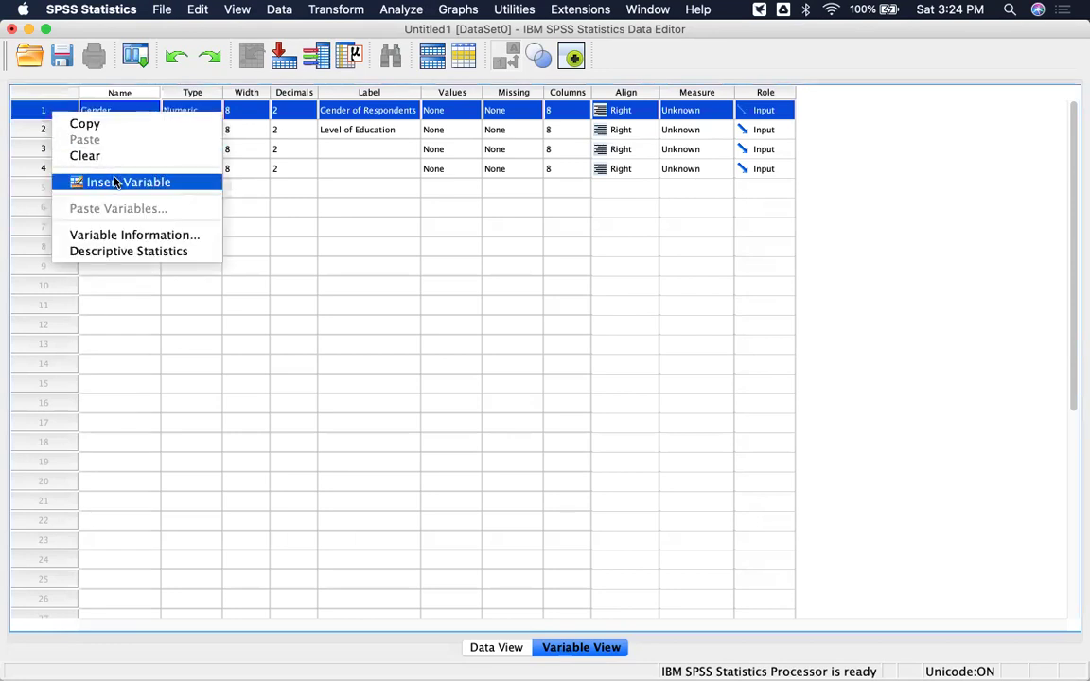
{"action": "left_click", "coordinate": [1012, 257]}
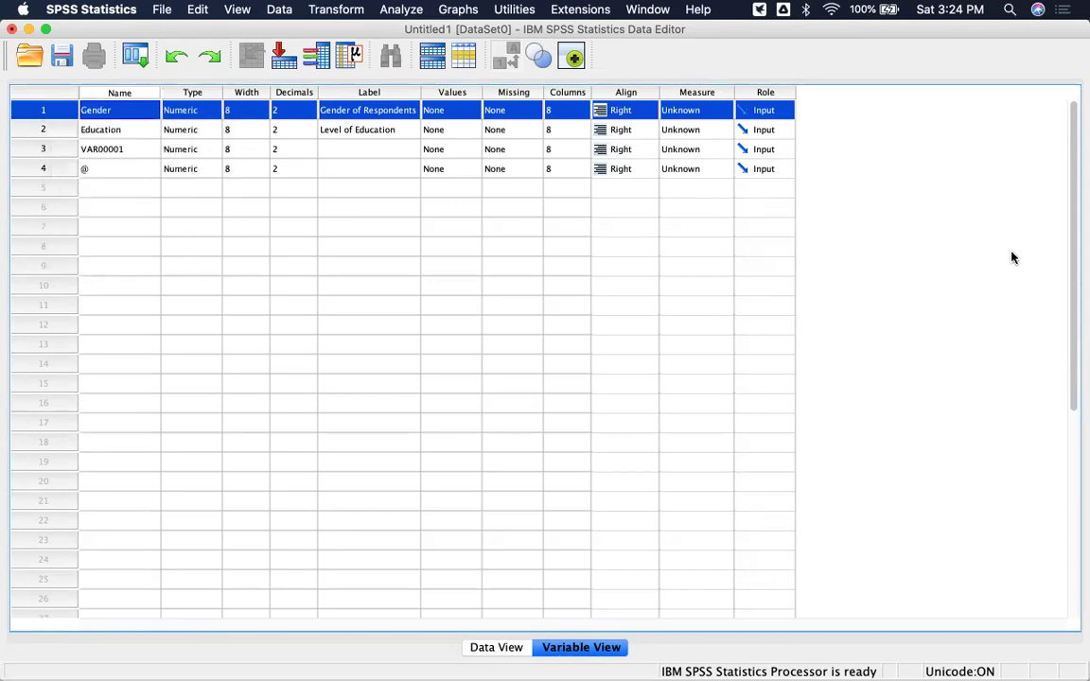
Insert a new variable above Gender and name it ID.
{"action": "right_click", "coordinate": [63, 114]}
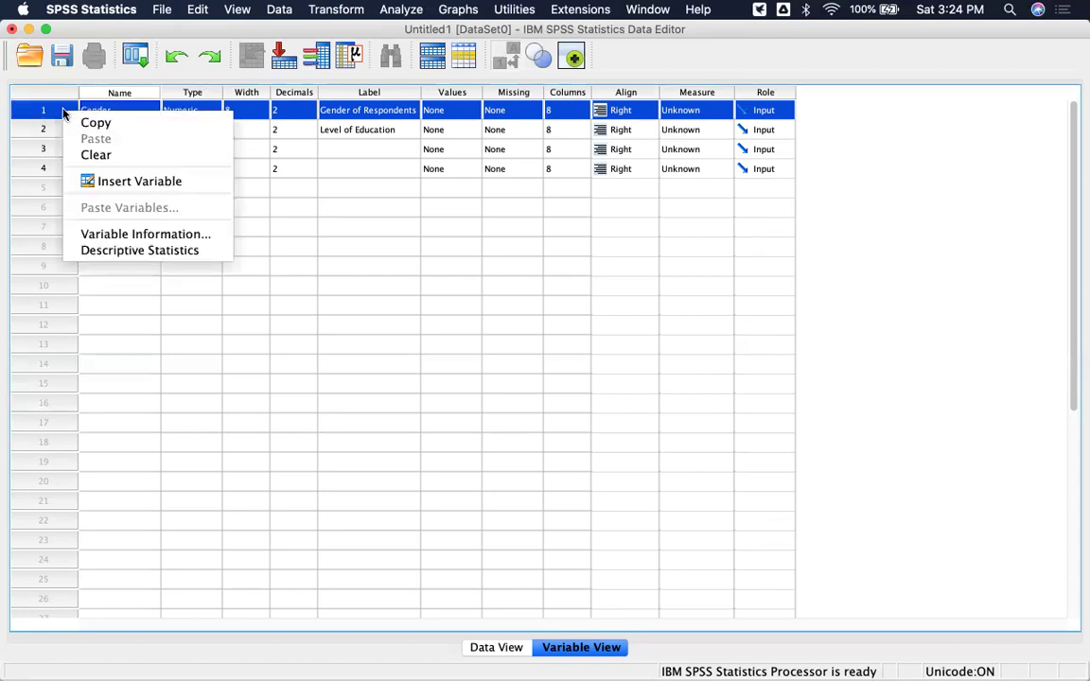
{"action": "left_click", "coordinate": [123, 181]}
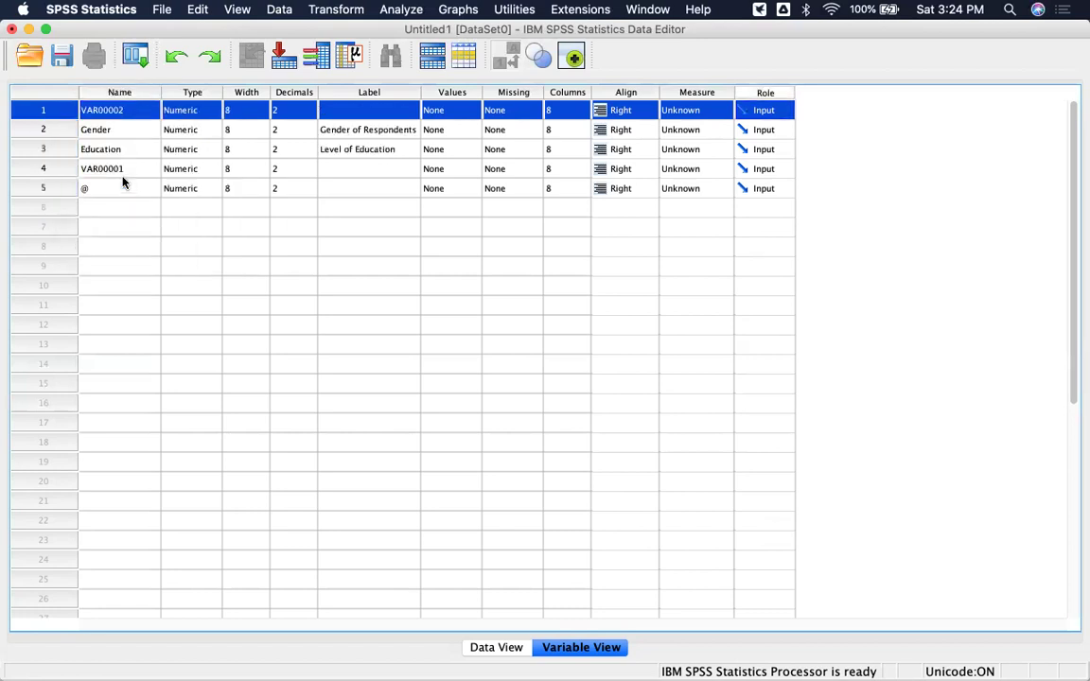
{"action": "double_click", "coordinate": [123, 111]}
{"action": "key", "text": "BackSpace"}
{"action": "key", "text": "BackSpace"}
{"action": "key", "text": "BackSpace"}
{"action": "key", "text": "BackSpace"}
{"action": "key", "text": "BackSpace"}
{"action": "key", "text": "BackSpace"}
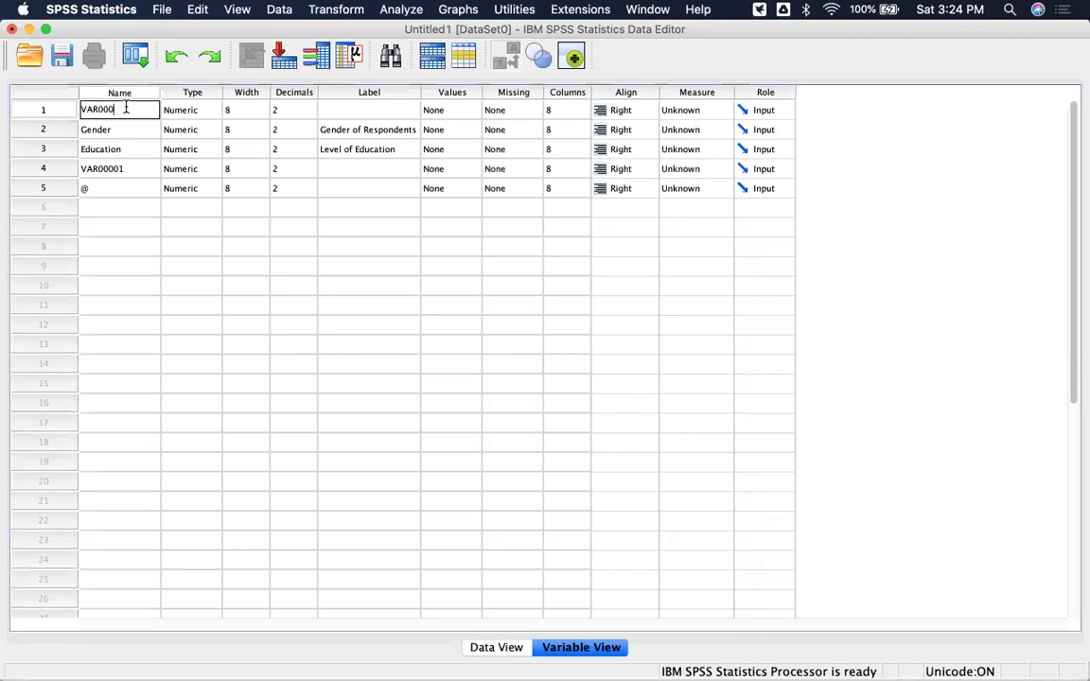
{"action": "key", "text": "BackSpace"}
{"action": "key", "text": "BackSpace"}
{"action": "type", "text": "Id"}
{"action": "key", "text": "BackSpace"}
{"action": "type", "text": "D"}
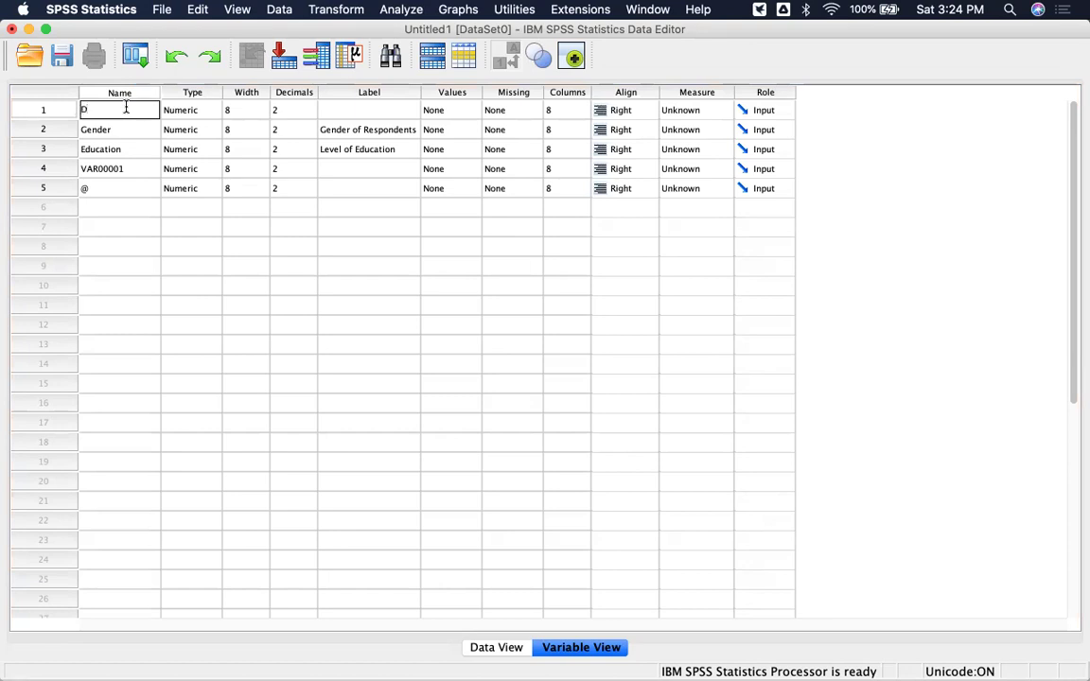
{"action": "key", "text": "BackSpace"}
{"action": "key", "text": "BackSpace"}
{"action": "type", "text": "S"}
{"action": "key", "text": "BackSpace"}
{"action": "type", "text": "ID"}
{"action": "left_click", "coordinate": [137, 267]}
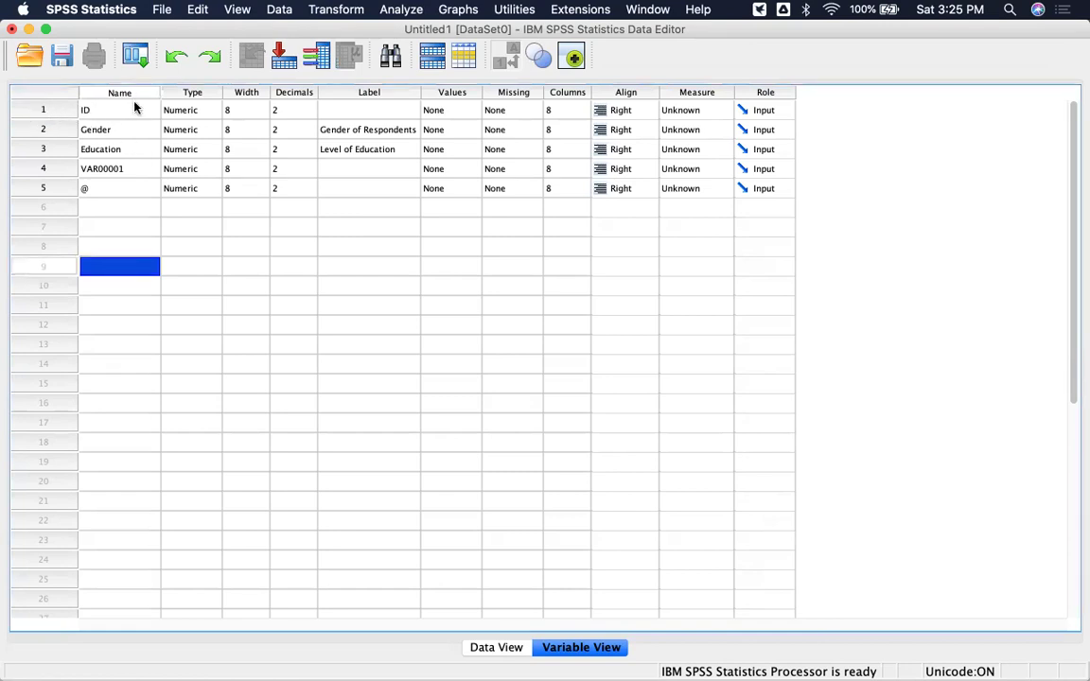
Review the variable type options for ID and keep Numeric as its type.
{"action": "left_click", "coordinate": [204, 109]}
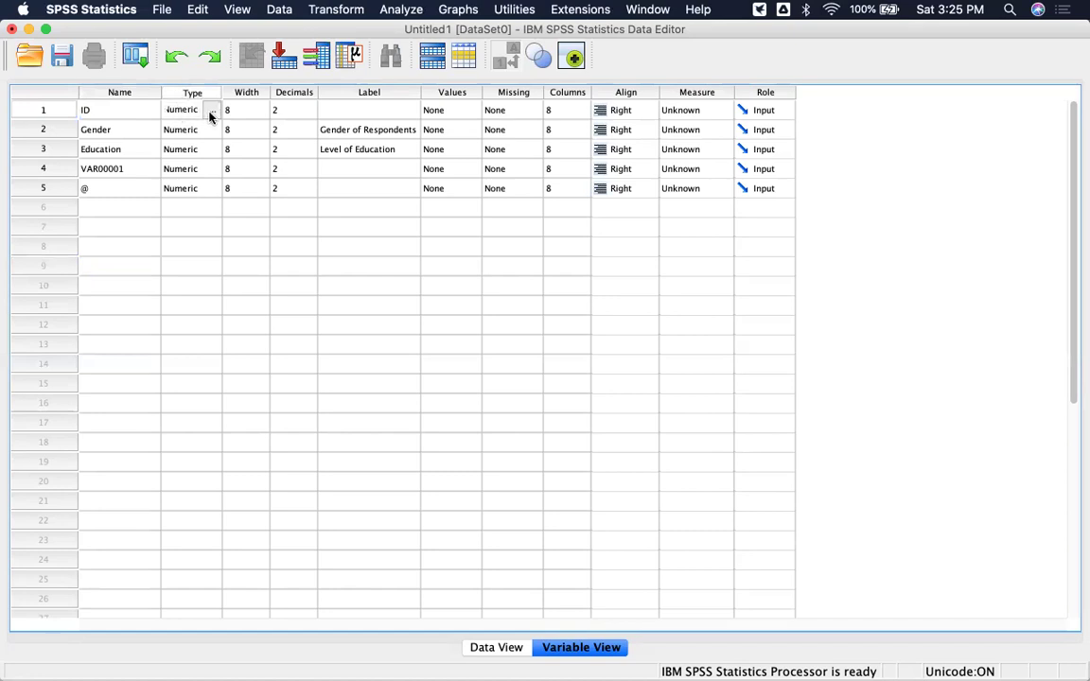
{"action": "left_click", "coordinate": [211, 111]}
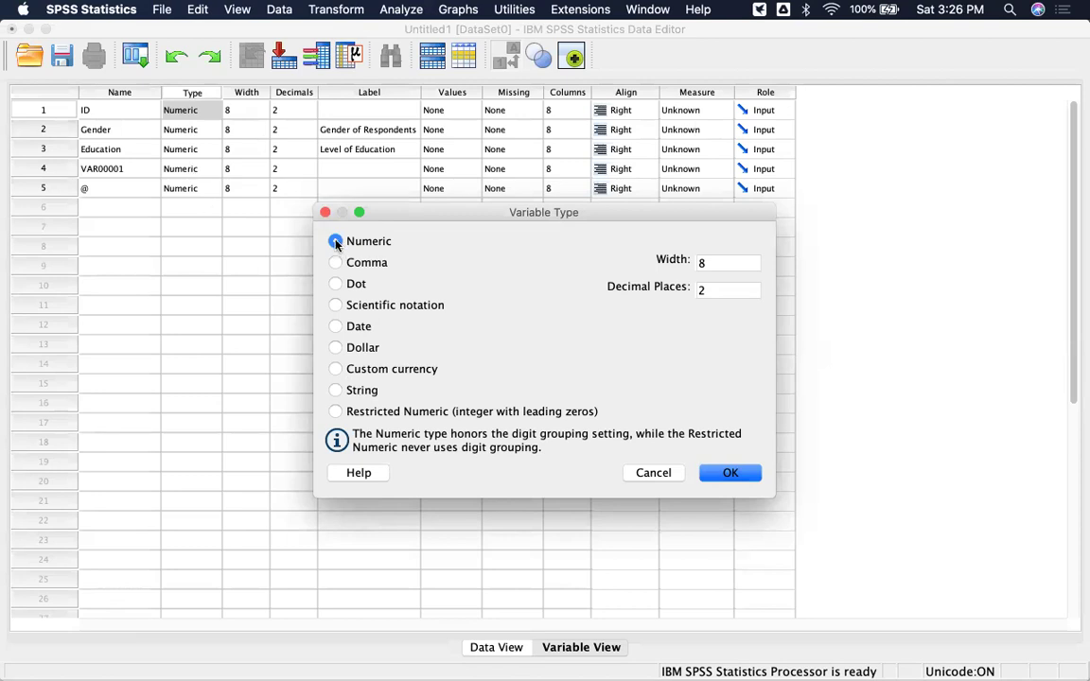
{"action": "left_click", "coordinate": [714, 472]}
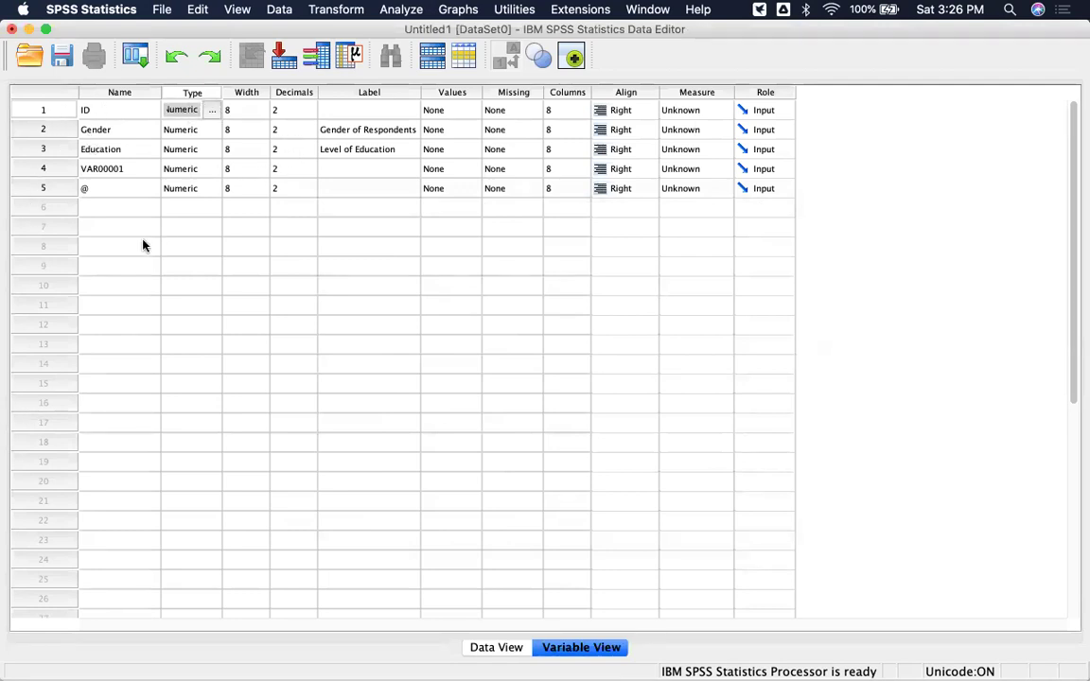
{"action": "left_click", "coordinate": [270, 89]}
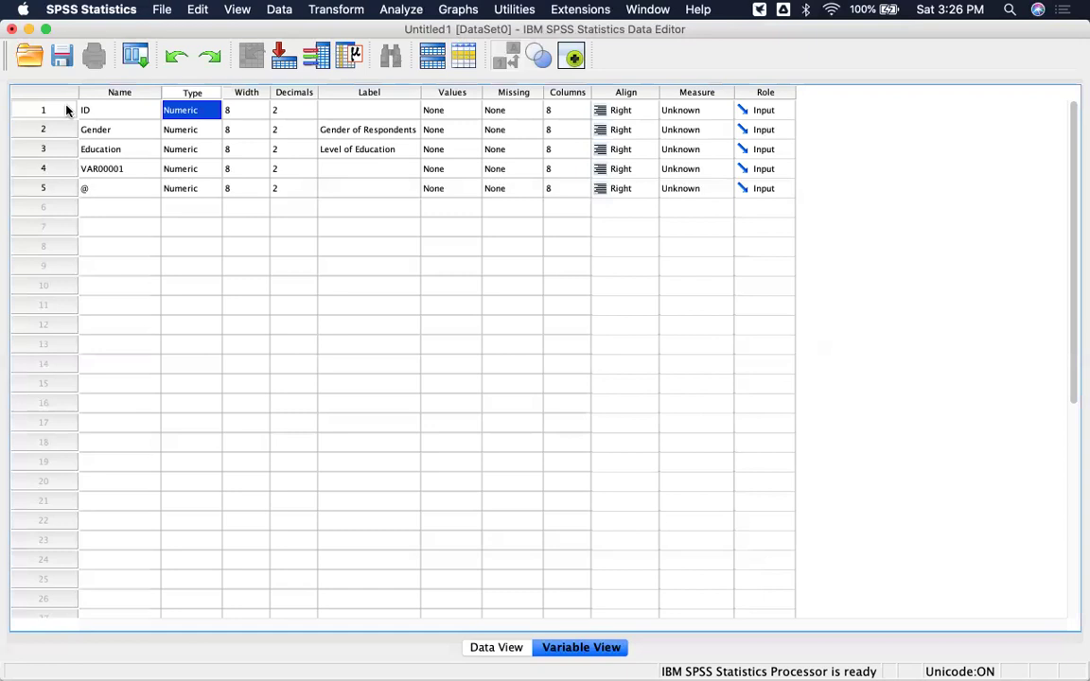
Set the decimals of the ID and Gender variables to 0.
{"action": "left_click", "coordinate": [307, 111]}
{"action": "left_click", "coordinate": [306, 109]}
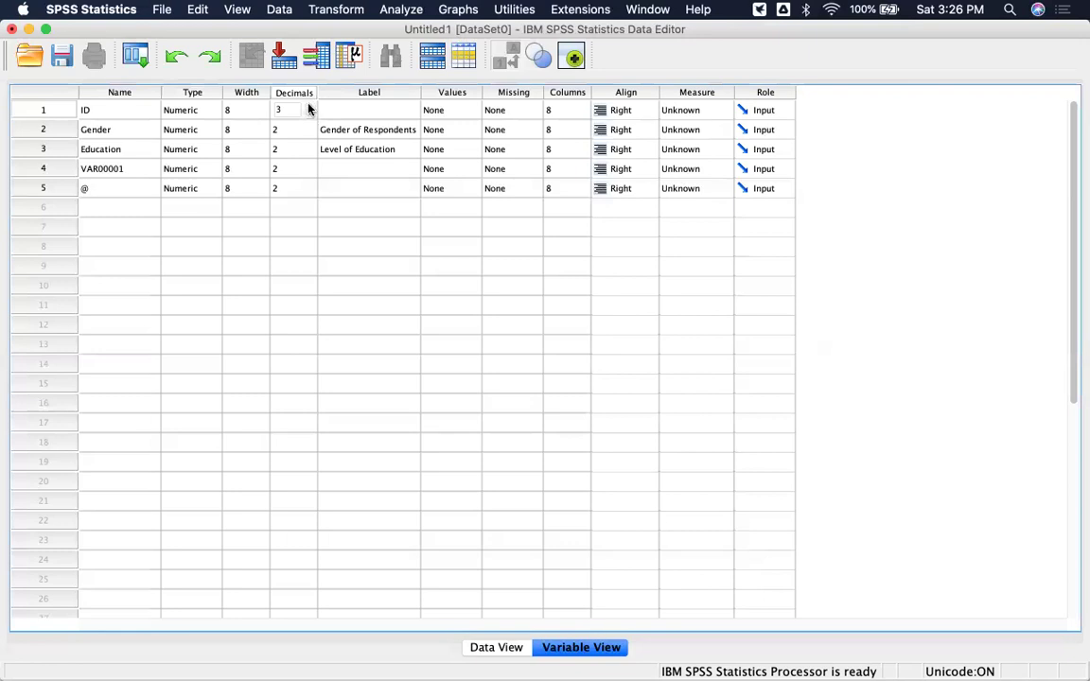
{"action": "left_click", "coordinate": [310, 112]}
{"action": "left_click", "coordinate": [310, 112]}
{"action": "key", "text": "Return"}
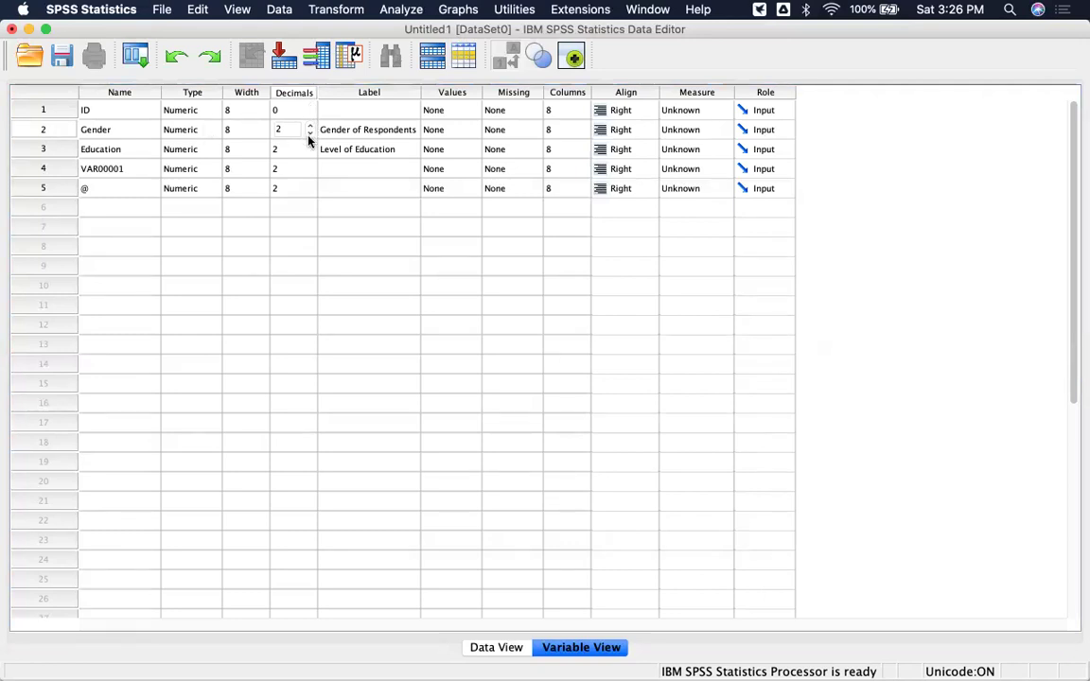
{"action": "left_click", "coordinate": [330, 262]}
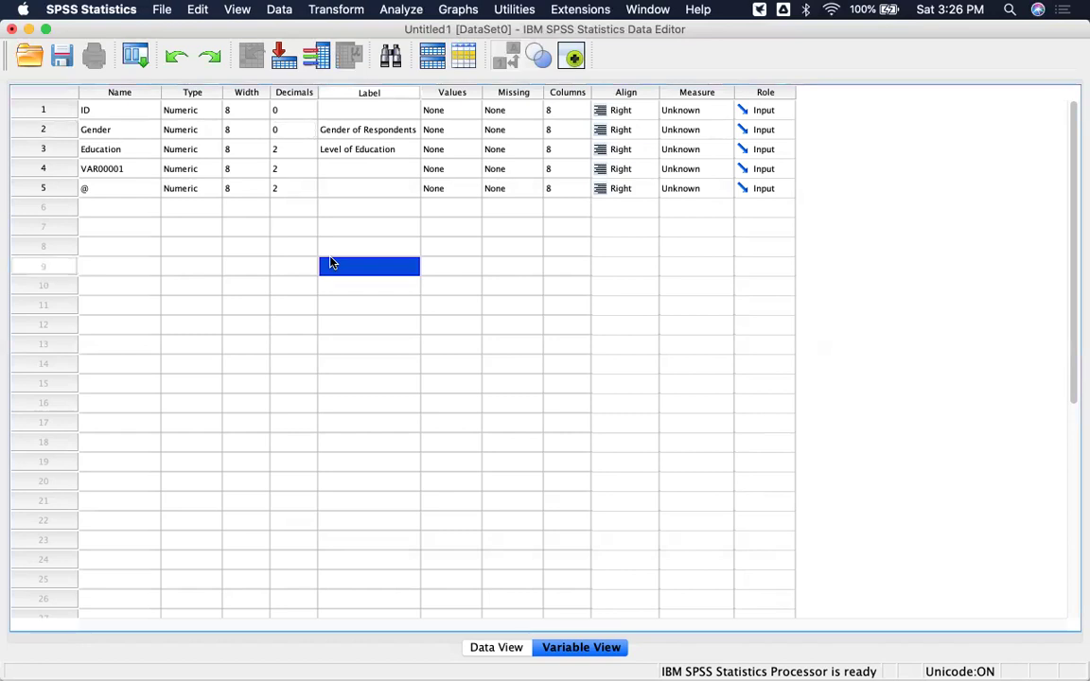
{"action": "left_click", "coordinate": [295, 148]}
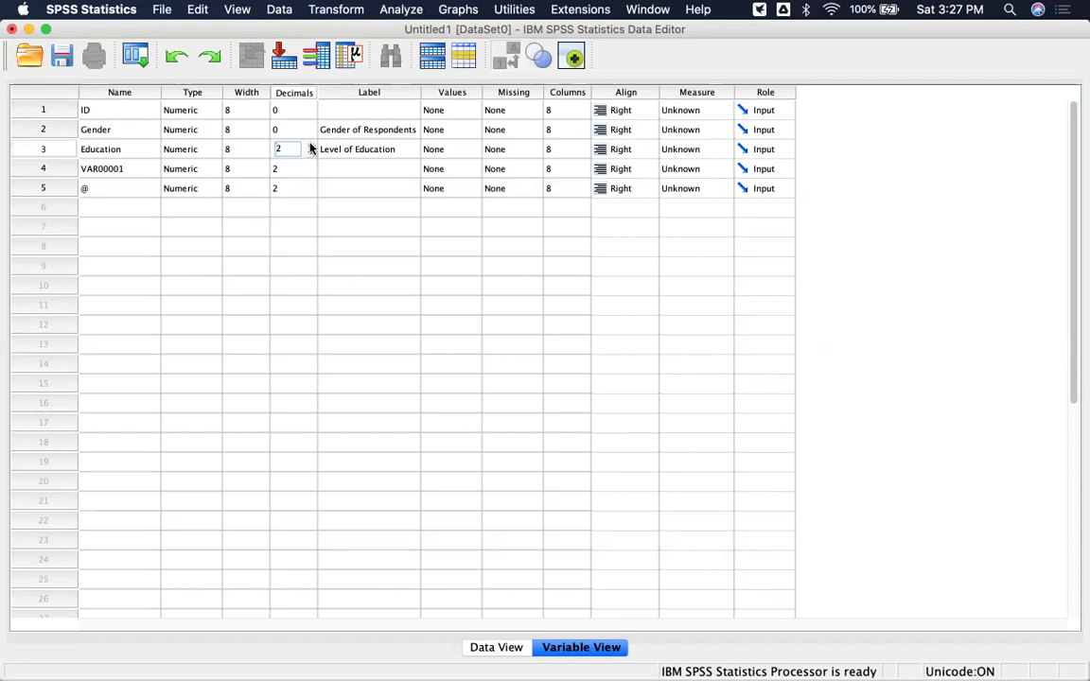
Try to rename the variable in row 4 as Height and dismiss the resulting alerts.
{"action": "left_click", "coordinate": [127, 169]}
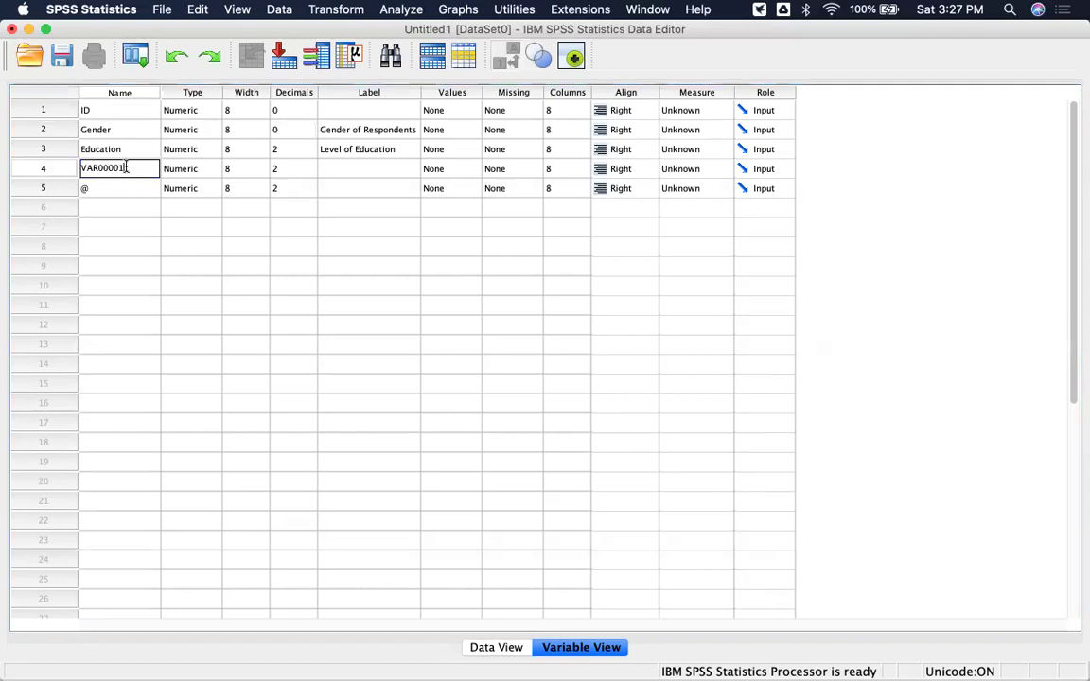
{"action": "key", "text": "BackSpace"}
{"action": "key", "text": "BackSpace"}
{"action": "key", "text": "BackSpace"}
{"action": "key", "text": "BackSpace"}
{"action": "key", "text": "BackSpace"}
{"action": "key", "text": "BackSpace"}
{"action": "key", "text": "BackSpace"}
{"action": "key", "text": "BackSpace"}
{"action": "type", "text": "Height"}
{"action": "key", "text": "Return"}
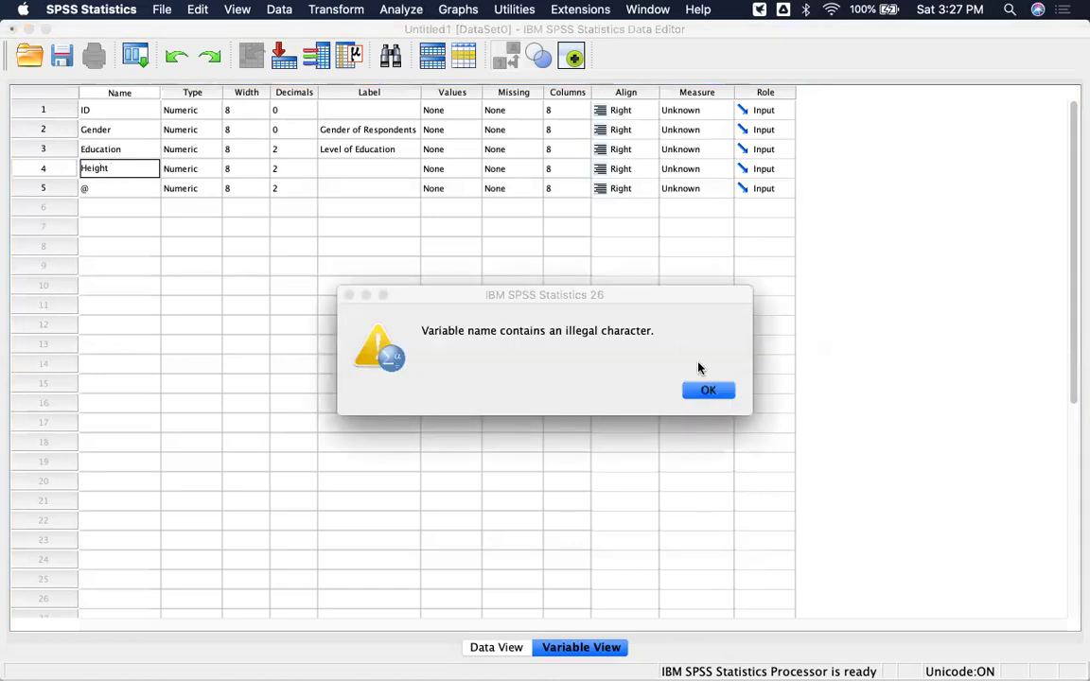
{"action": "left_click", "coordinate": [716, 389]}
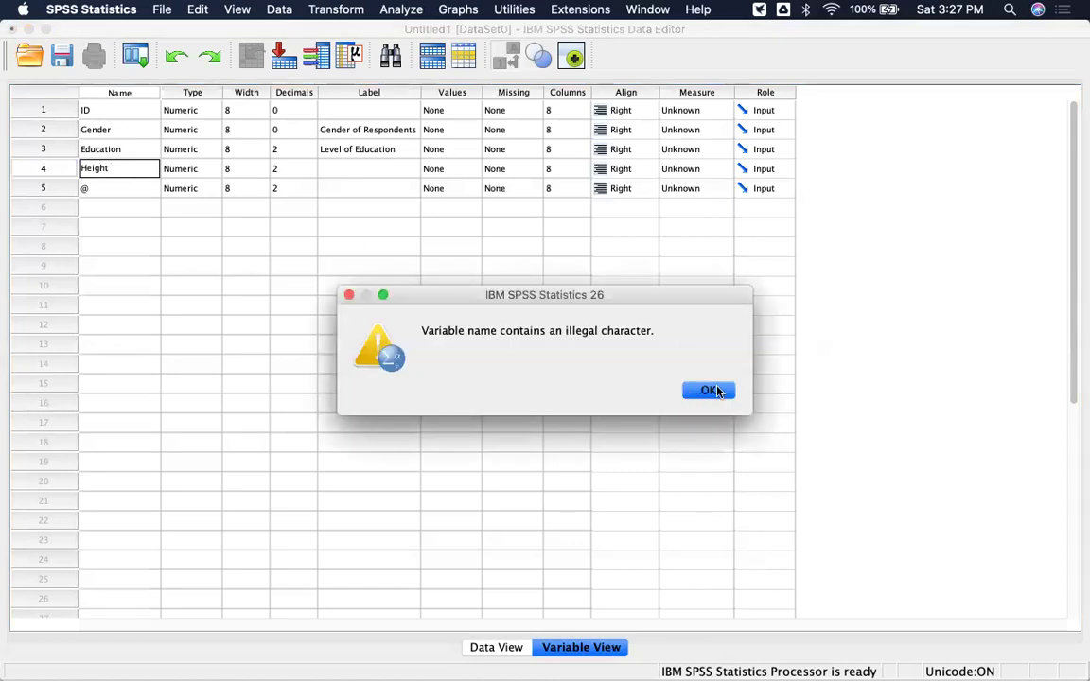
{"action": "left_click", "coordinate": [350, 296]}
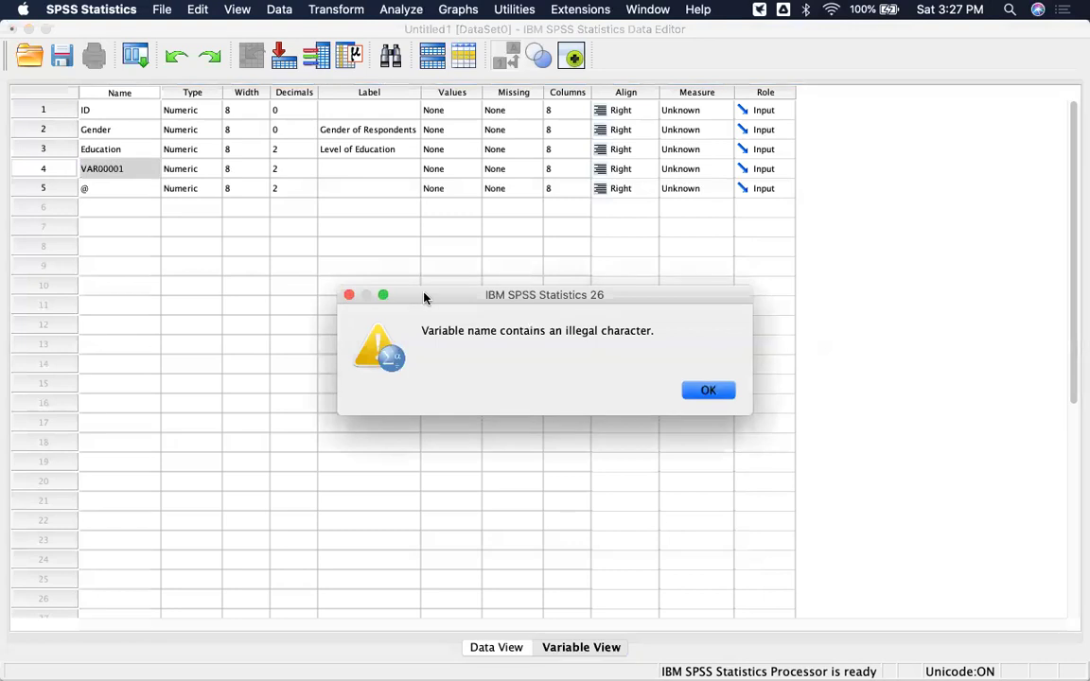
{"action": "left_click", "coordinate": [350, 297]}
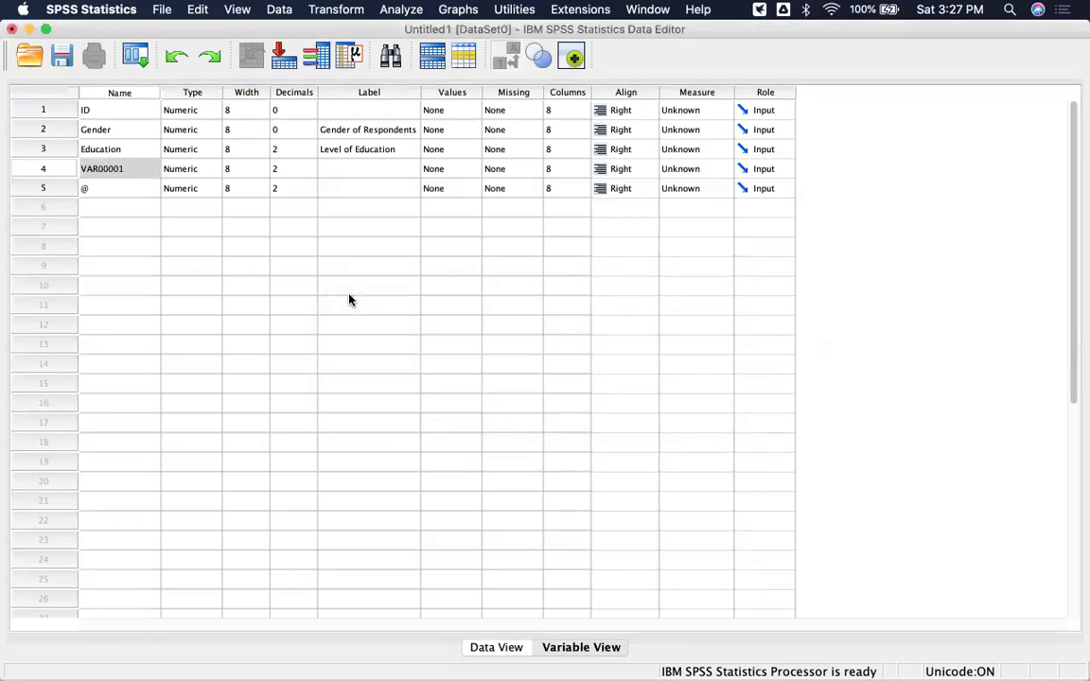
Replace the name of variable VAR00001 with Height.
{"action": "double_click", "coordinate": [134, 167]}
{"action": "key", "text": "BackSpace"}
{"action": "key", "text": "BackSpace"}
{"action": "key", "text": "BackSpace"}
{"action": "key", "text": "BackSpace"}
{"action": "key", "text": "BackSpace"}
{"action": "key", "text": "BackSpace"}
{"action": "key", "text": "BackSpace"}
{"action": "key", "text": "BackSpace"}
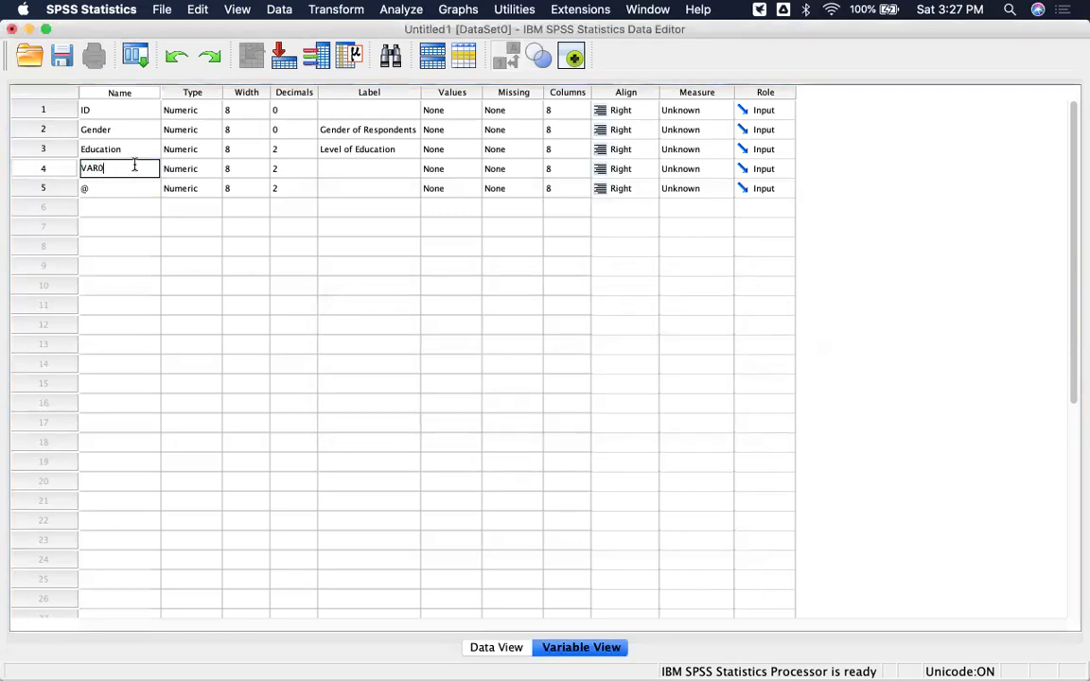
{"action": "type", "text": "Height"}
{"action": "key", "text": "Return"}
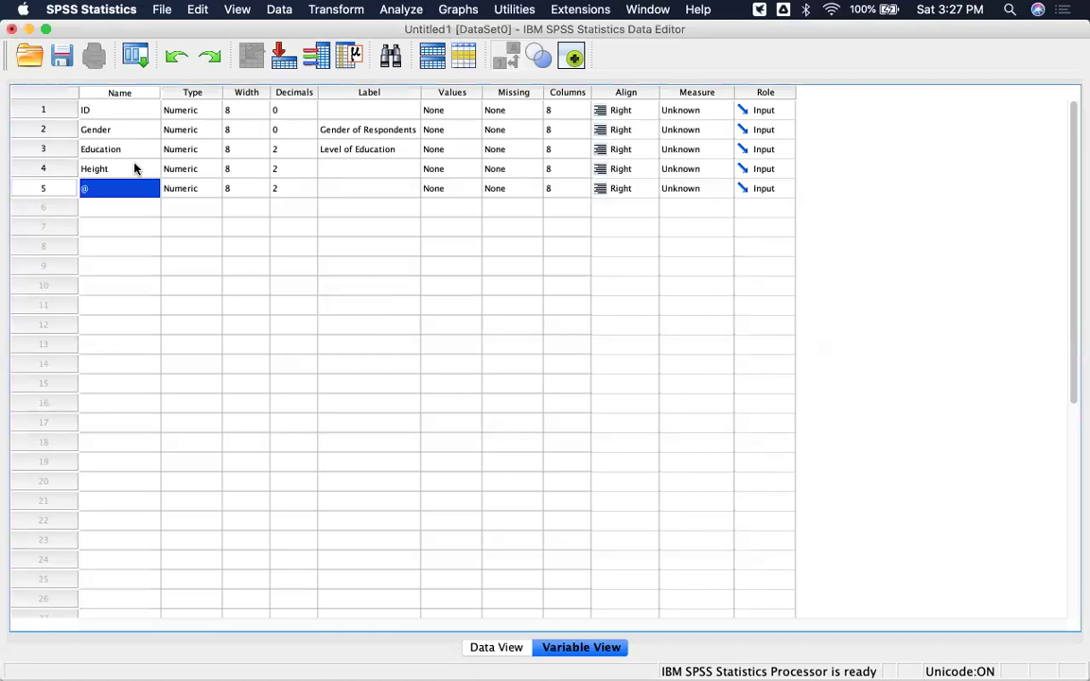
Rename the @ variable in row 5 as Weight.
{"action": "left_click", "coordinate": [112, 196]}
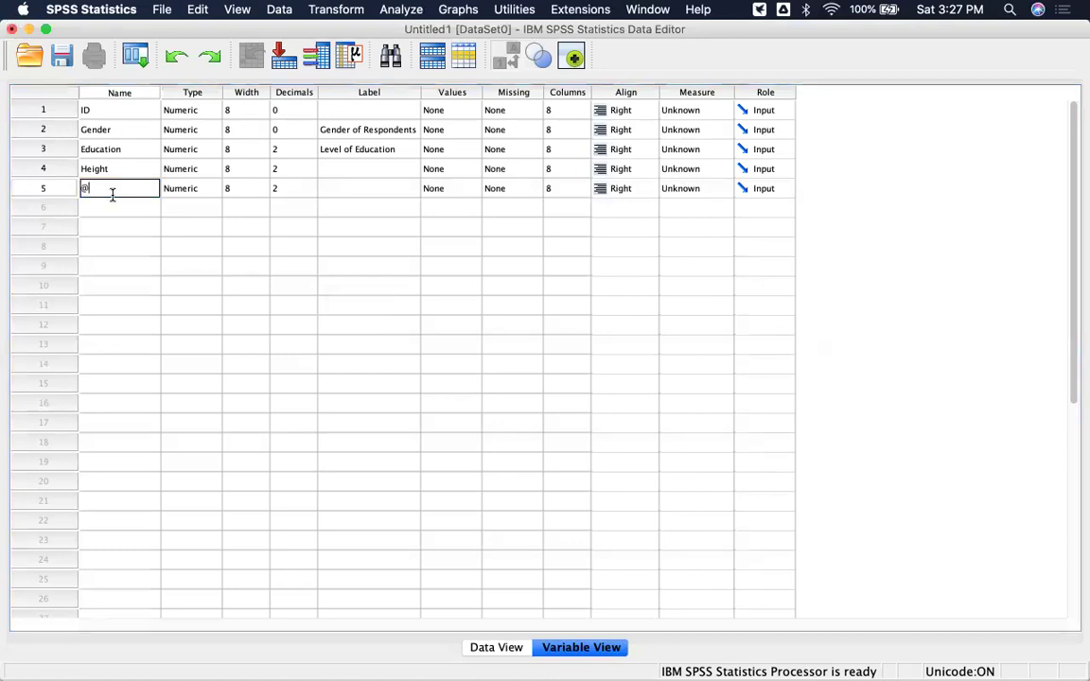
{"action": "key", "text": "BackSpace"}
{"action": "type", "text": "Weight"}
{"action": "key", "text": "Return"}
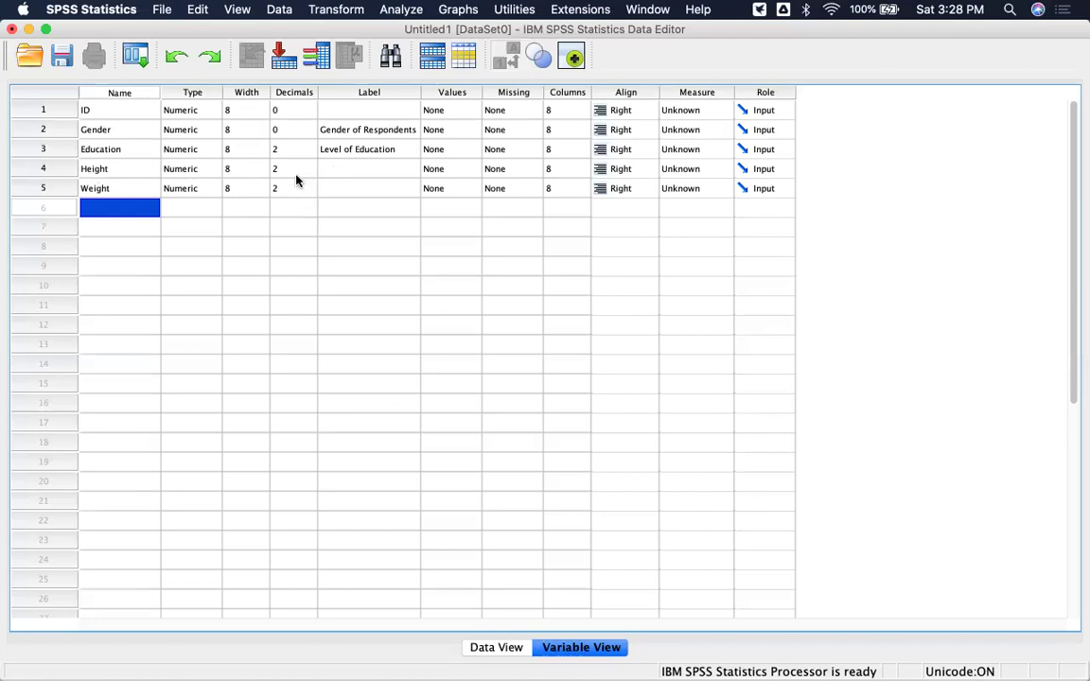
Label the Height variable "Height in cm" and the Weight variable "Weight in Pounds".
{"action": "left_click", "coordinate": [364, 168]}
{"action": "left_click", "coordinate": [364, 169]}
{"action": "type", "text": "Height"}
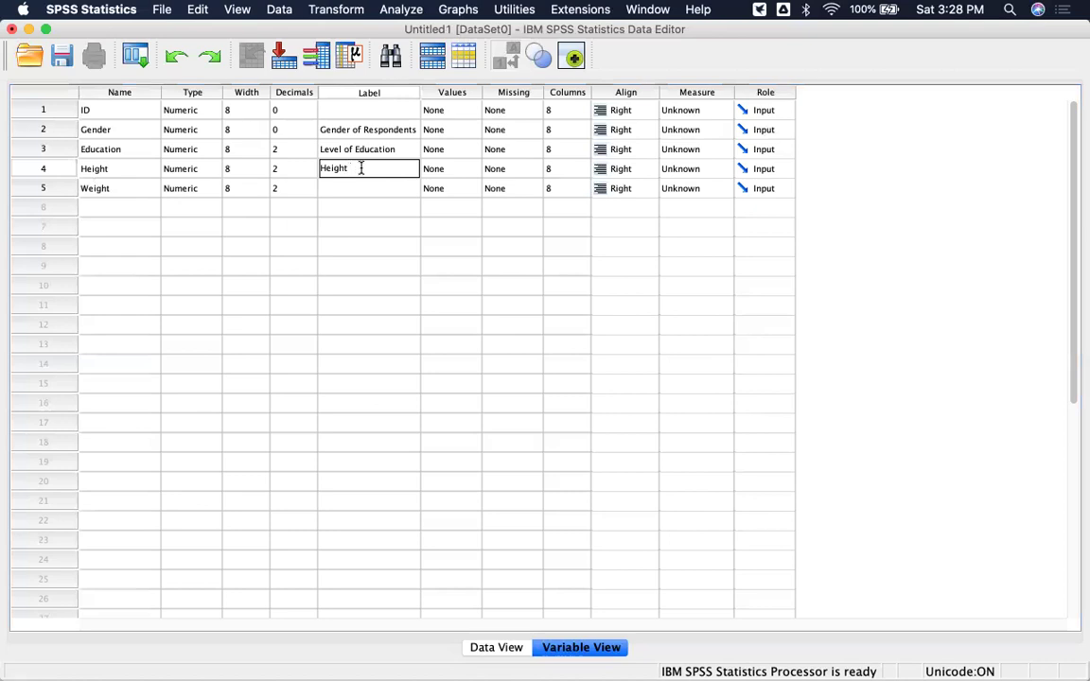
{"action": "type", "text": " in cm"}
{"action": "left_click", "coordinate": [365, 189]}
{"action": "left_click", "coordinate": [365, 191]}
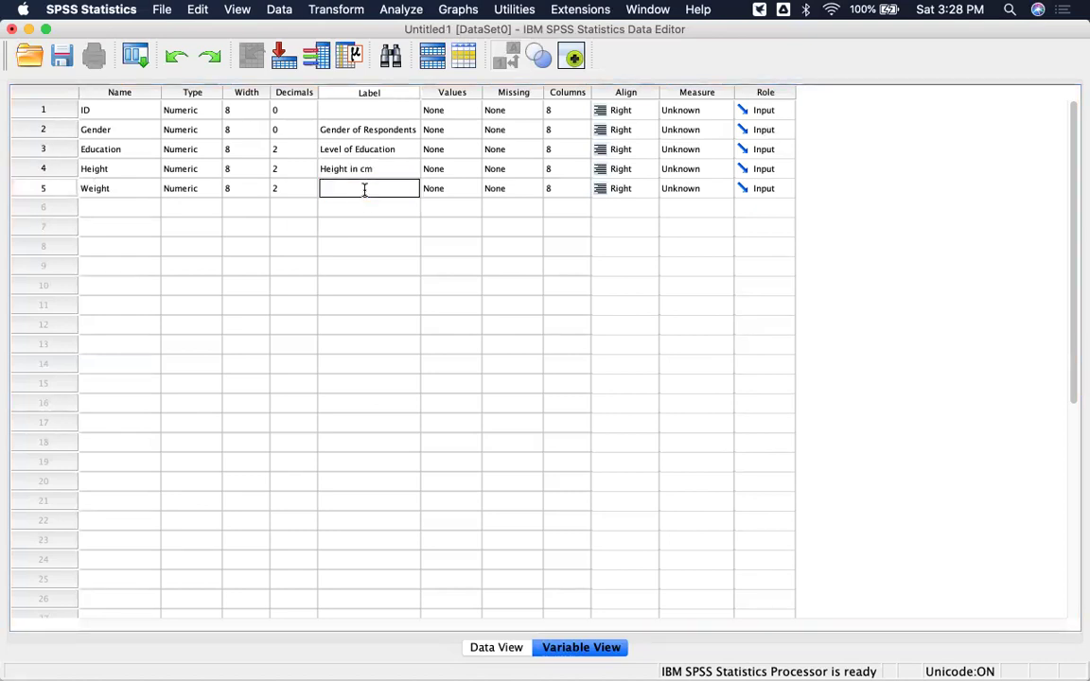
{"action": "type", "text": "Weight in k"}
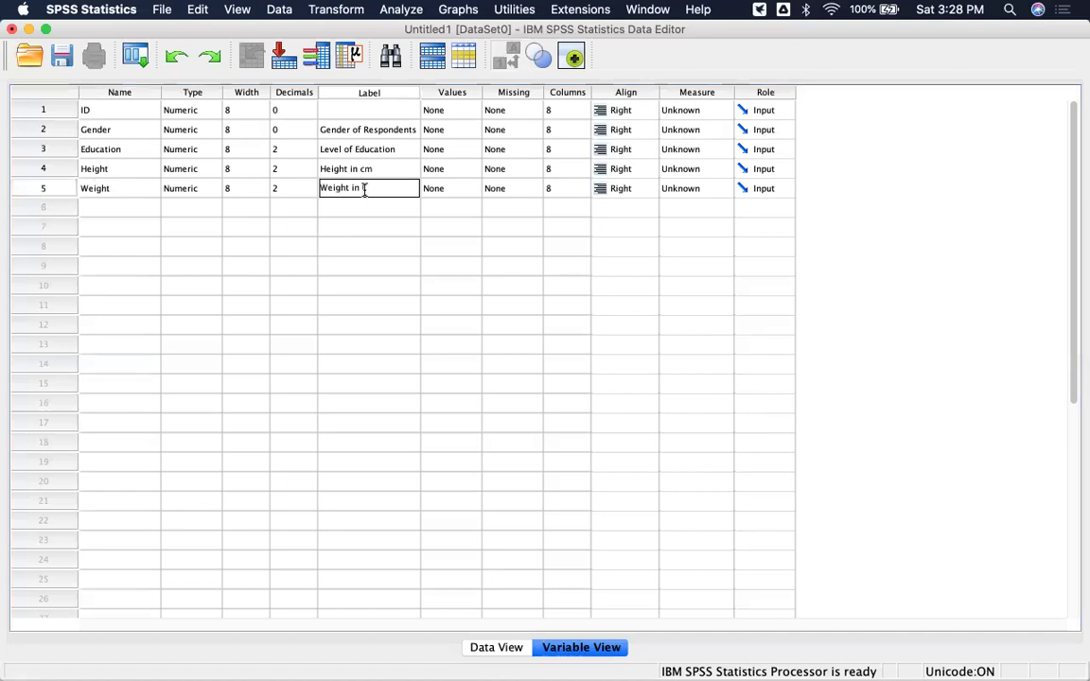
{"action": "type", "text": "Pounds"}
{"action": "key", "text": "Return"}
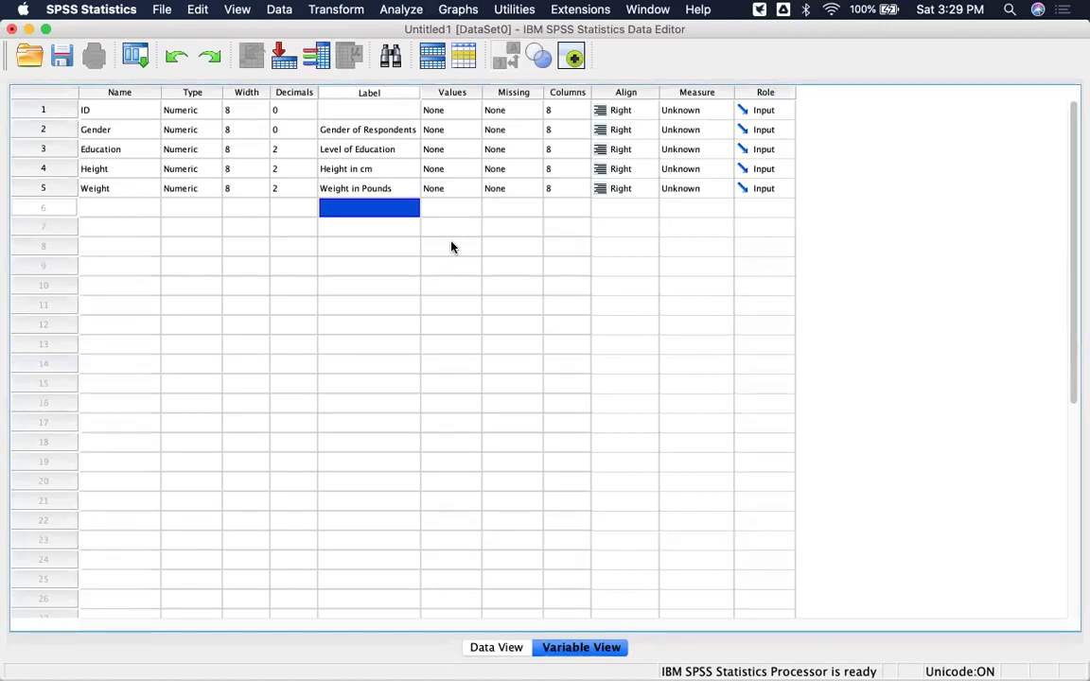
Label the ID variable "Serial Number of Respondents".
{"action": "left_click", "coordinate": [379, 109]}
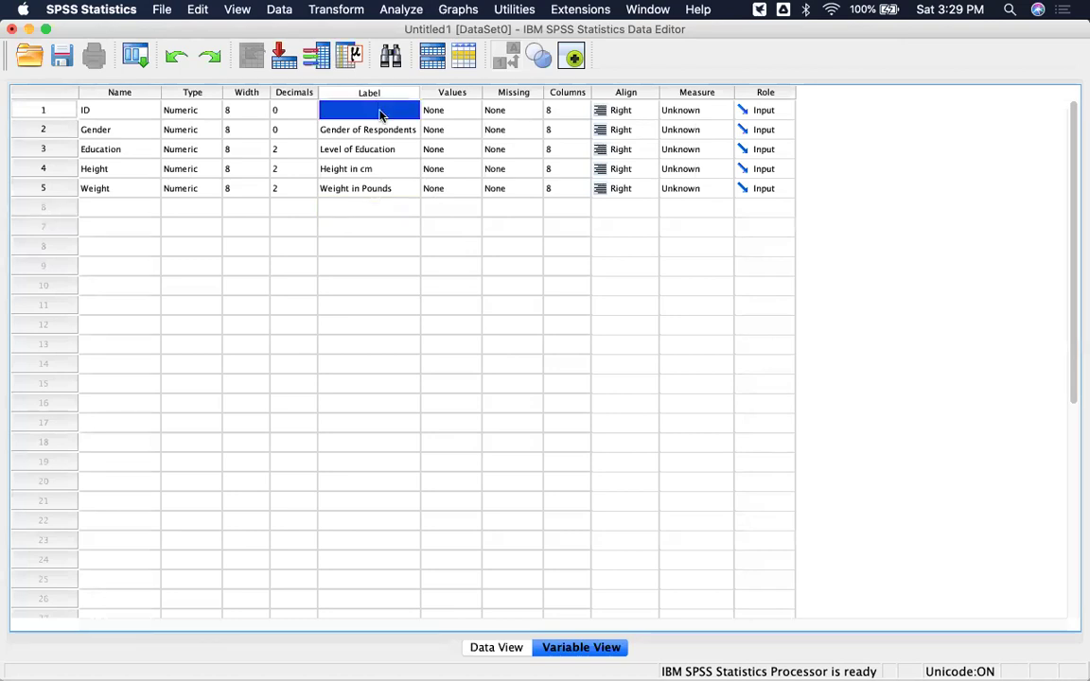
{"action": "left_click", "coordinate": [379, 111]}
{"action": "type", "text": "Serial"}
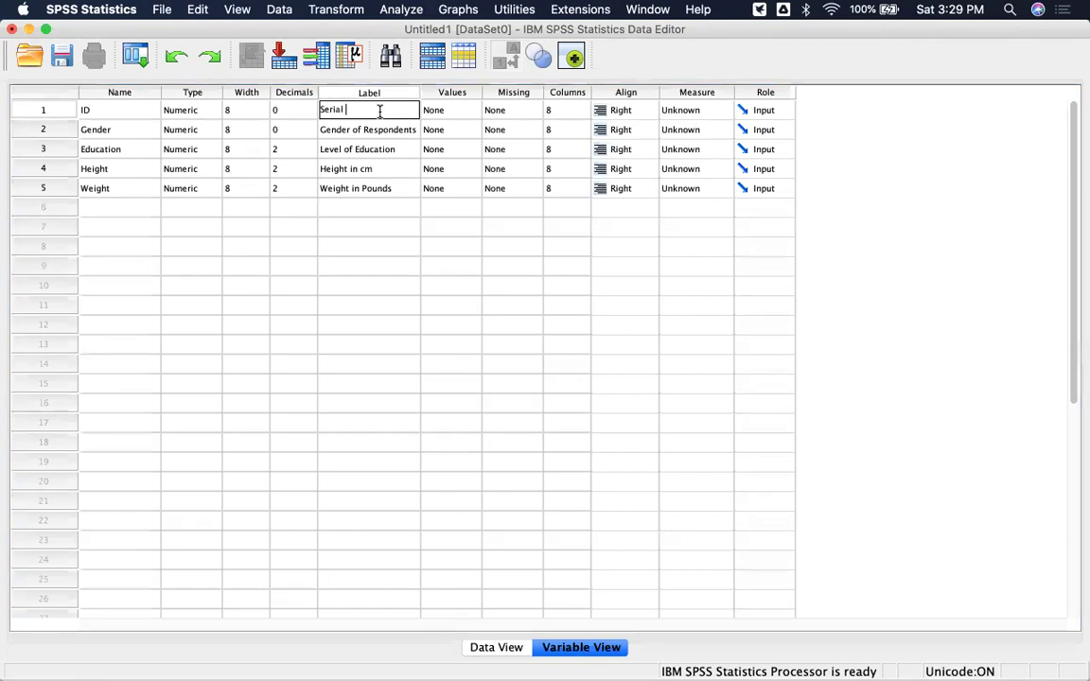
{"action": "type", "text": " Nu"}
{"action": "type", "text": "mber of "}
{"action": "type", "text": "rre"}
{"action": "key", "text": "BackSpace"}
{"action": "key", "text": "BackSpace"}
{"action": "key", "text": "BackSpace"}
{"action": "type", "text": "Res"}
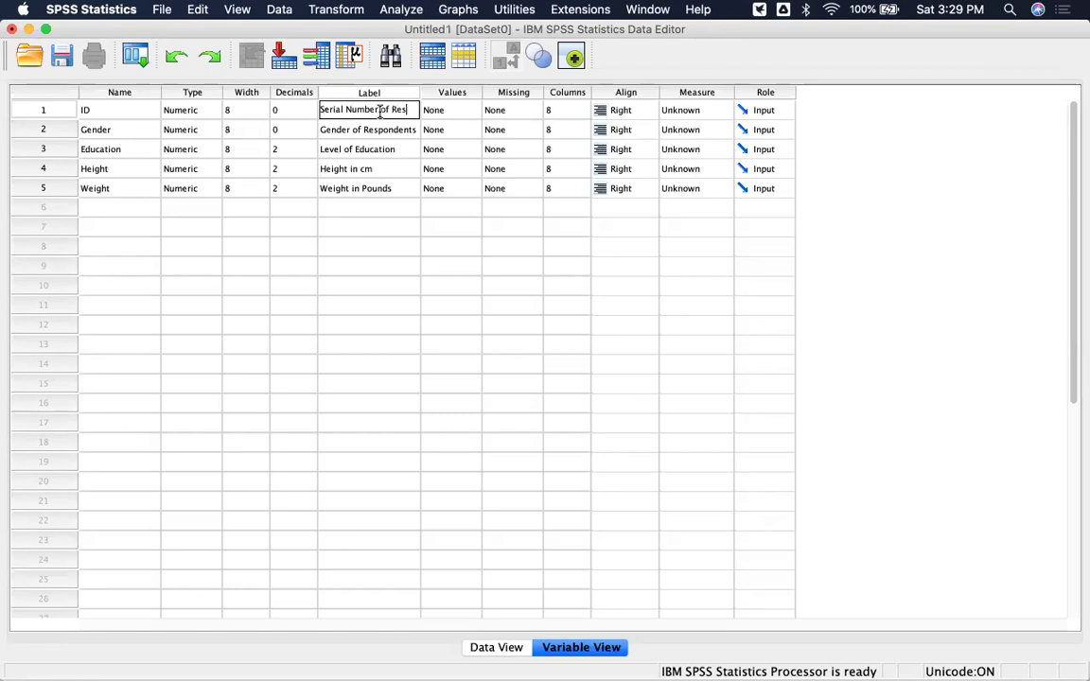
{"action": "type", "text": "pondents"}
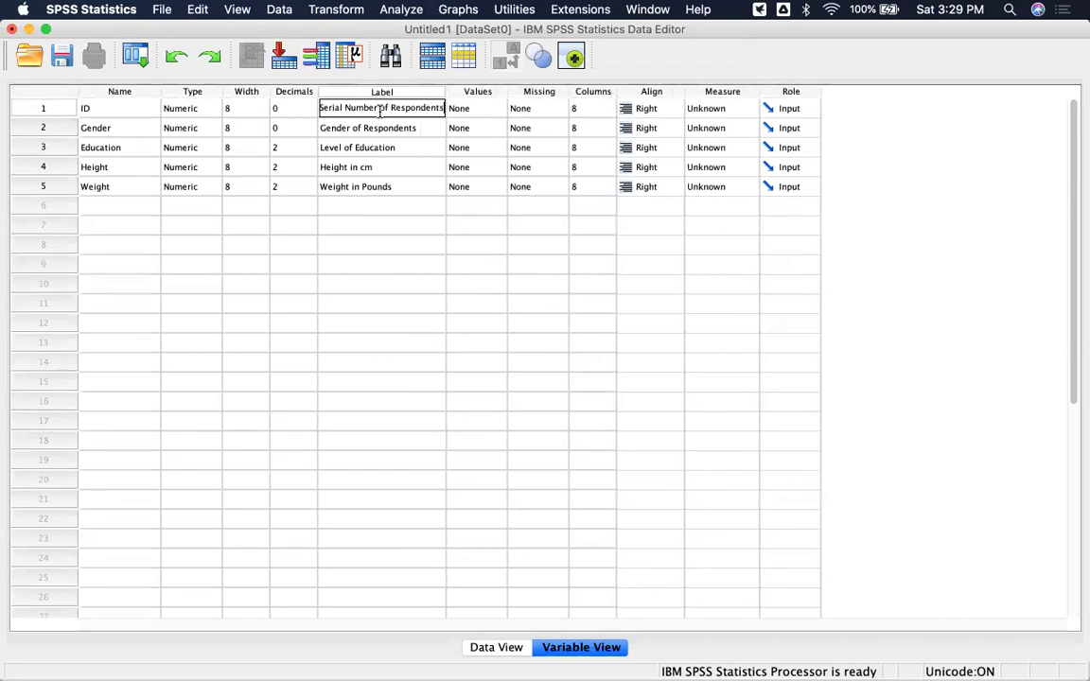
{"action": "left_click", "coordinate": [453, 322]}
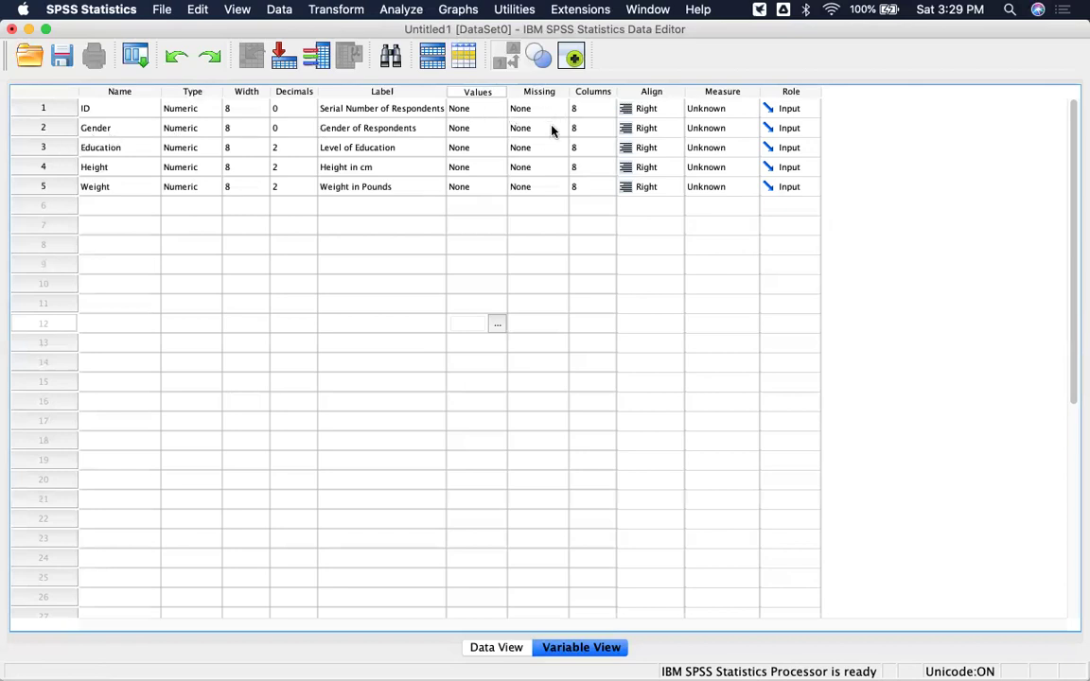
Add a value label to the Gender variable that codes 1 as Male.
{"action": "left_click", "coordinate": [487, 134]}
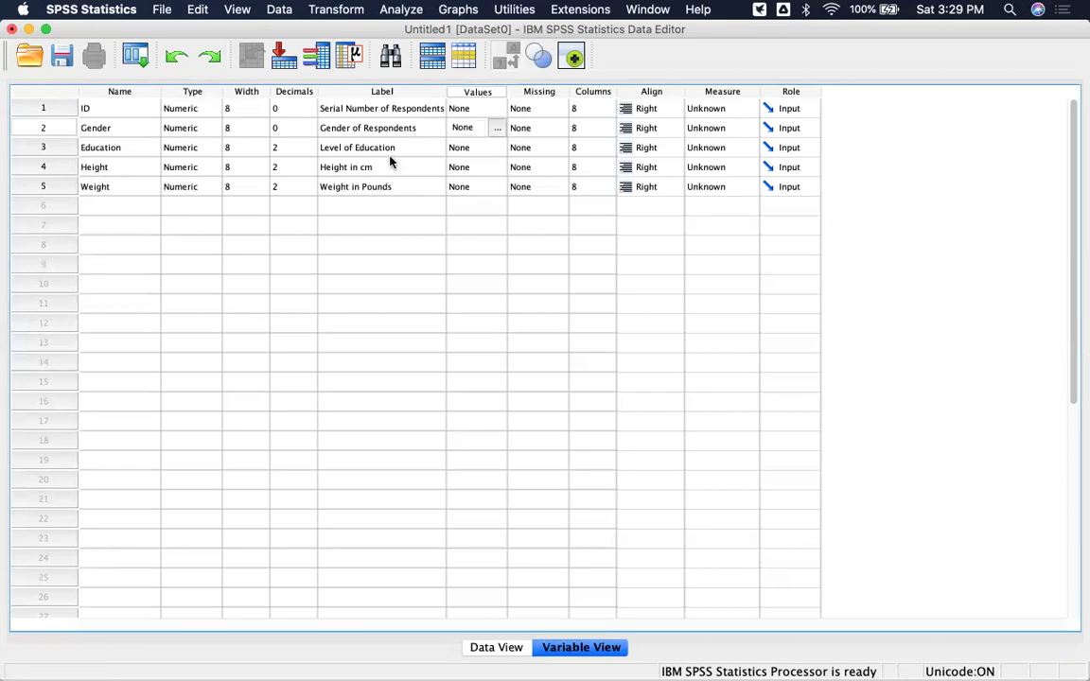
{"action": "left_click", "coordinate": [437, 167]}
{"action": "left_click", "coordinate": [459, 127]}
{"action": "left_click", "coordinate": [497, 132]}
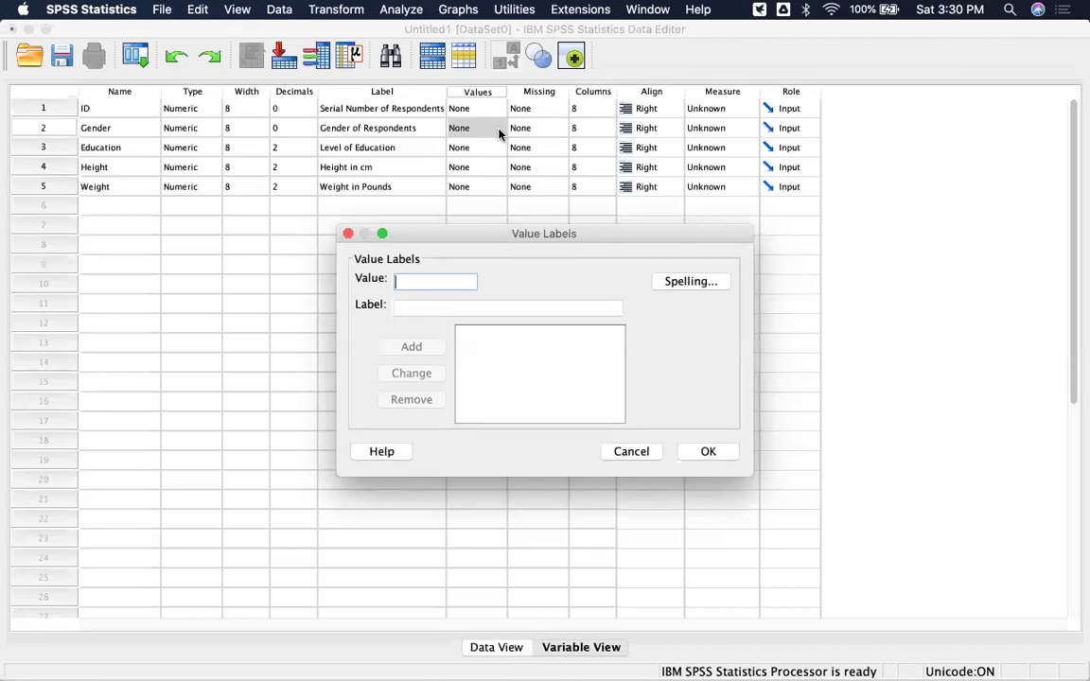
{"action": "type", "text": "1"}
{"action": "left_click", "coordinate": [473, 308]}
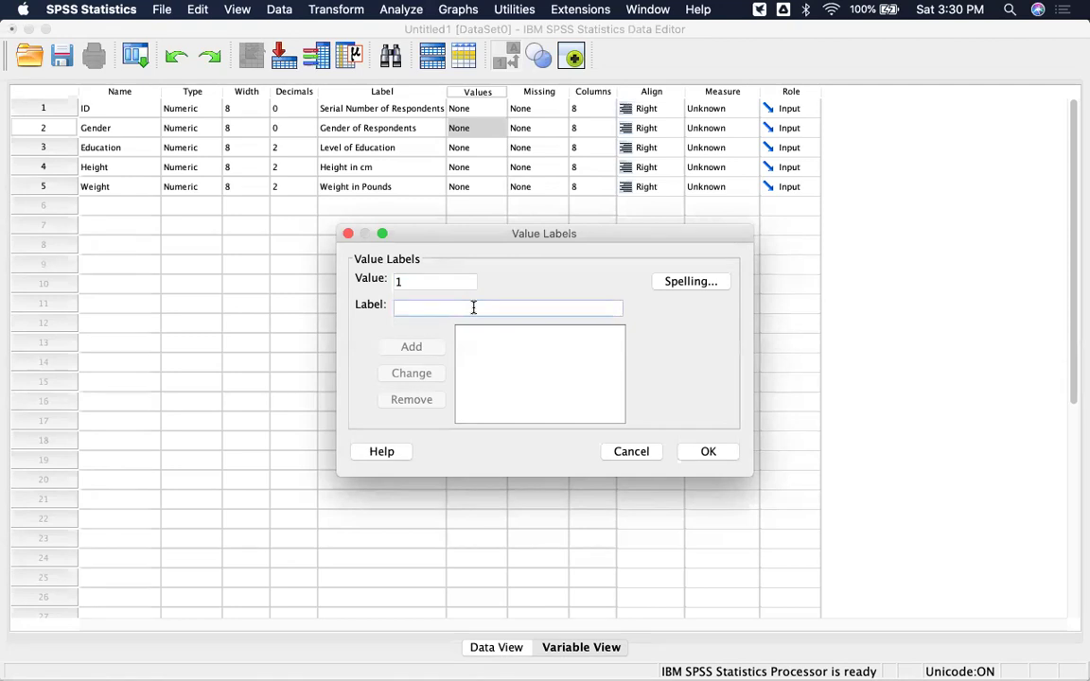
{"action": "type", "text": "Males"}
{"action": "key", "text": "BackSpace"}
{"action": "left_click", "coordinate": [425, 355]}
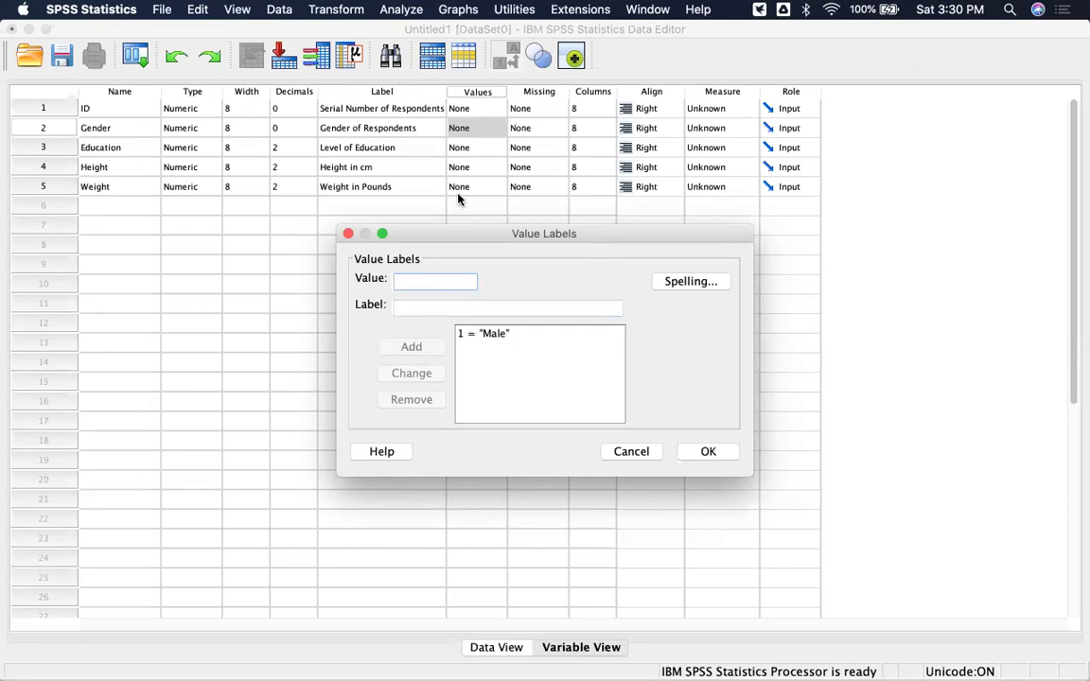
Add the value label 2 = Female for Gender and apply the value labels.
{"action": "left_click", "coordinate": [419, 308]}
{"action": "type", "text": "Female"}
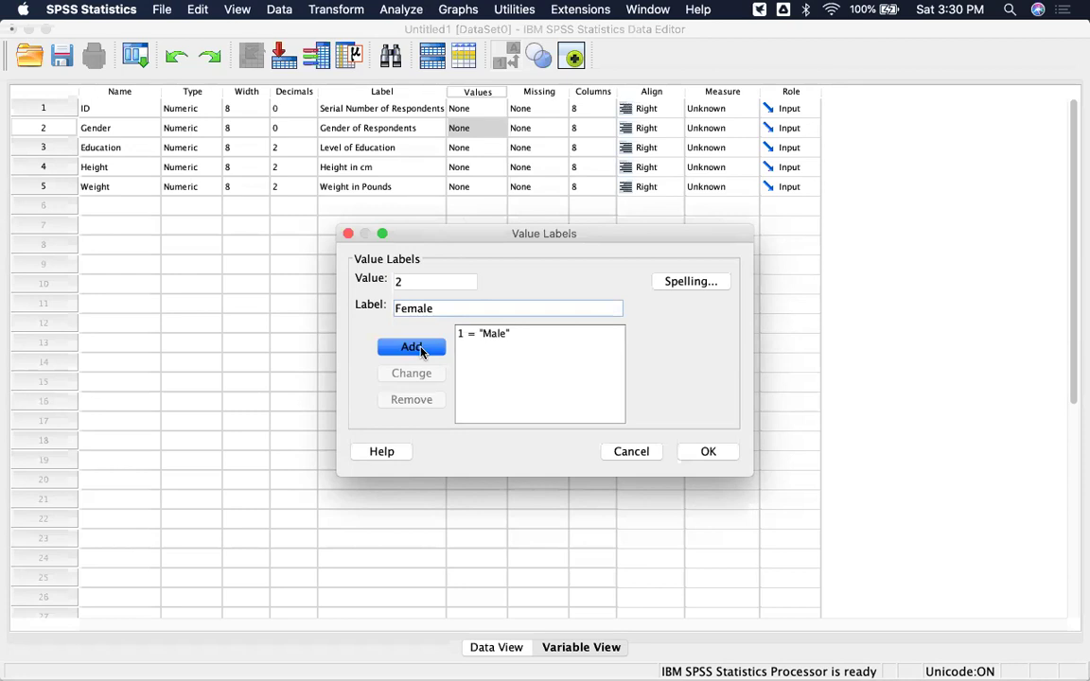
{"action": "left_click", "coordinate": [411, 347]}
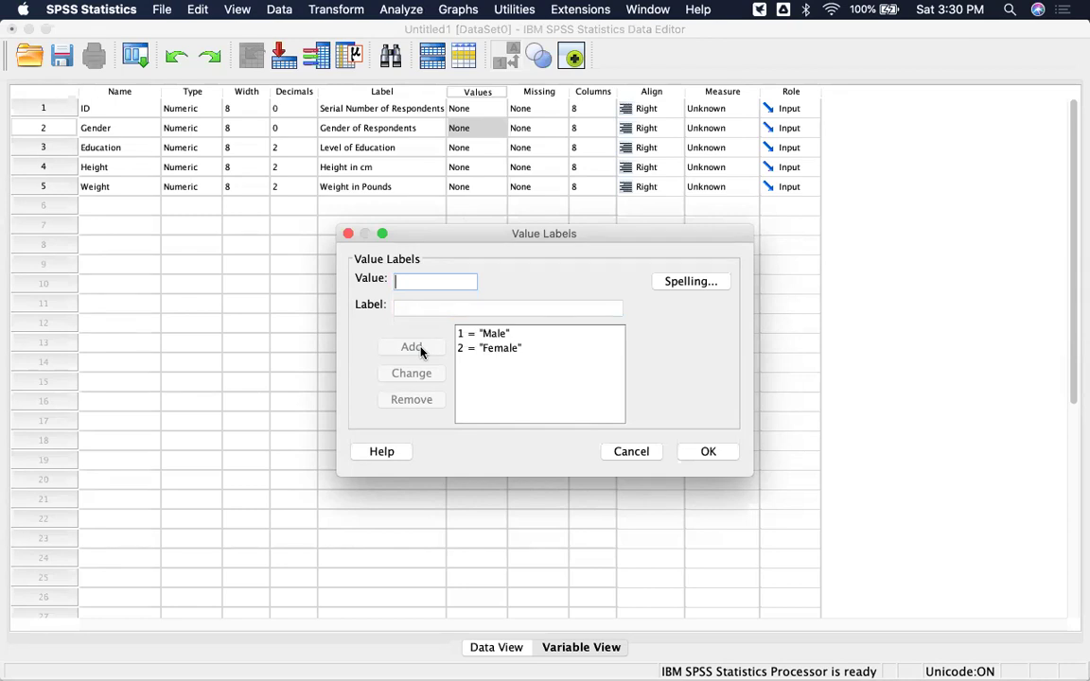
{"action": "left_click", "coordinate": [711, 452]}
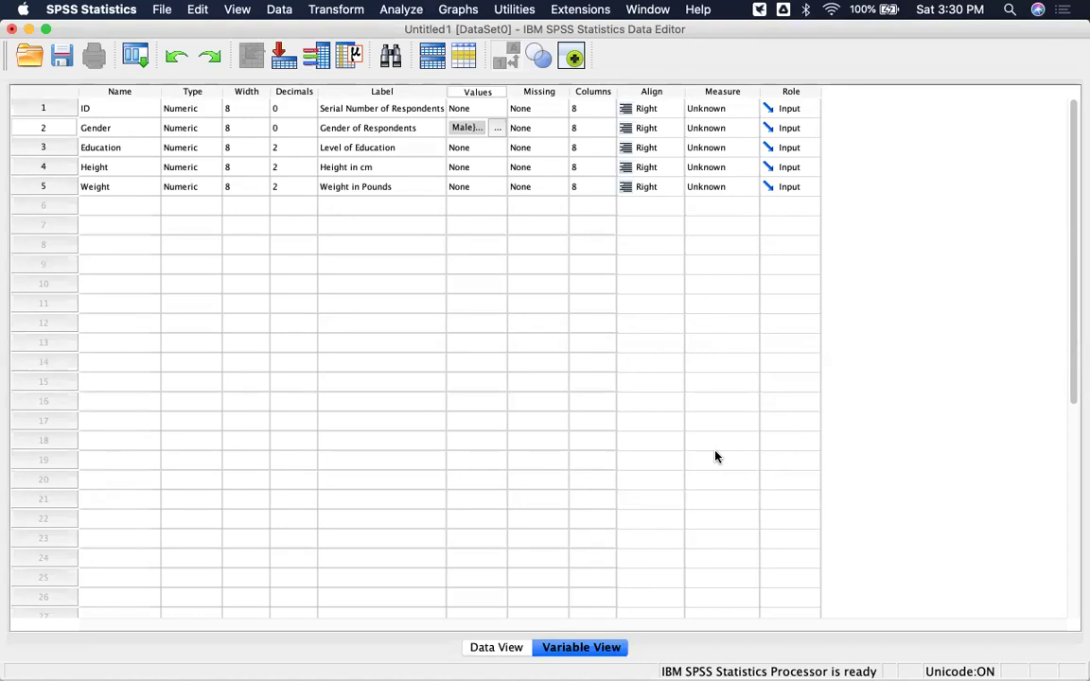
Add a value label to the Education variable that codes 1 as High School.
{"action": "left_click", "coordinate": [494, 144]}
{"action": "left_click", "coordinate": [496, 147]}
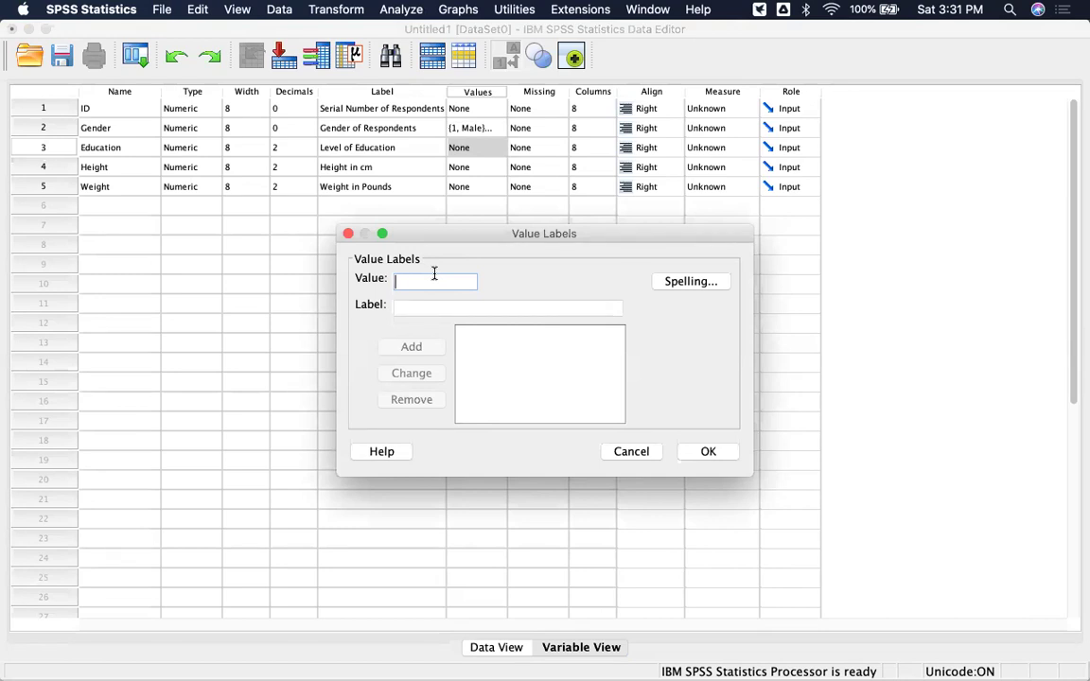
{"action": "type", "text": "1"}
{"action": "left_click", "coordinate": [438, 314]}
{"action": "type", "text": "High School"}
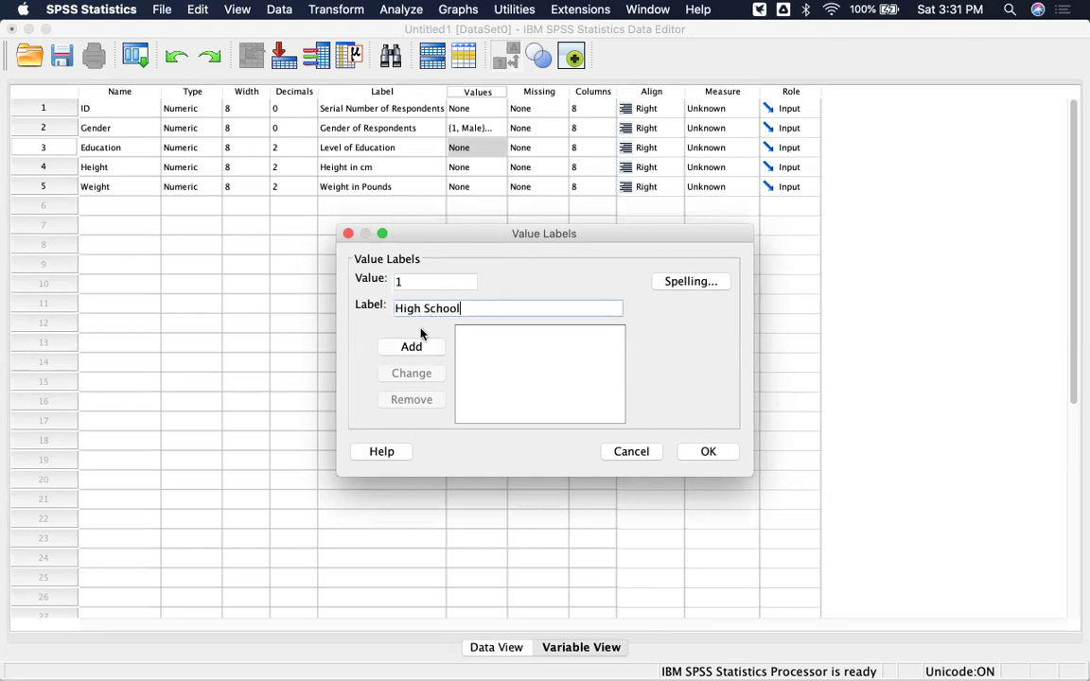
{"action": "left_click", "coordinate": [426, 350]}
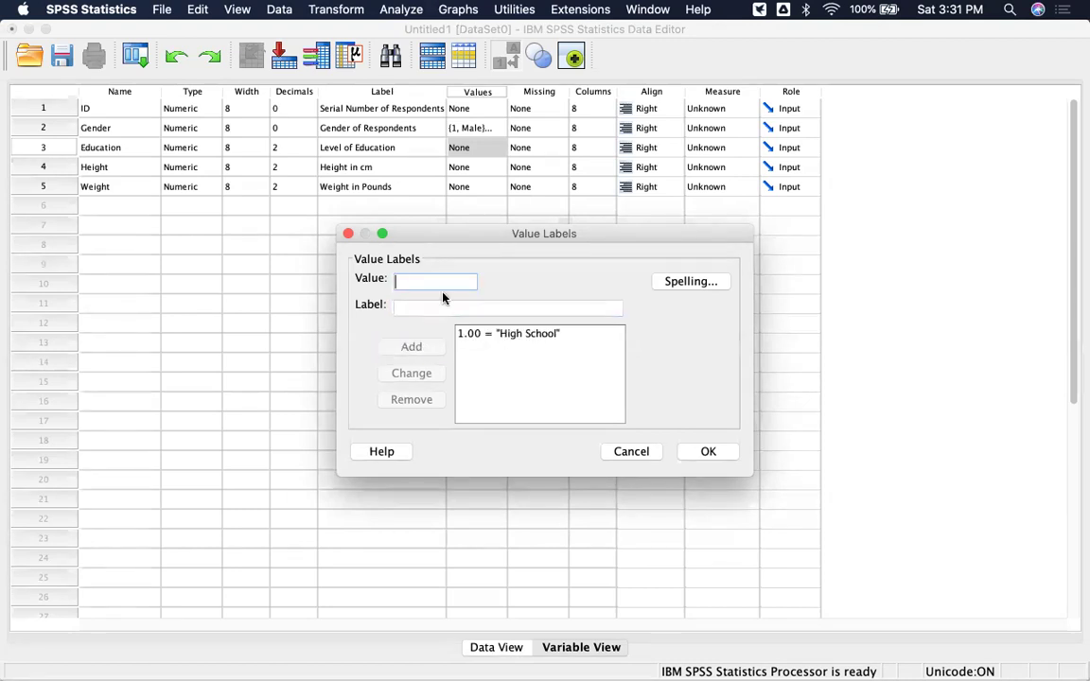
Add the value labels 2 = Bsc and 3 = PGD for Education and apply the value labels.
{"action": "type", "text": "2"}
{"action": "left_click", "coordinate": [428, 307]}
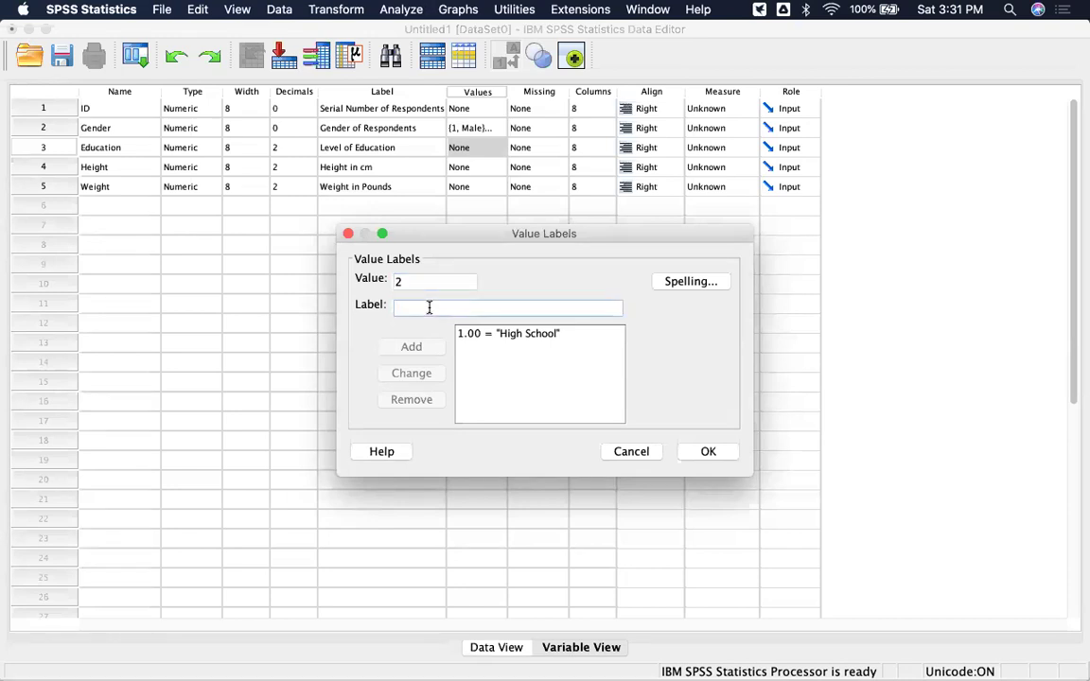
{"action": "type", "text": "Bsc"}
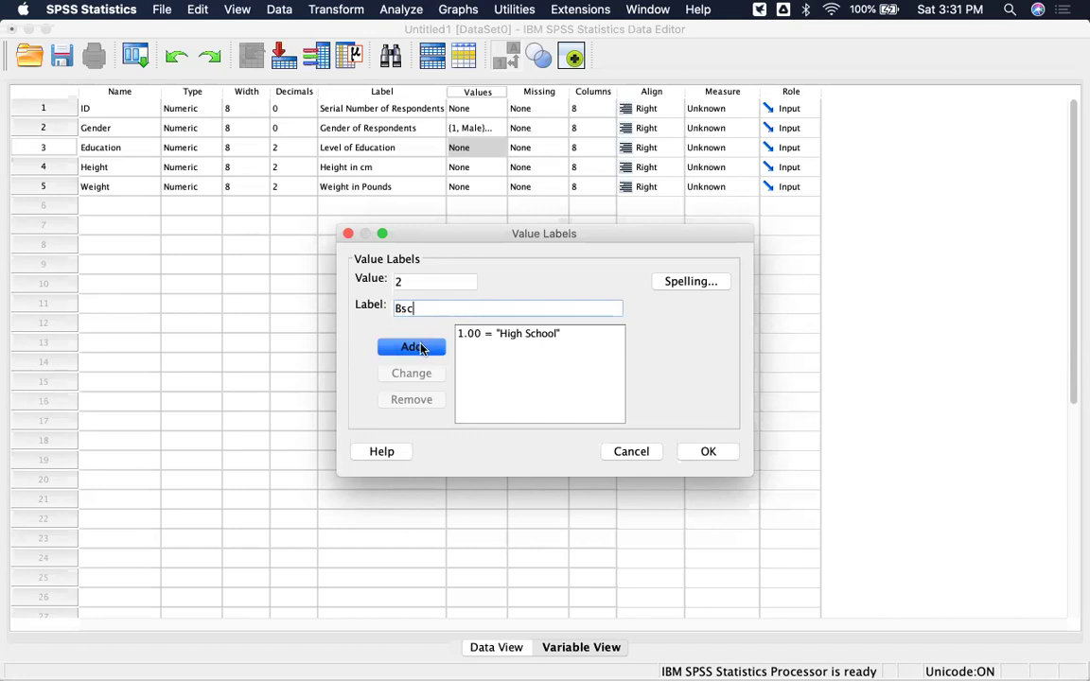
{"action": "left_click", "coordinate": [421, 349]}
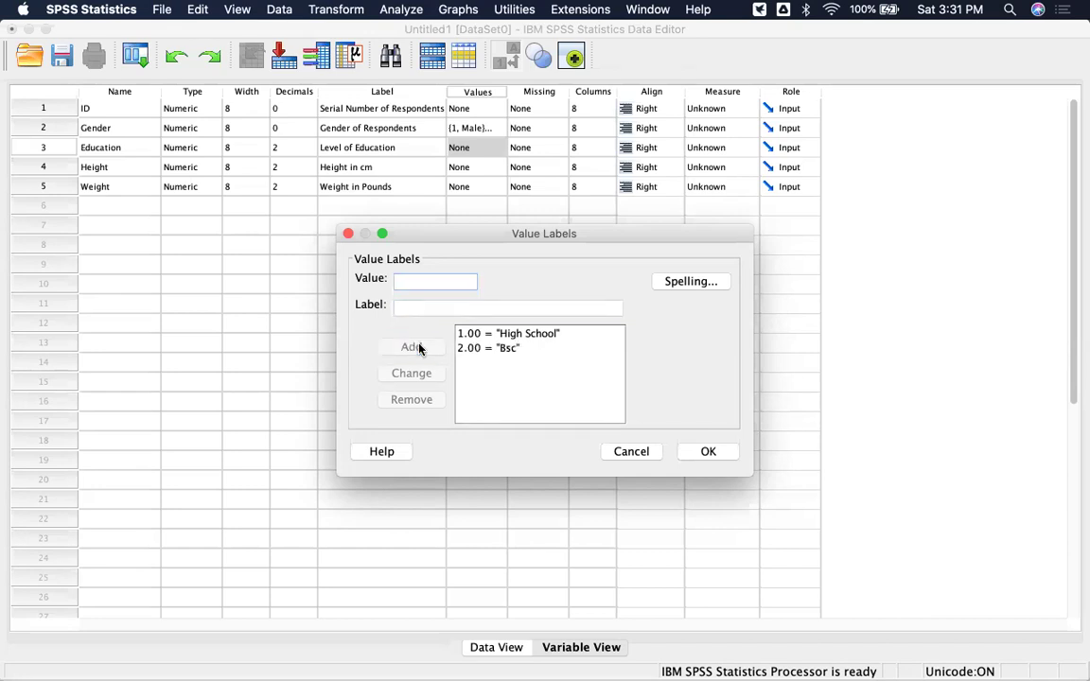
{"action": "type", "text": "3"}
{"action": "left_click", "coordinate": [407, 305]}
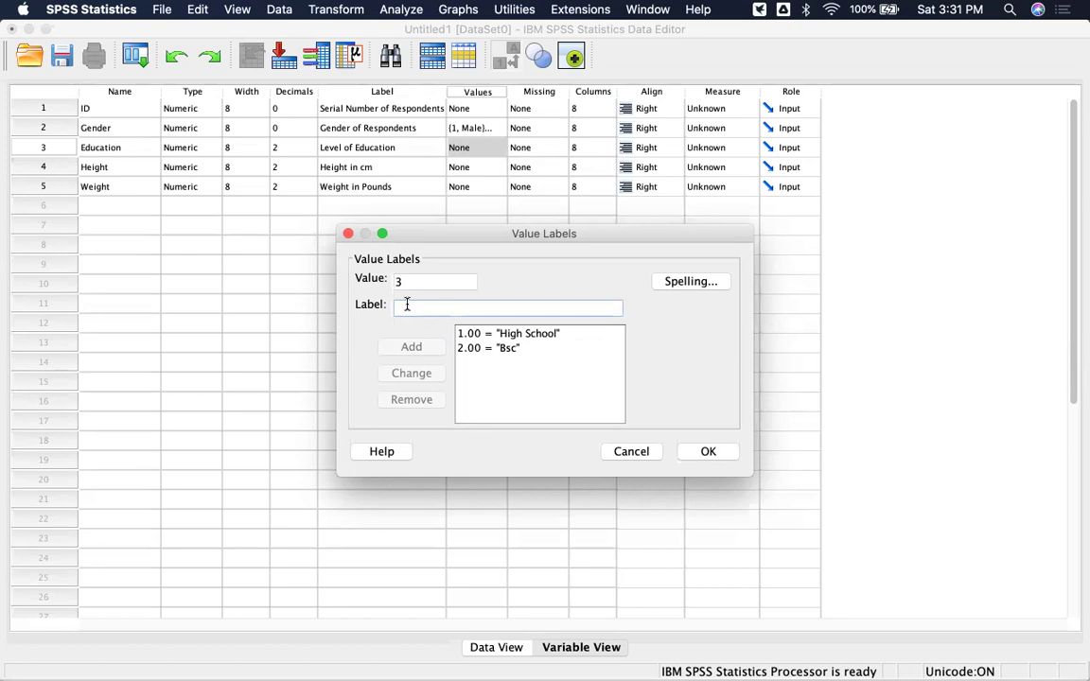
{"action": "type", "text": "PGD"}
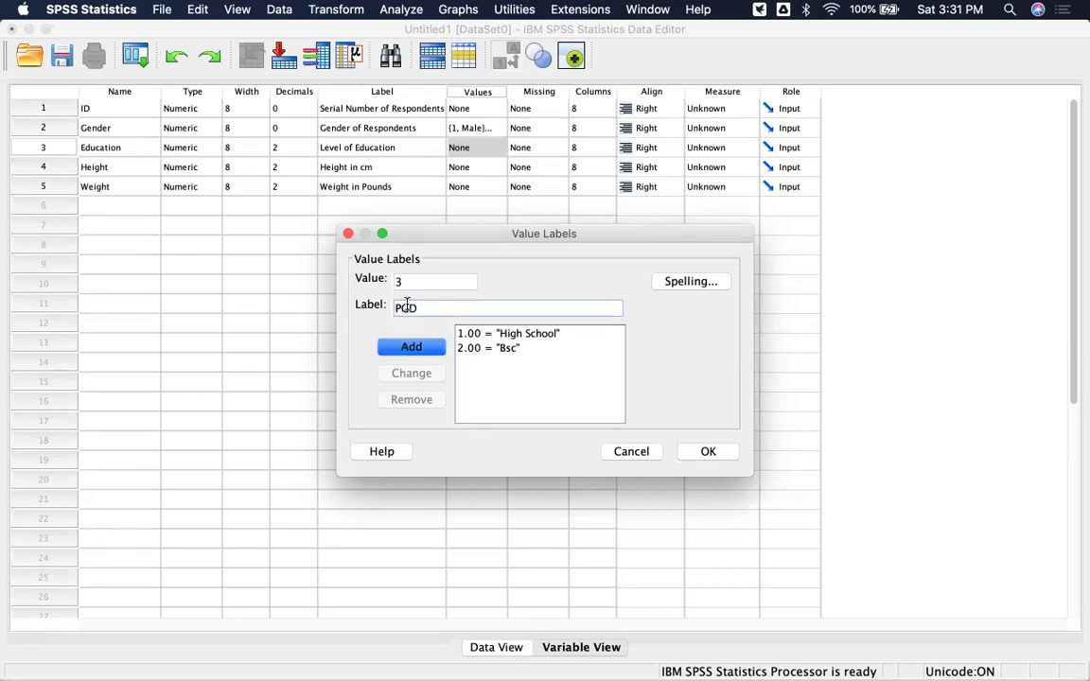
{"action": "left_click", "coordinate": [417, 353]}
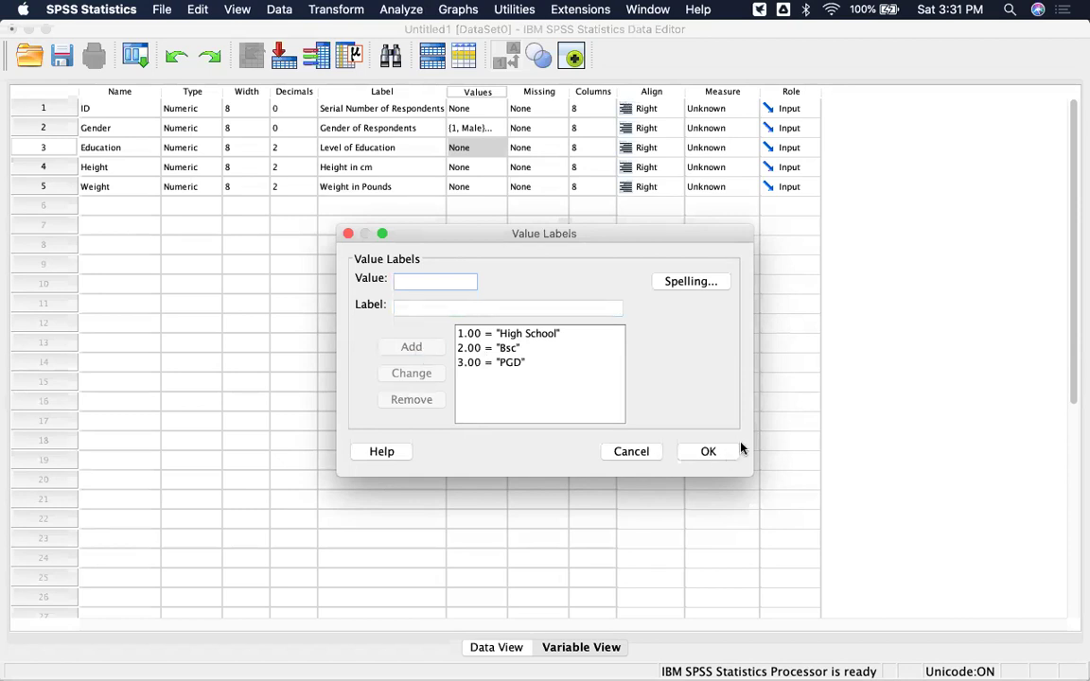
{"action": "left_click", "coordinate": [711, 452]}
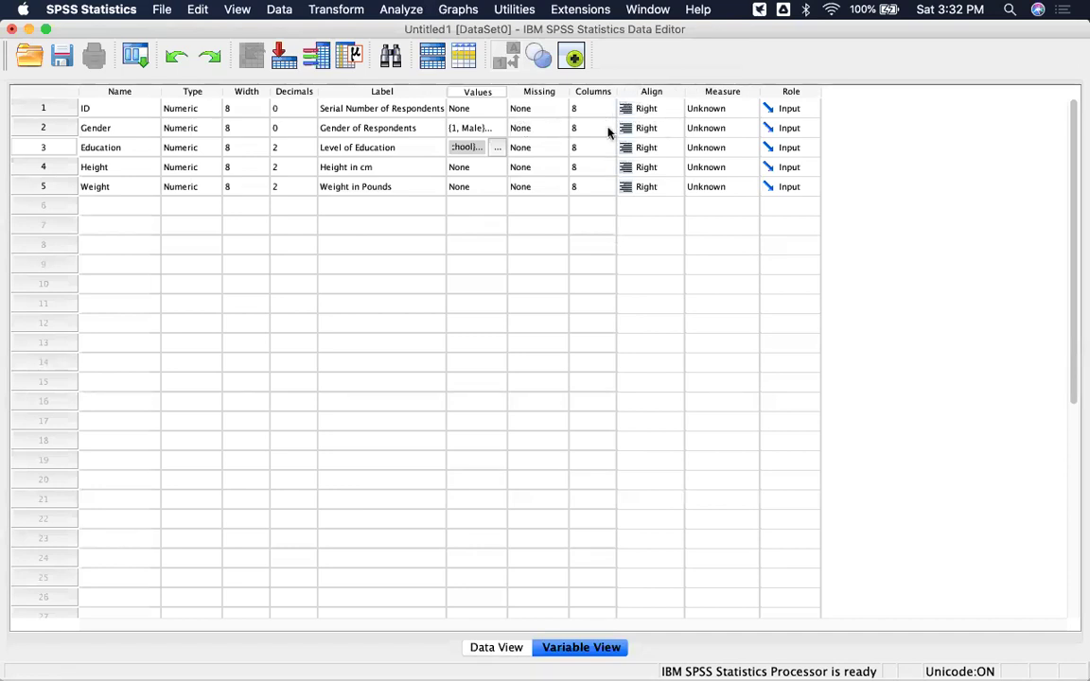
Set the alignment of the ID variable to Left.
{"action": "left_click", "coordinate": [586, 110]}
{"action": "left_click", "coordinate": [535, 109]}
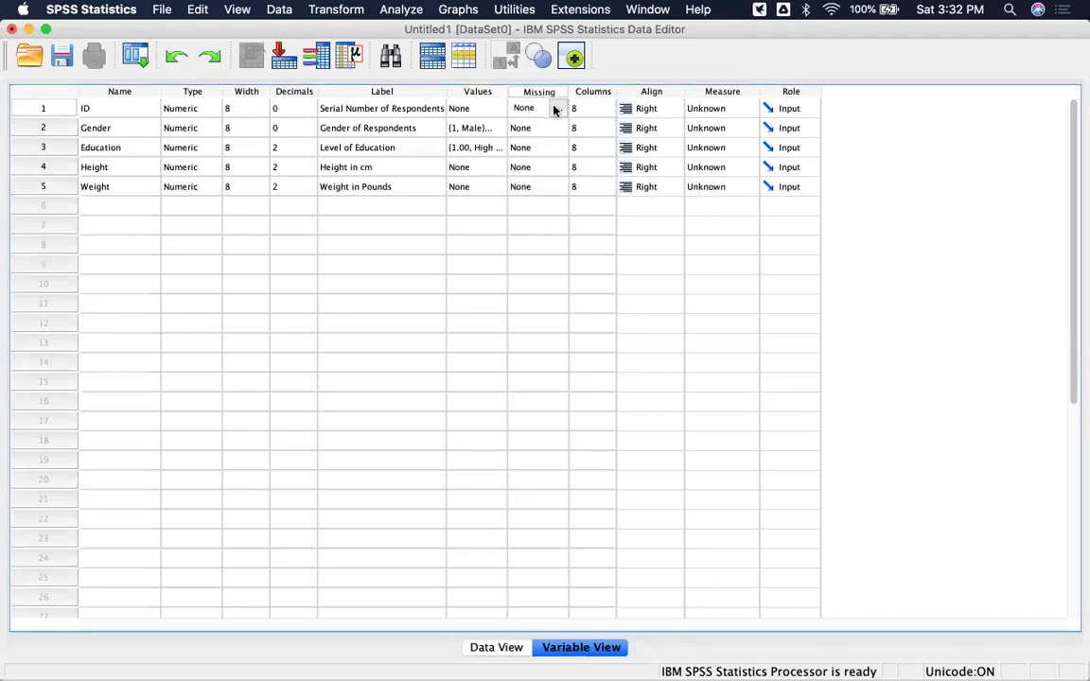
{"action": "left_click", "coordinate": [650, 110]}
{"action": "left_click", "coordinate": [647, 95]}
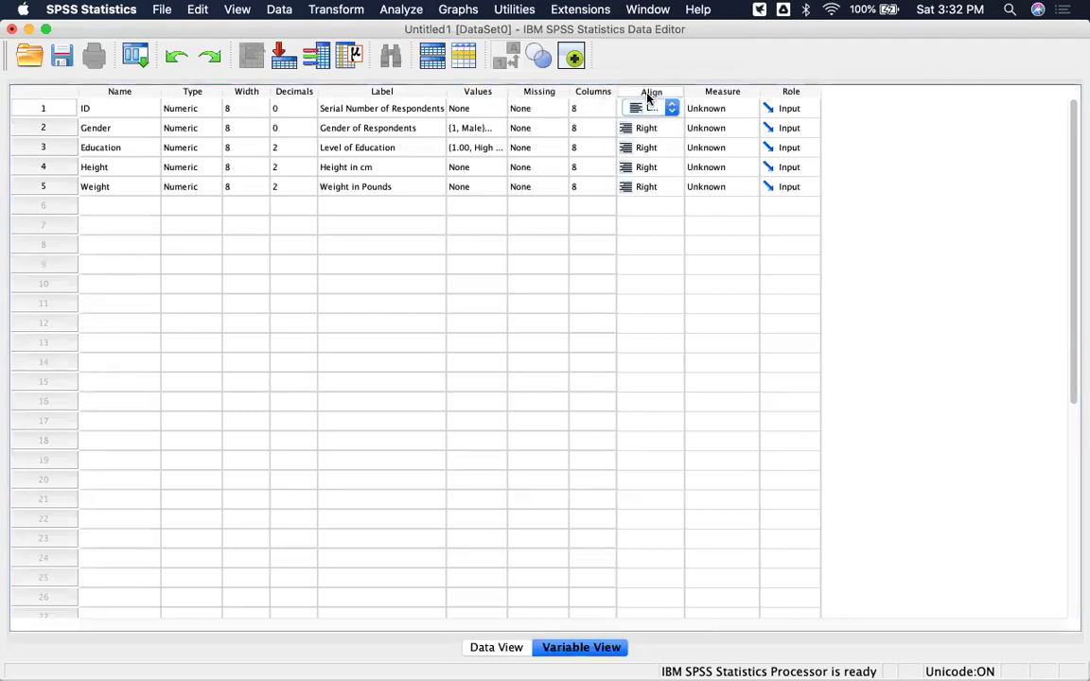
Set the measurement level of ID to Scale and of Gender to Nominal.
{"action": "left_click", "coordinate": [698, 285]}
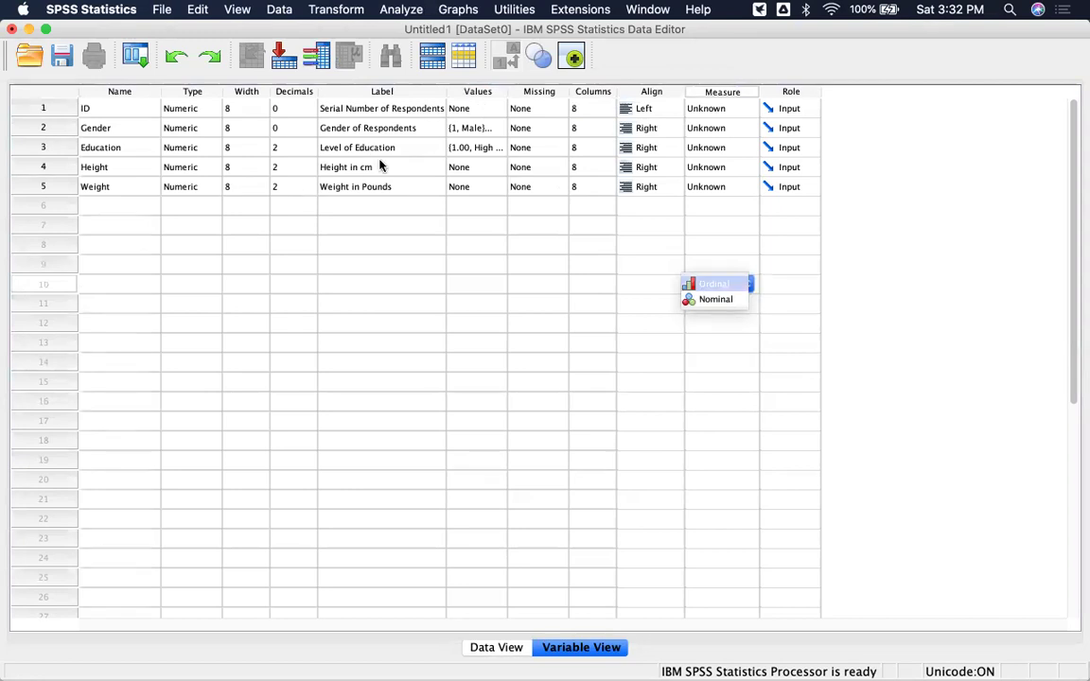
{"action": "left_click", "coordinate": [735, 91]}
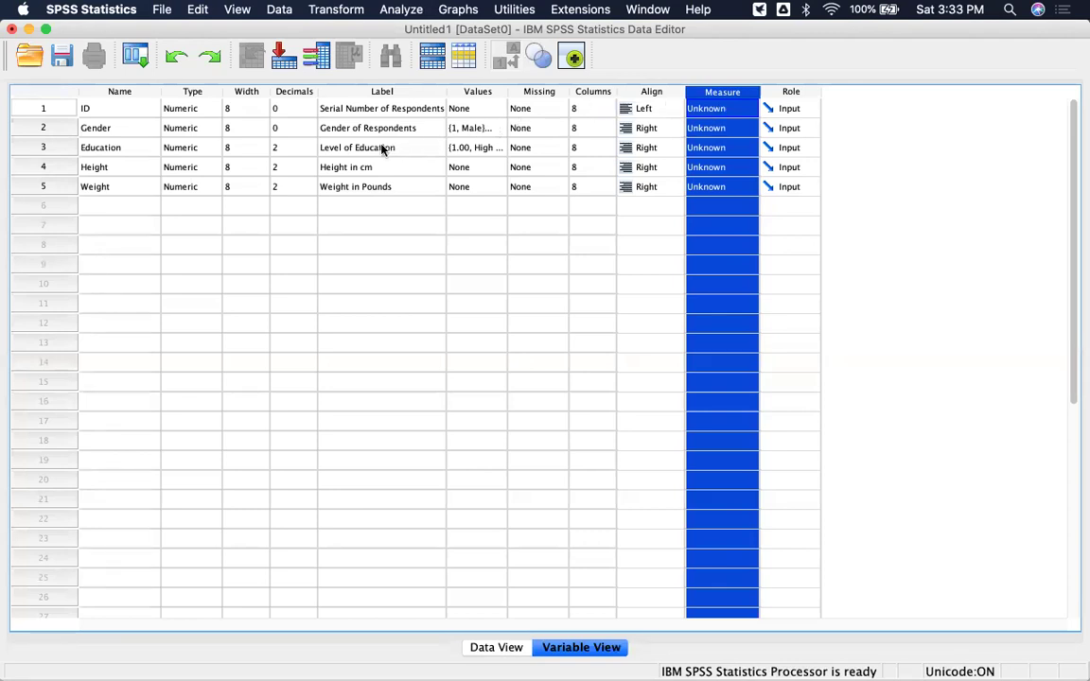
{"action": "left_click", "coordinate": [744, 109]}
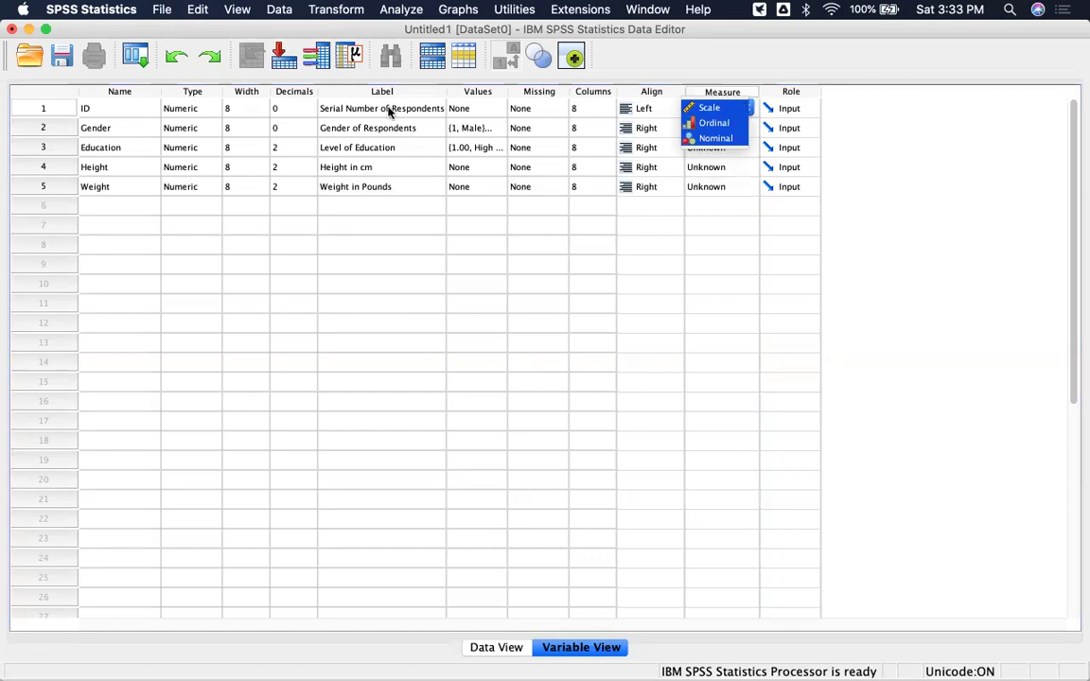
{"action": "left_click", "coordinate": [731, 109]}
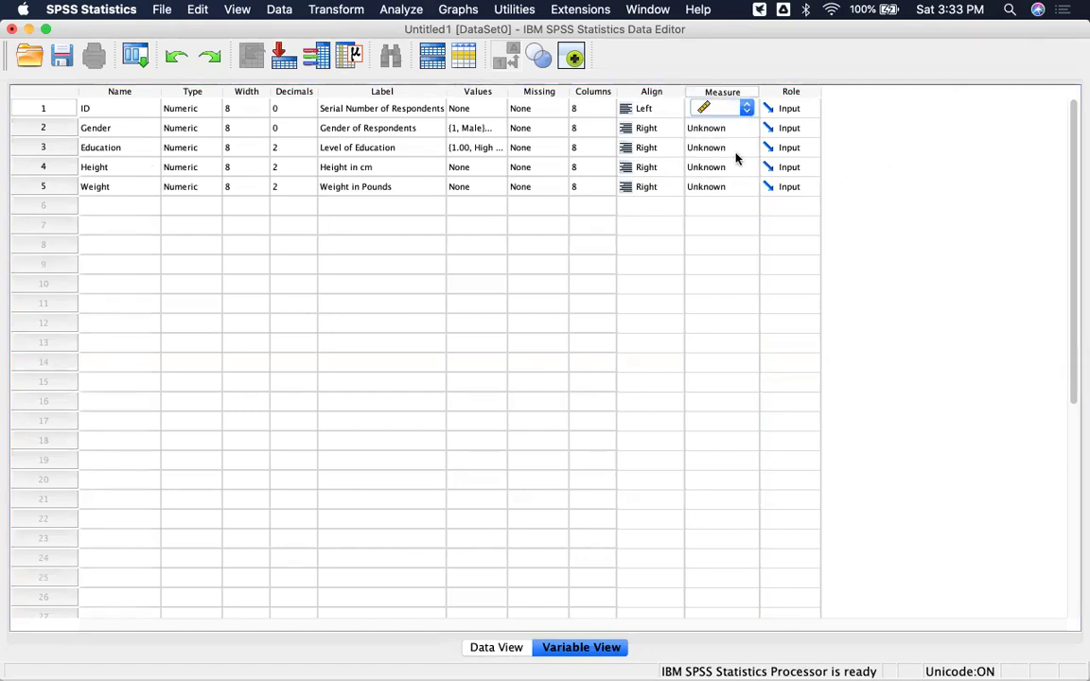
{"action": "left_click", "coordinate": [709, 128]}
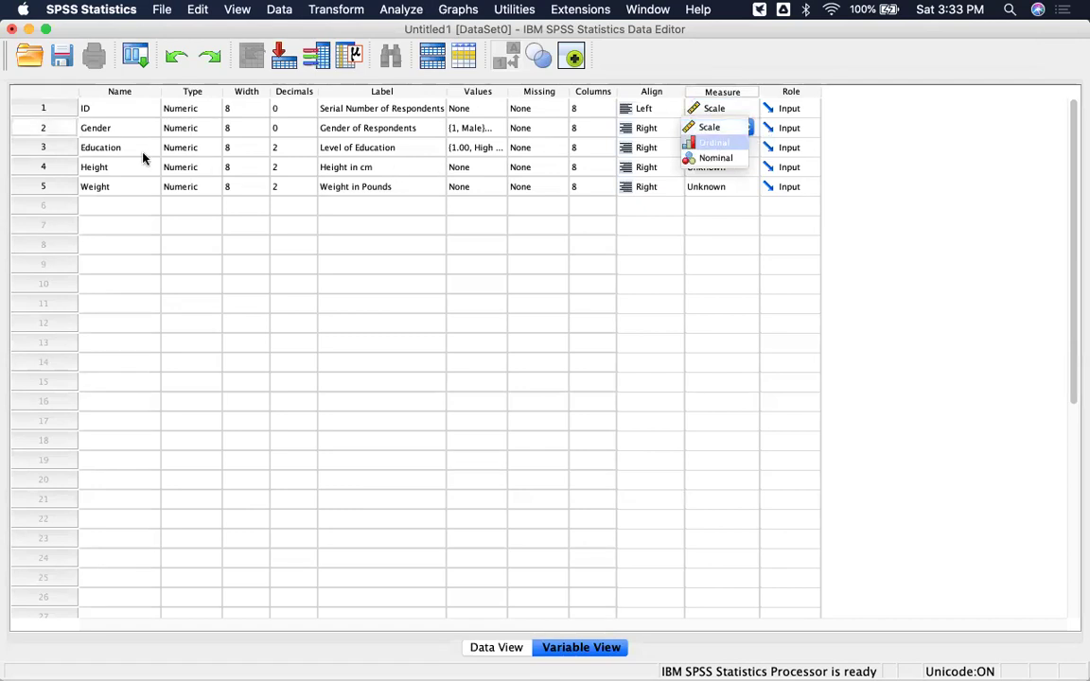
{"action": "left_click", "coordinate": [726, 159]}
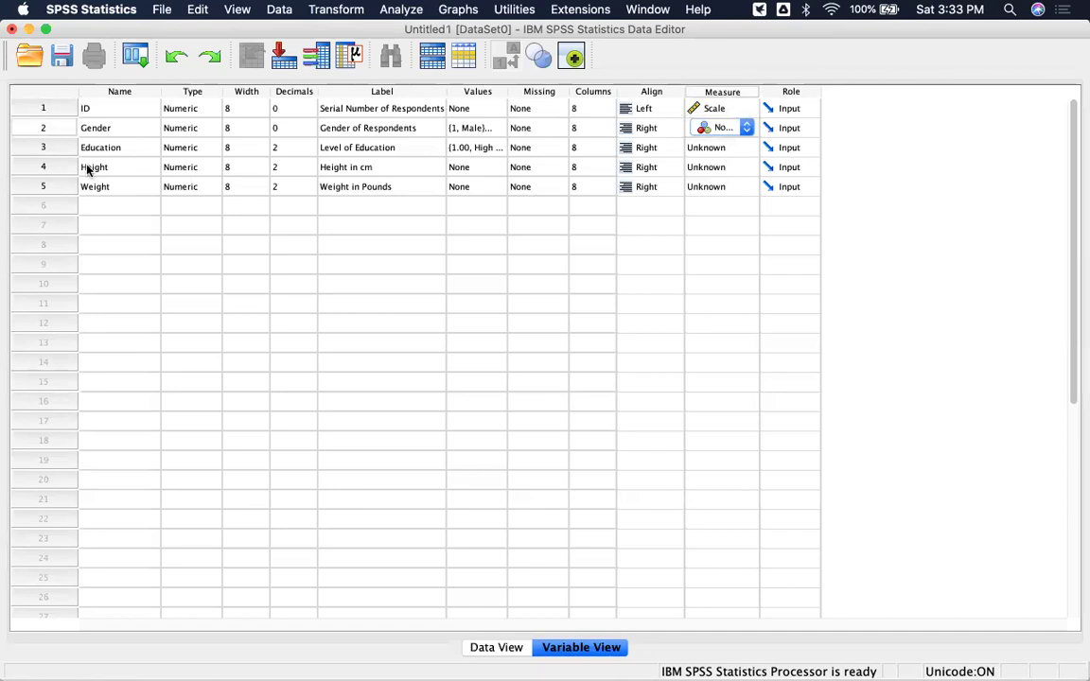
Review the value labels of Education and set its measurement level to Ordinal.
{"action": "left_click", "coordinate": [499, 149]}
{"action": "left_click", "coordinate": [499, 148]}
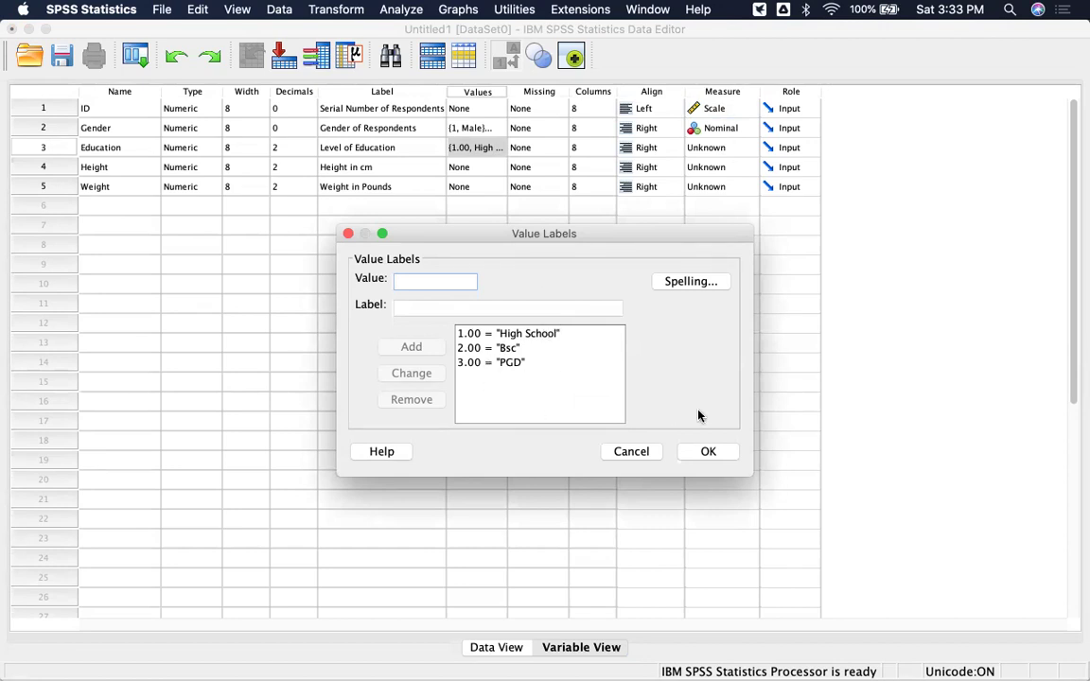
{"action": "left_click", "coordinate": [709, 452]}
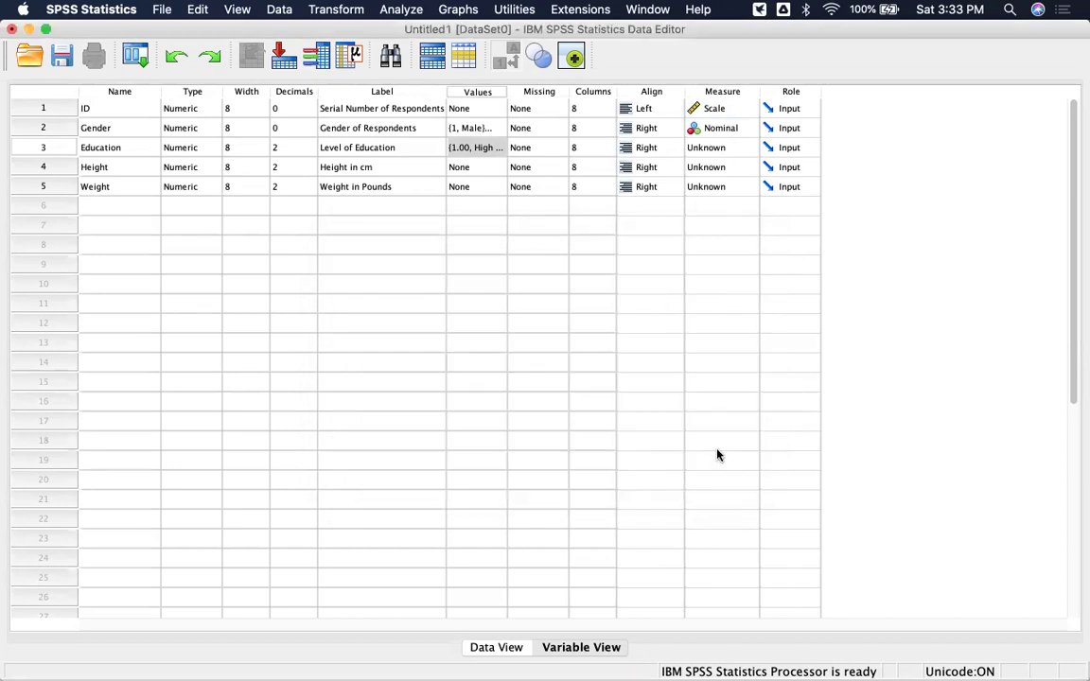
{"action": "left_click", "coordinate": [736, 148]}
{"action": "left_click", "coordinate": [723, 166]}
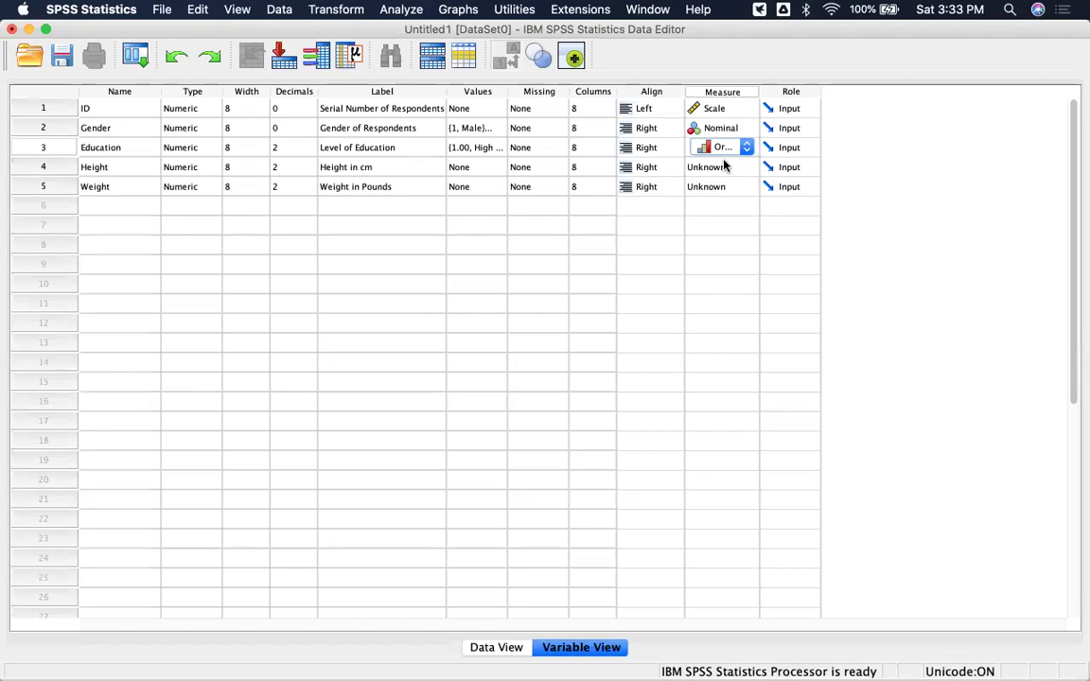
Set the measurement level of both Height and Weight to Scale.
{"action": "left_click", "coordinate": [724, 167]}
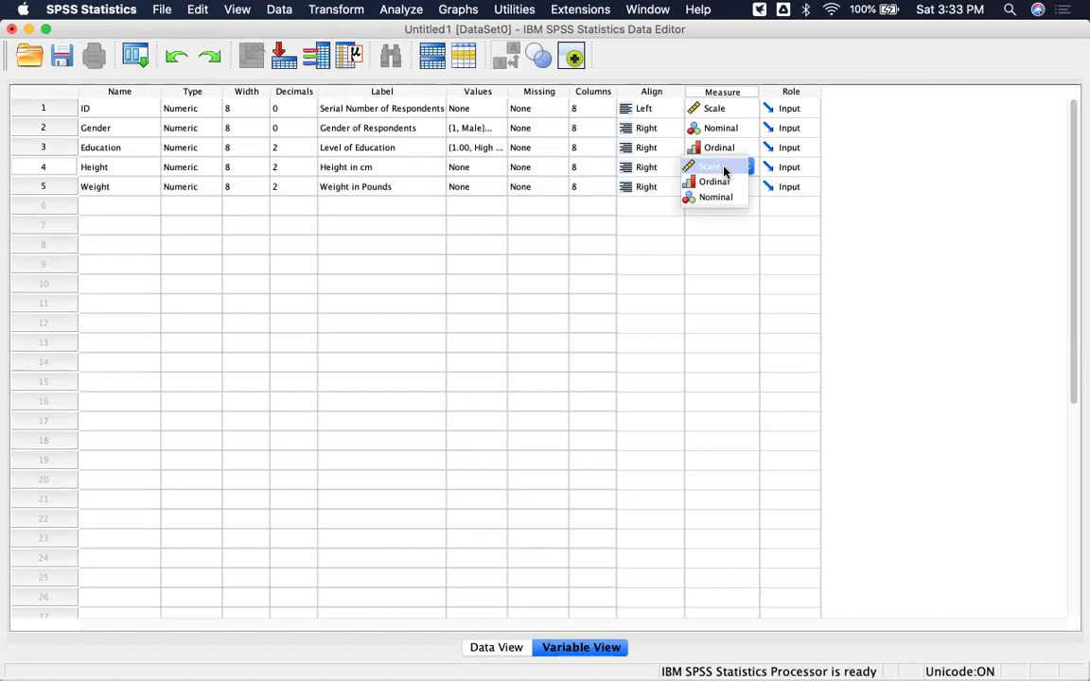
{"action": "left_click", "coordinate": [725, 168]}
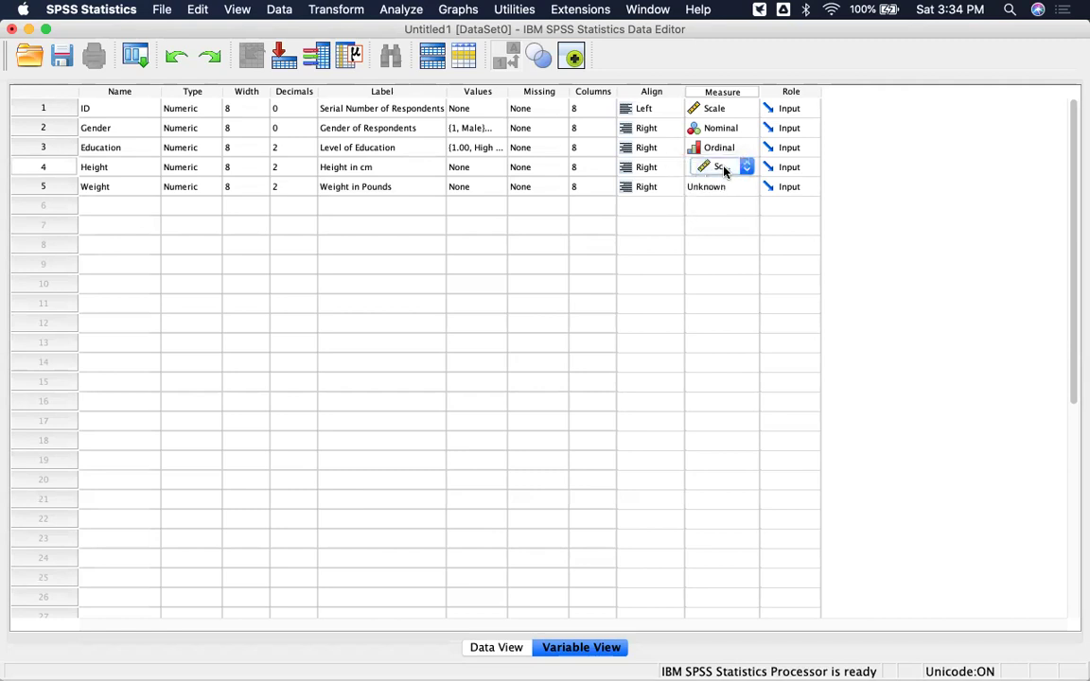
{"action": "left_click", "coordinate": [723, 186]}
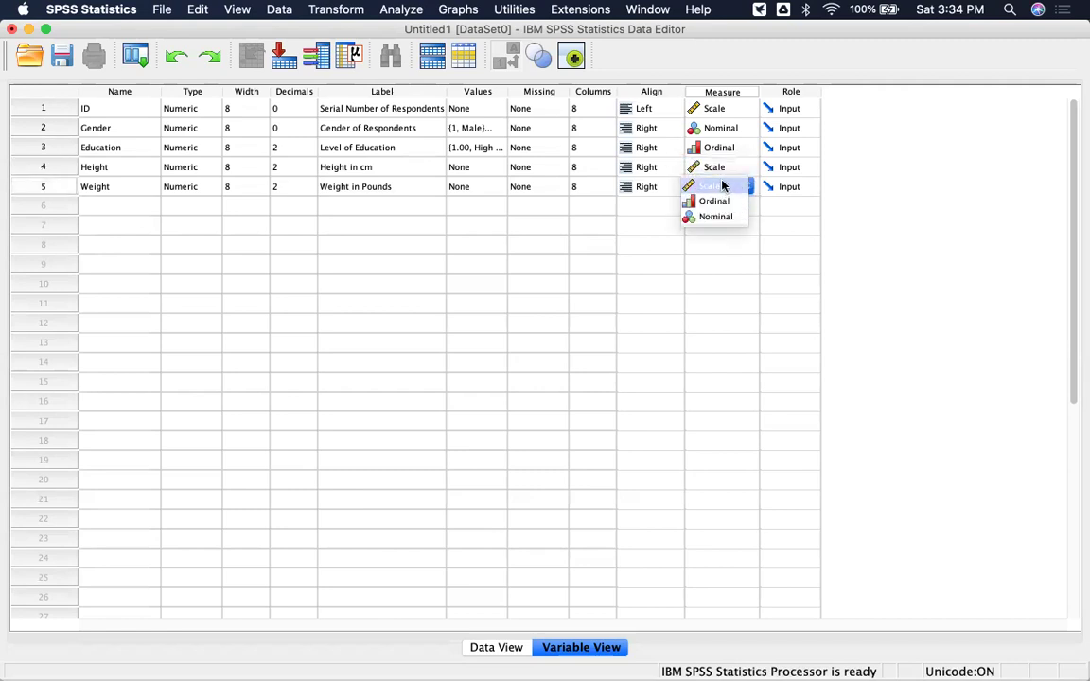
{"action": "left_click", "coordinate": [722, 186]}
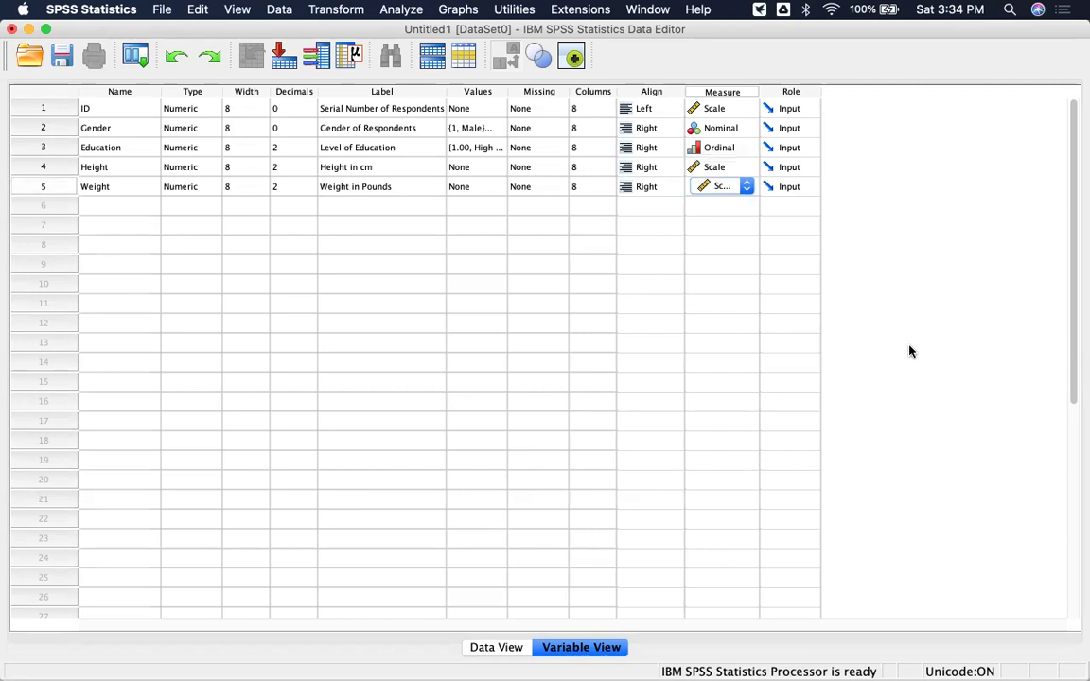
{"action": "key", "text": "Return"}
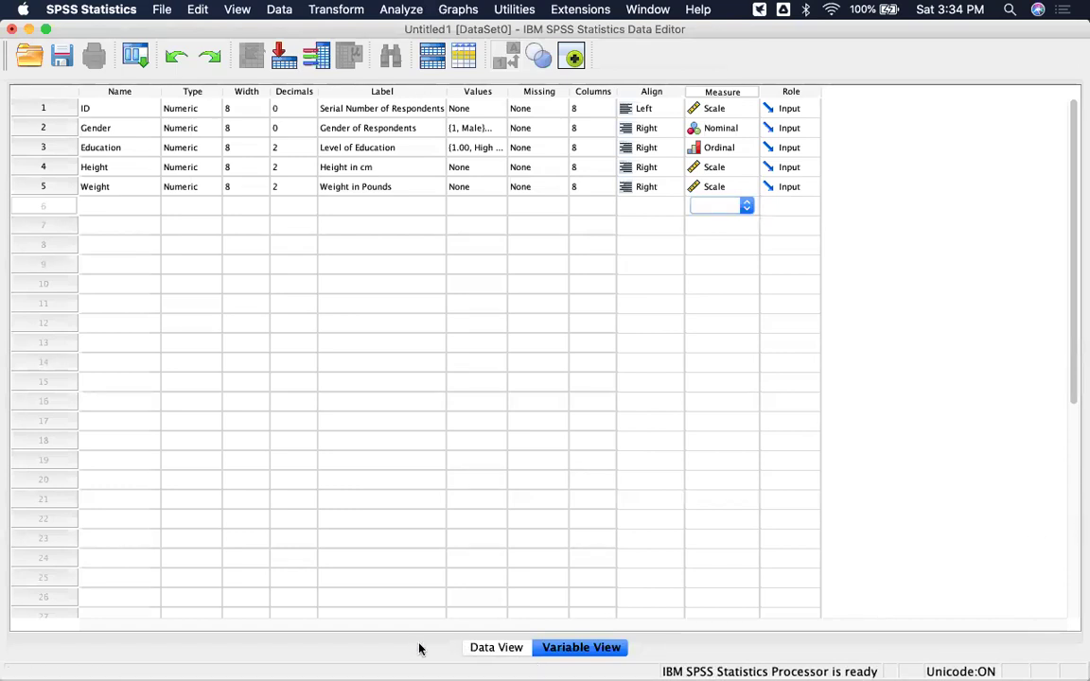
Widen the Education column in Data View to about 12 characters so its full name fits.
{"action": "left_click", "coordinate": [473, 650]}
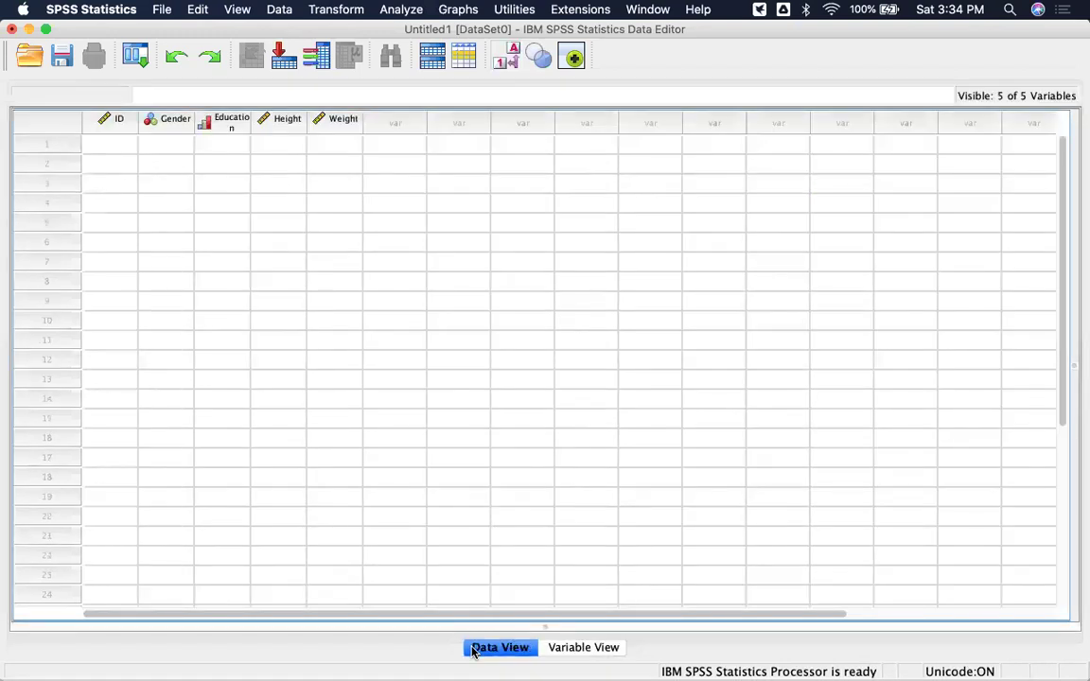
{"action": "left_click", "coordinate": [598, 647]}
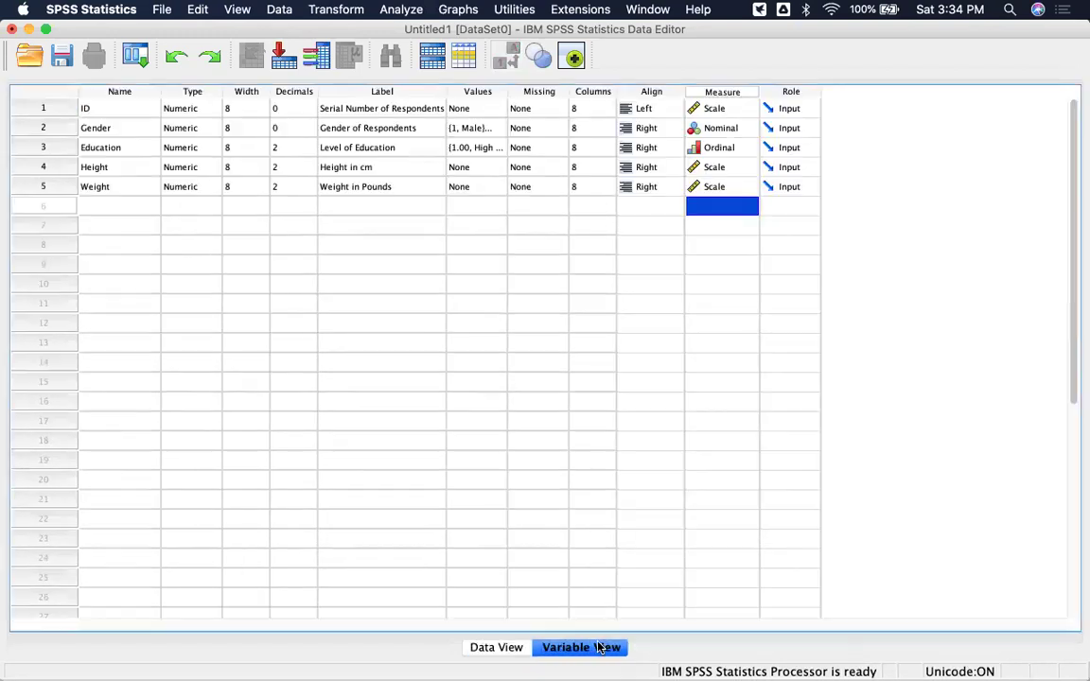
{"action": "left_click", "coordinate": [501, 648]}
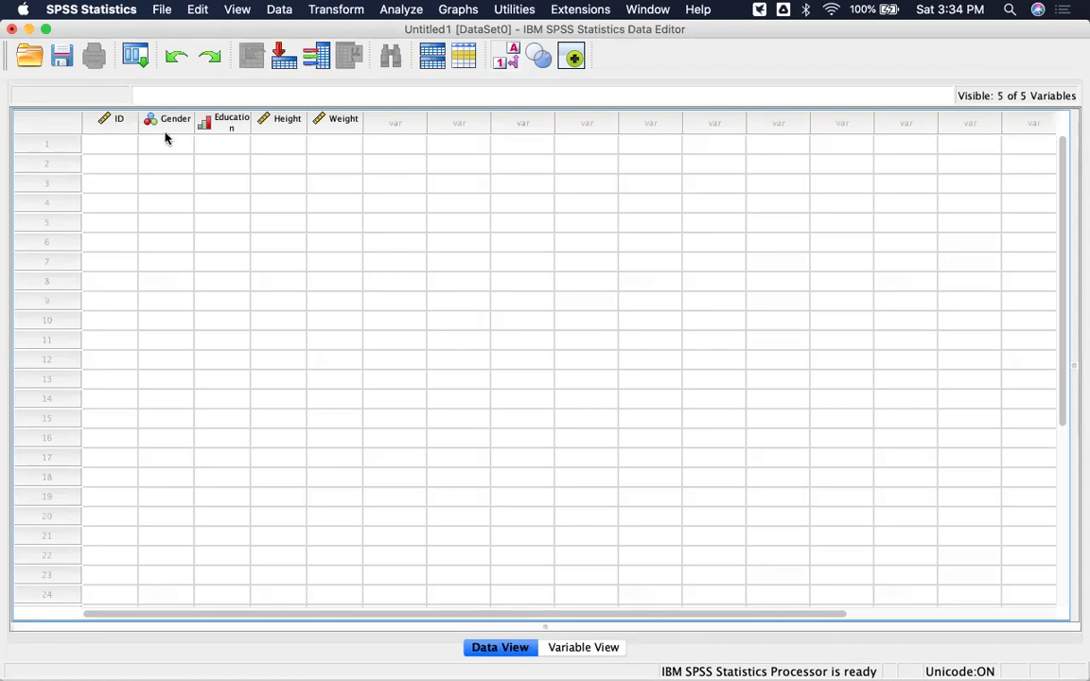
{"action": "left_click_drag", "start_coordinate": [249, 118], "coordinate": [270, 117]}
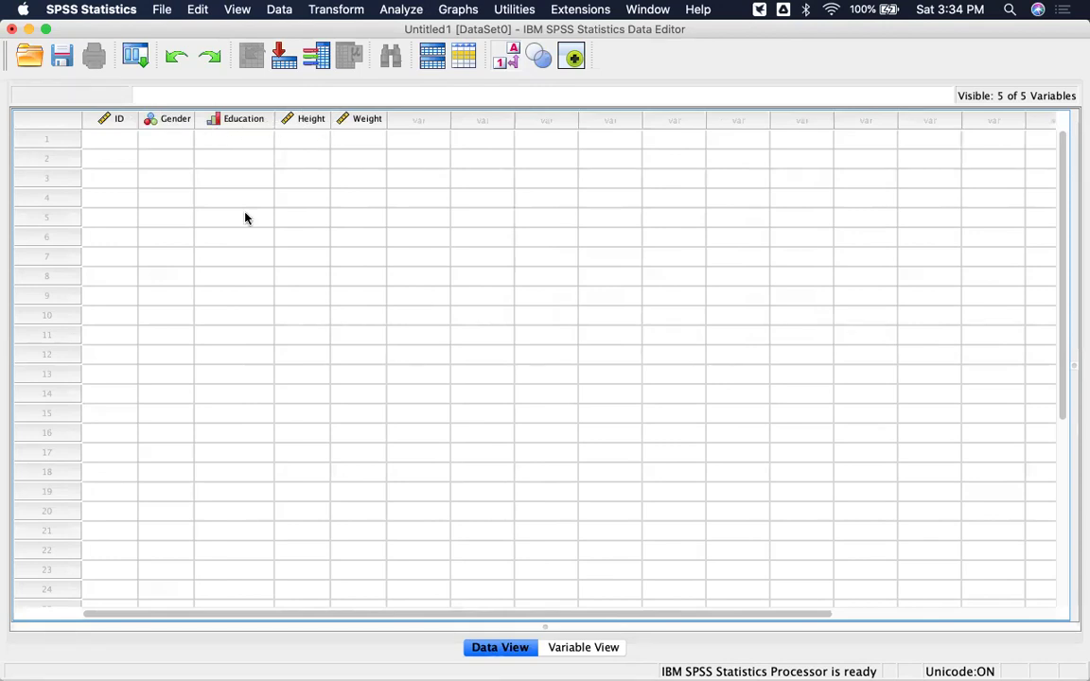
Enter 1 as the ID of the first case and check the variable definitions before returning to the data.
{"action": "left_click", "coordinate": [121, 141]}
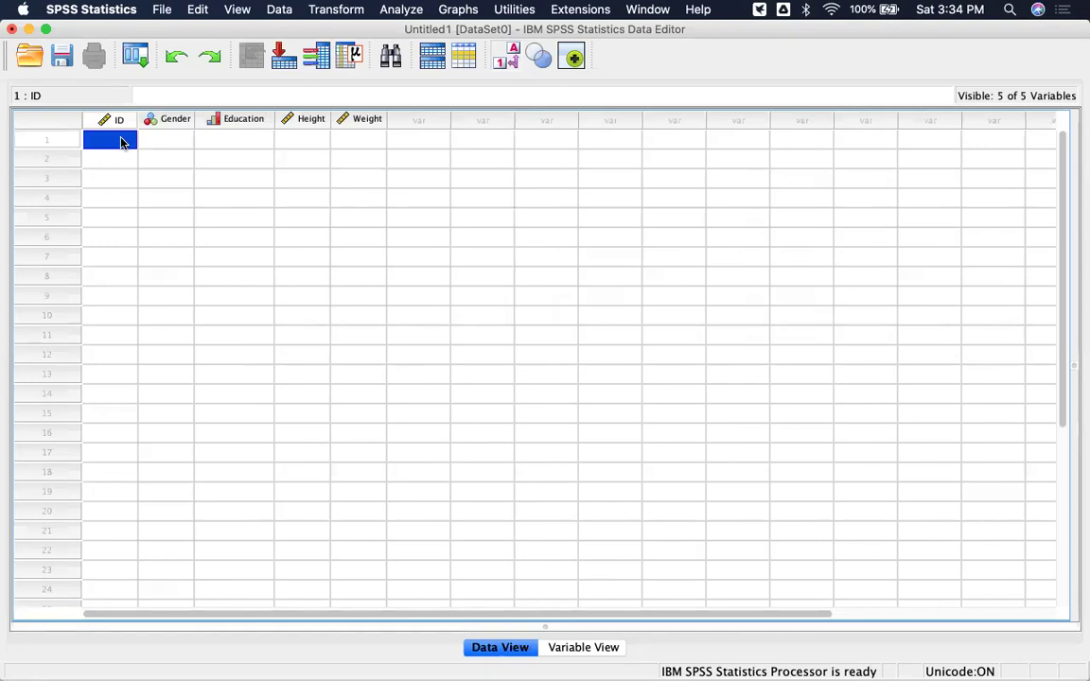
{"action": "type", "text": "1"}
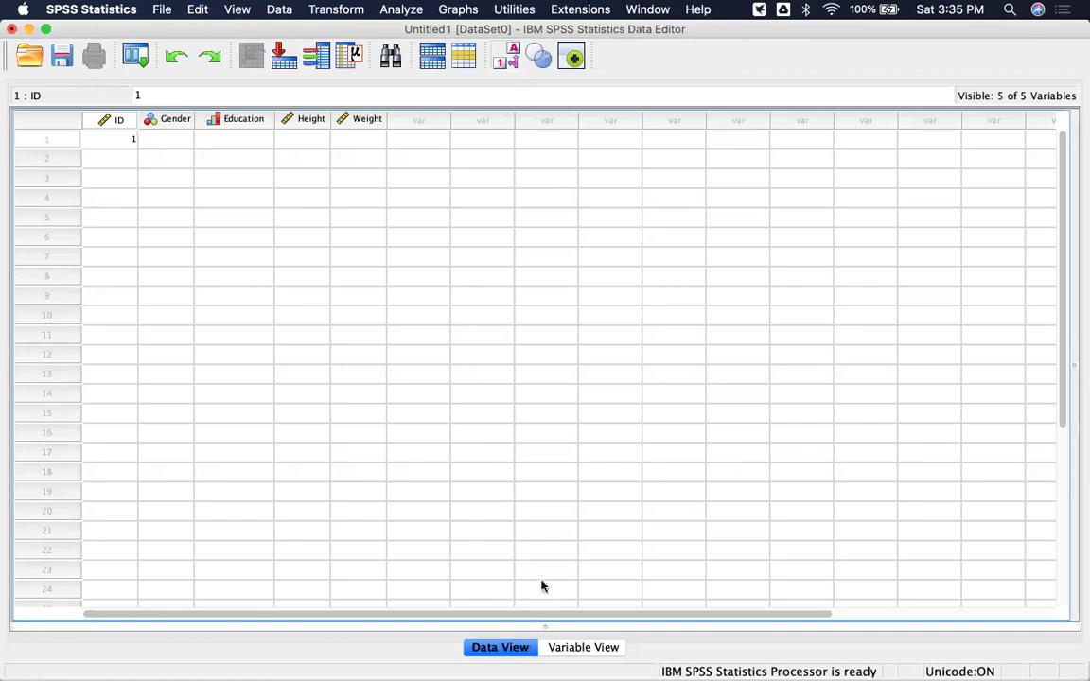
{"action": "left_click", "coordinate": [584, 648]}
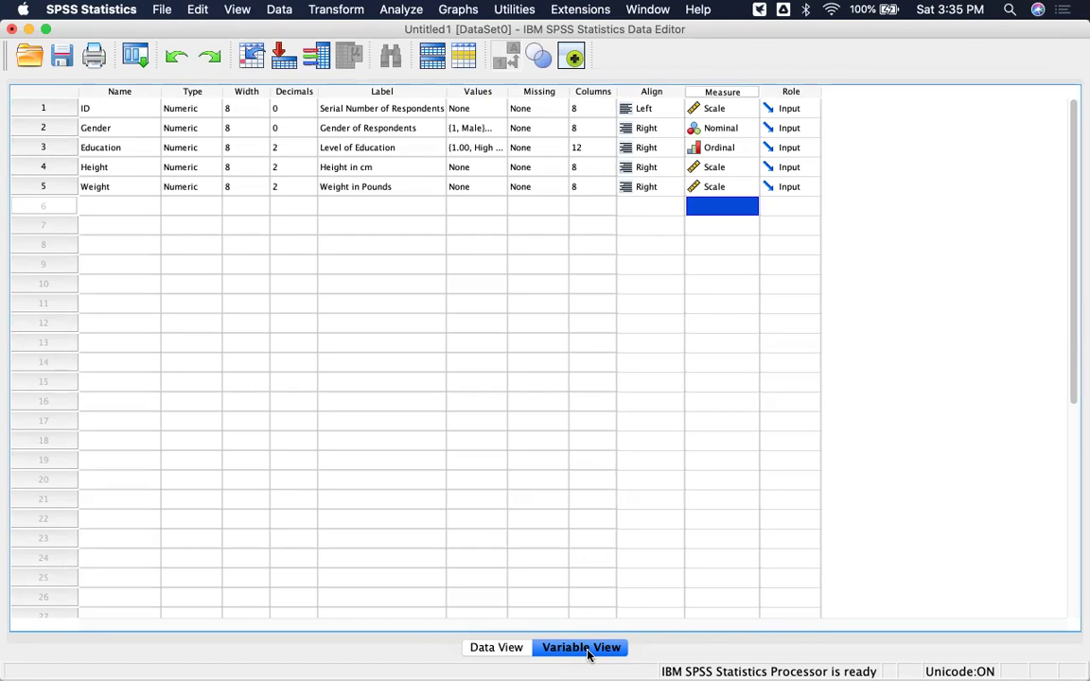
{"action": "left_click", "coordinate": [490, 647]}
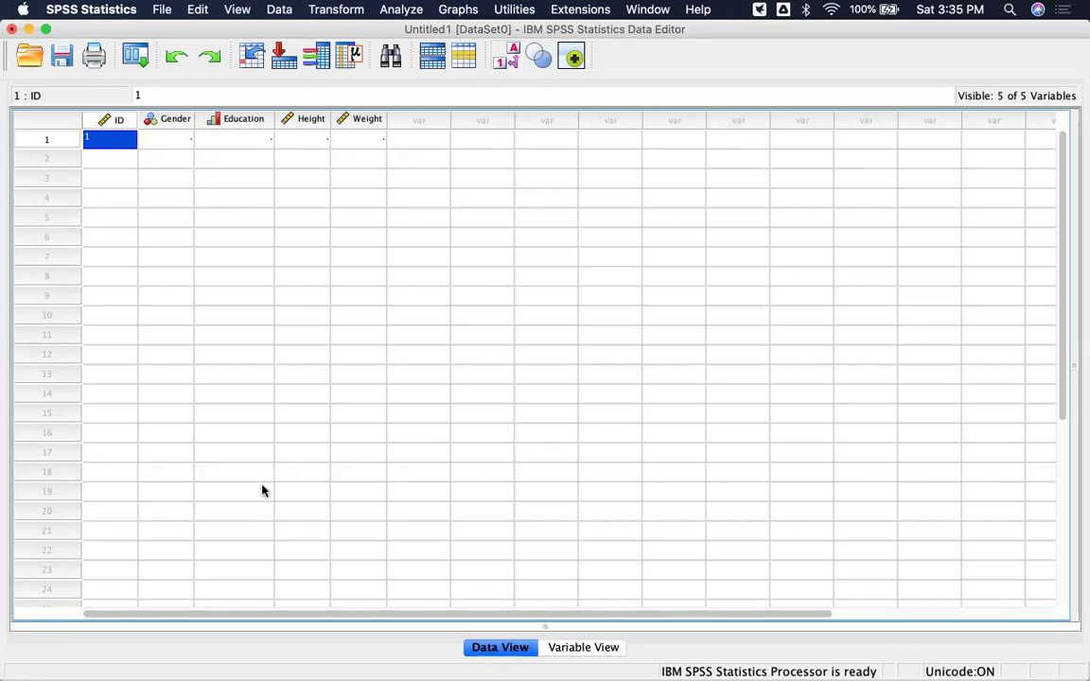
Enter the first case's Gender as 1 (Male) and Education as 2 (Bsc).
{"action": "left_click", "coordinate": [182, 145]}
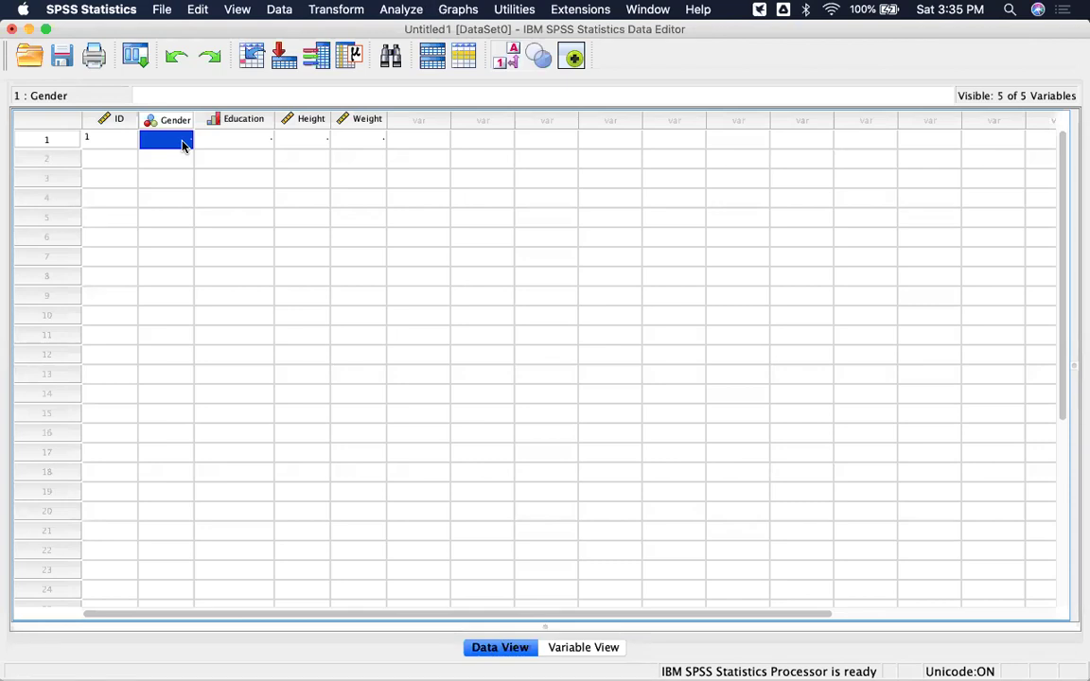
{"action": "type", "text": "1"}
{"action": "left_click", "coordinate": [234, 204]}
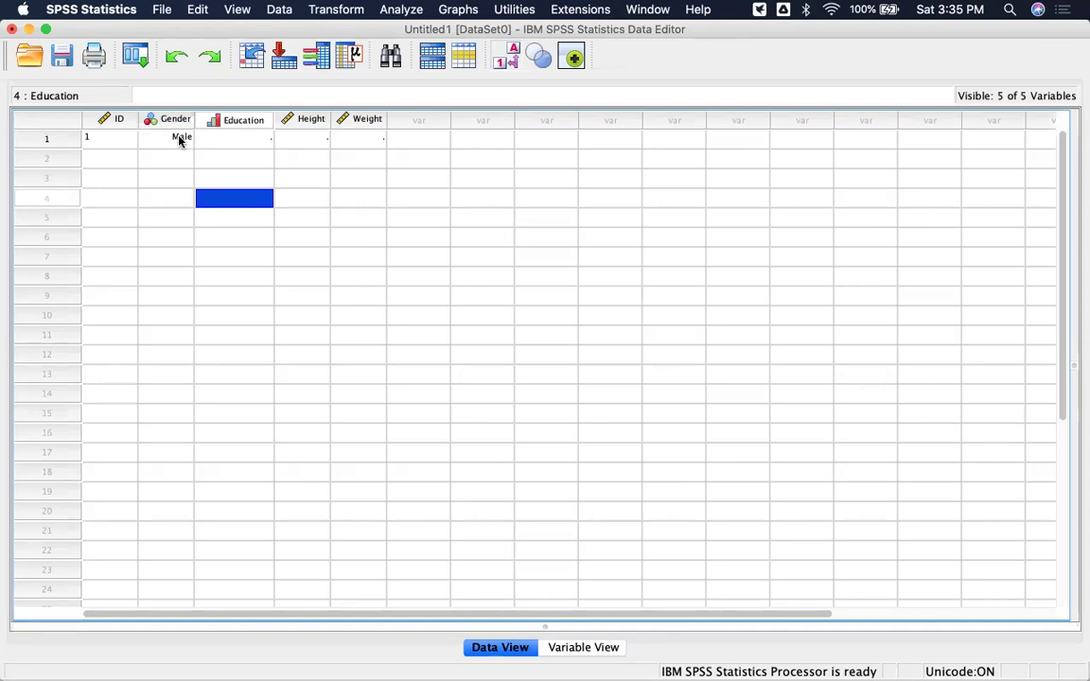
{"action": "left_click", "coordinate": [267, 144]}
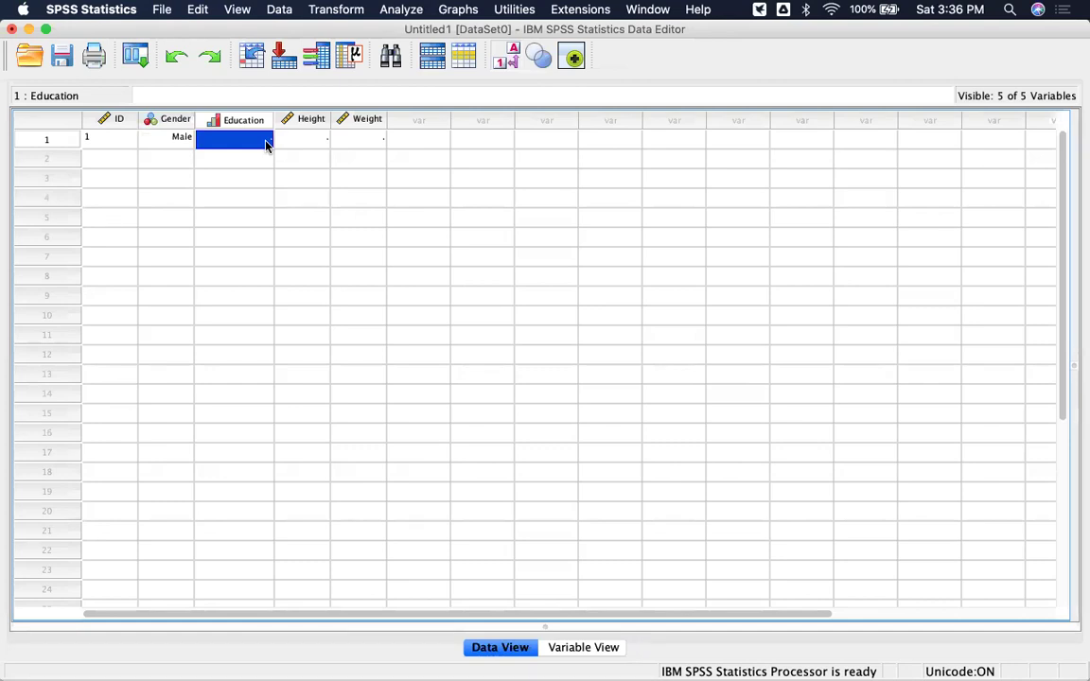
{"action": "type", "text": "2"}
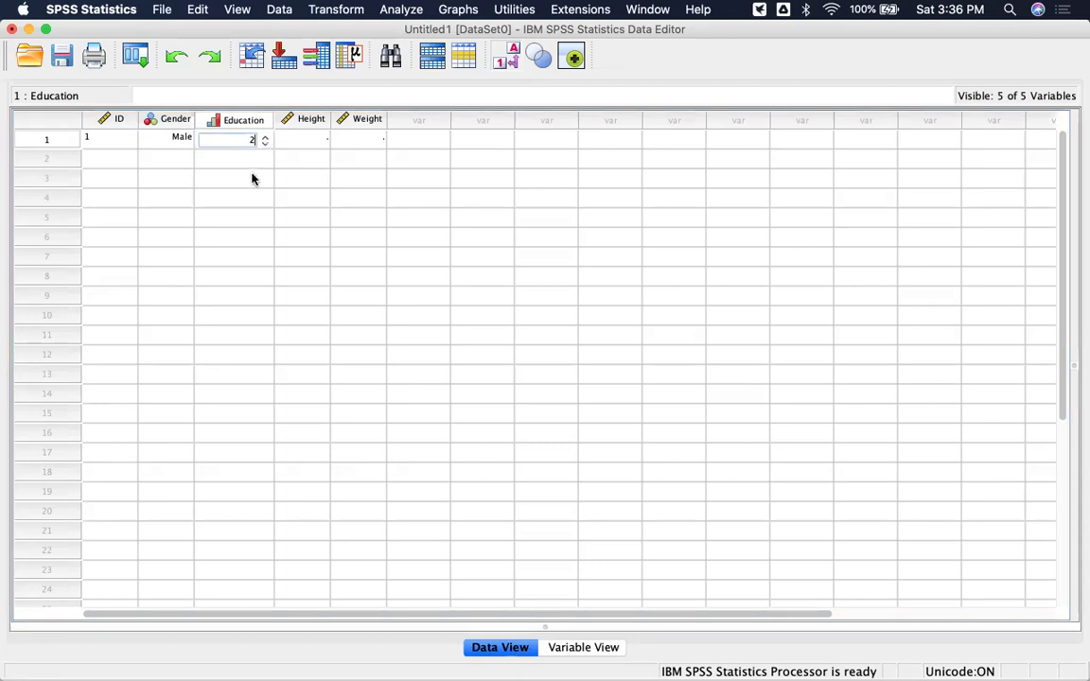
{"action": "left_click", "coordinate": [251, 179]}
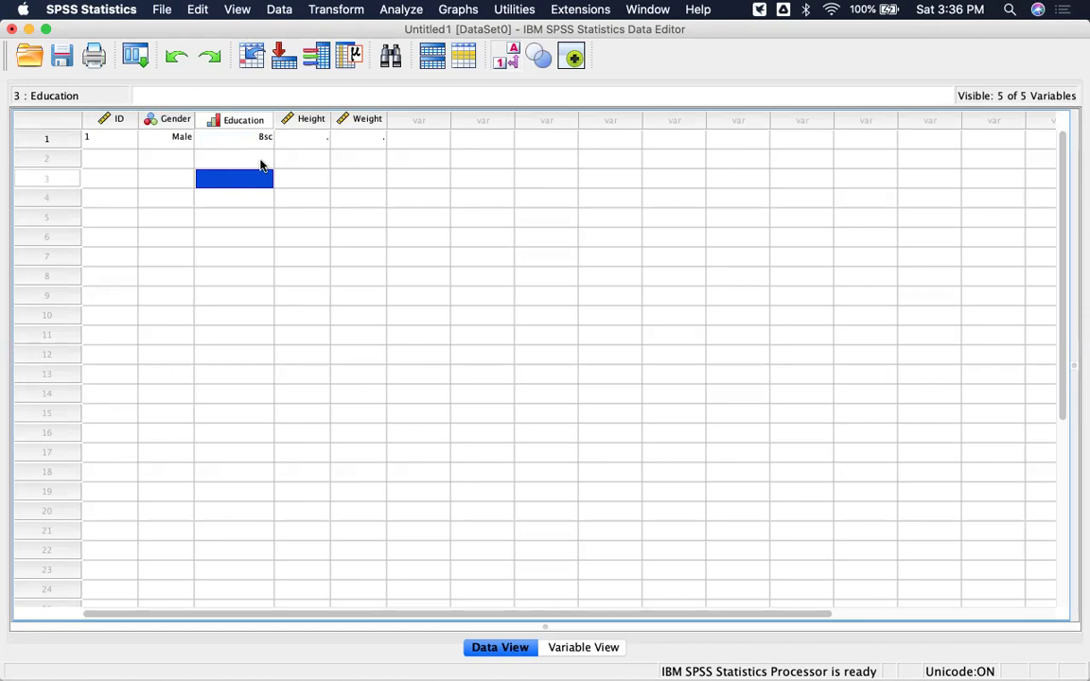
Enter a Height of 67 and a Weight of 128 for the first case.
{"action": "left_click", "coordinate": [304, 139]}
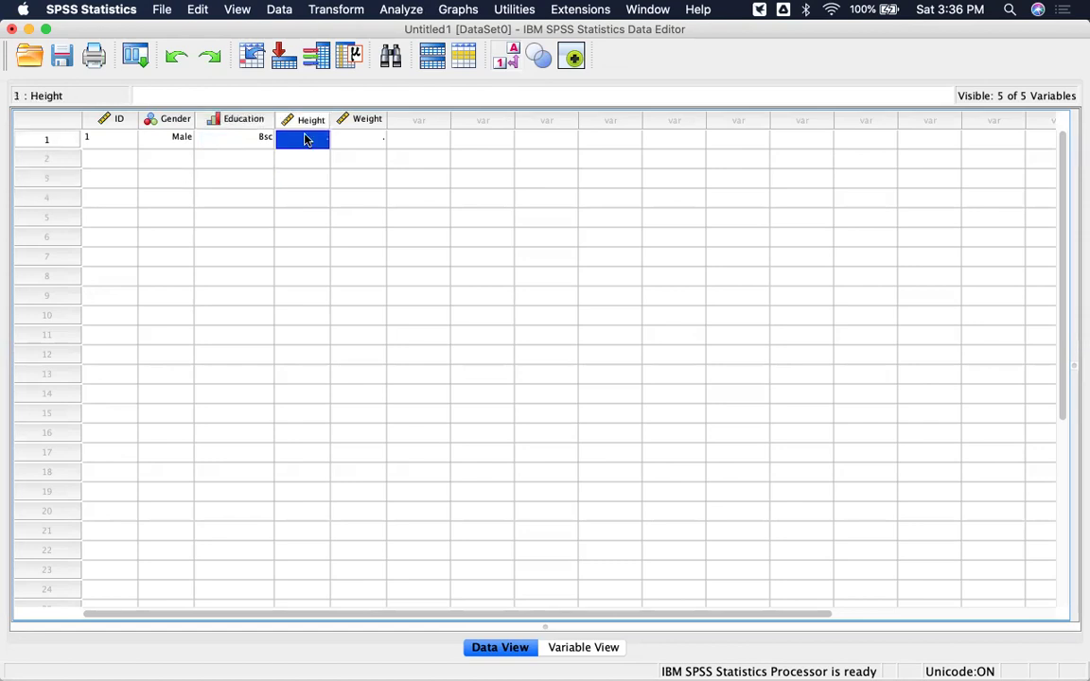
{"action": "type", "text": "67"}
{"action": "left_click", "coordinate": [394, 177]}
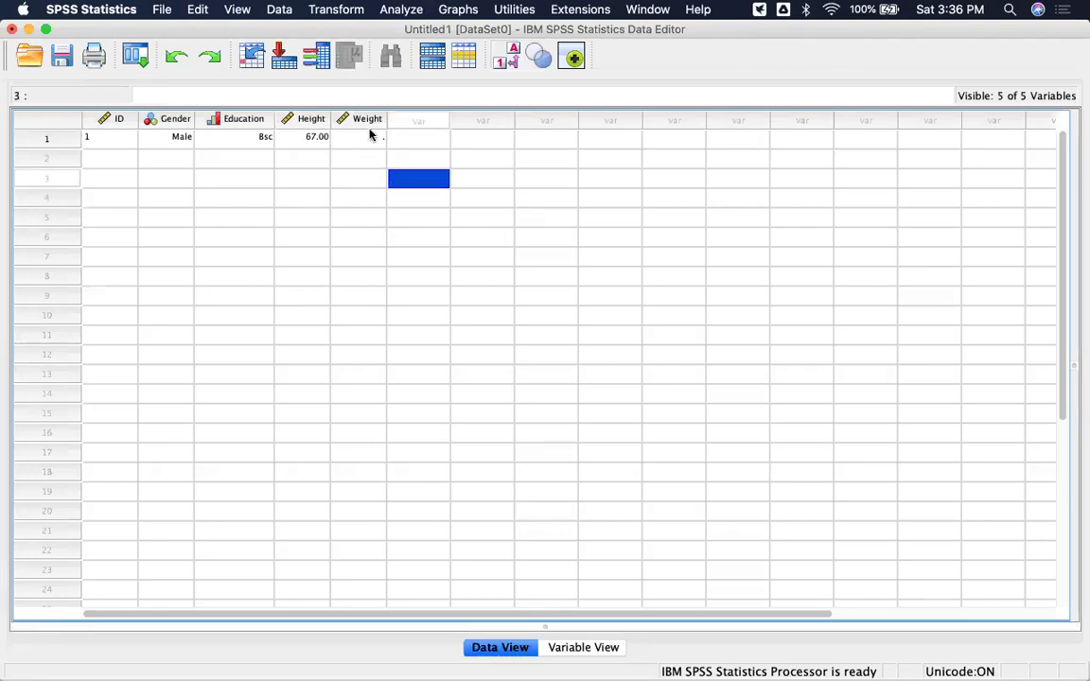
{"action": "left_click", "coordinate": [370, 137]}
{"action": "type", "text": "128"}
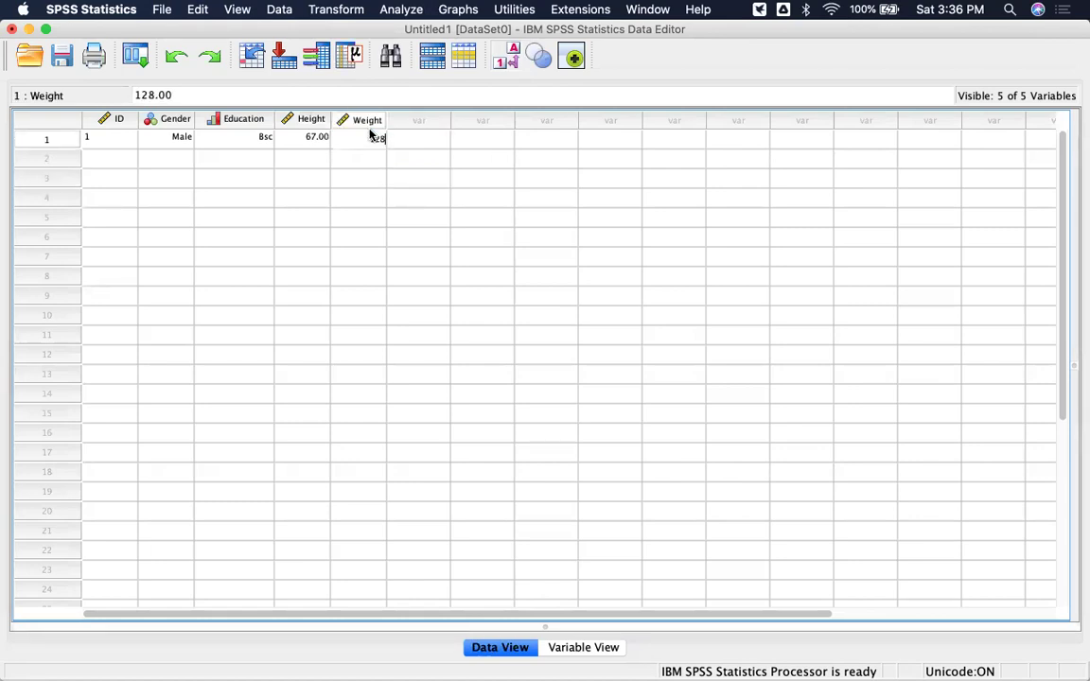
{"action": "key", "text": "Return"}
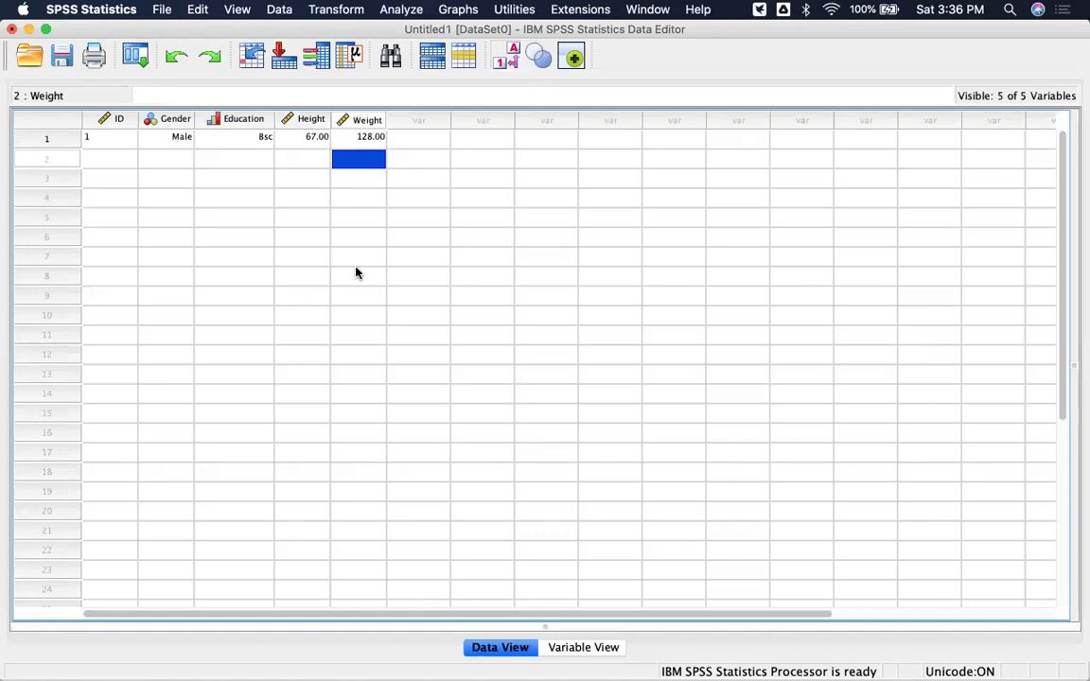
Start the second case with ID 2, Gender 2 (Female) and Education 3 (PGD).
{"action": "left_click", "coordinate": [111, 160]}
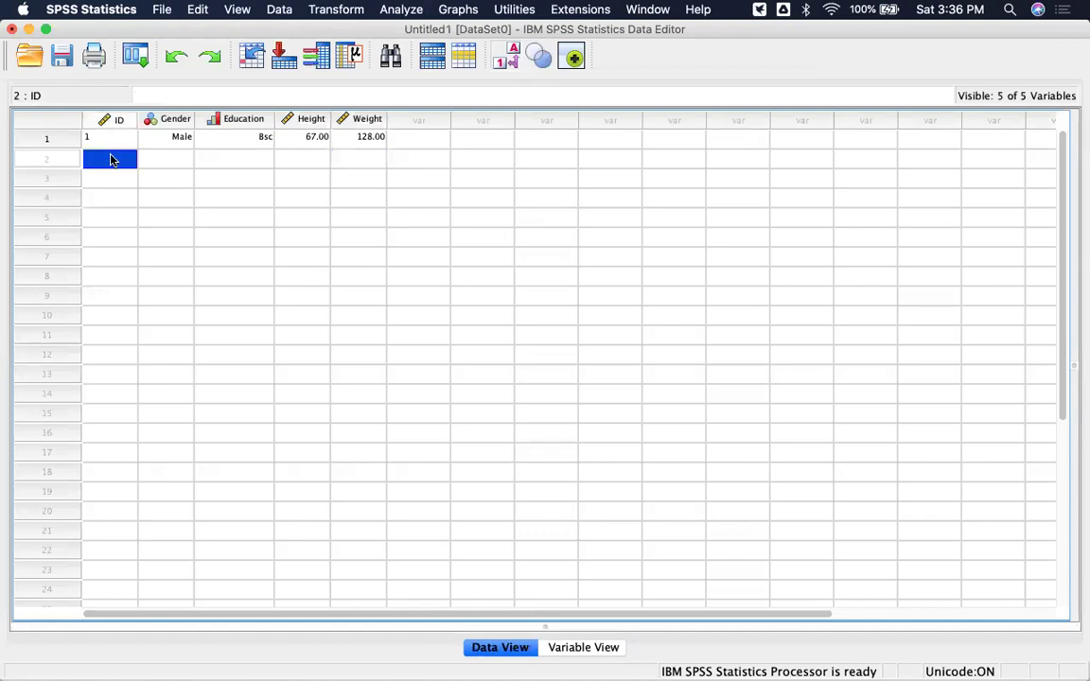
{"action": "type", "text": "2"}
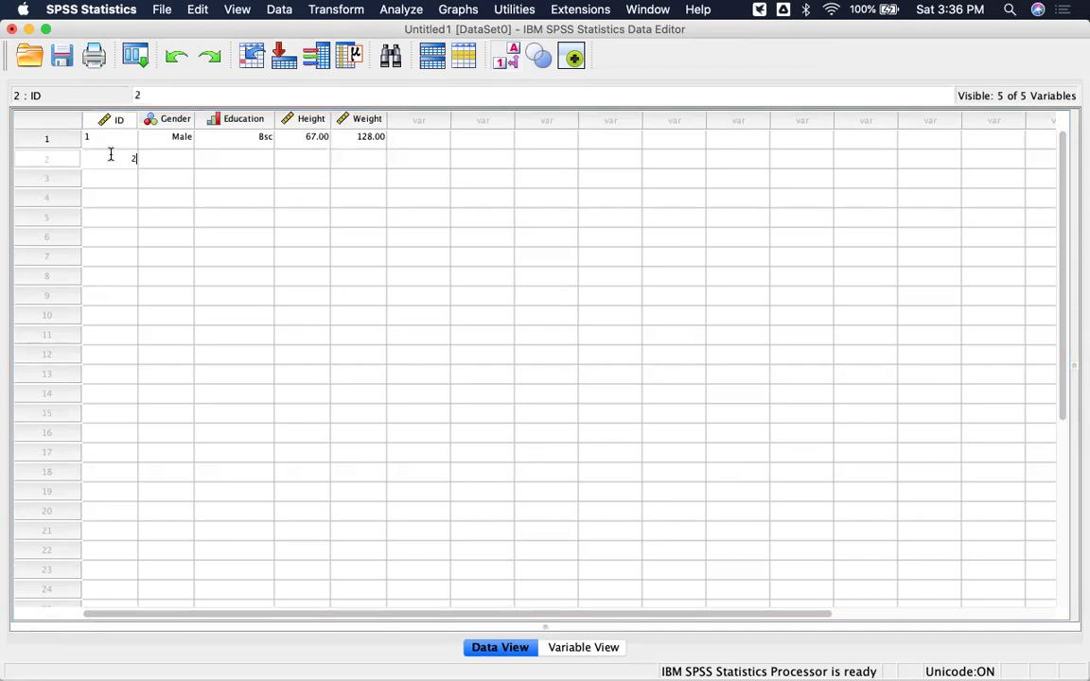
{"action": "left_click", "coordinate": [173, 162]}
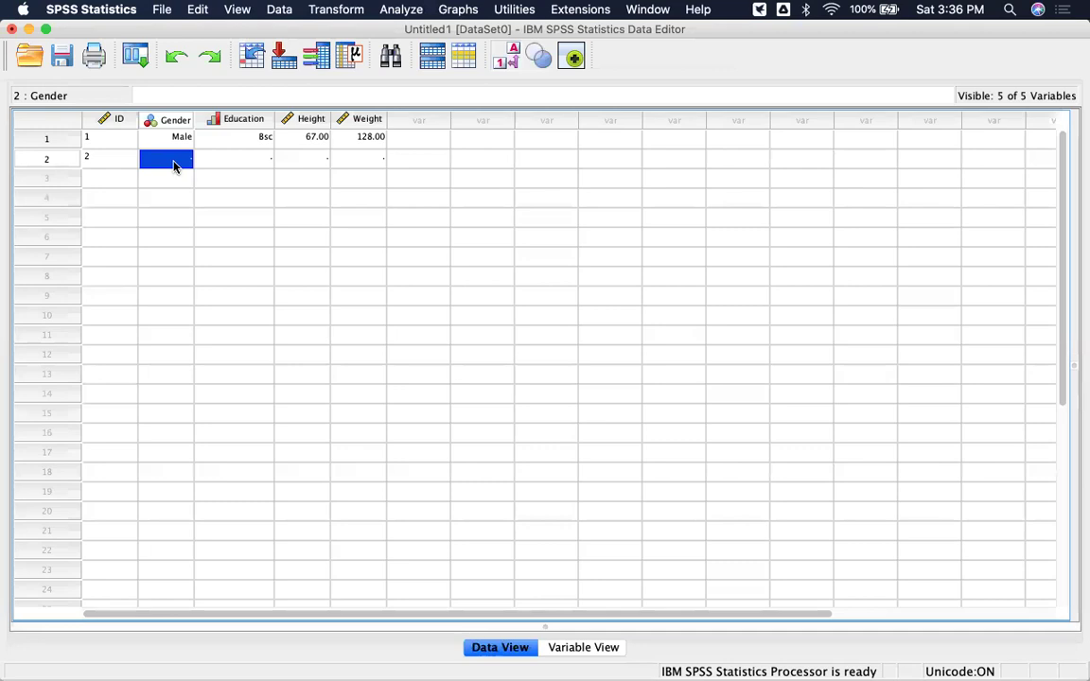
{"action": "double_click", "coordinate": [173, 163]}
{"action": "type", "text": "2"}
{"action": "key", "text": "Return"}
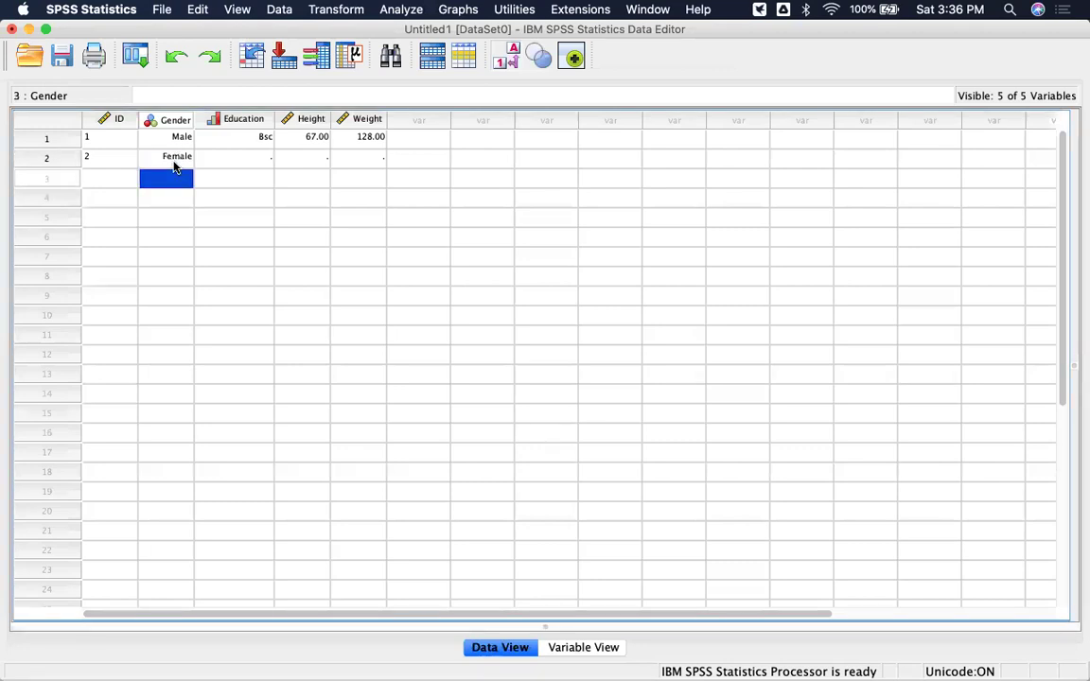
{"action": "left_click", "coordinate": [252, 166]}
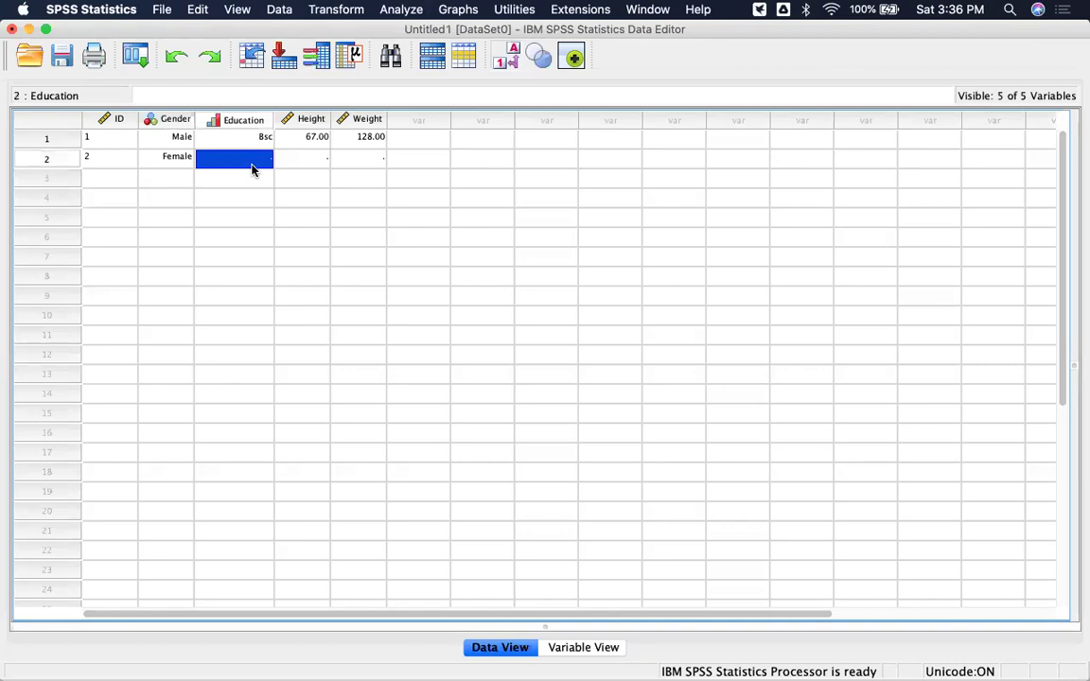
{"action": "double_click", "coordinate": [252, 166]}
{"action": "type", "text": "2"}
{"action": "key", "text": "Return"}
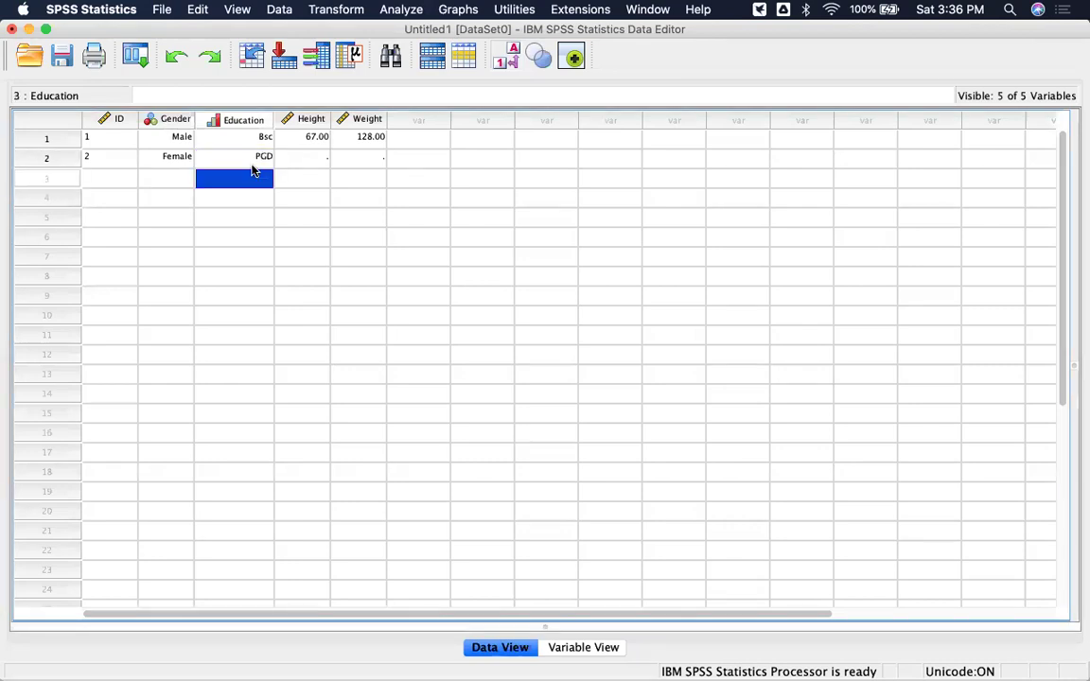
Enter a Height of 70 and a Weight of 12 for the second case.
{"action": "left_click", "coordinate": [315, 158]}
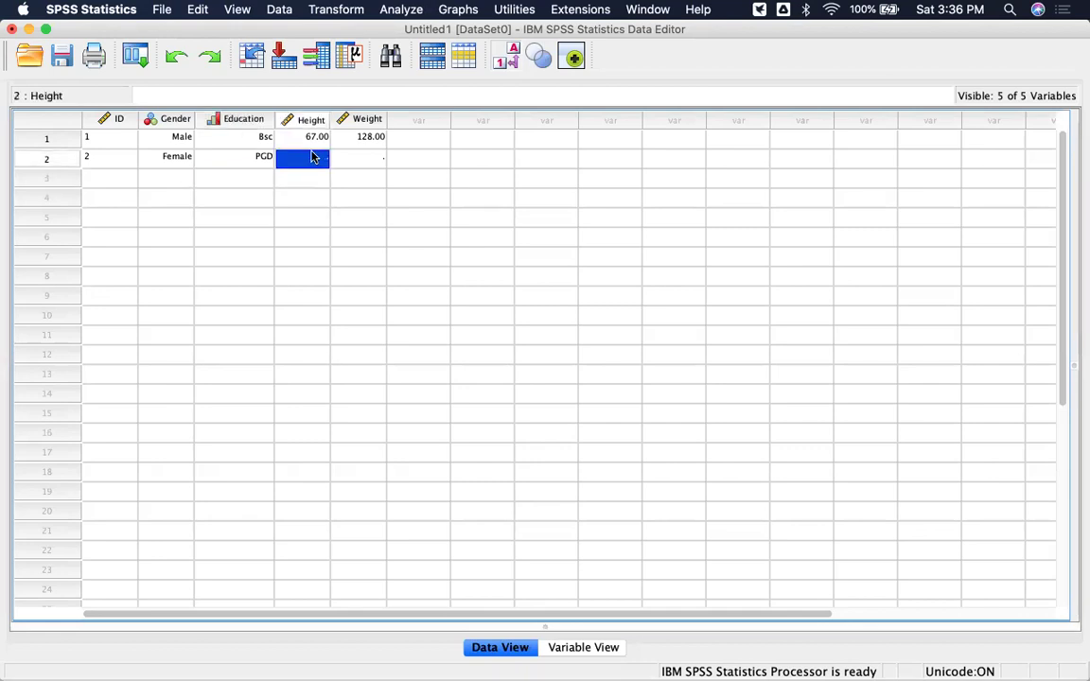
{"action": "type", "text": "70"}
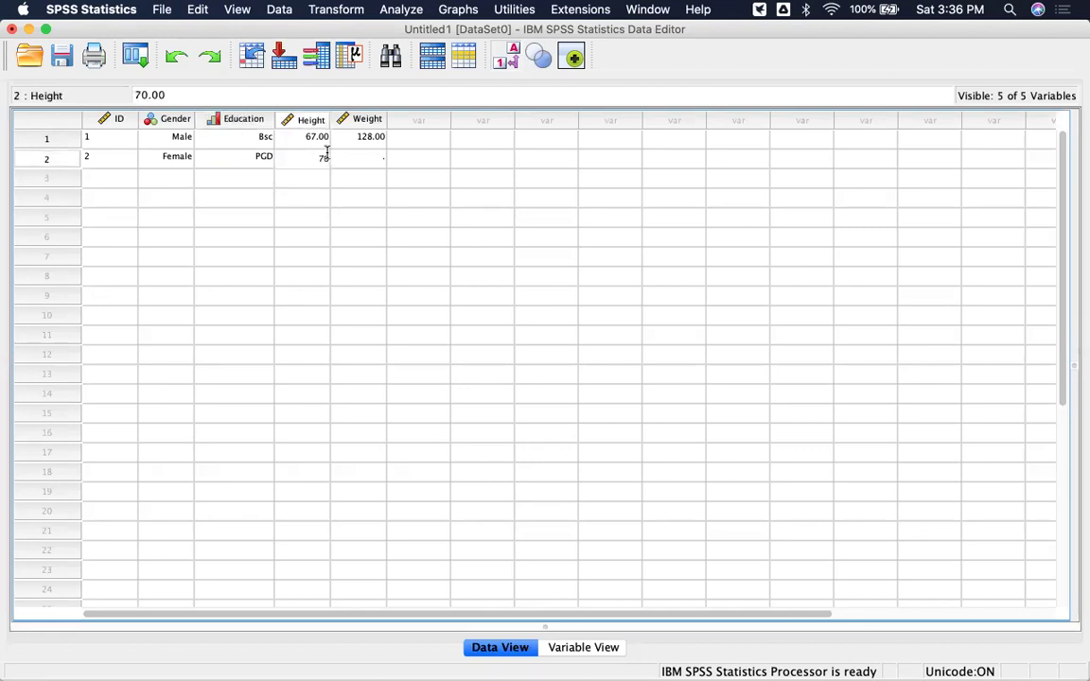
{"action": "left_click", "coordinate": [370, 159]}
{"action": "type", "text": "12"}
{"action": "key", "text": "Return"}
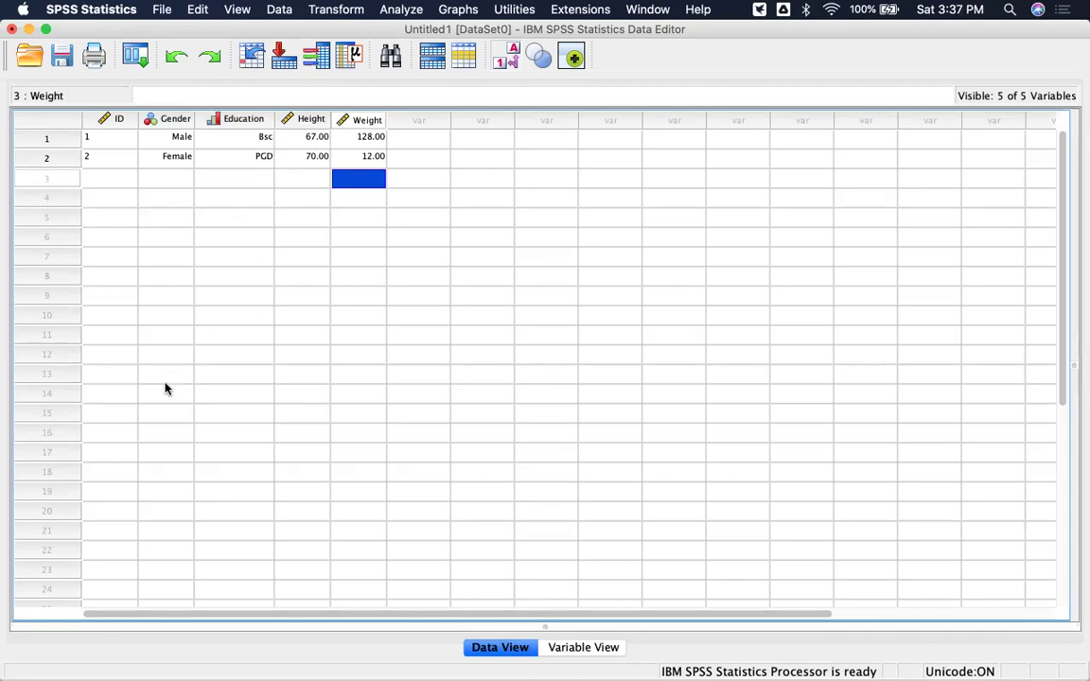
Start the third case with ID 3, Gender 1 (Male) and Education 1 (High School).
{"action": "left_click", "coordinate": [121, 181]}
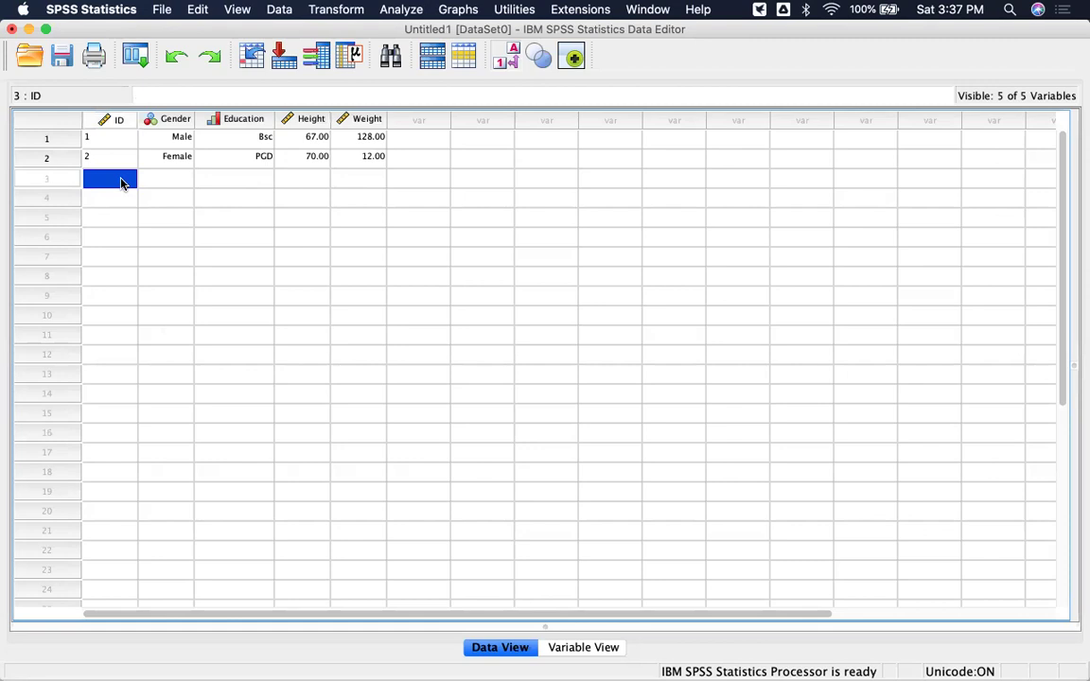
{"action": "type", "text": "3"}
{"action": "left_click", "coordinate": [186, 186]}
{"action": "type", "text": "1"}
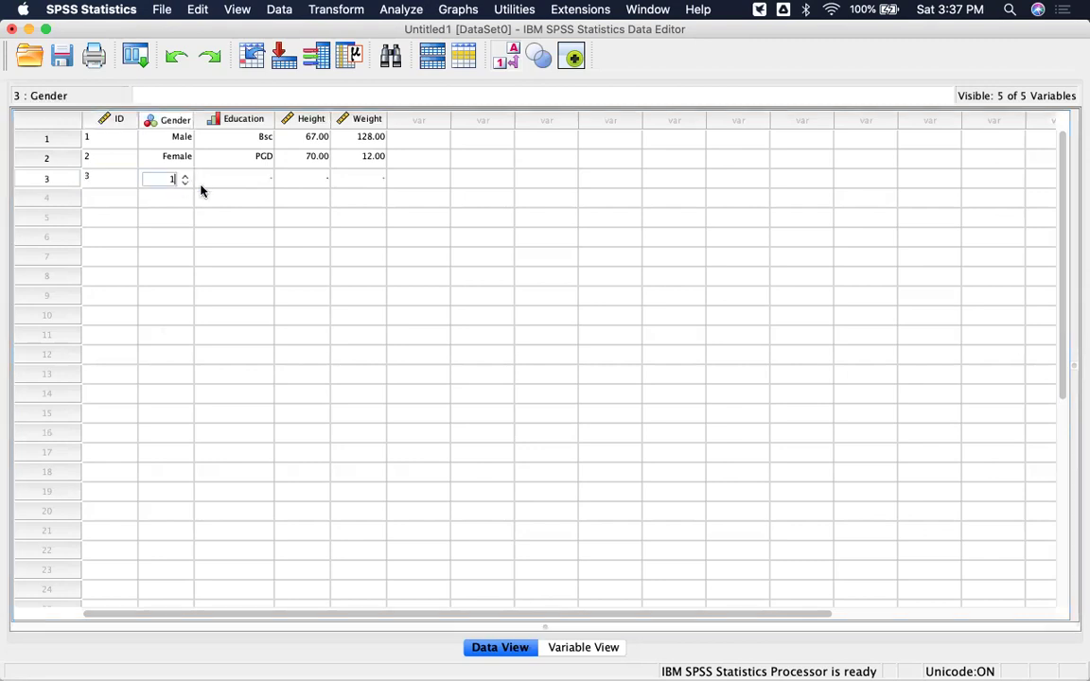
{"action": "left_click", "coordinate": [230, 180]}
{"action": "type", "text": "1"}
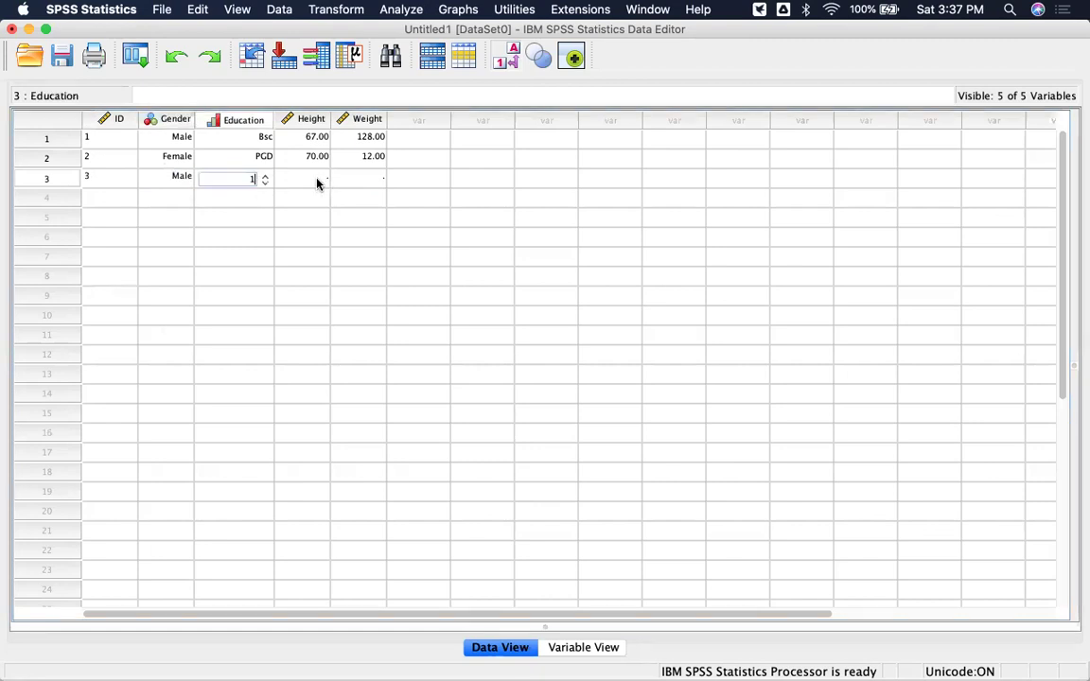
Enter a Height of 62 and a Weight of 136 for the third case.
{"action": "left_click", "coordinate": [316, 182]}
{"action": "type", "text": "62"}
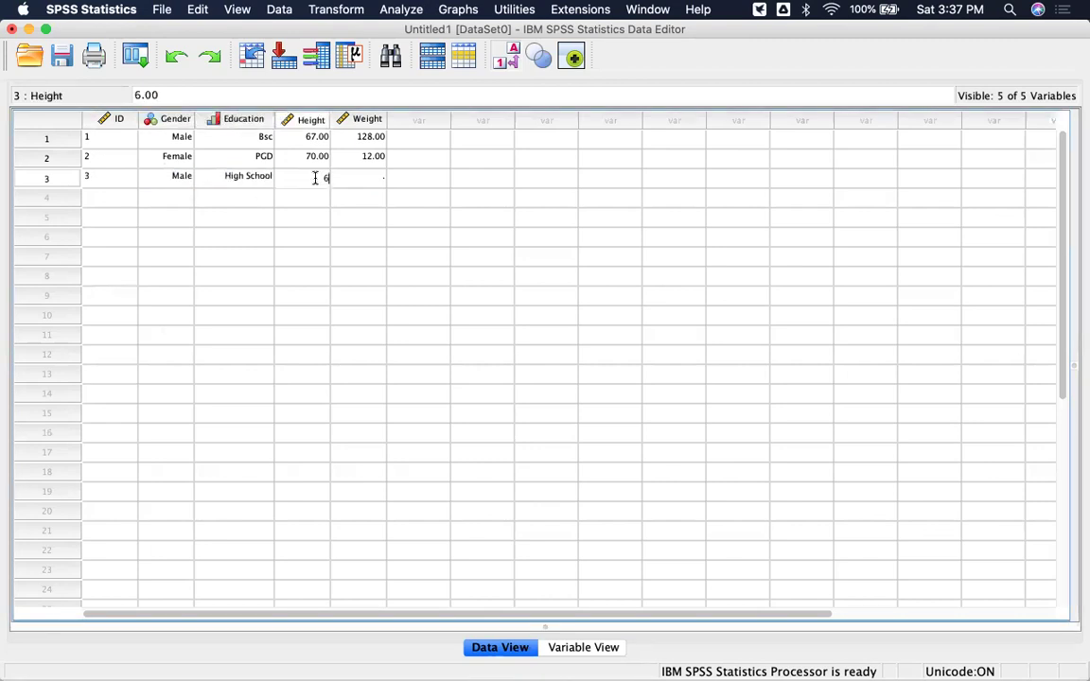
{"action": "left_click", "coordinate": [377, 177]}
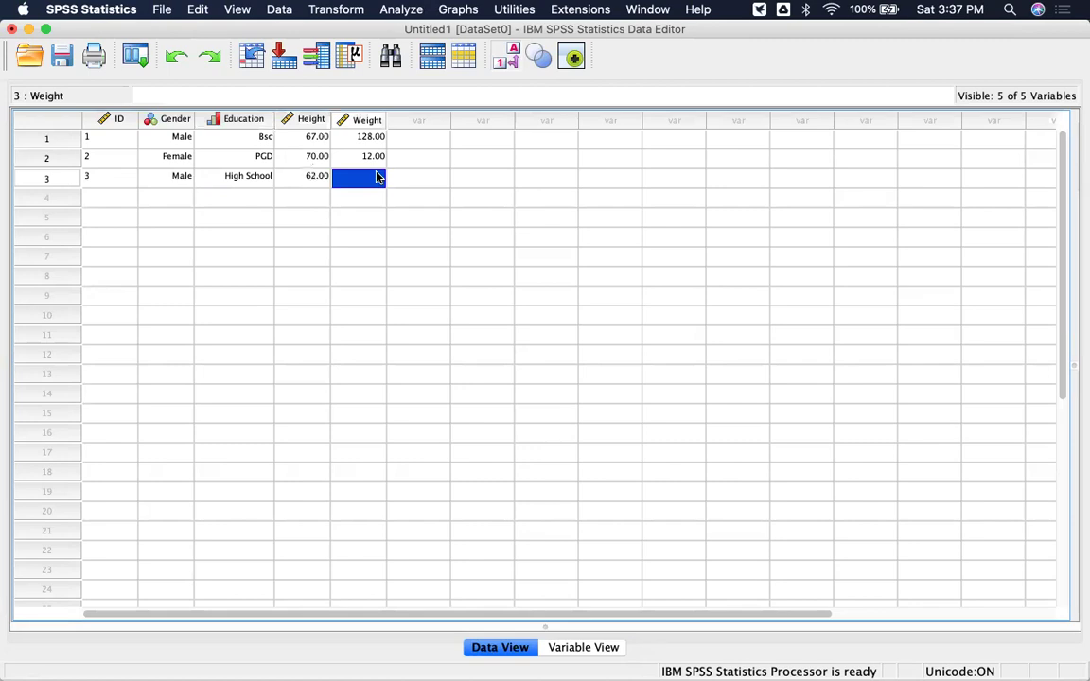
{"action": "type", "text": "136"}
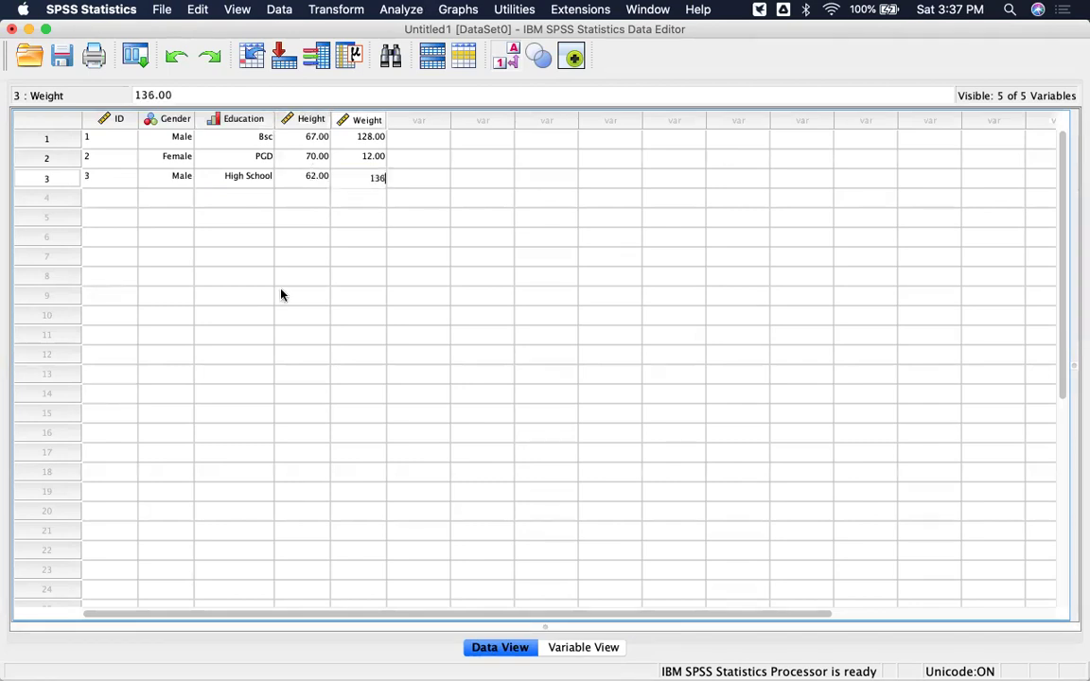
{"action": "left_click", "coordinate": [234, 276]}
Start the fourth case with ID 4 and Gender 1 (Male).
{"action": "left_click", "coordinate": [110, 202]}
{"action": "type", "text": "4"}
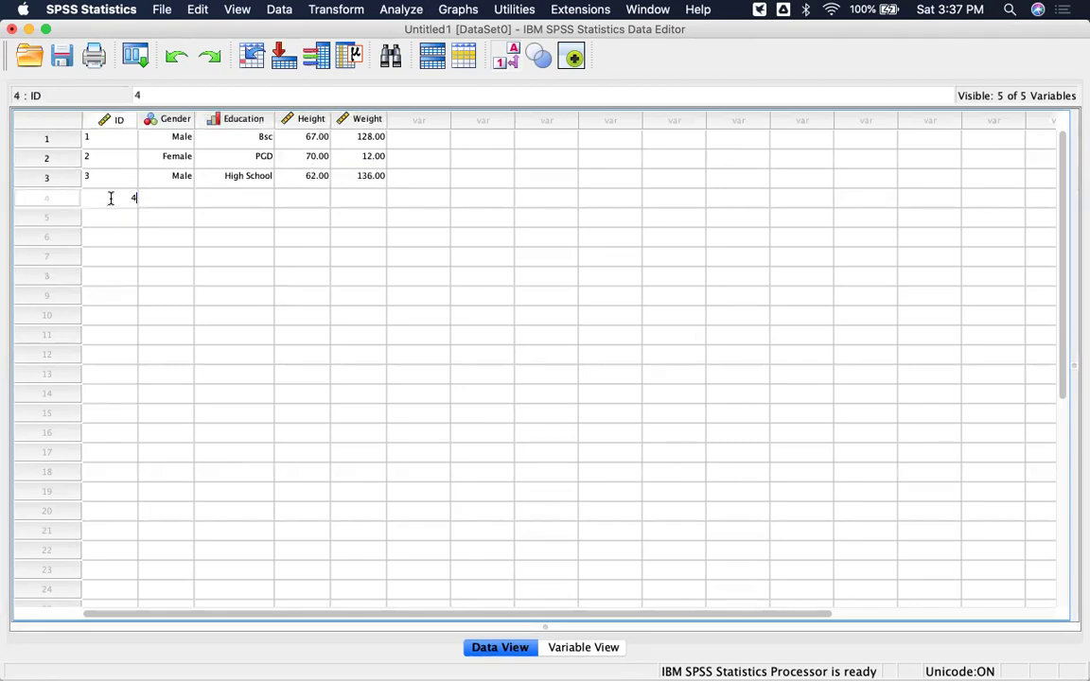
{"action": "left_click", "coordinate": [184, 199]}
{"action": "type", "text": "1"}
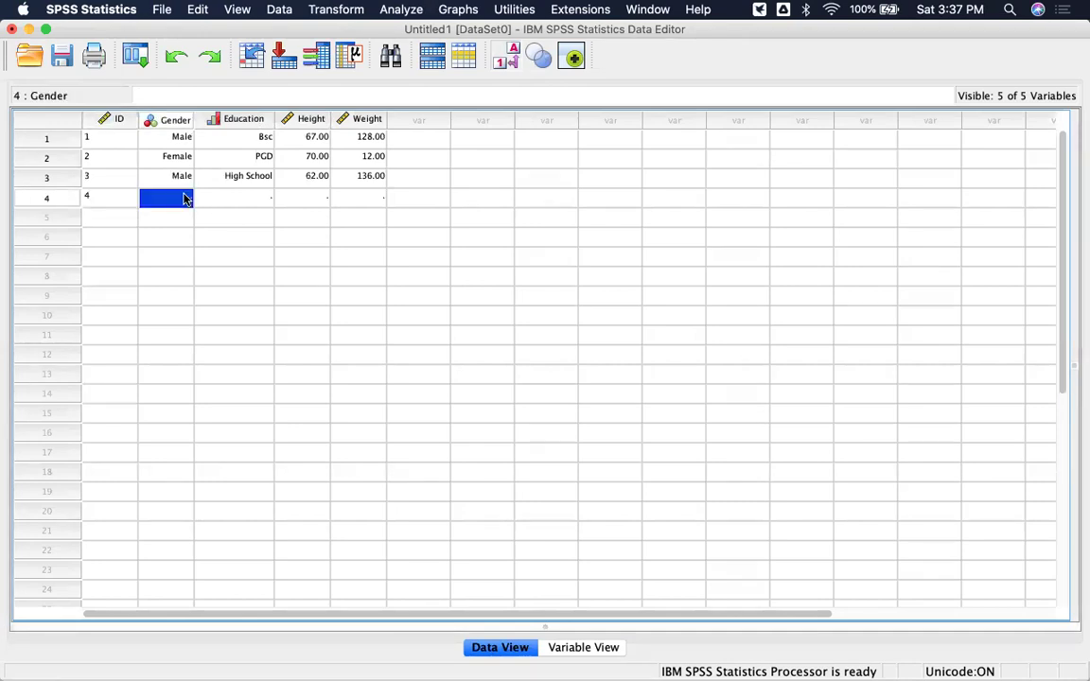
{"action": "left_click", "coordinate": [243, 198]}
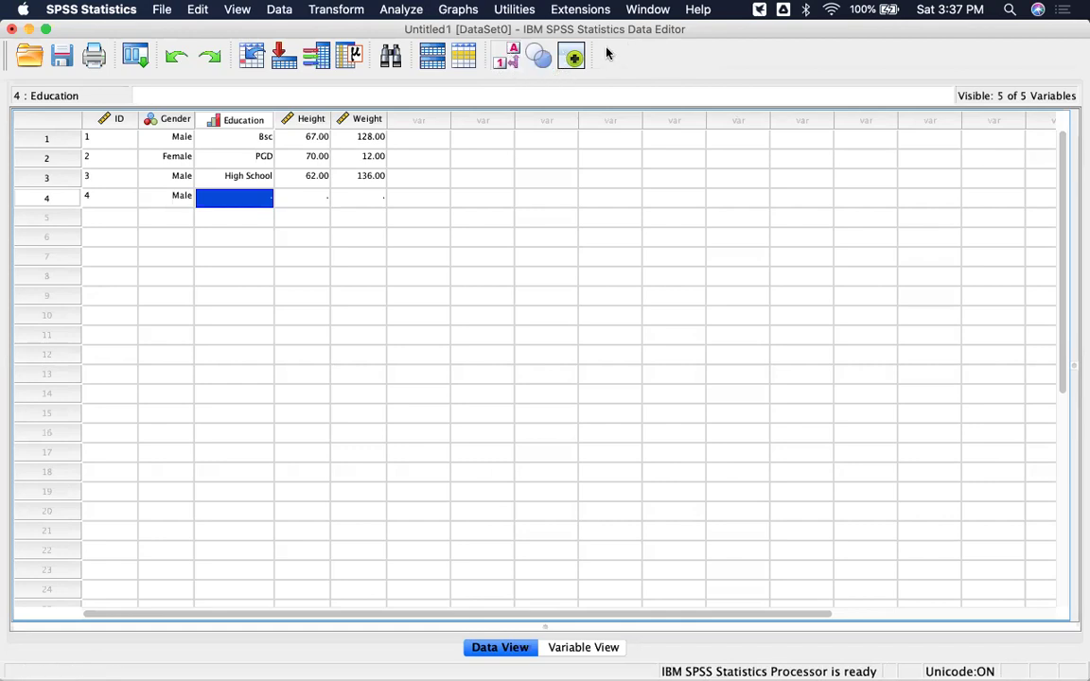
Toggle the value label display repeatedly to compare labels with codes, leaving Gender and Education shown as numeric codes.
{"action": "left_click", "coordinate": [513, 54]}
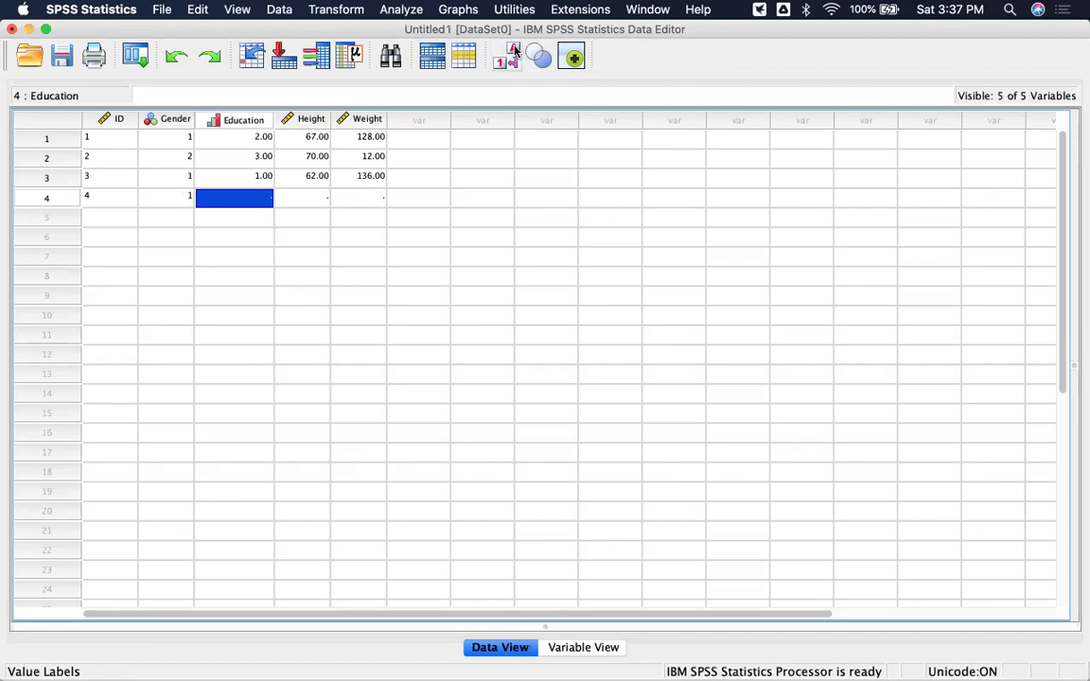
{"action": "left_click", "coordinate": [512, 54]}
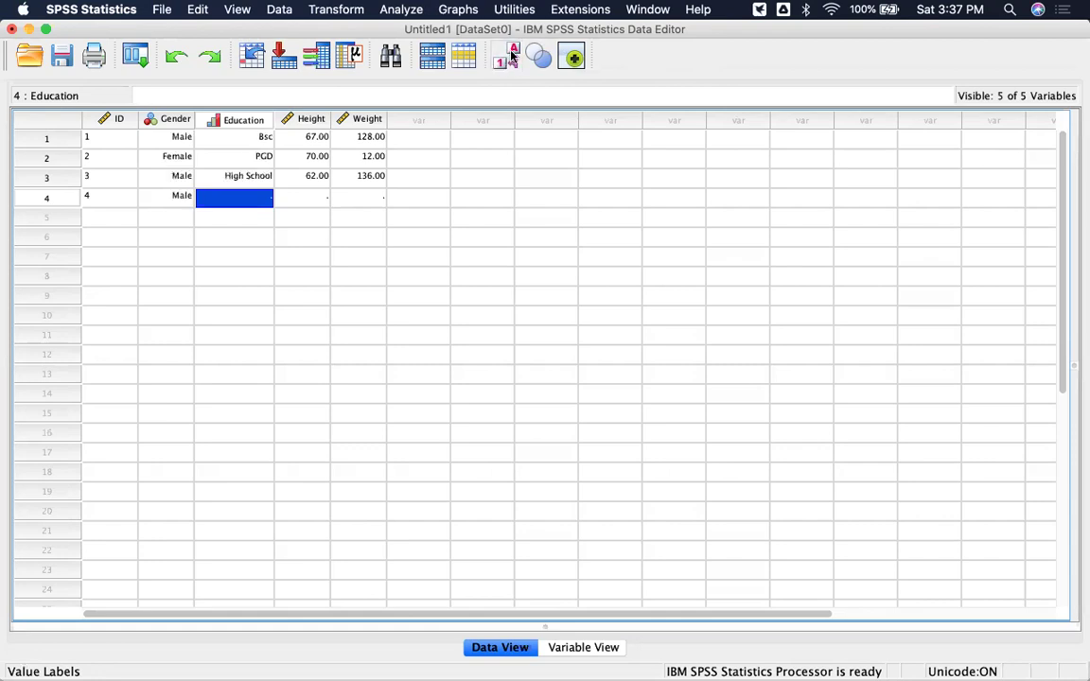
{"action": "left_click", "coordinate": [512, 54]}
{"action": "left_click", "coordinate": [513, 52]}
{"action": "left_click", "coordinate": [513, 46]}
{"action": "left_click", "coordinate": [514, 46]}
{"action": "left_click", "coordinate": [514, 47]}
{"action": "left_click", "coordinate": [514, 48]}
{"action": "left_click", "coordinate": [512, 50]}
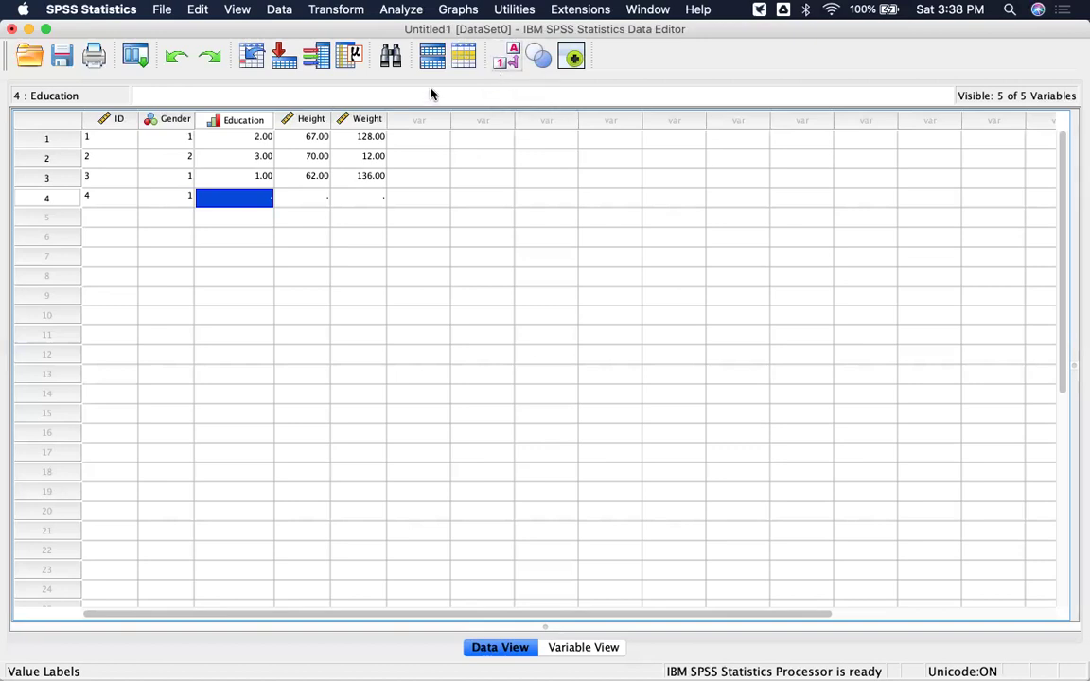
Start the fifth case with ID 5 and Gender code 2.
{"action": "left_click", "coordinate": [102, 217]}
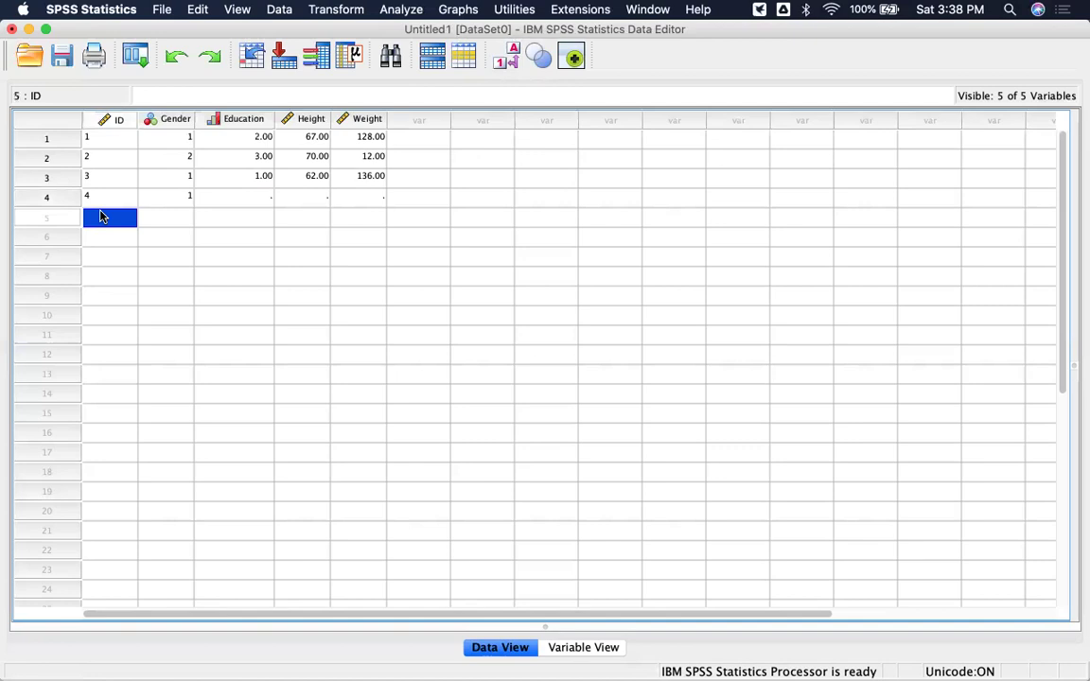
{"action": "type", "text": "5"}
{"action": "left_click", "coordinate": [183, 216]}
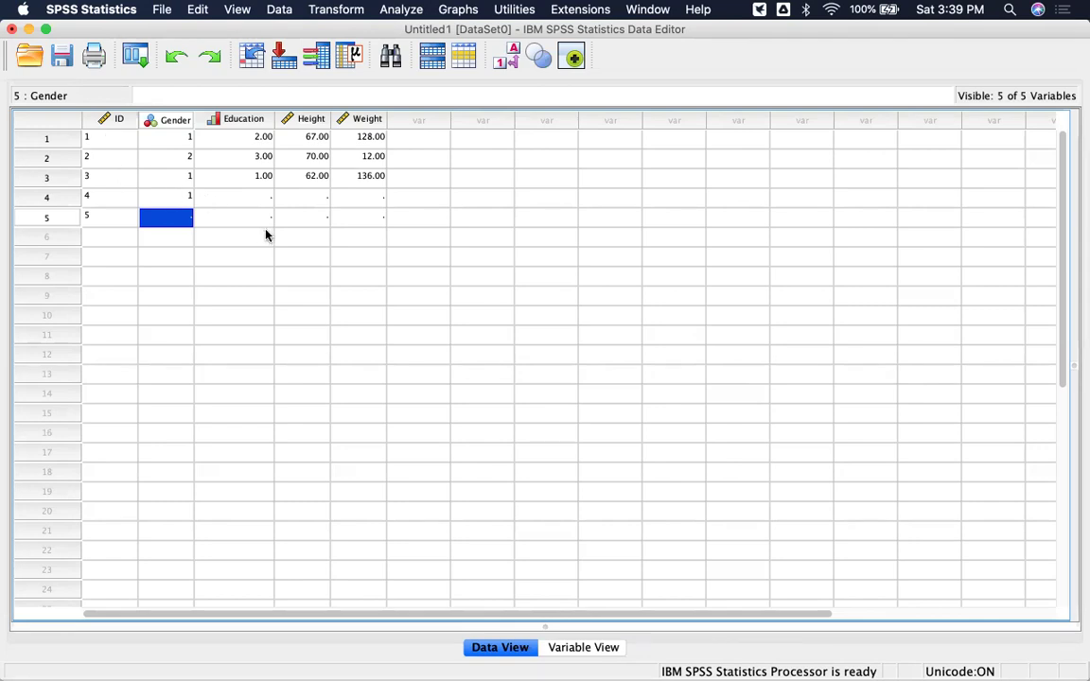
{"action": "type", "text": "2"}
Enter Education code 3 for the fourth case and code 2 for the fifth case.
{"action": "left_click", "coordinate": [257, 198]}
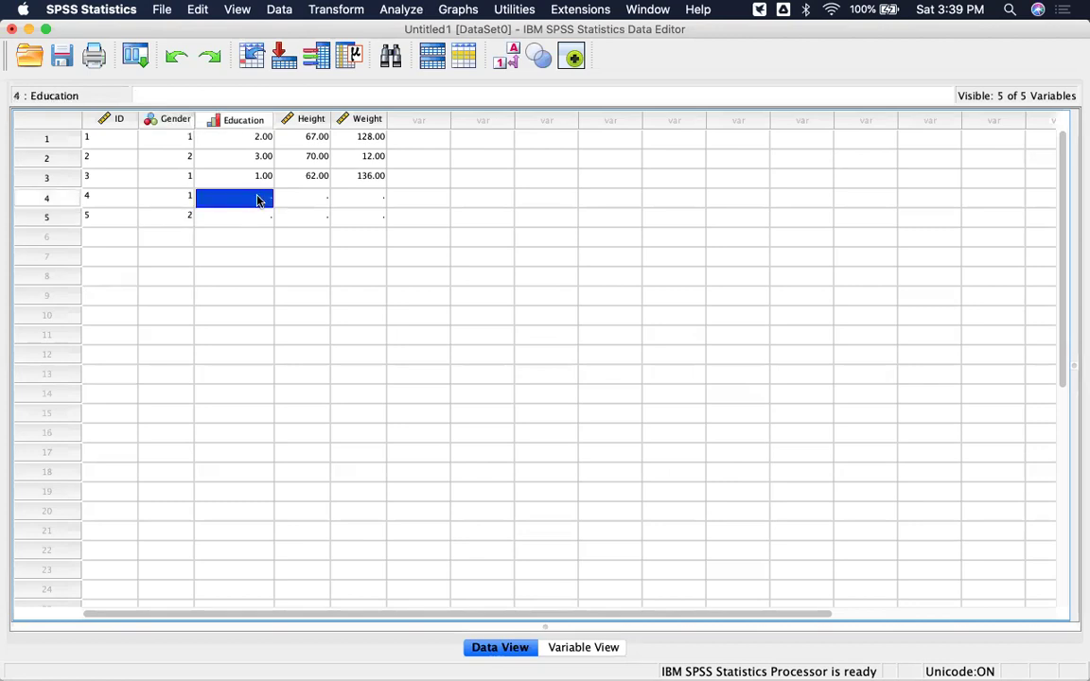
{"action": "type", "text": "3"}
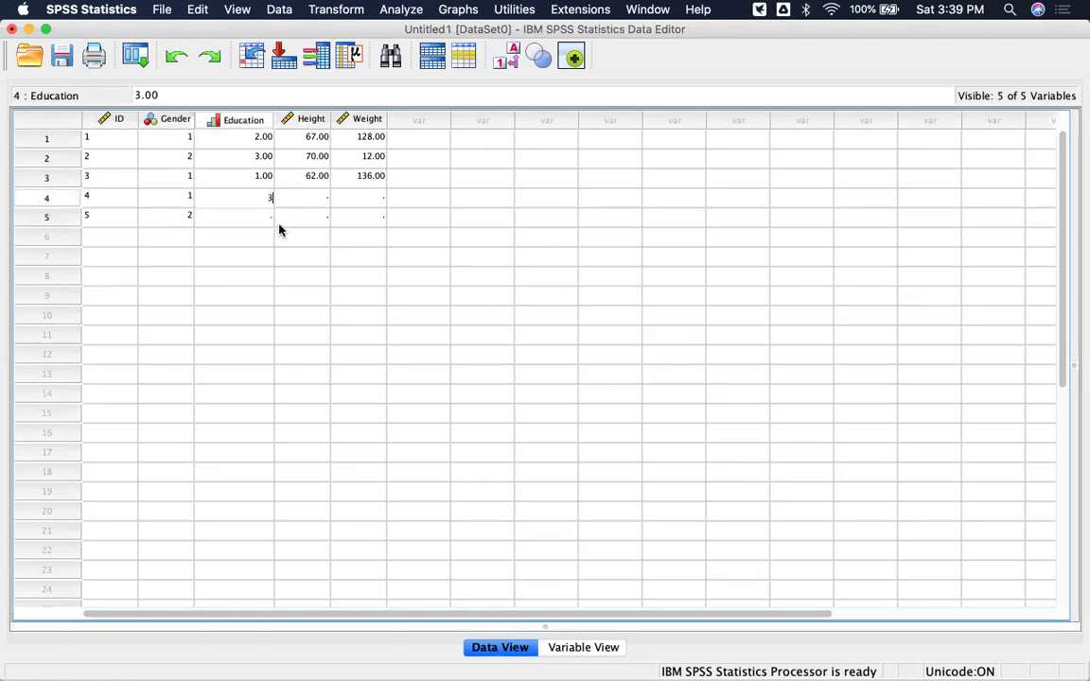
{"action": "left_click", "coordinate": [261, 215]}
{"action": "type", "text": "2"}
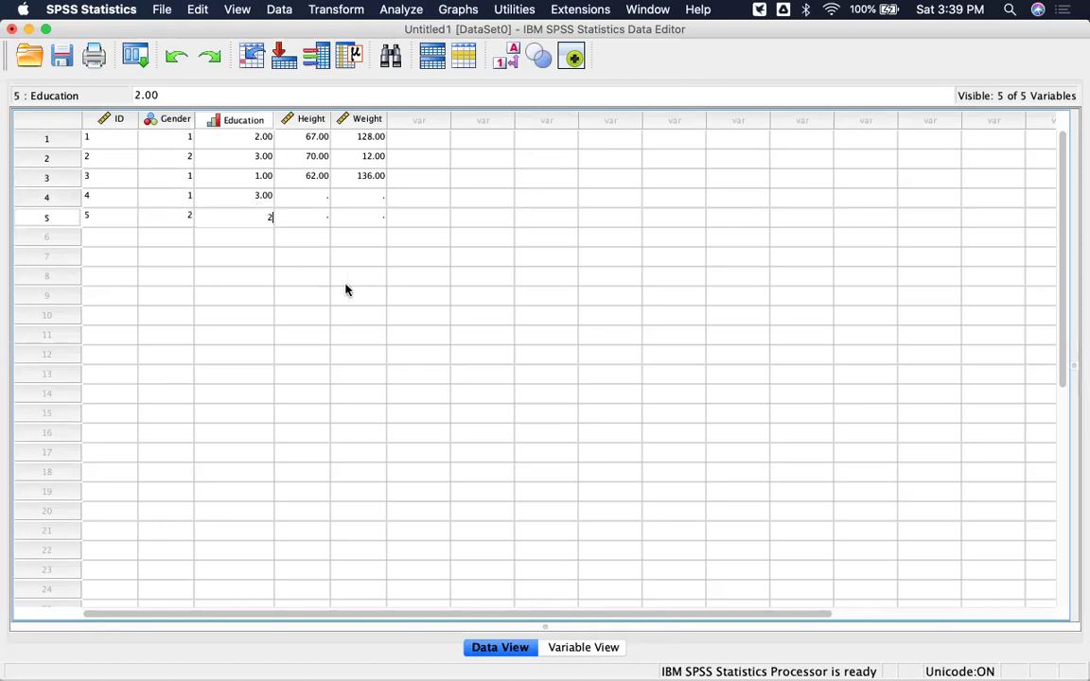
Complete the fourth case with Height 70 and Weight 153.
{"action": "left_click", "coordinate": [311, 198]}
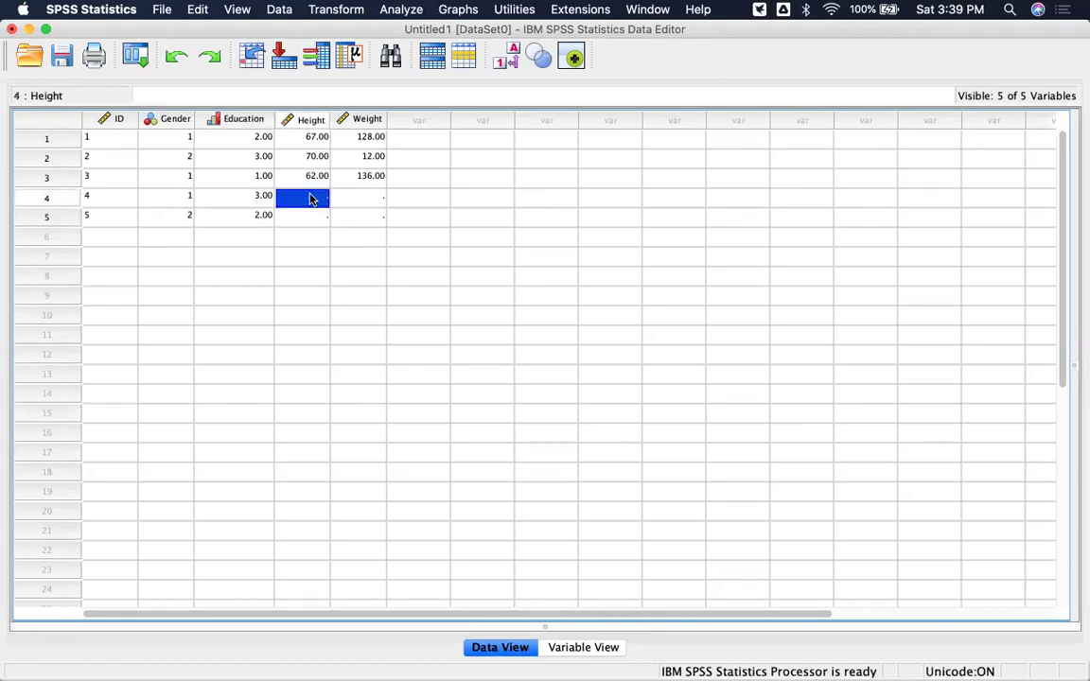
{"action": "type", "text": "70"}
{"action": "key", "text": "Tab"}
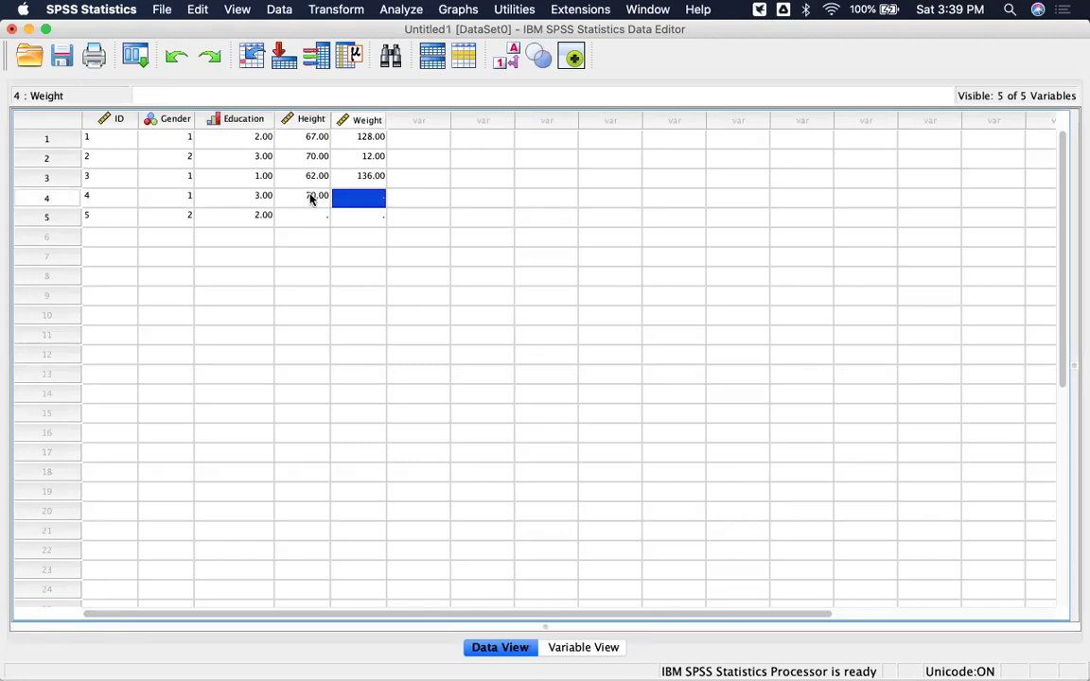
{"action": "type", "text": "153"}
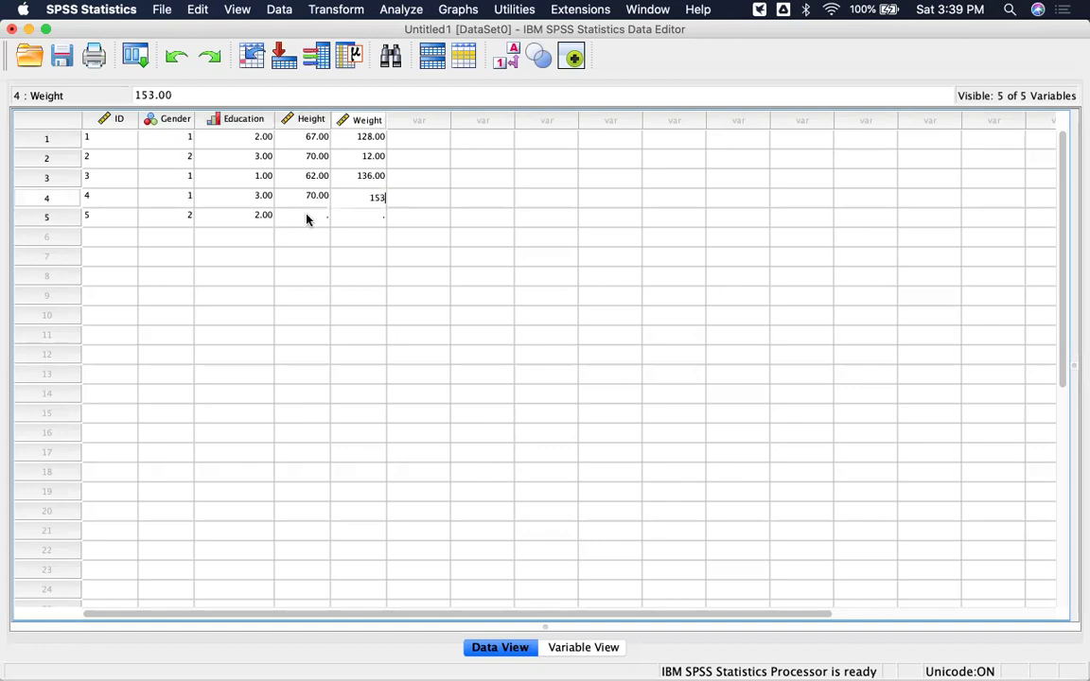
Complete the fifth case with Height 68 and Weight 144.
{"action": "left_click", "coordinate": [306, 220]}
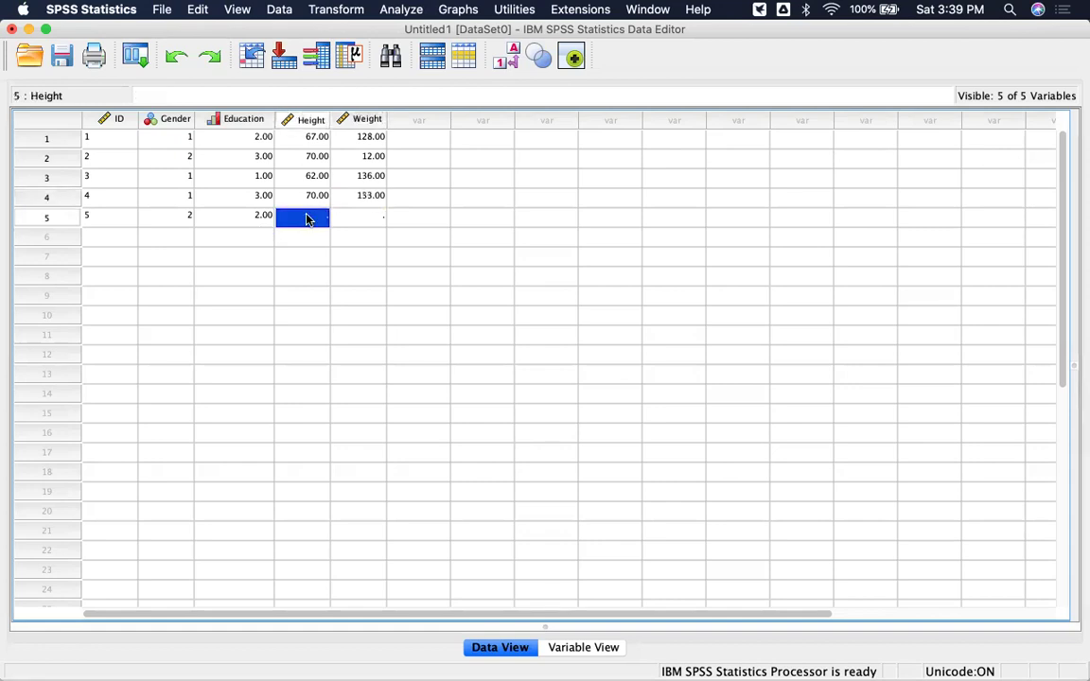
{"action": "type", "text": "68"}
{"action": "key", "text": "Tab"}
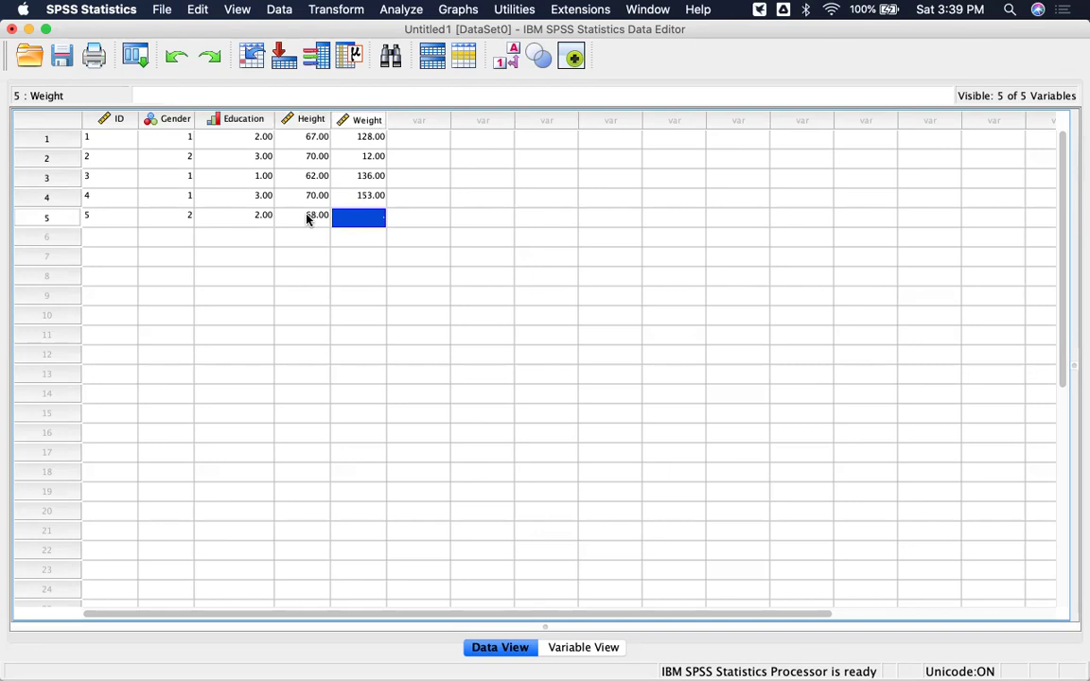
{"action": "type", "text": "144"}
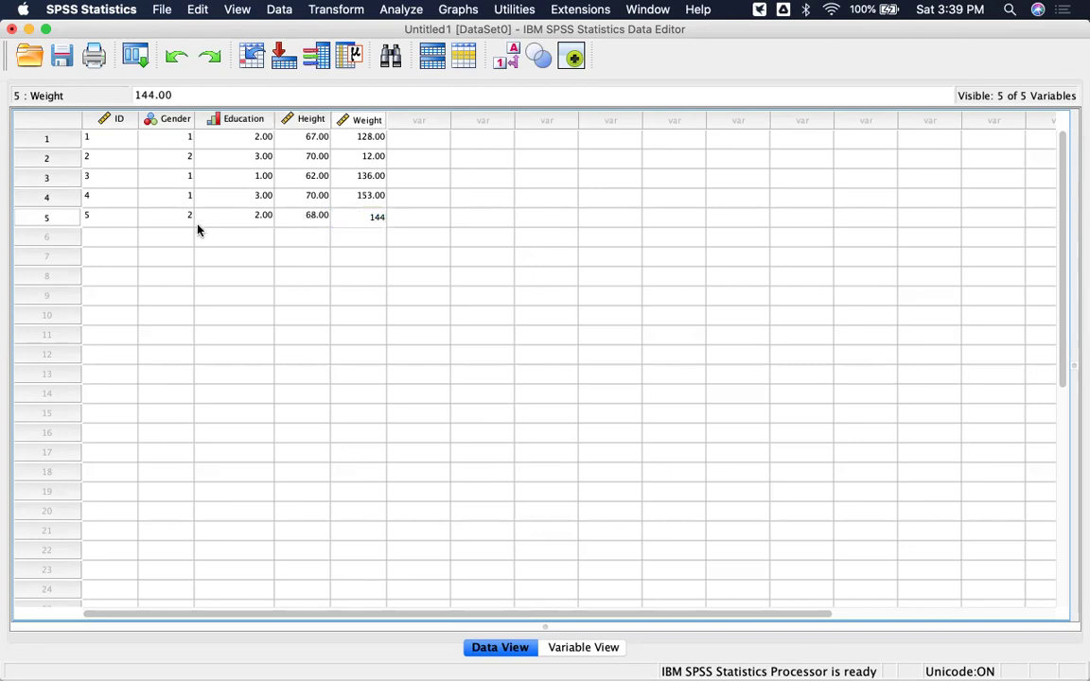
Enter the sixth case with ID 6, Gender 2, Education 1, Height 78 and Weight 116.
{"action": "left_click", "coordinate": [113, 239]}
{"action": "type", "text": "6"}
{"action": "left_click", "coordinate": [162, 237]}
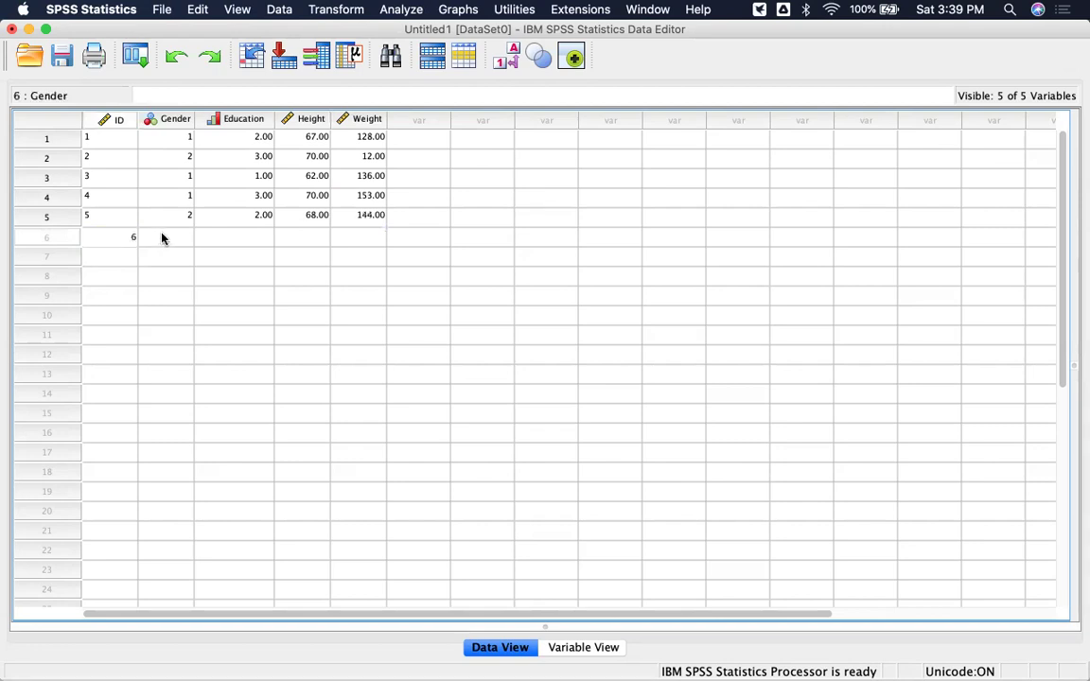
{"action": "type", "text": "2"}
{"action": "left_click", "coordinate": [224, 244]}
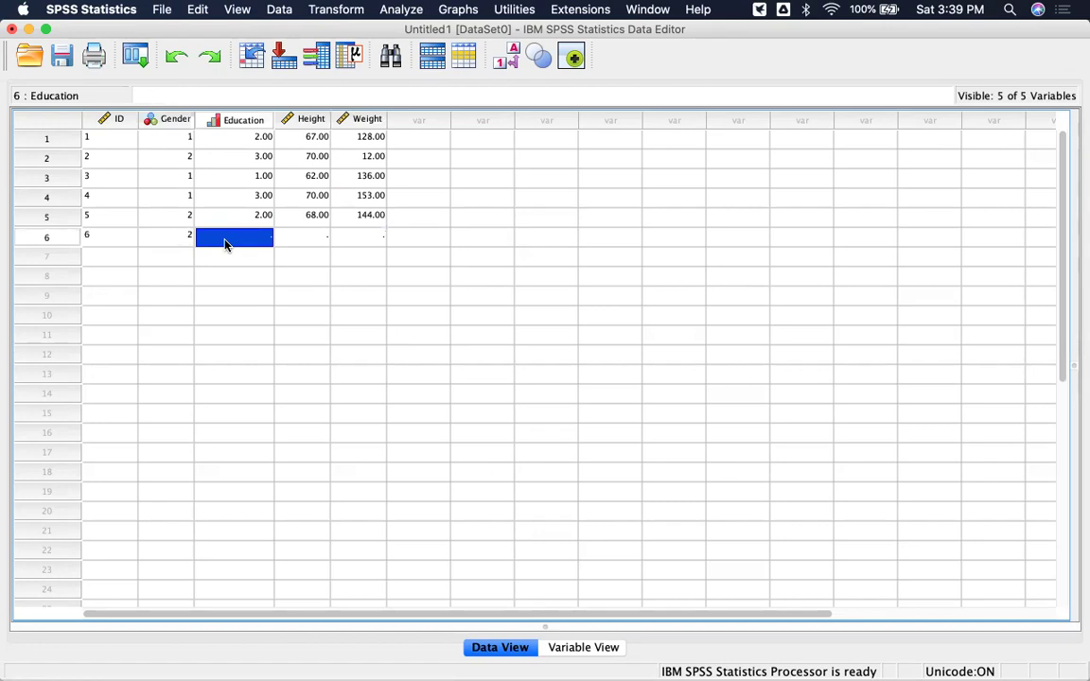
{"action": "type", "text": "1"}
{"action": "left_click", "coordinate": [309, 236]}
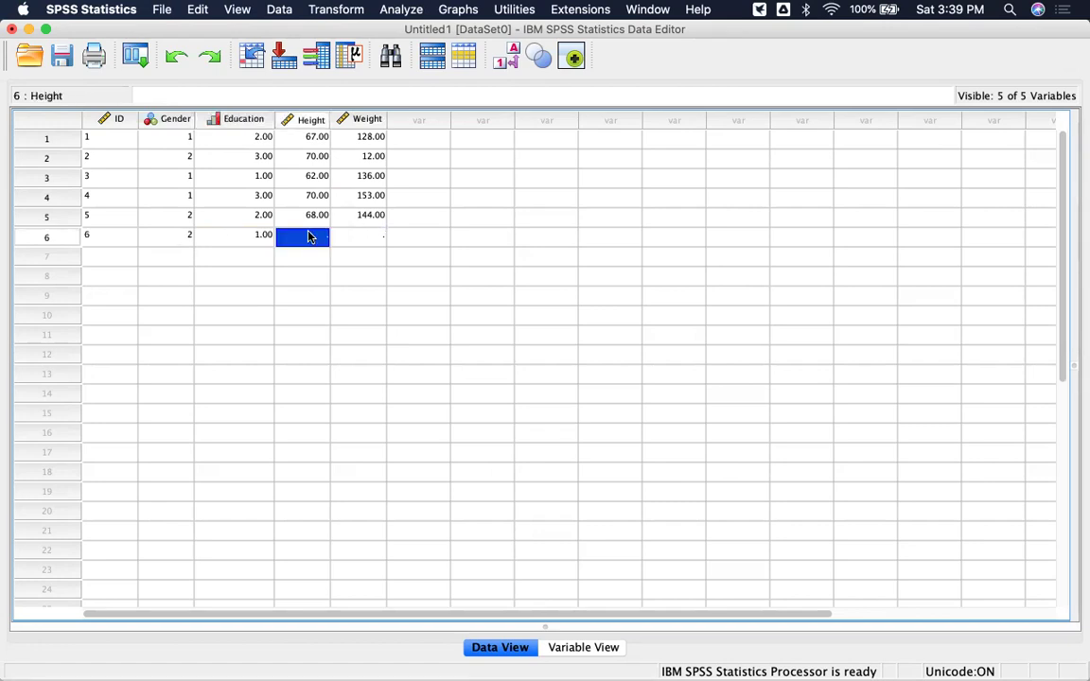
{"action": "type", "text": "78"}
{"action": "left_click", "coordinate": [363, 238]}
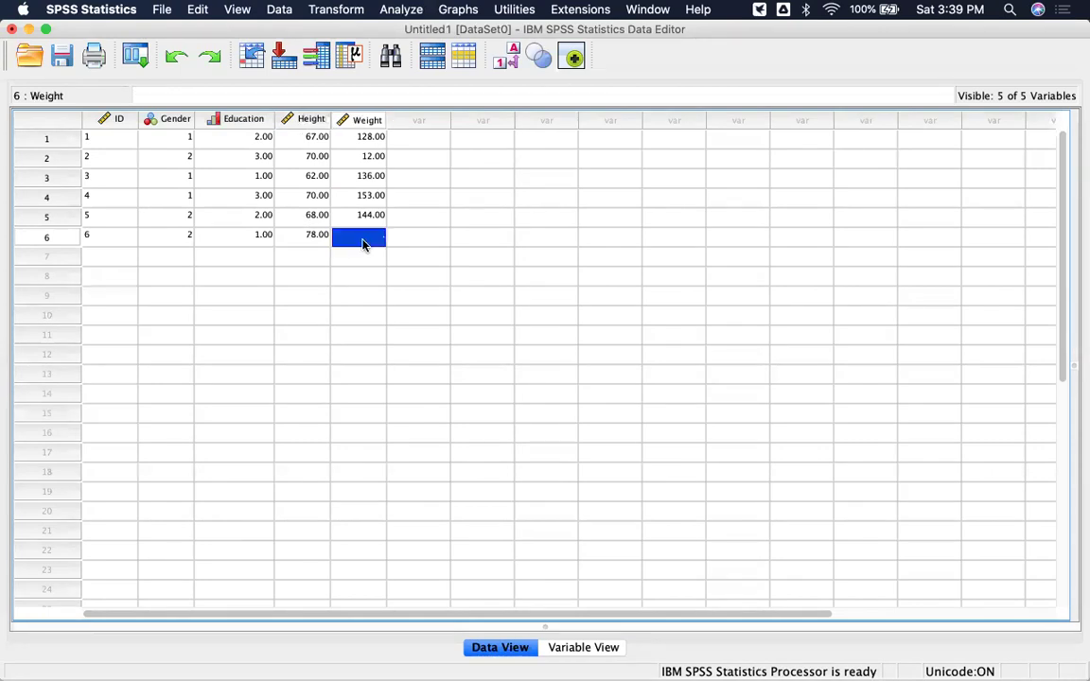
{"action": "type", "text": "116"}
{"action": "left_click", "coordinate": [420, 256]}
Enter the seventh case with ID 7, Gender 1, Education 3, Height 66 and Weight 122.
{"action": "left_click", "coordinate": [94, 255]}
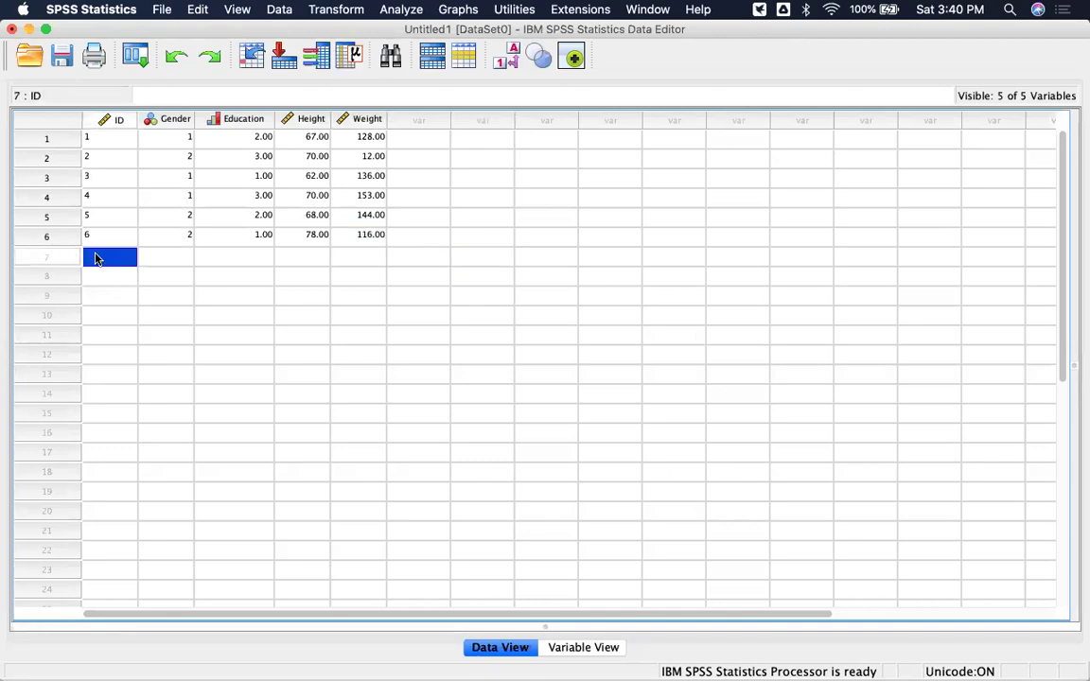
{"action": "type", "text": "7"}
{"action": "left_click", "coordinate": [182, 258]}
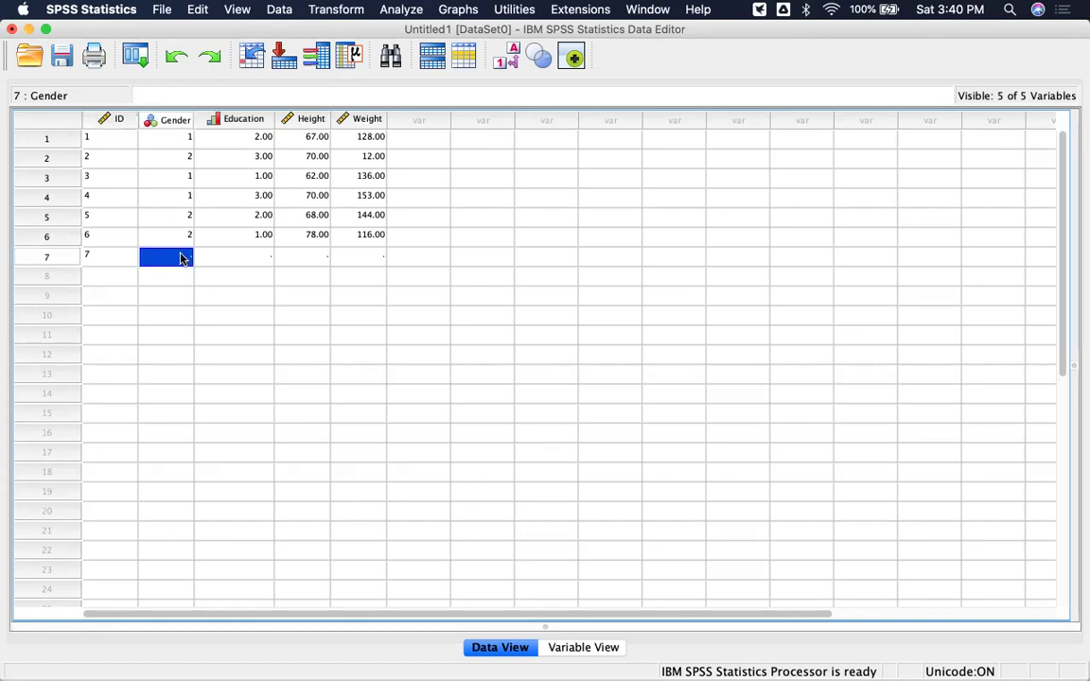
{"action": "type", "text": "1"}
{"action": "left_click", "coordinate": [231, 264]}
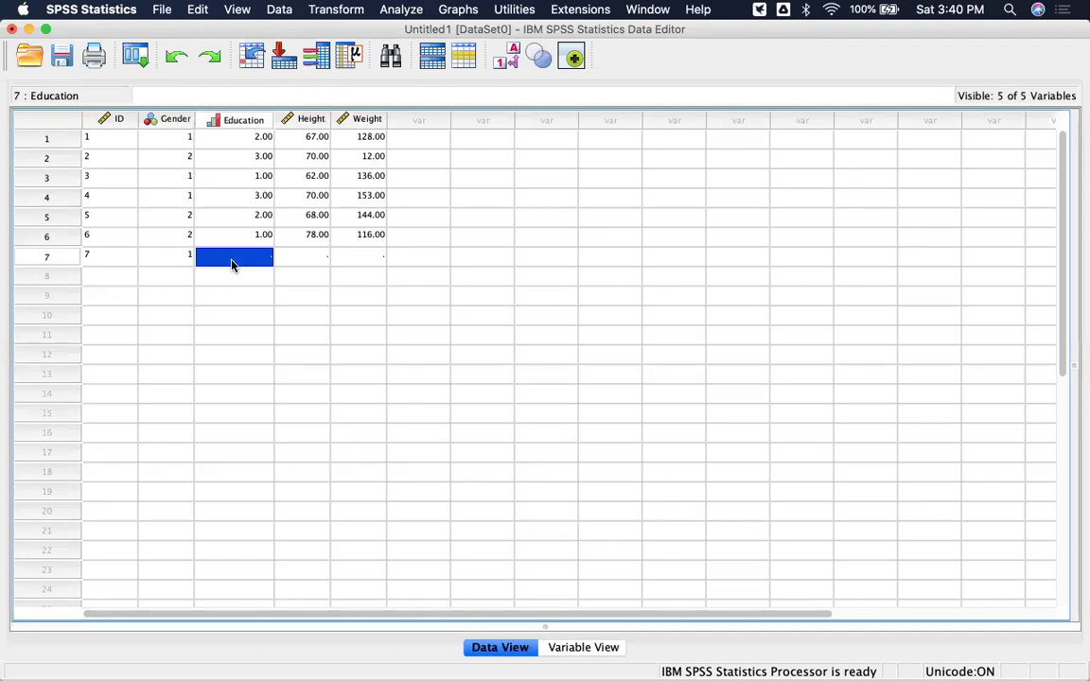
{"action": "type", "text": "3"}
{"action": "left_click", "coordinate": [311, 258]}
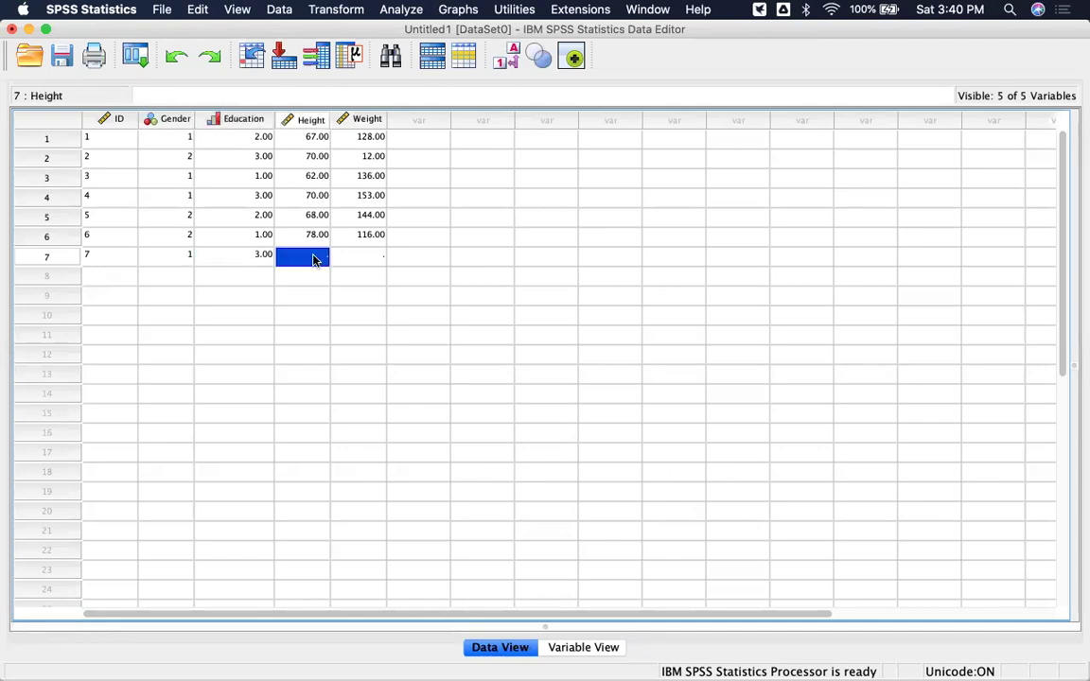
{"action": "type", "text": "66"}
{"action": "left_click", "coordinate": [362, 262]}
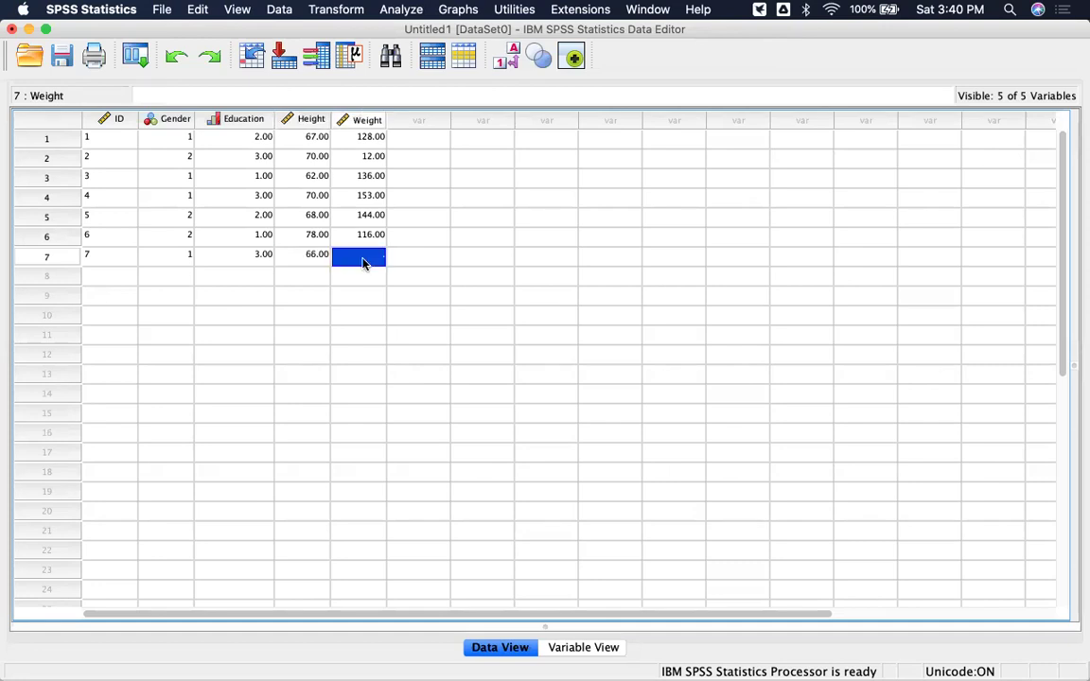
{"action": "type", "text": "122"}
{"action": "left_click", "coordinate": [481, 295]}
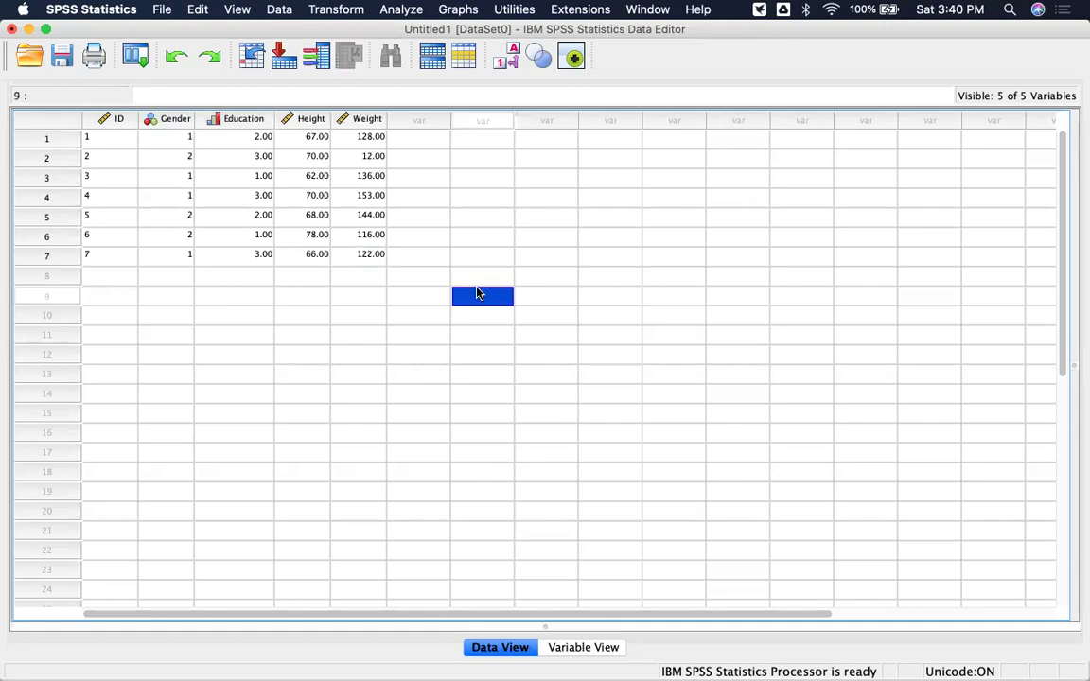
Enter the eighth case with ID 8, Gender 2, Education 2, Height 70 and Weight 143.
{"action": "left_click", "coordinate": [94, 277]}
{"action": "type", "text": "8"}
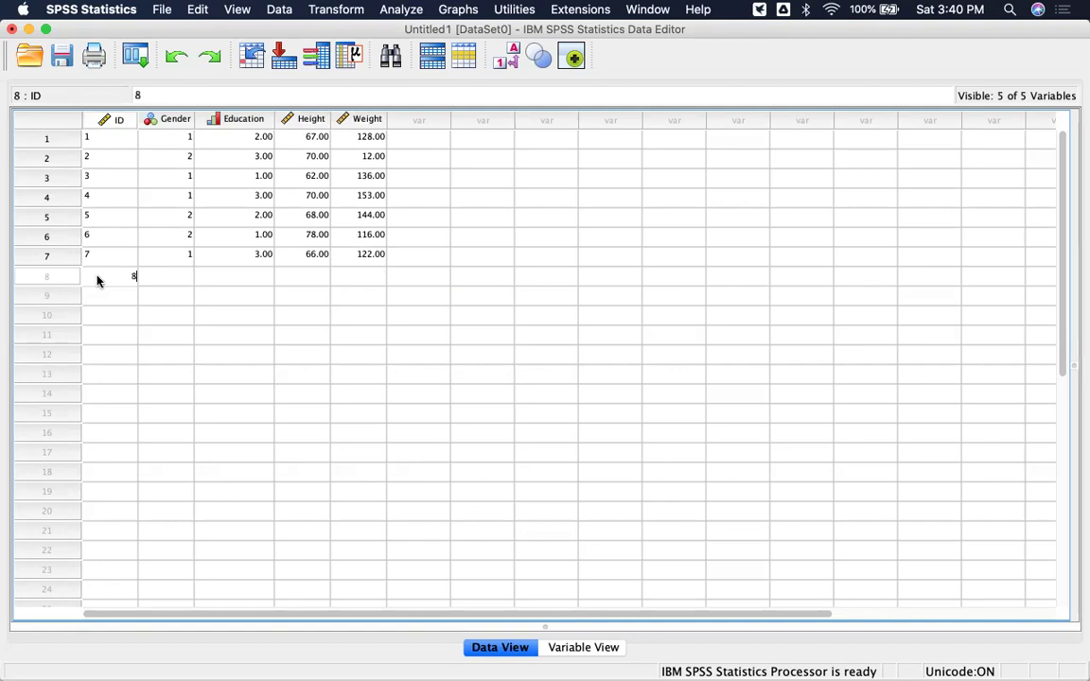
{"action": "left_click", "coordinate": [178, 275]}
{"action": "type", "text": "2"}
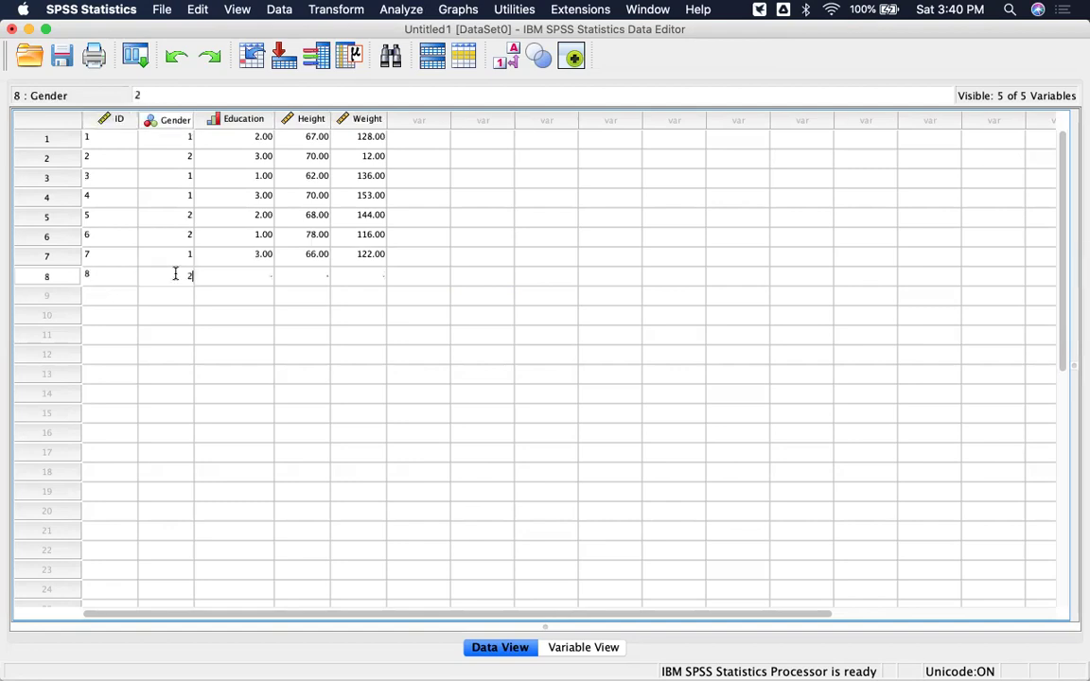
{"action": "left_click", "coordinate": [262, 276]}
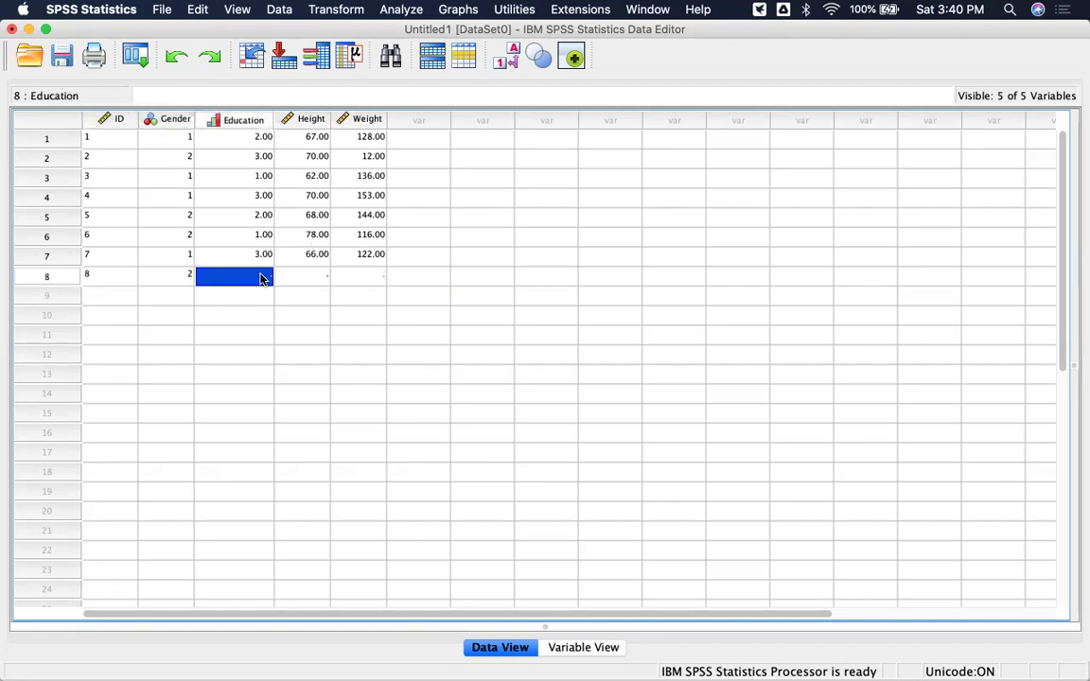
{"action": "type", "text": "2"}
{"action": "left_click", "coordinate": [317, 277]}
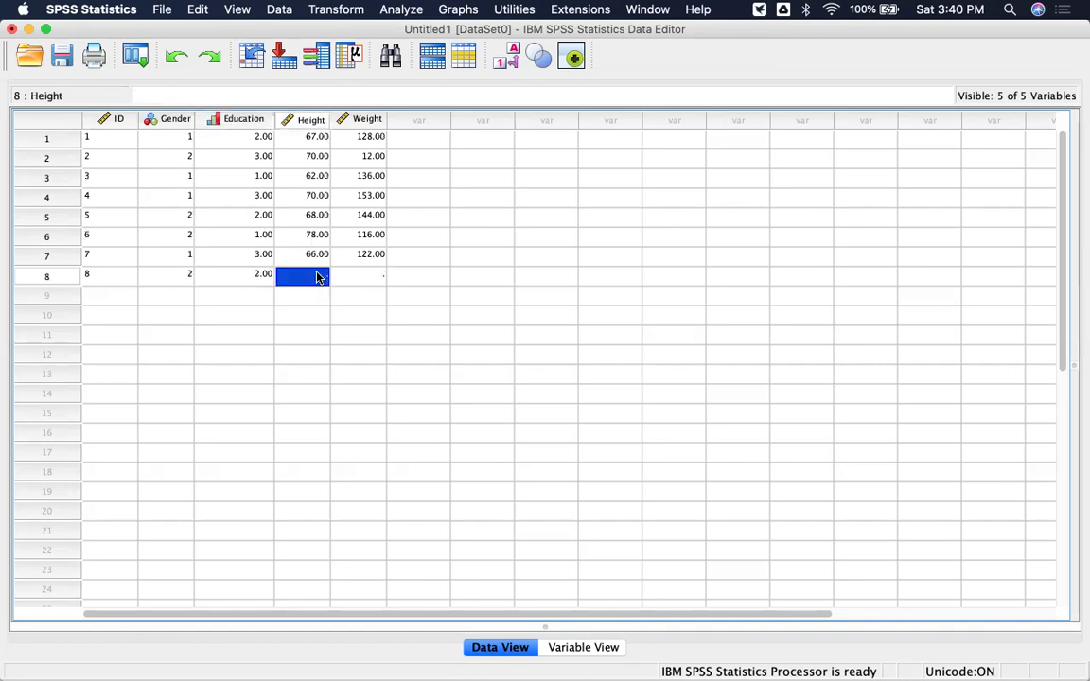
{"action": "type", "text": "70"}
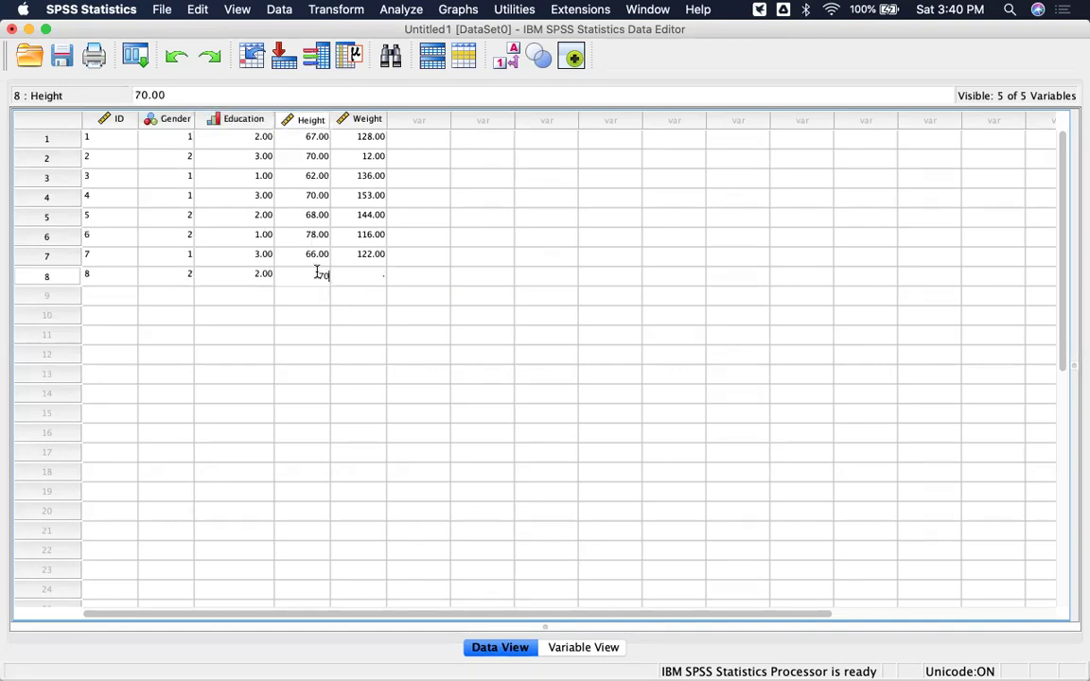
{"action": "left_click", "coordinate": [363, 274]}
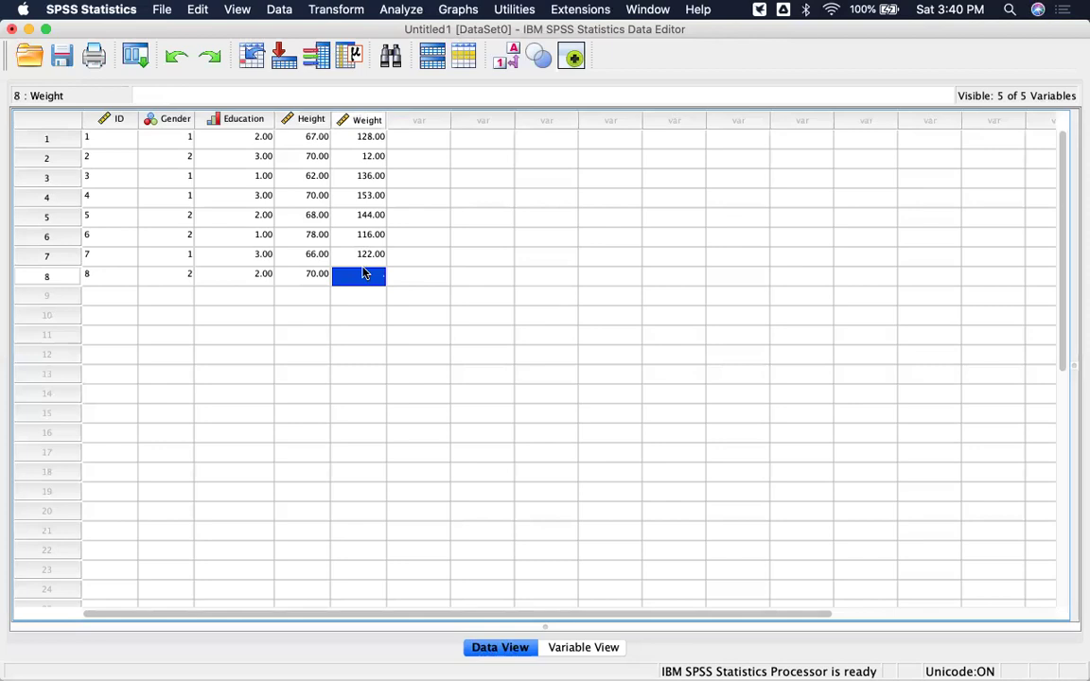
{"action": "type", "text": "143"}
{"action": "left_click", "coordinate": [456, 301]}
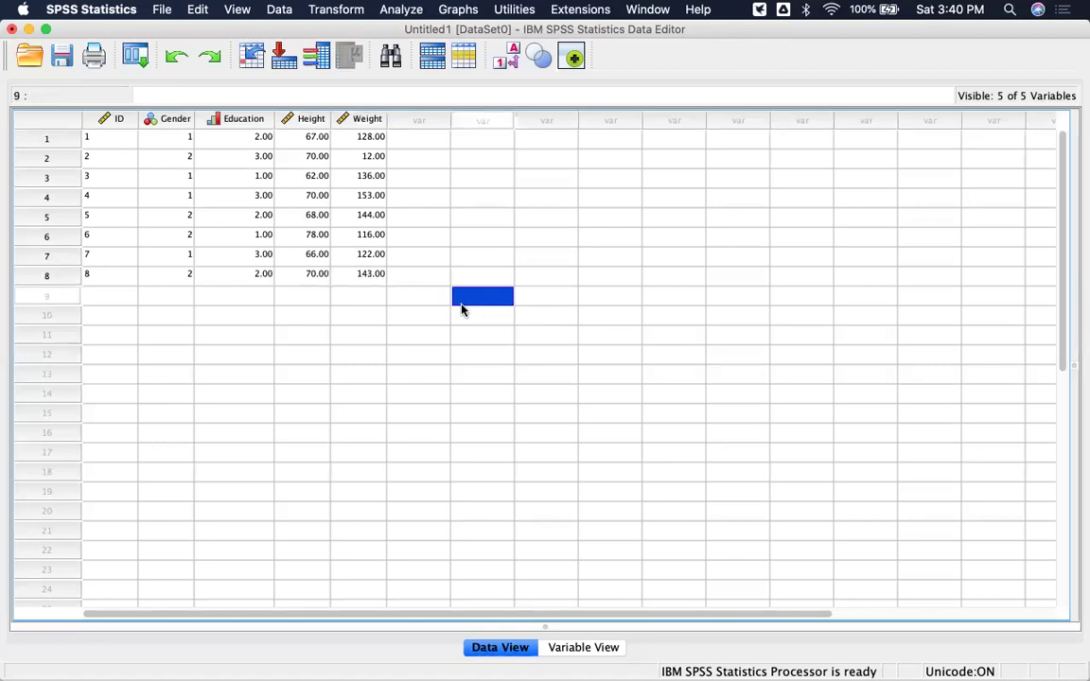
Enter the ninth case with ID 9, Gender 2, Education 3, Height 66 and Weight 151.
{"action": "left_click", "coordinate": [92, 299]}
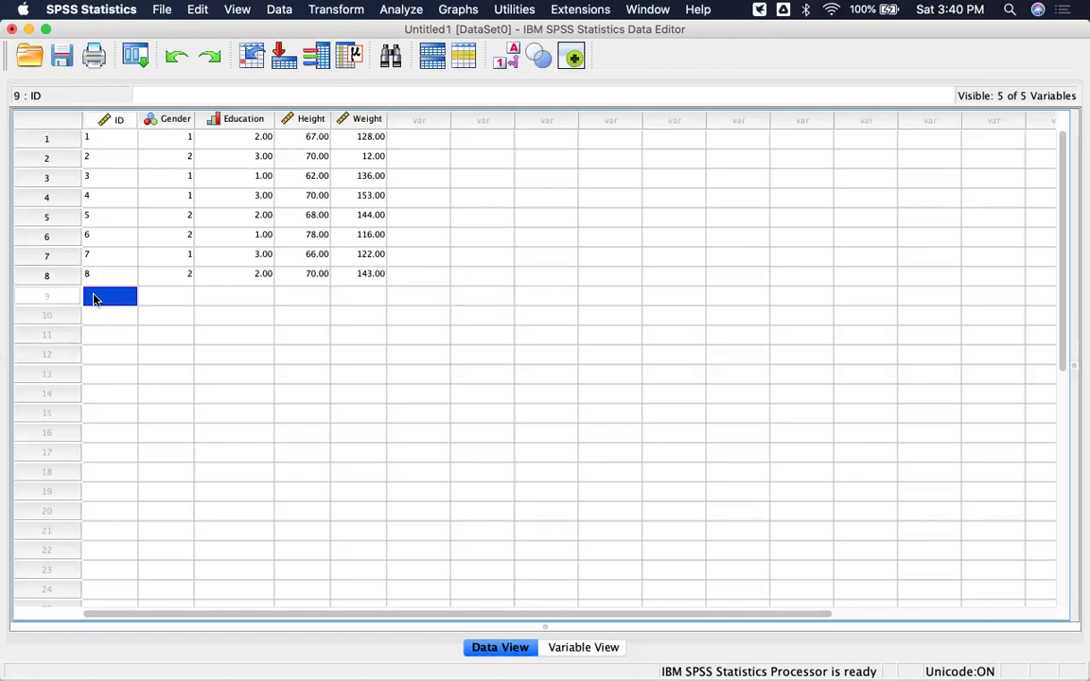
{"action": "type", "text": "9"}
{"action": "left_click", "coordinate": [182, 295]}
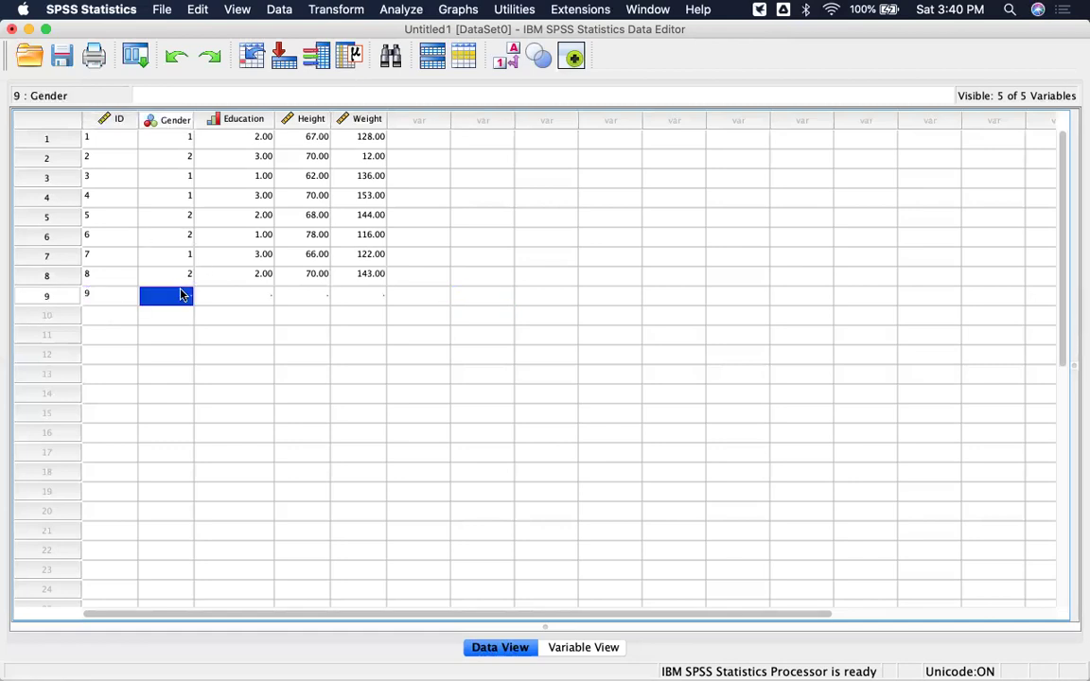
{"action": "type", "text": "2"}
{"action": "left_click", "coordinate": [240, 297]}
{"action": "type", "text": "3"}
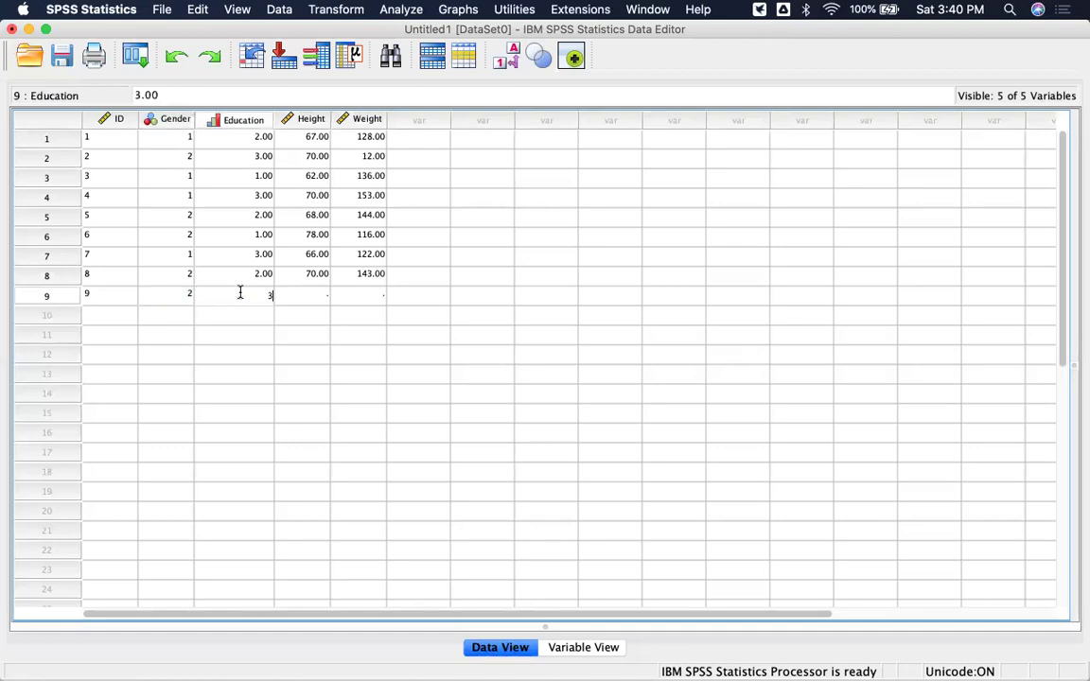
{"action": "left_click", "coordinate": [324, 294]}
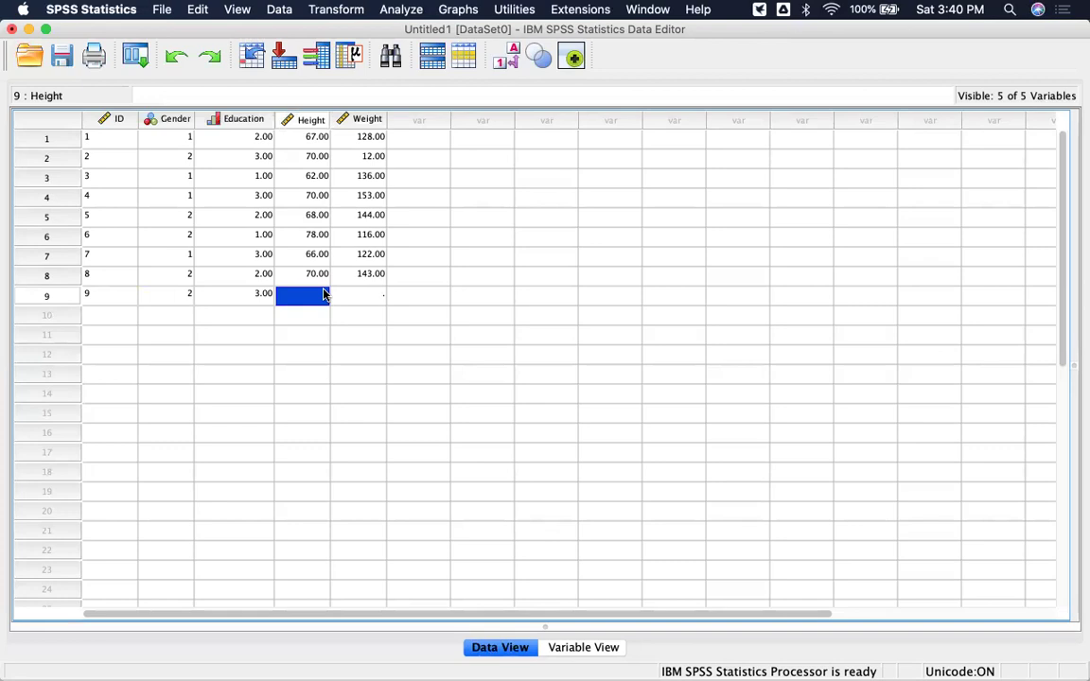
{"action": "type", "text": "66"}
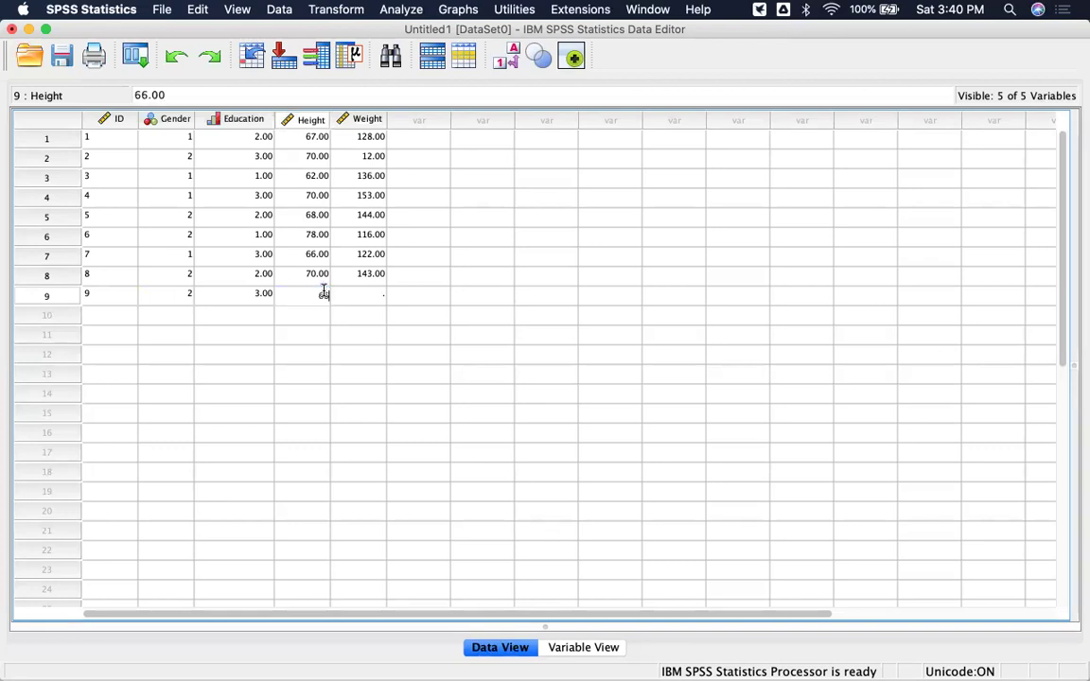
{"action": "left_click", "coordinate": [370, 294]}
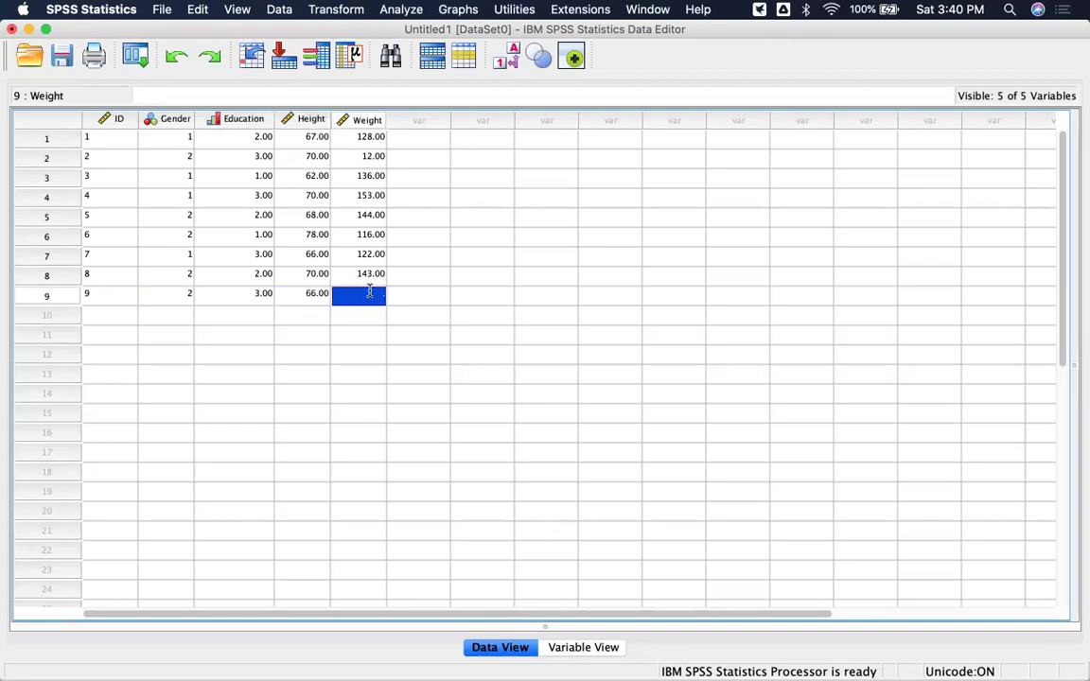
{"action": "type", "text": "151"}
{"action": "left_click", "coordinate": [418, 317]}
Enter the tenth case with ID 10, Gender 1, Education 2, Height 65 and Weight 151.
{"action": "left_click", "coordinate": [102, 316]}
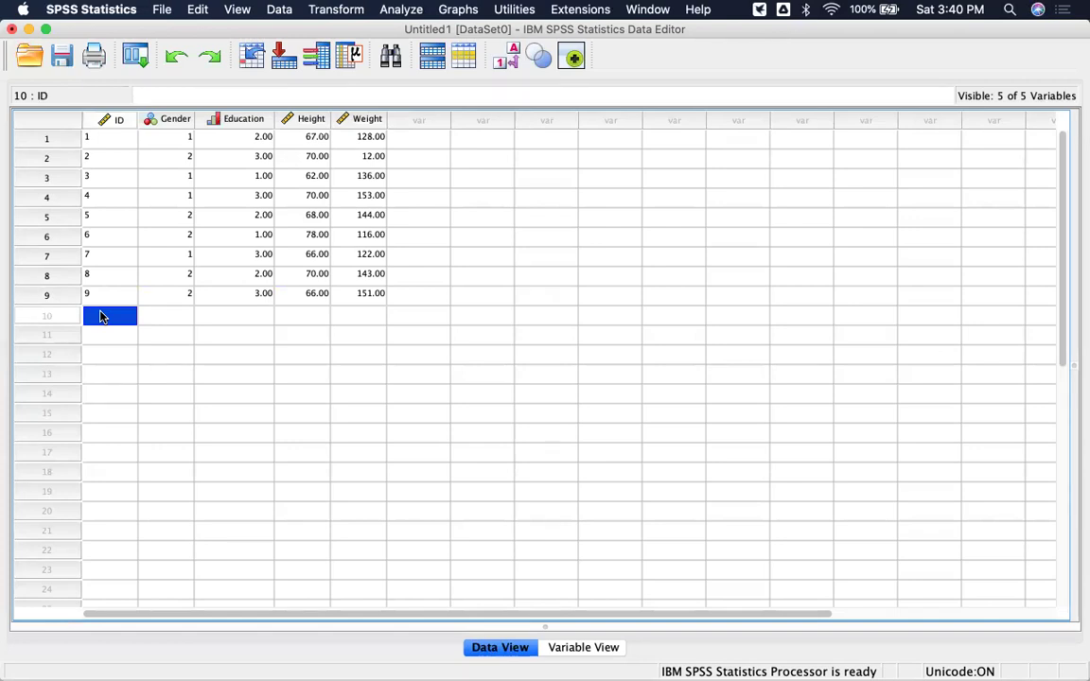
{"action": "type", "text": "10"}
{"action": "left_click", "coordinate": [182, 317]}
{"action": "type", "text": "1"}
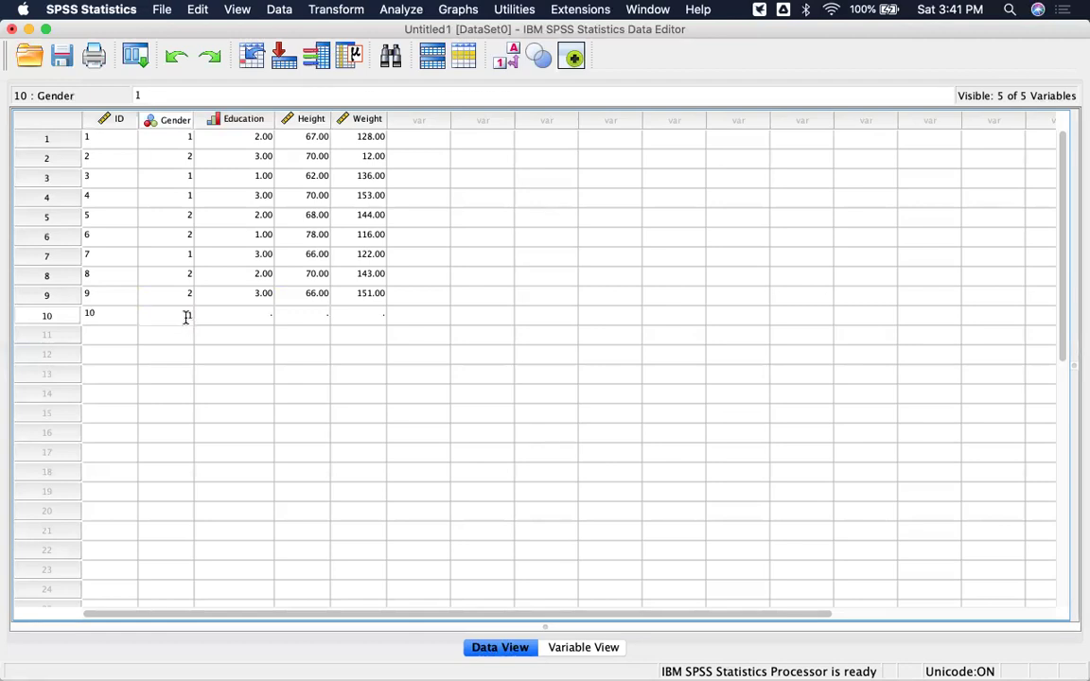
{"action": "left_click", "coordinate": [262, 319]}
{"action": "type", "text": "2"}
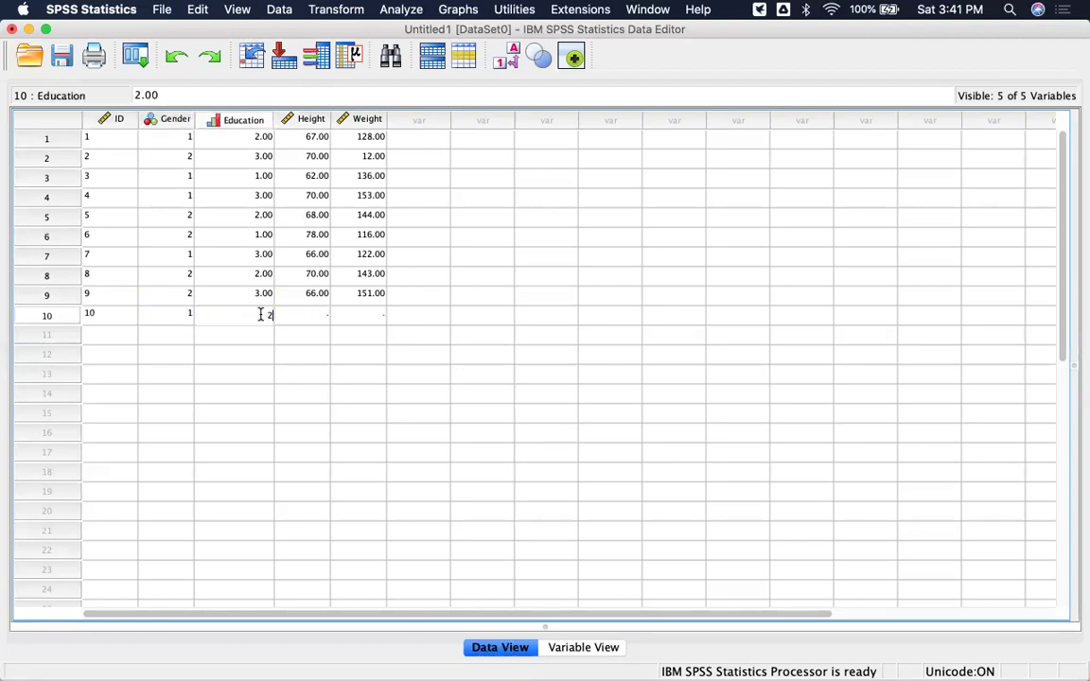
{"action": "left_click", "coordinate": [315, 321]}
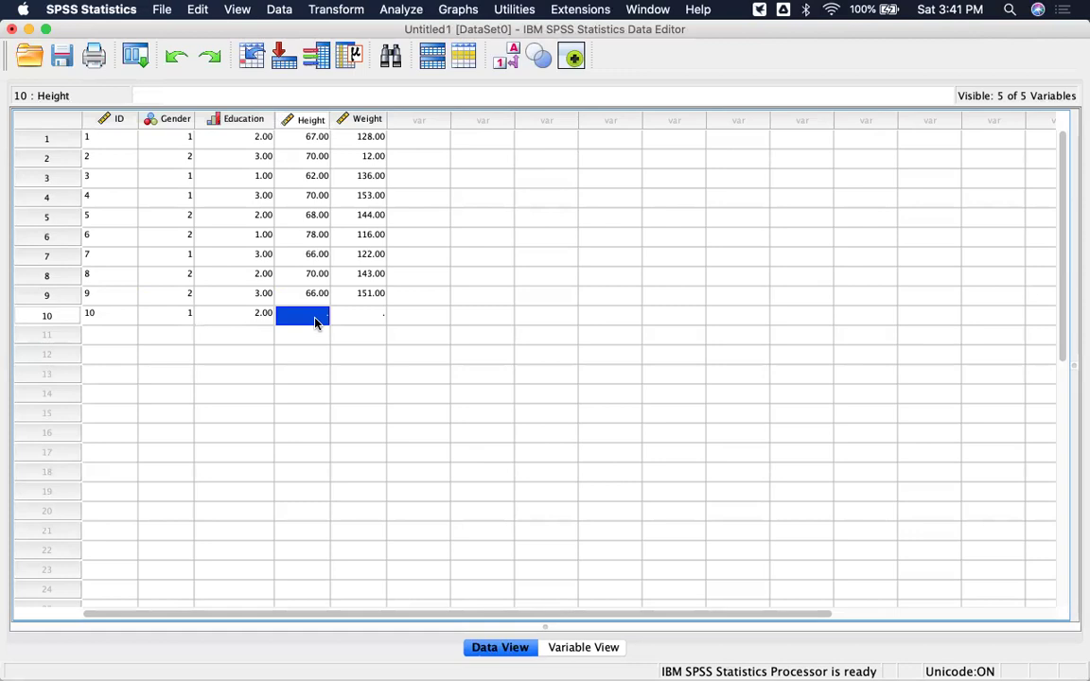
{"action": "type", "text": "65"}
{"action": "left_click", "coordinate": [372, 321]}
{"action": "type", "text": "151"}
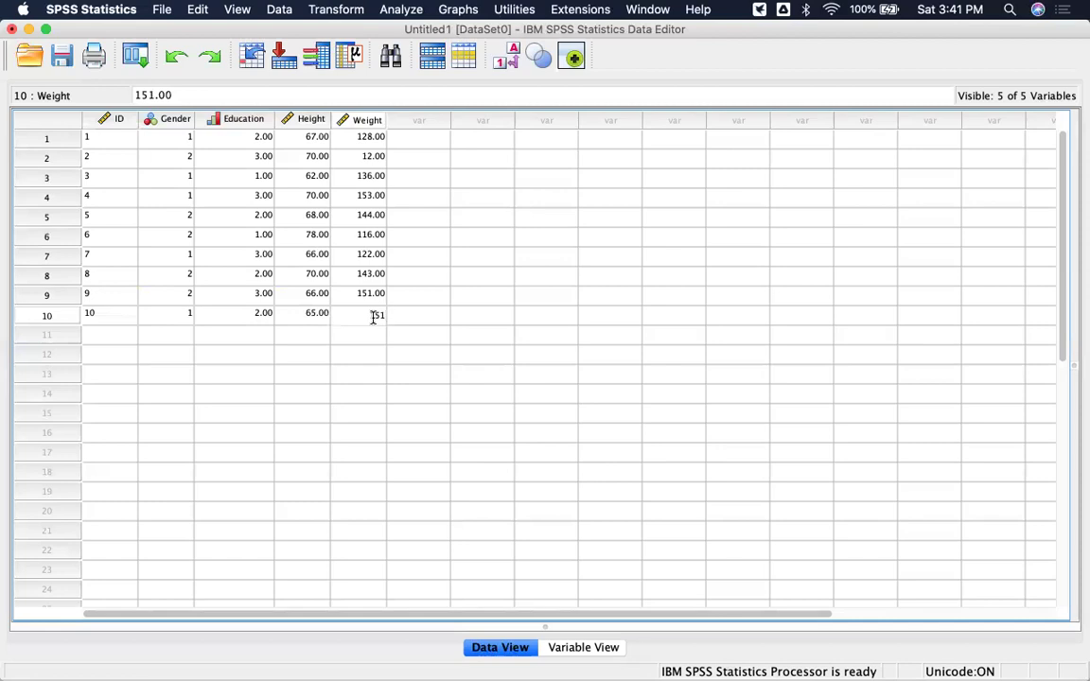
{"action": "key", "text": "Return"}
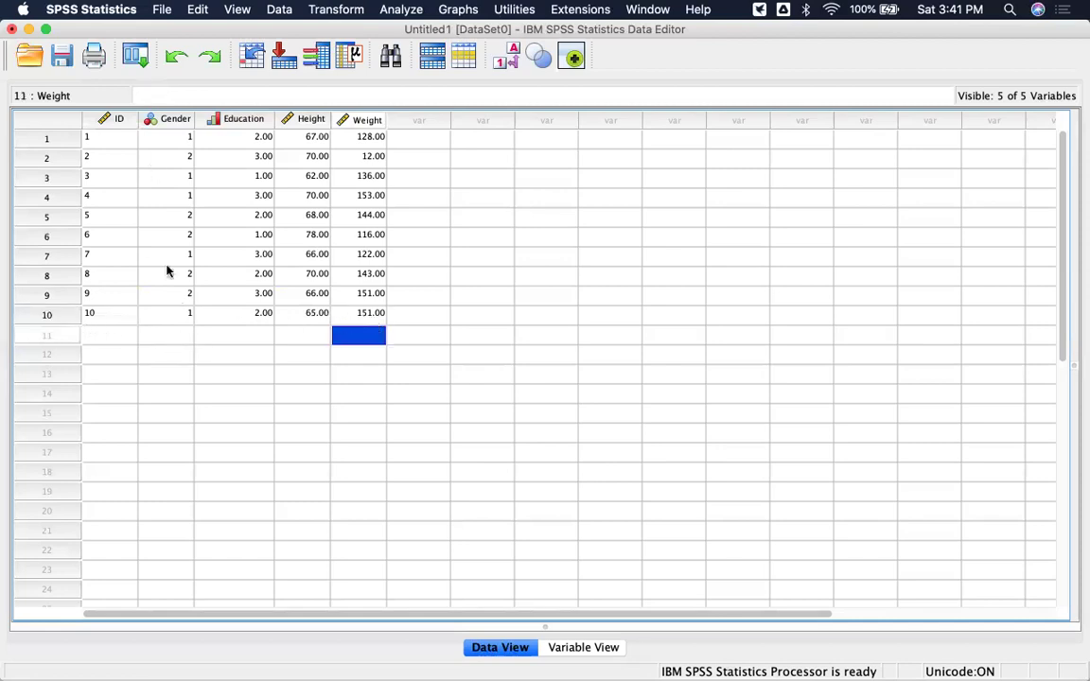
Enter IDs 11 and 12 for two new cases below the tenth case.
{"action": "left_click", "coordinate": [100, 338]}
{"action": "type", "text": "11"}
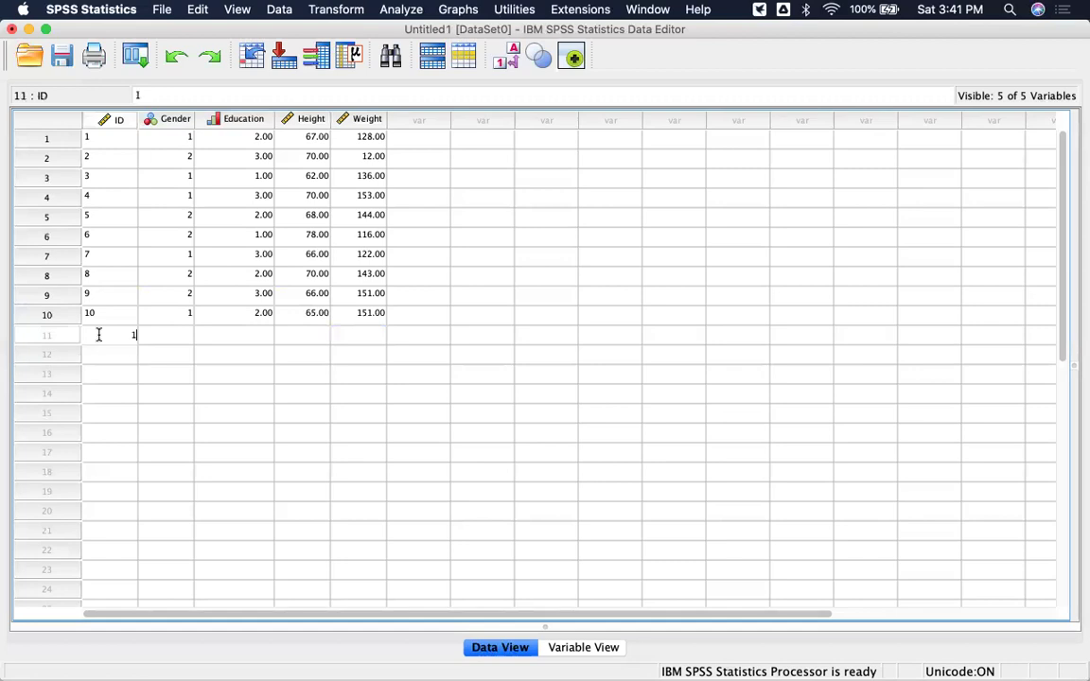
{"action": "left_click", "coordinate": [111, 360]}
{"action": "type", "text": "11"}
{"action": "key", "text": "BackSpace"}
{"action": "type", "text": "2"}
{"action": "left_click", "coordinate": [248, 374]}
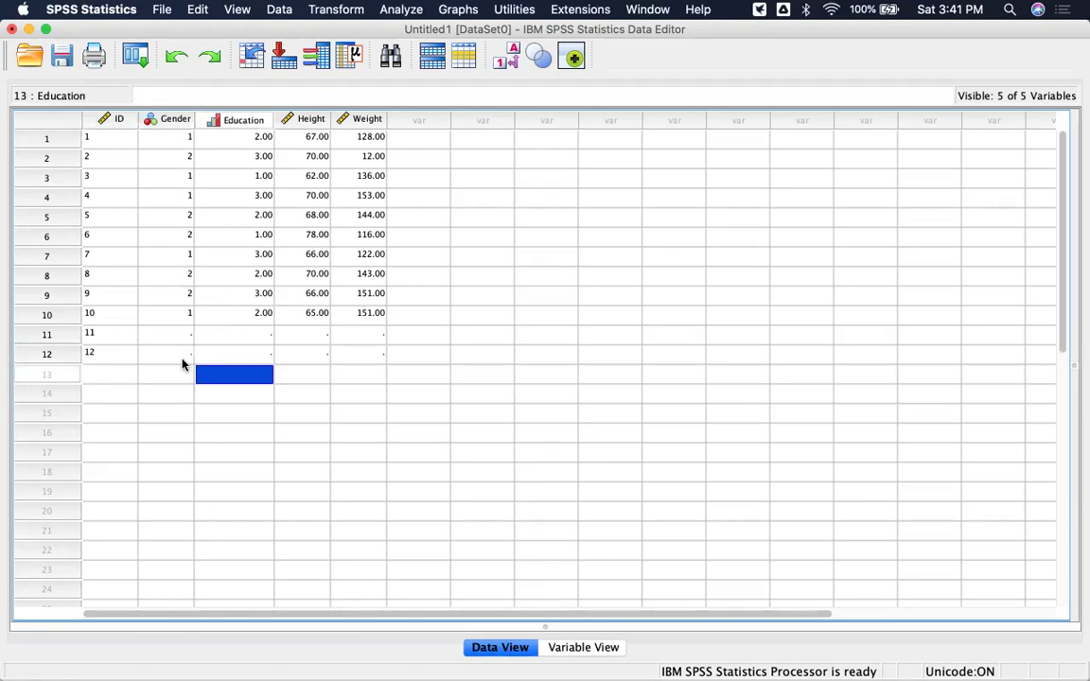
{"action": "left_click", "coordinate": [264, 333]}
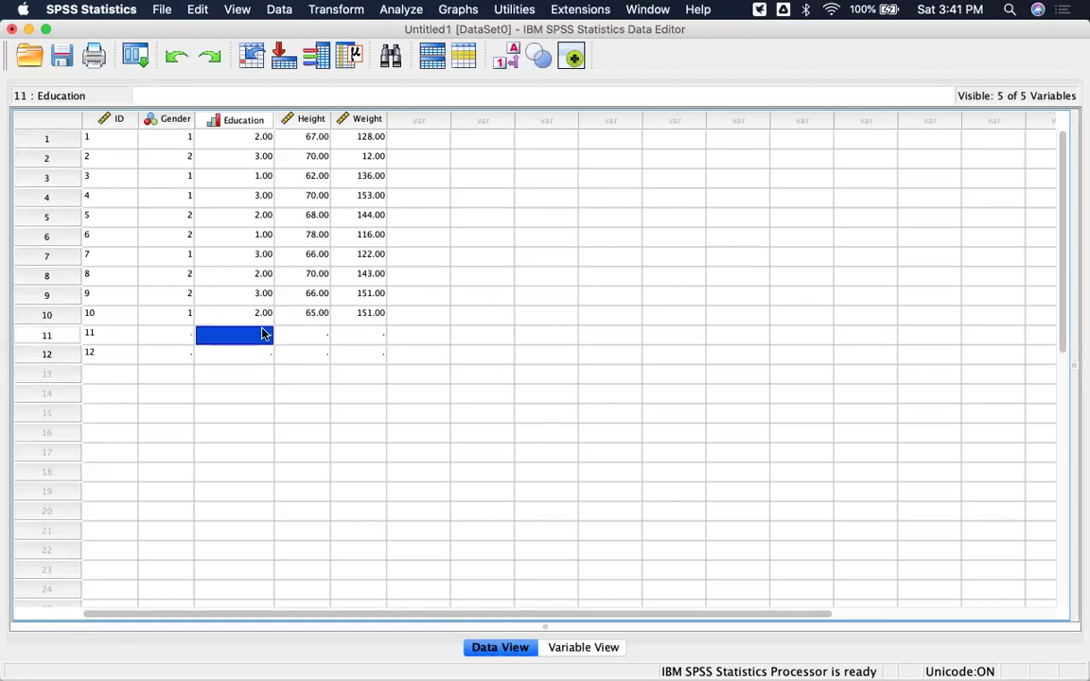
{"action": "type", "text": "80"}
{"action": "left_click", "coordinate": [323, 334]}
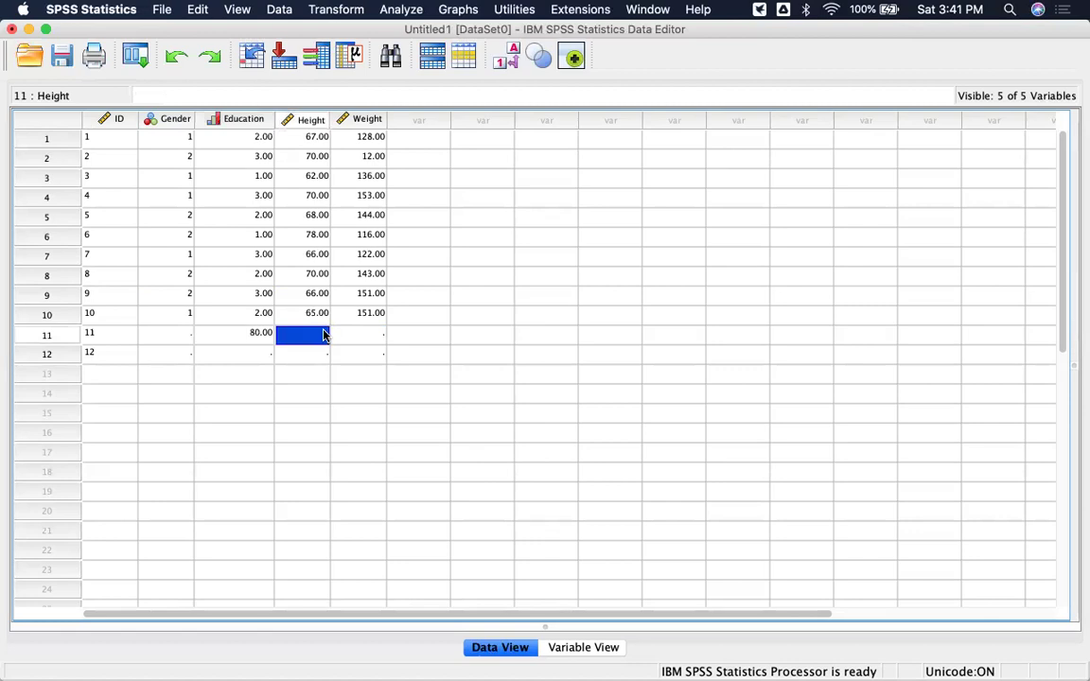
Set Education to 3 for the eleventh case.
{"action": "left_click", "coordinate": [250, 336]}
{"action": "key", "text": "BackSpace"}
{"action": "type", "text": "3"}
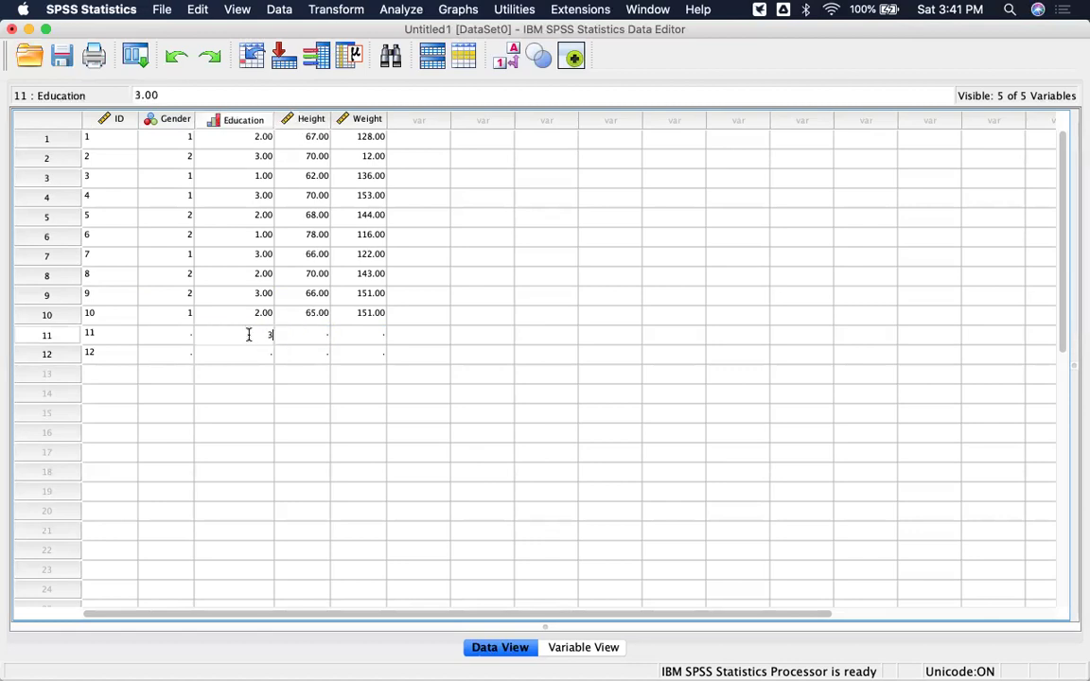
{"action": "left_click", "coordinate": [322, 338]}
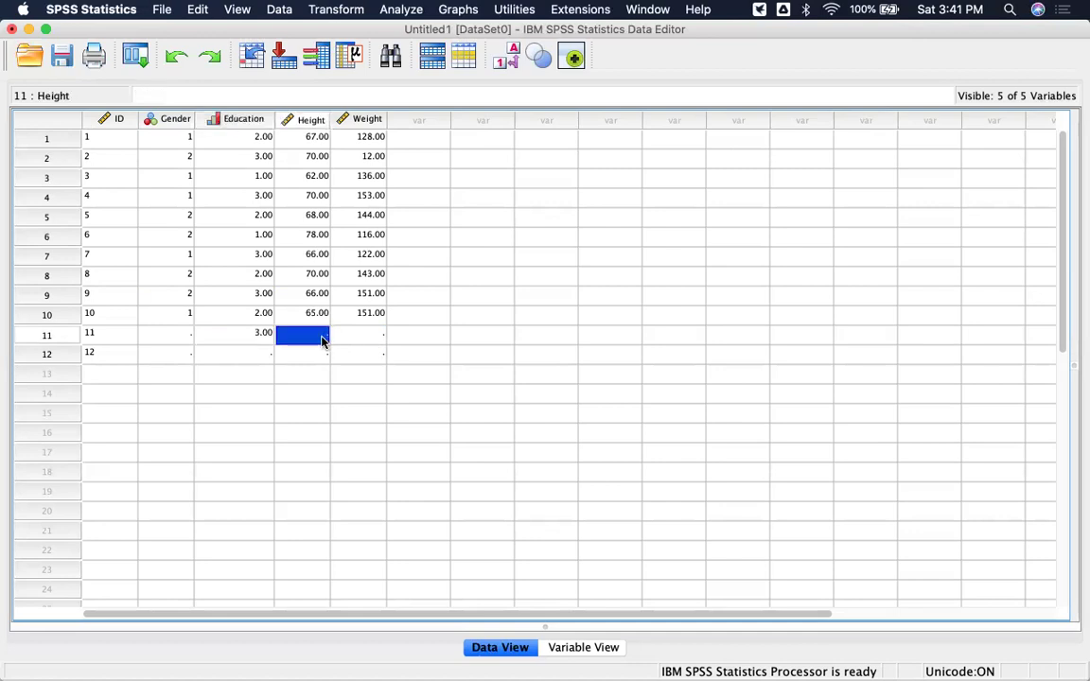
{"action": "type", "text": "160"}
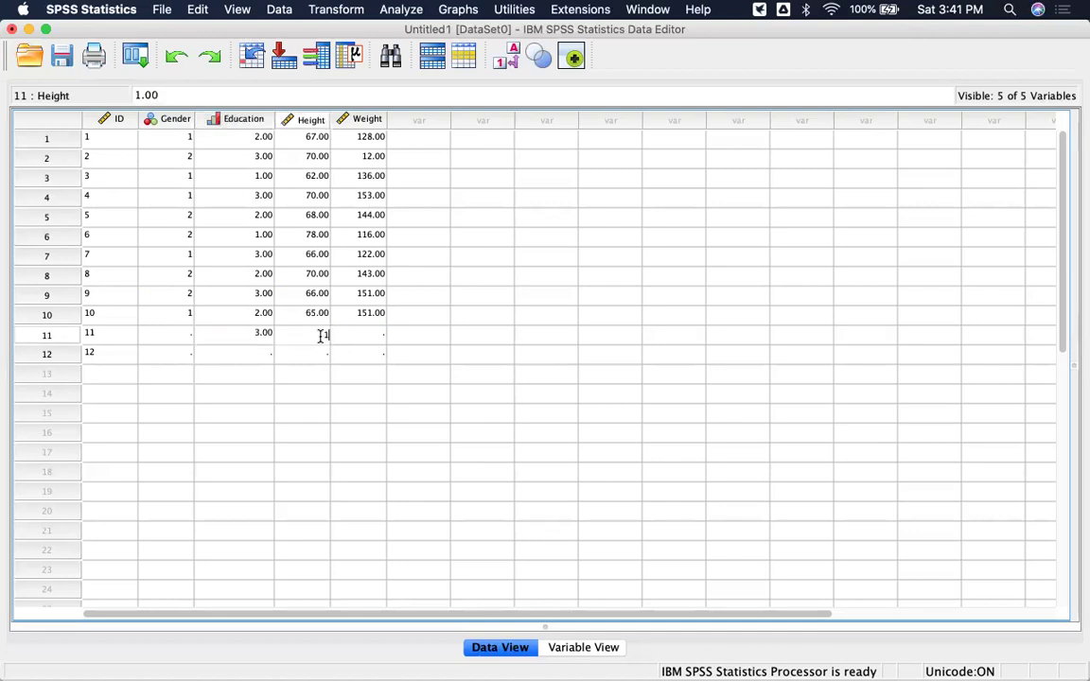
{"action": "left_click", "coordinate": [369, 337]}
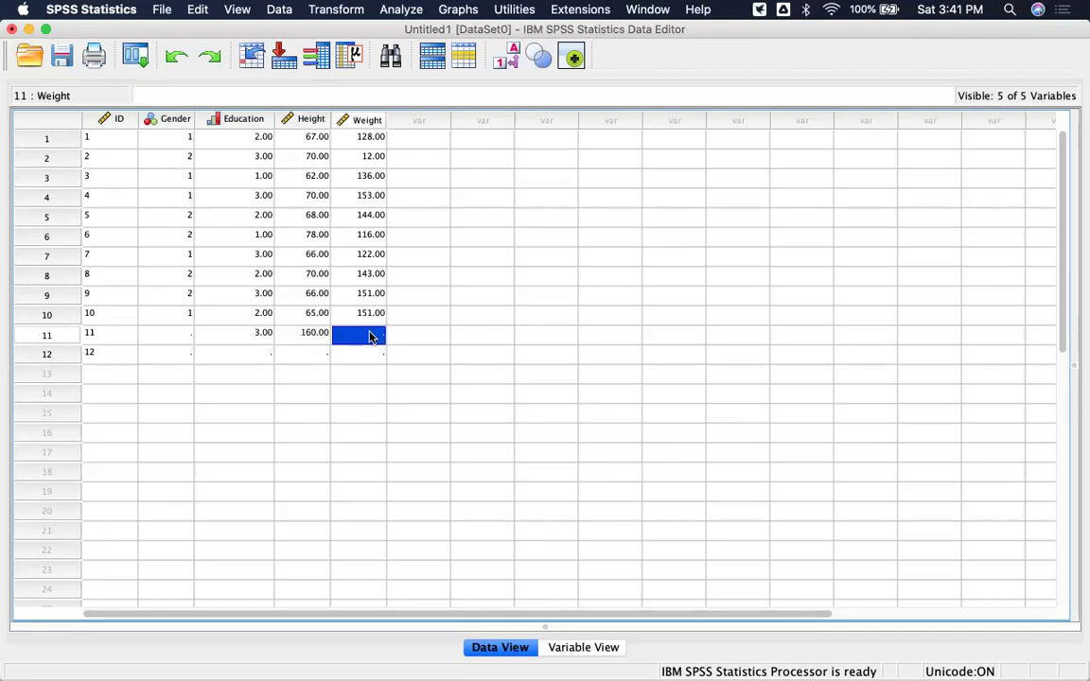
Set Height to 89 and Weight to 118 for the eleventh case, leaving Gender empty.
{"action": "left_click", "coordinate": [312, 332]}
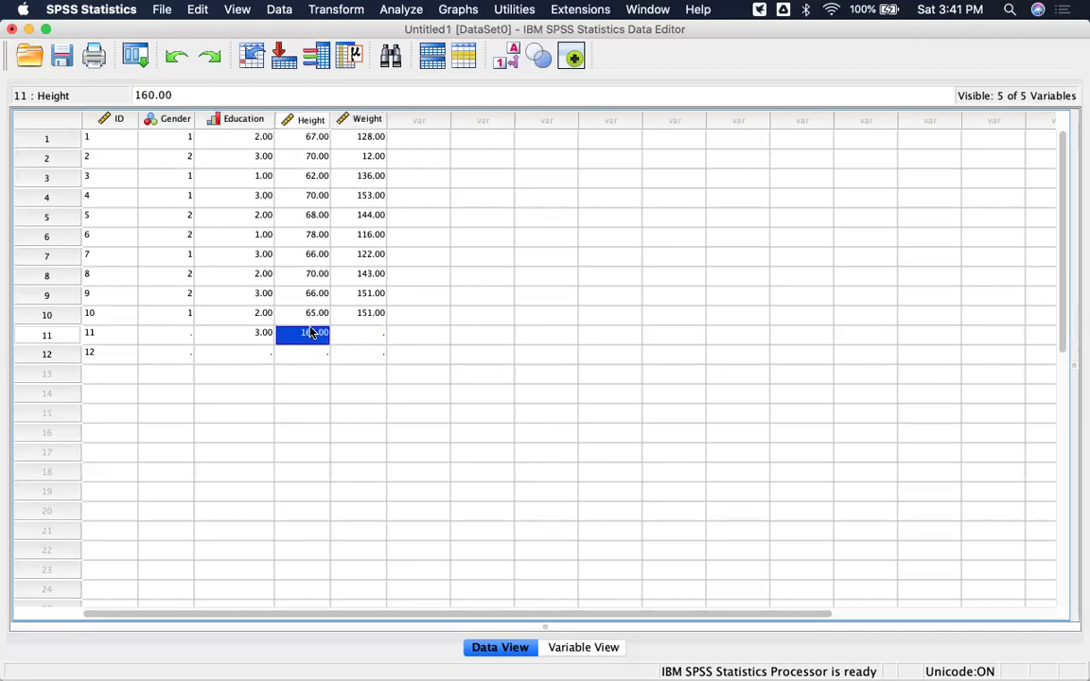
{"action": "double_click", "coordinate": [313, 333]}
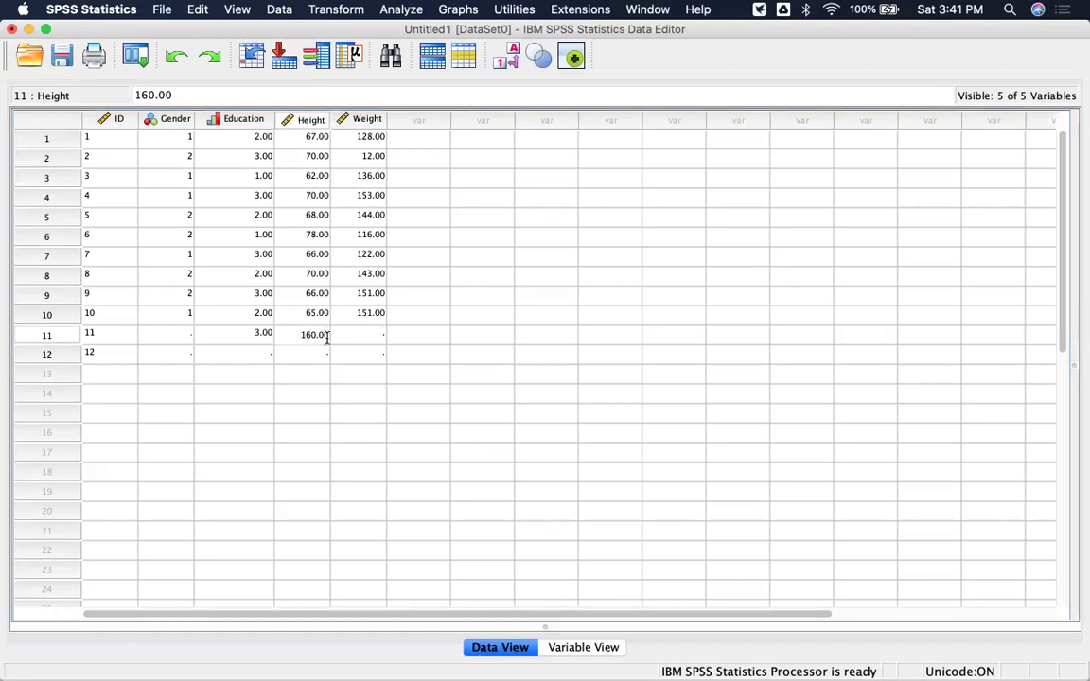
{"action": "key", "text": "Right"}
{"action": "key", "text": "Right"}
{"action": "key", "text": "BackSpace"}
{"action": "key", "text": "Delete"}
{"action": "key", "text": "BackSpace"}
{"action": "type", "text": "89"}
{"action": "left_click", "coordinate": [372, 335]}
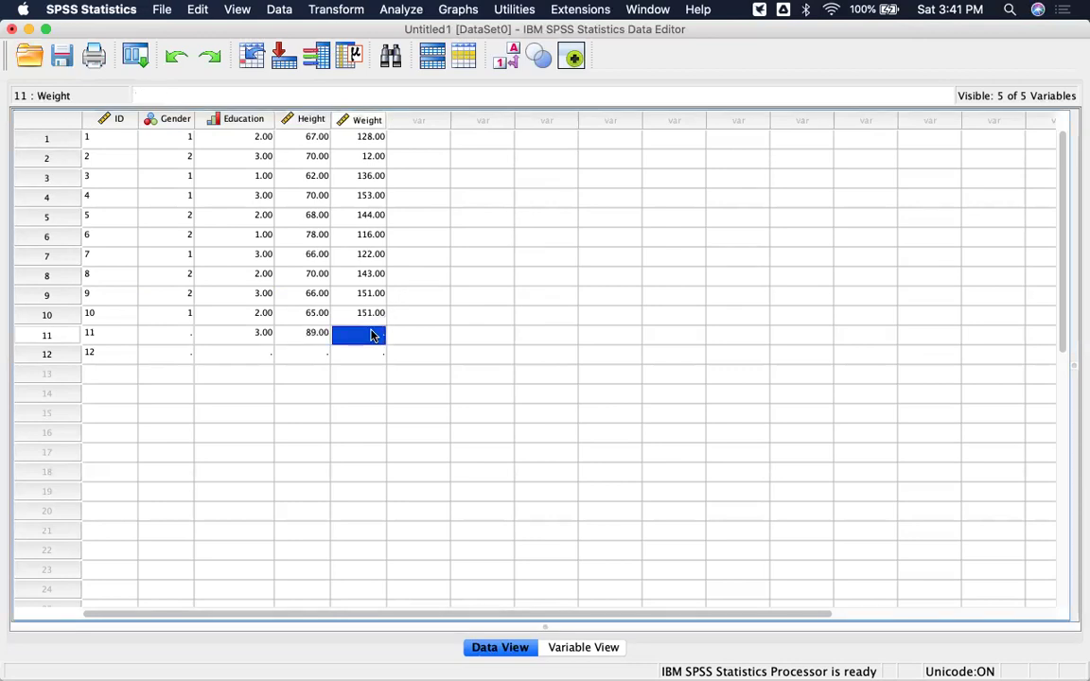
{"action": "type", "text": "118"}
Enter Education 2, Height 60 and Weight 140 for the twelfth case, leaving Gender empty.
{"action": "double_click", "coordinate": [265, 353]}
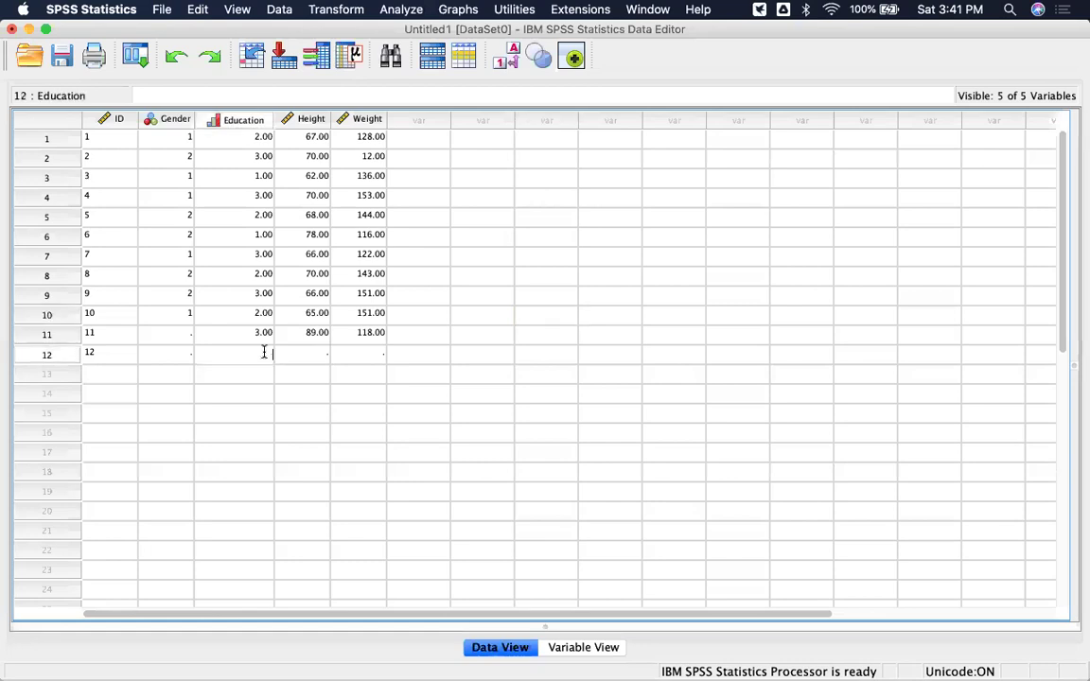
{"action": "type", "text": "2"}
{"action": "left_click", "coordinate": [322, 354]}
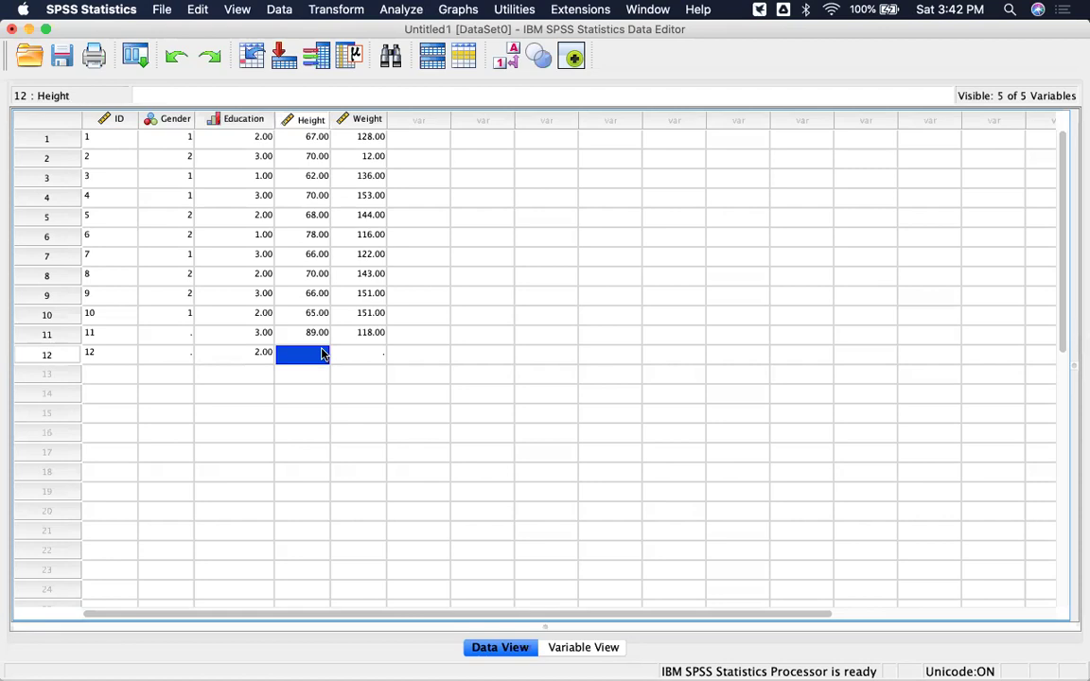
{"action": "type", "text": "60"}
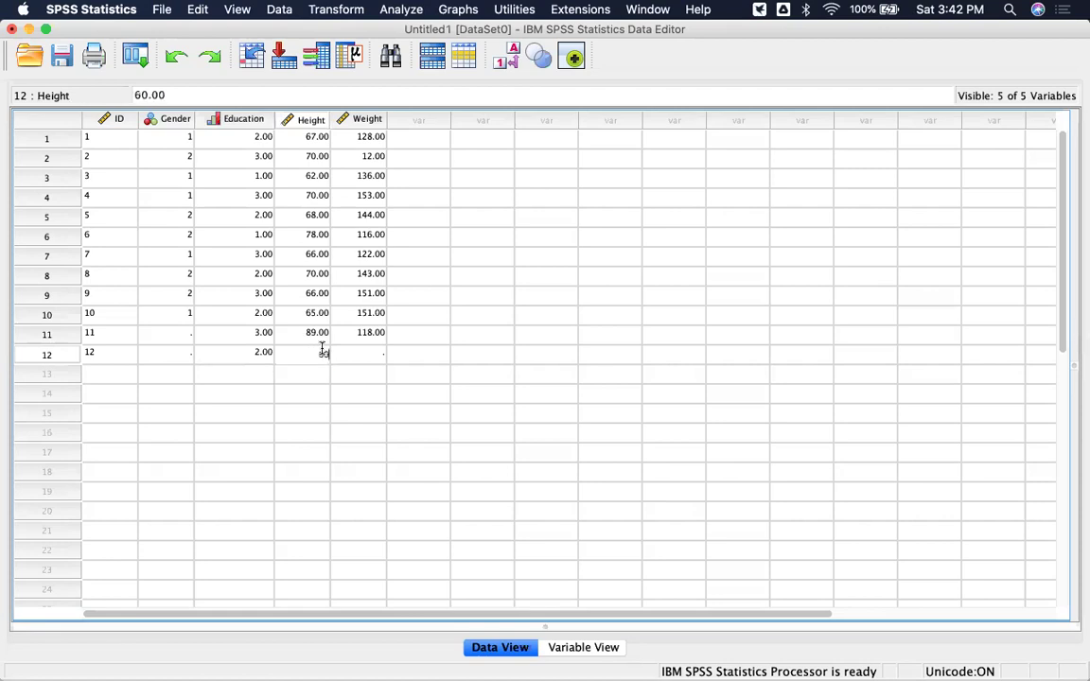
{"action": "left_click", "coordinate": [363, 352]}
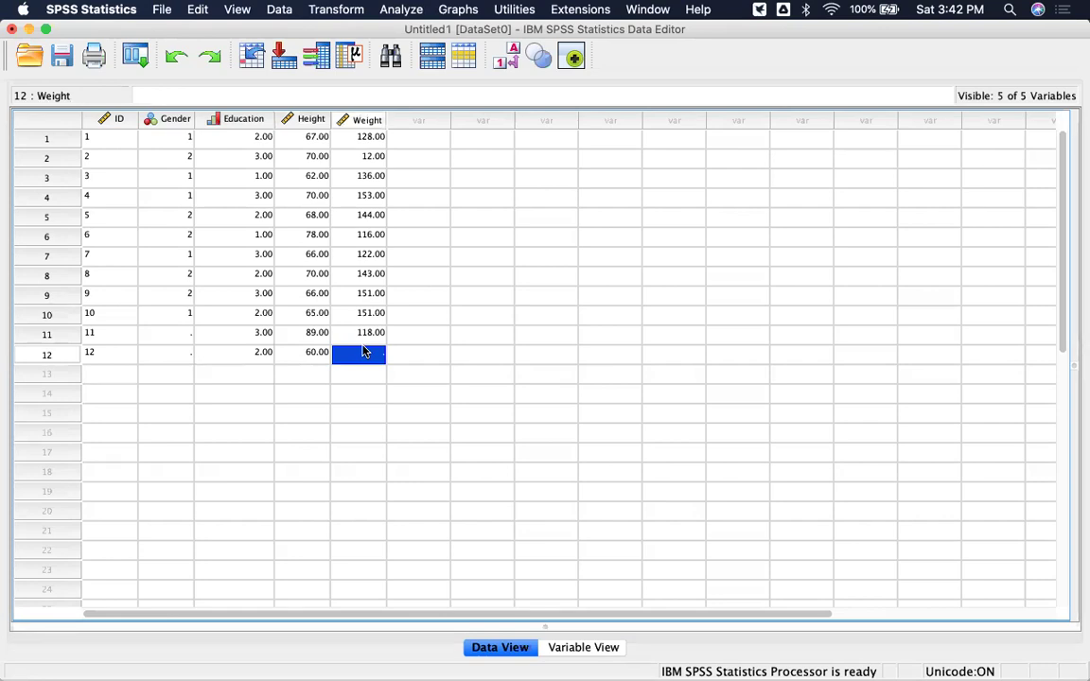
{"action": "type", "text": "140"}
{"action": "left_click", "coordinate": [563, 327]}
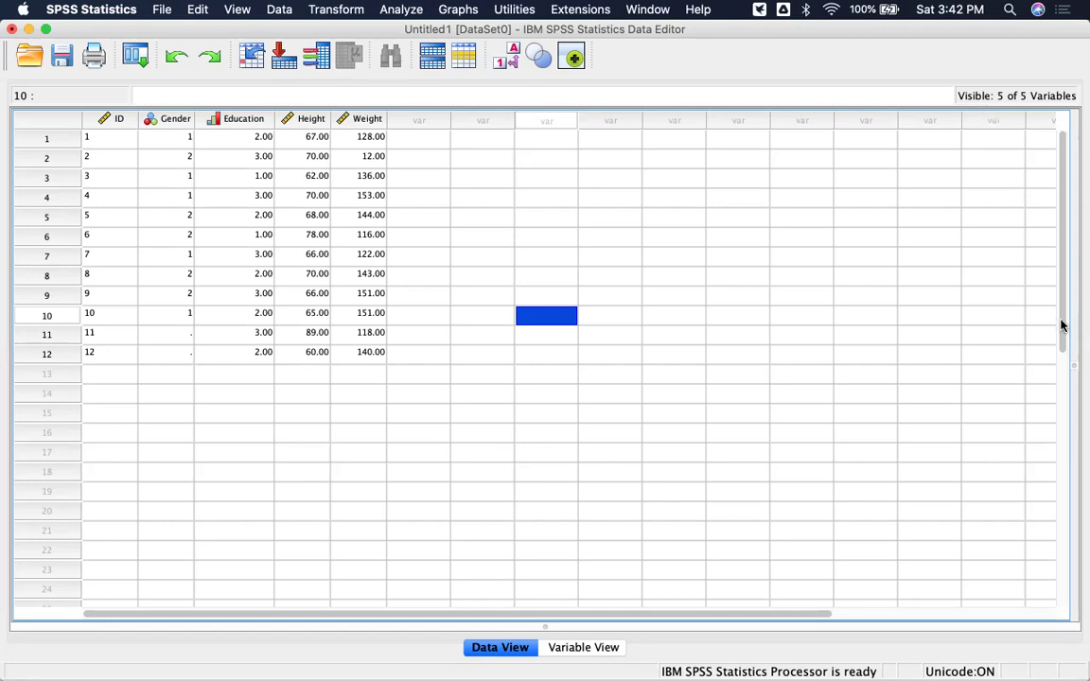
{"action": "left_click", "coordinate": [582, 647]}
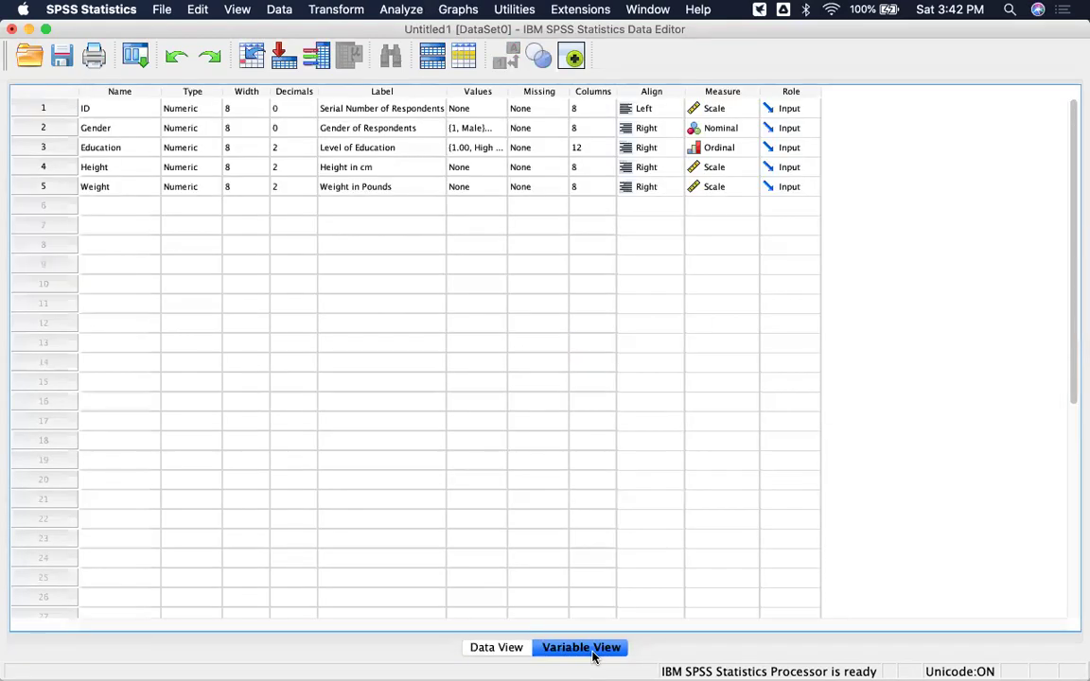
{"action": "left_click", "coordinate": [503, 647]}
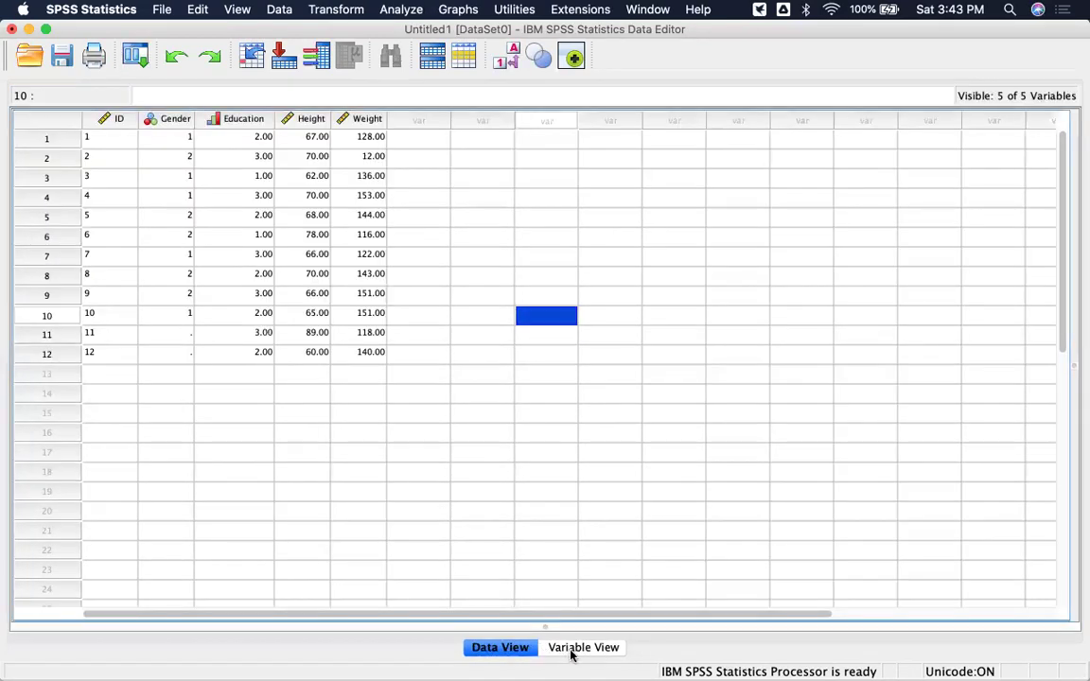
Define a sixth variable named Time_Agg with the label "Agreement to SPSS time".
{"action": "left_click", "coordinate": [577, 648]}
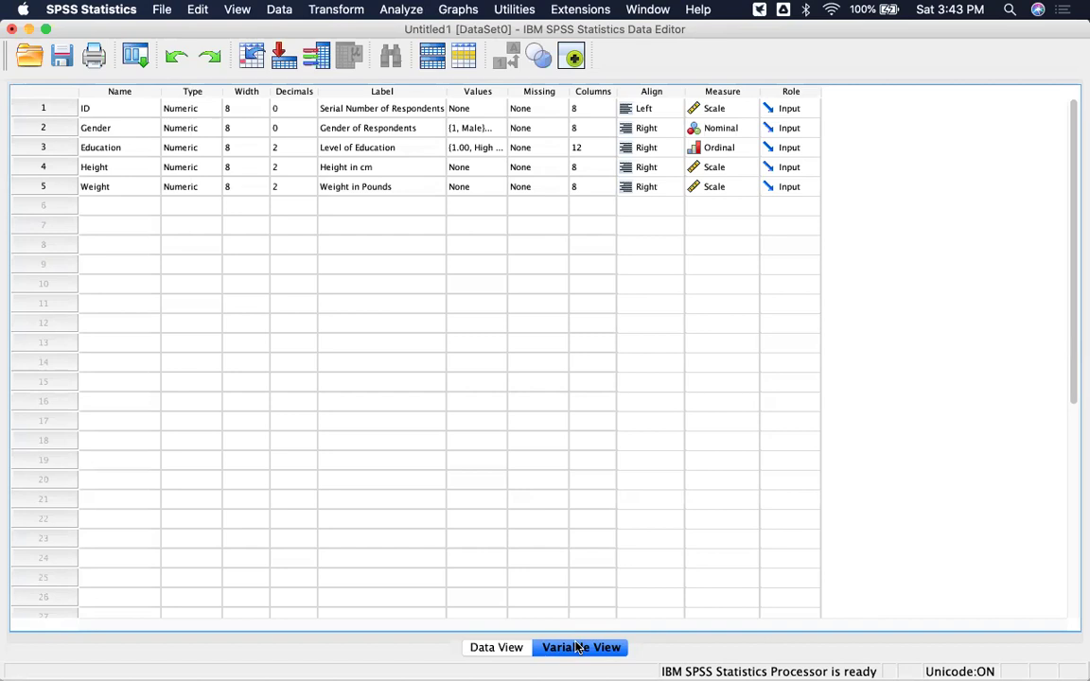
{"action": "left_click", "coordinate": [124, 205]}
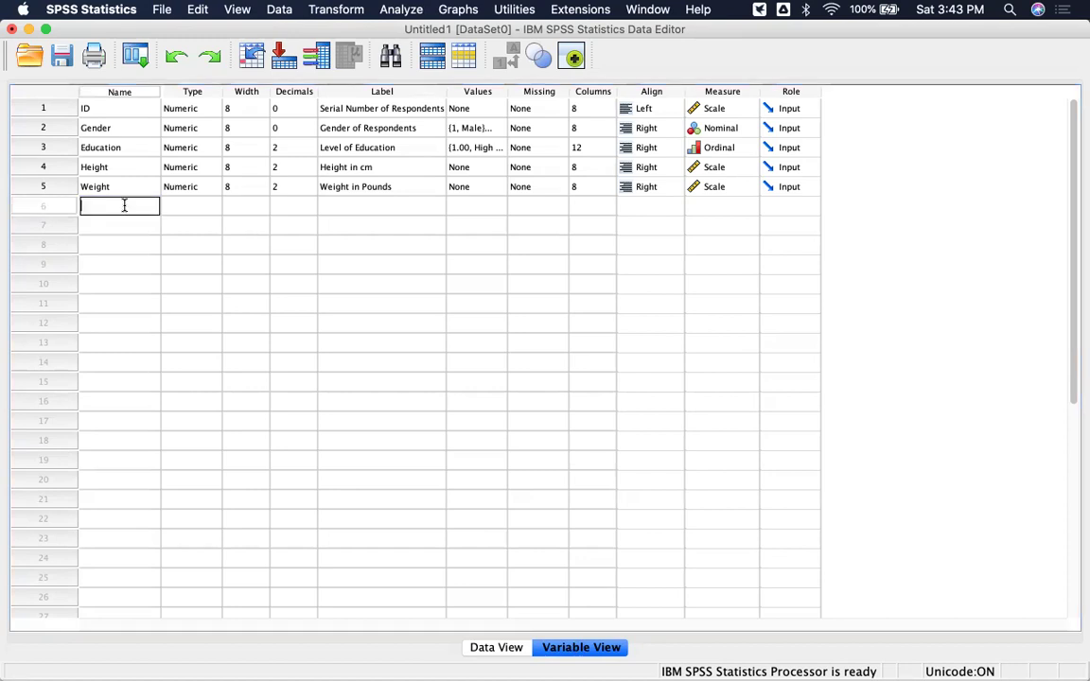
{"action": "type", "text": "Time_Agg"}
{"action": "left_click", "coordinate": [209, 225]}
{"action": "left_click", "coordinate": [342, 206]}
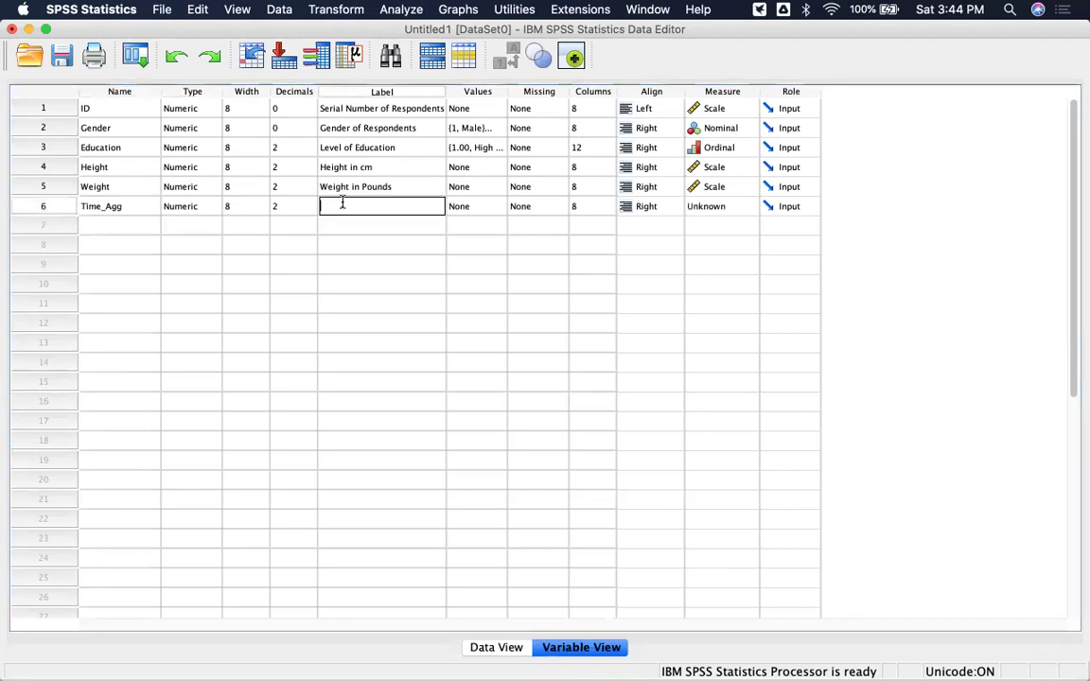
{"action": "type", "text": "Agreement to SPSS time"}
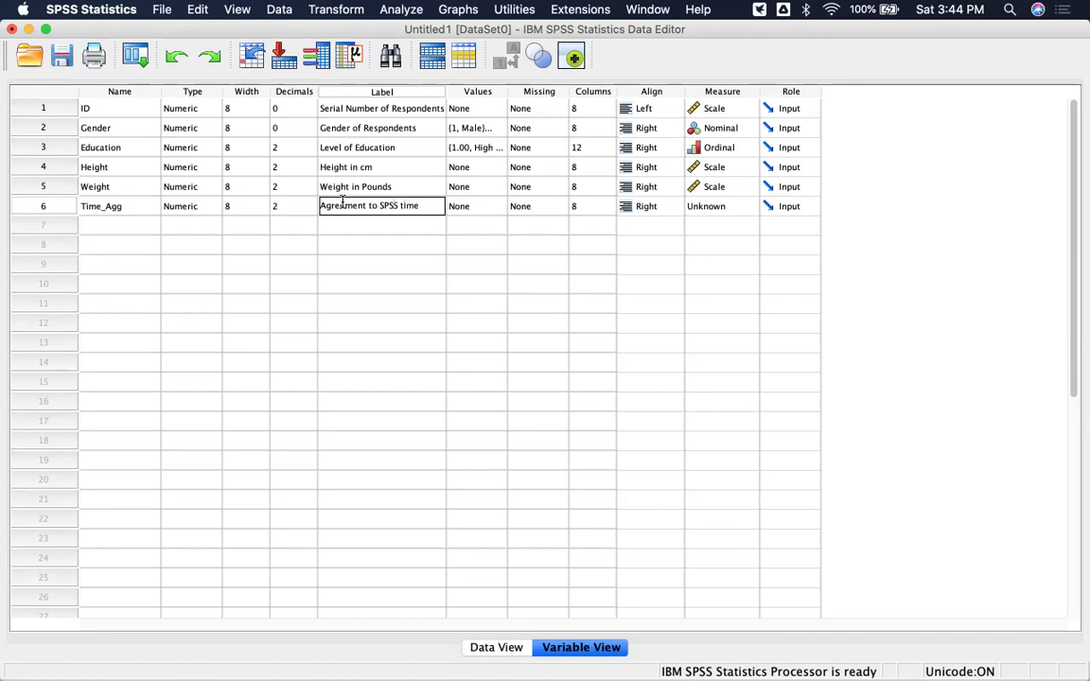
{"action": "left_click", "coordinate": [416, 264]}
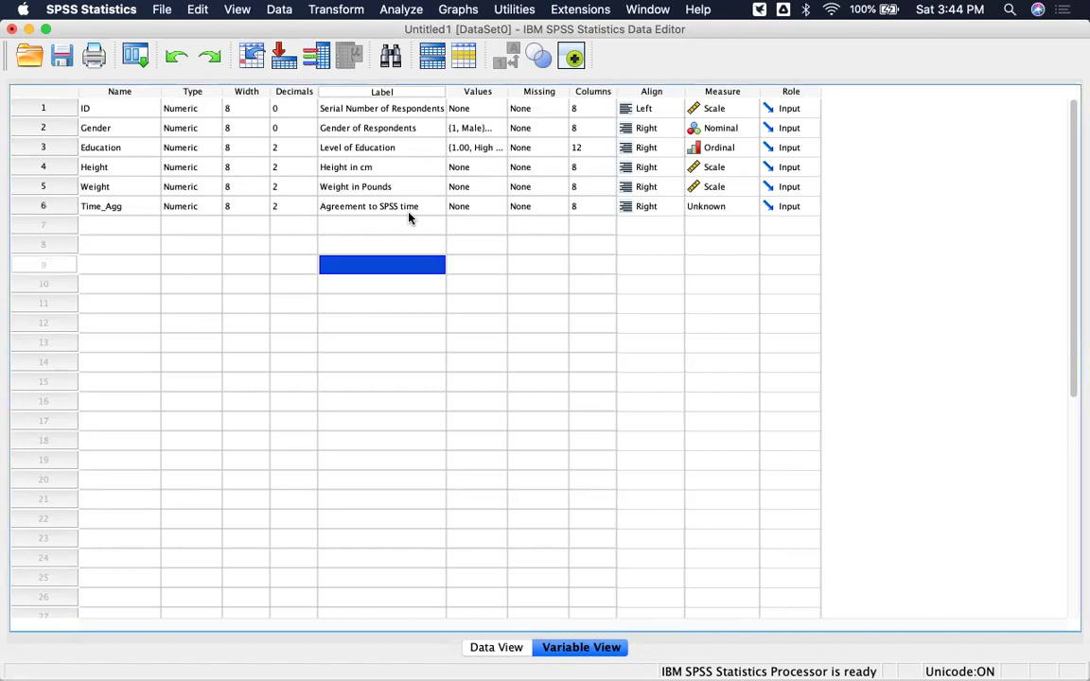
Add the value label 1 = "Strongly Disagree" to the Time_Agg variable.
{"action": "left_click", "coordinate": [491, 211]}
{"action": "left_click", "coordinate": [496, 207]}
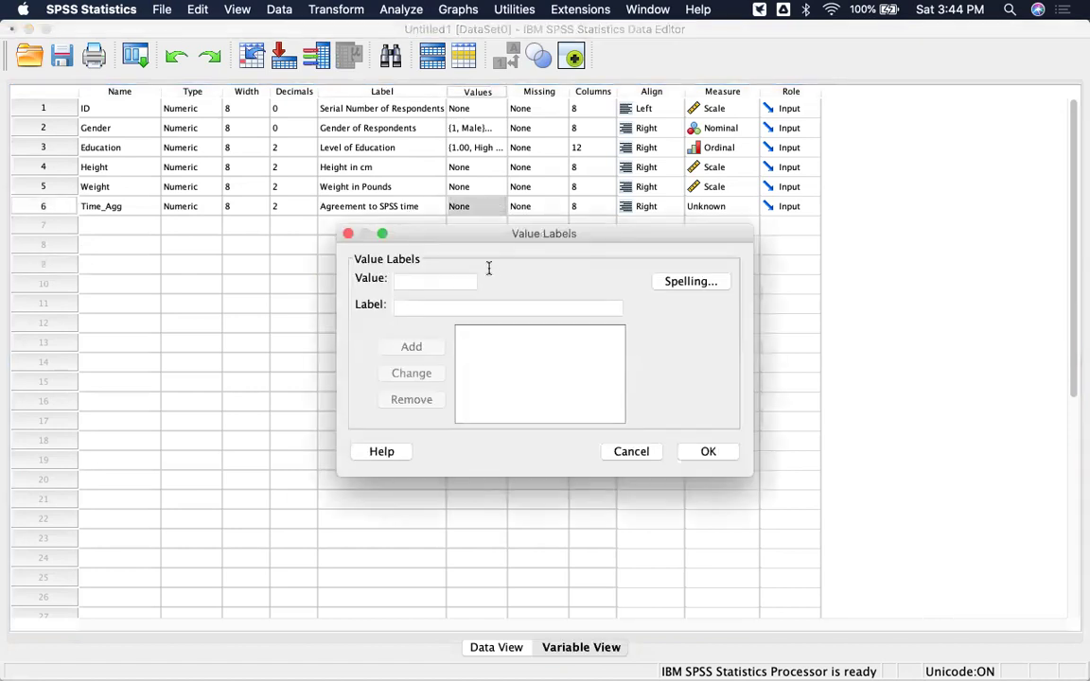
{"action": "type", "text": "1"}
{"action": "left_click", "coordinate": [416, 307]}
{"action": "type", "text": "S"}
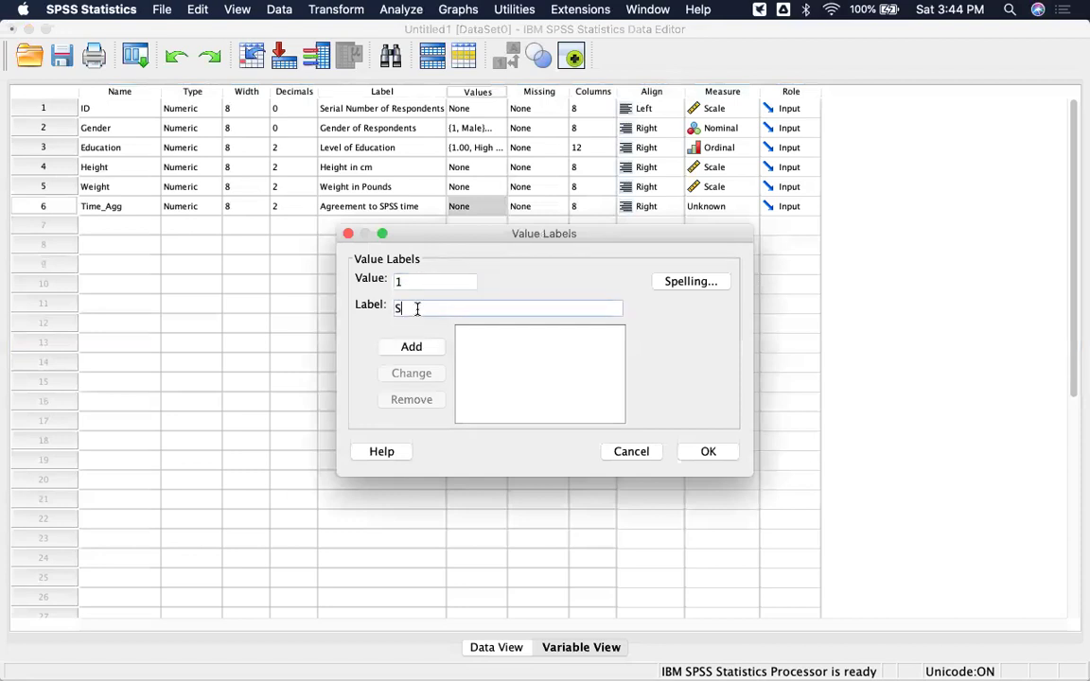
{"action": "type", "text": "trongly Disagree"}
{"action": "key", "text": "BackSpace"}
{"action": "key", "text": "BackSpace"}
{"action": "key", "text": "BackSpace"}
{"action": "type", "text": "reee"}
{"action": "key", "text": "BackSpace"}
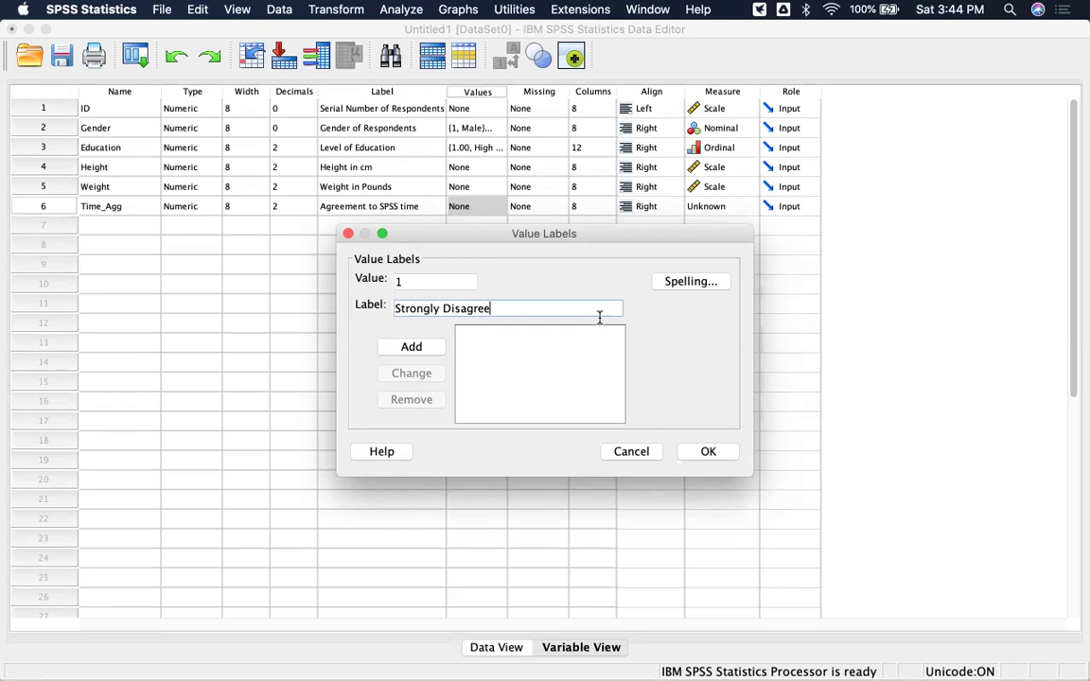
{"action": "left_click", "coordinate": [426, 347]}
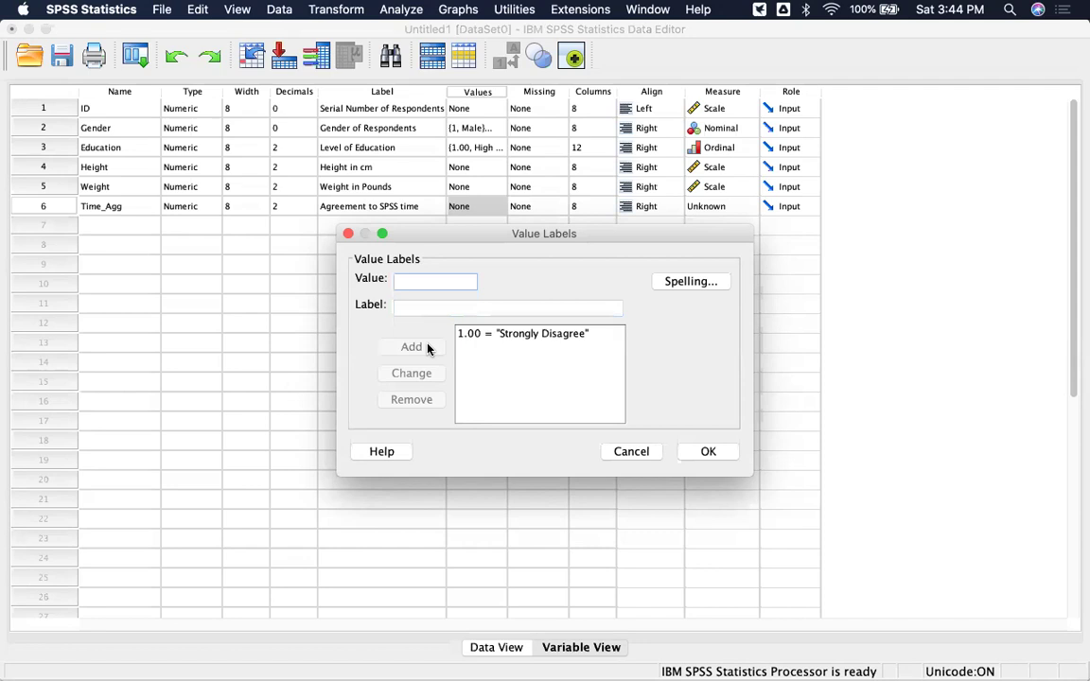
Add the value labels 2 = "Disagree" and 3 = "Neutral" for Time_Agg.
{"action": "type", "text": "2"}
{"action": "left_click", "coordinate": [426, 313]}
{"action": "type", "text": "Disagree"}
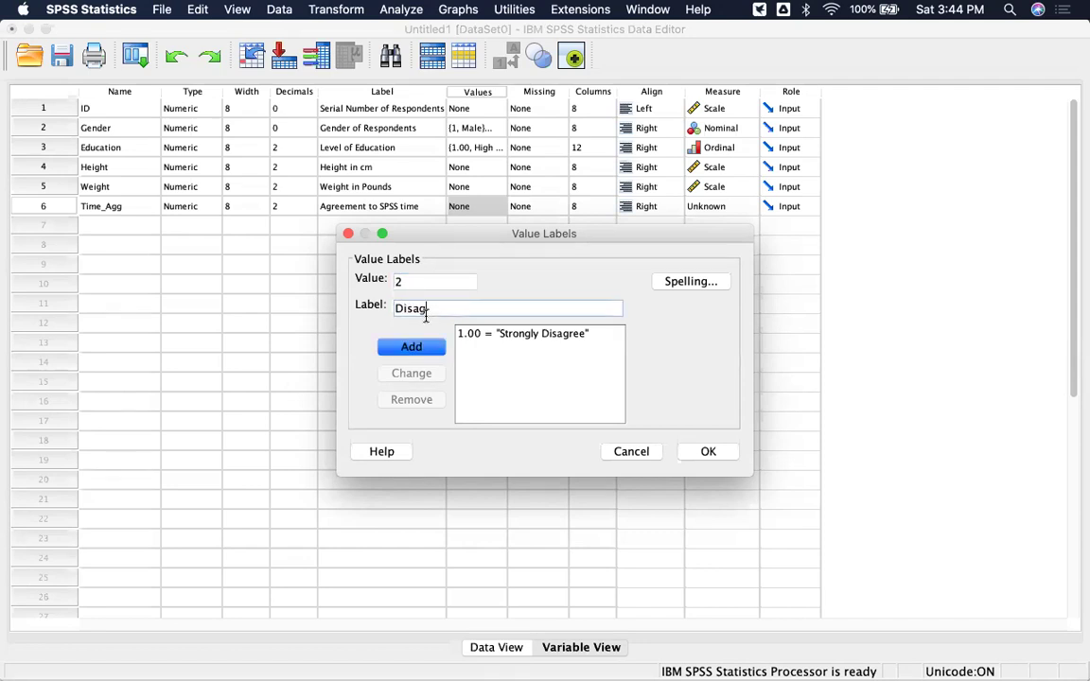
{"action": "left_click", "coordinate": [421, 347]}
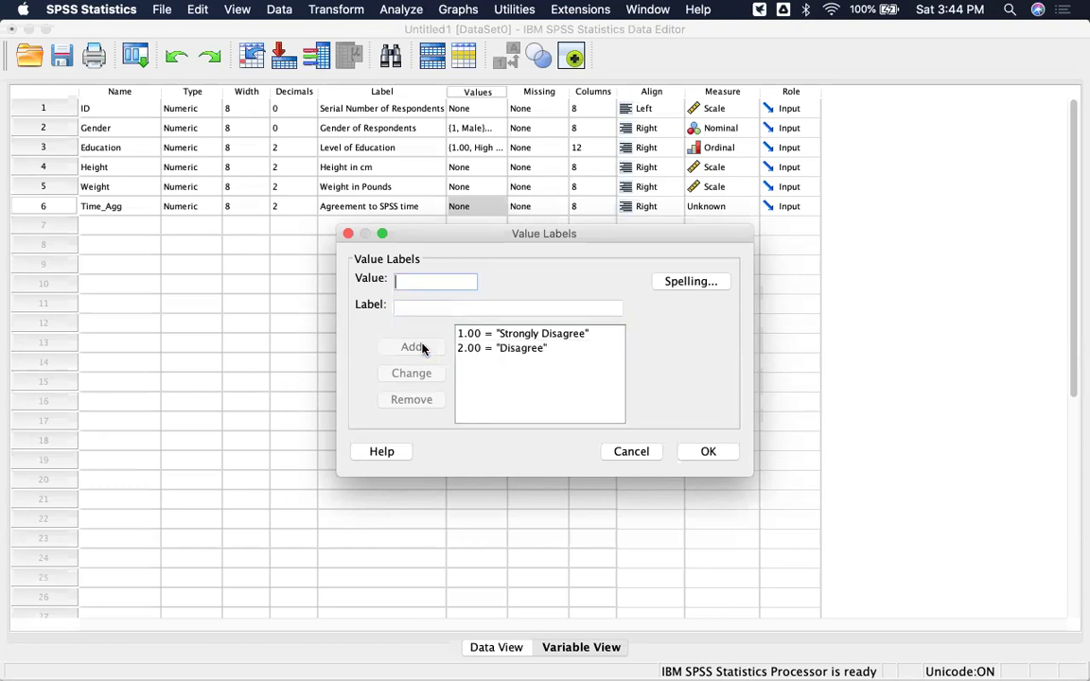
{"action": "type", "text": "3"}
{"action": "left_click", "coordinate": [422, 310]}
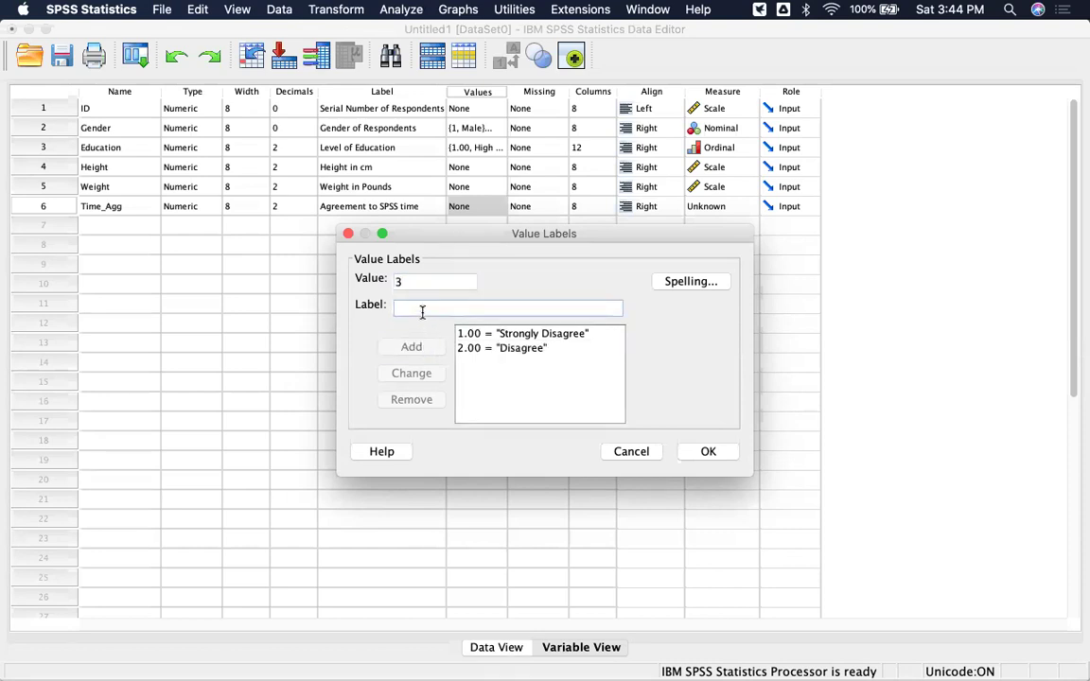
{"action": "type", "text": "N"}
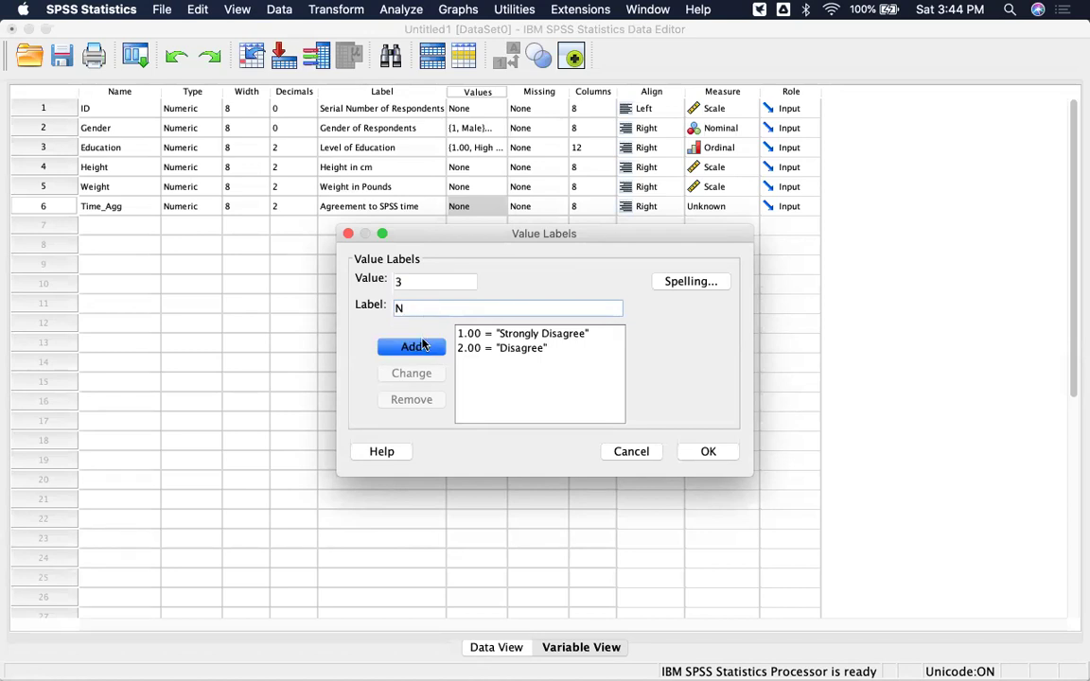
{"action": "type", "text": "eutral"}
{"action": "left_click", "coordinate": [422, 345]}
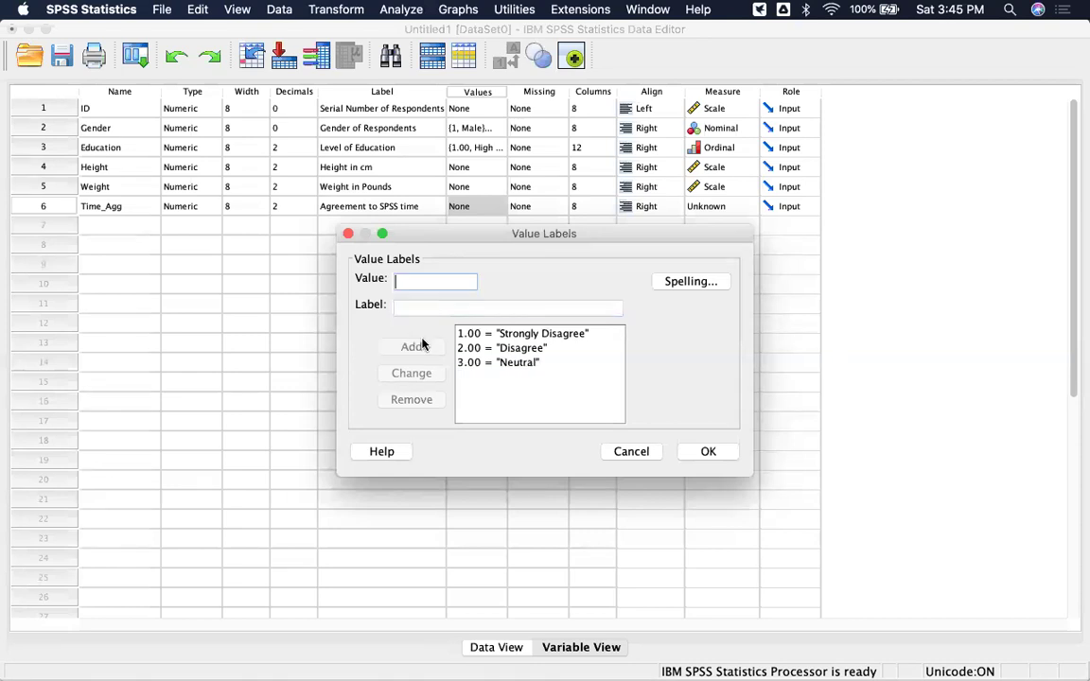
Add the value labels 4 = "Agree" and 5 = "Strongly Agreee" for Time_Agg.
{"action": "type", "text": "4"}
{"action": "left_click", "coordinate": [419, 305]}
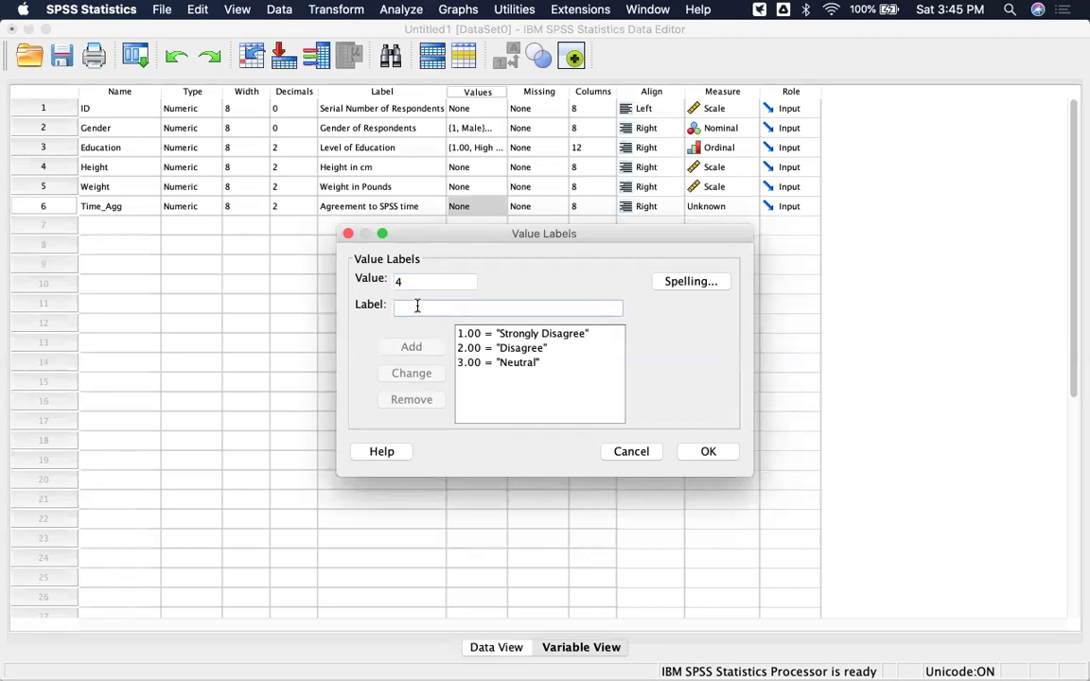
{"action": "type", "text": "Agree"}
{"action": "left_click", "coordinate": [418, 347]}
{"action": "type", "text": "5"}
{"action": "left_click", "coordinate": [417, 308]}
{"action": "type", "text": "S"}
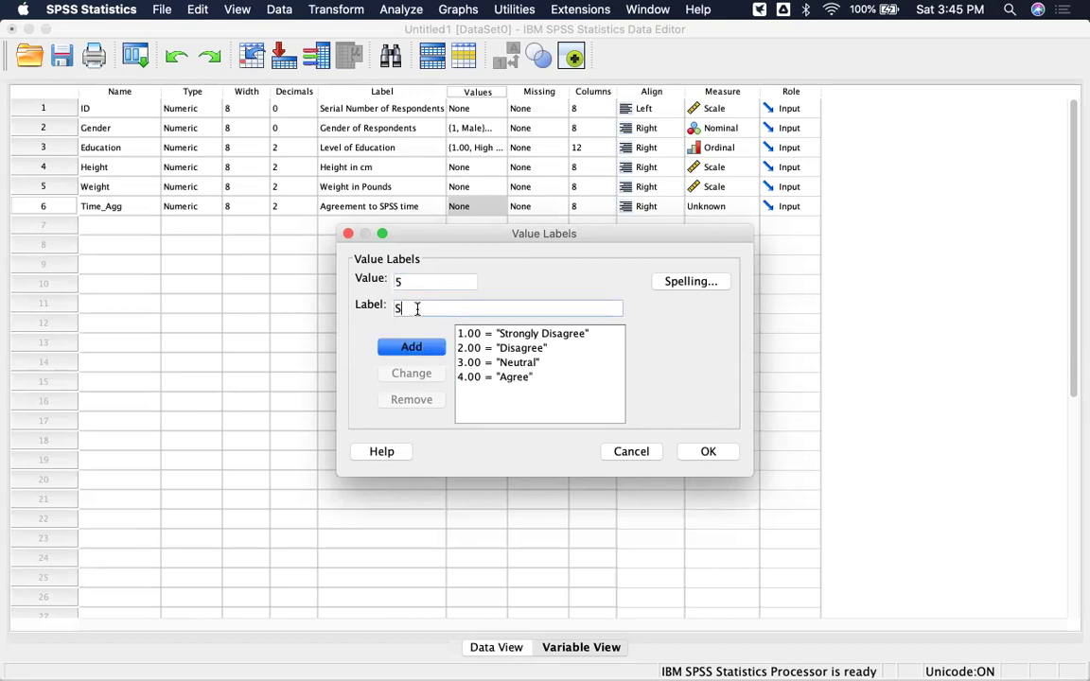
{"action": "type", "text": "trongly Agreee"}
{"action": "left_click", "coordinate": [408, 351]}
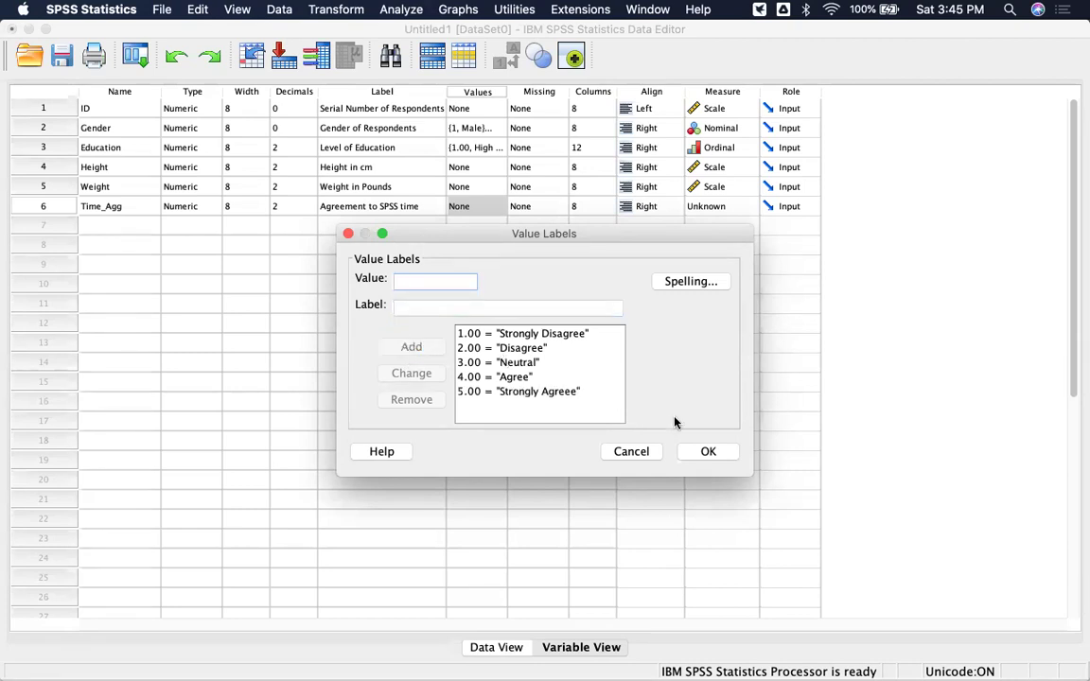
Apply the Time_Agg value labels and set the variable to 0 decimals with the Ordinal measurement level.
{"action": "left_click", "coordinate": [708, 453]}
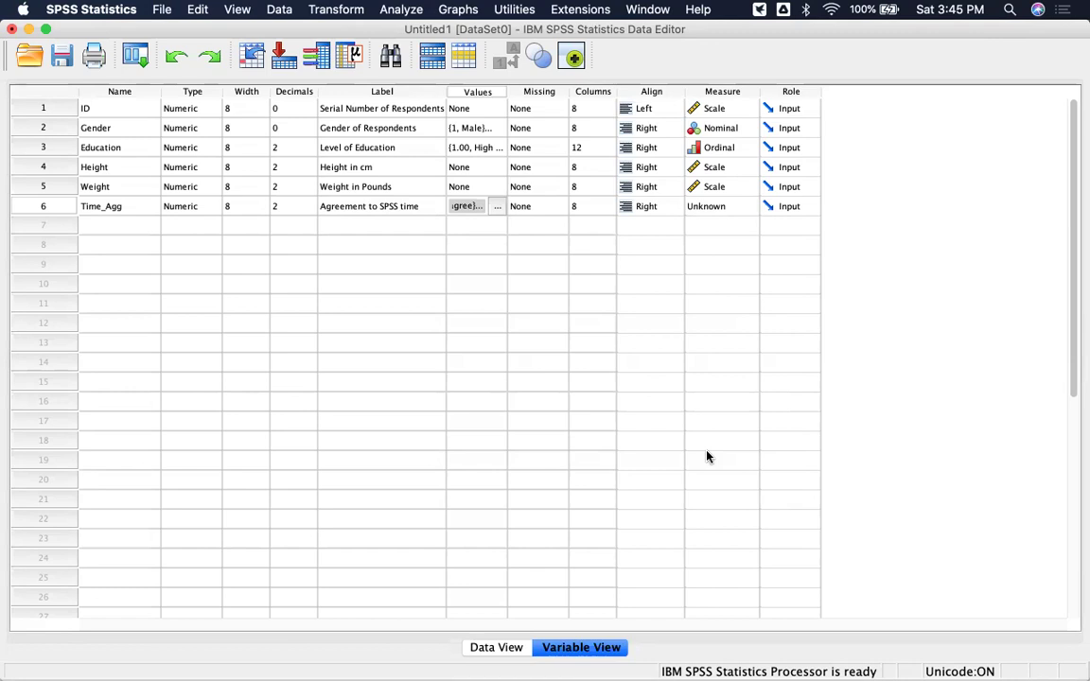
{"action": "left_click", "coordinate": [303, 207]}
{"action": "left_click", "coordinate": [310, 202]}
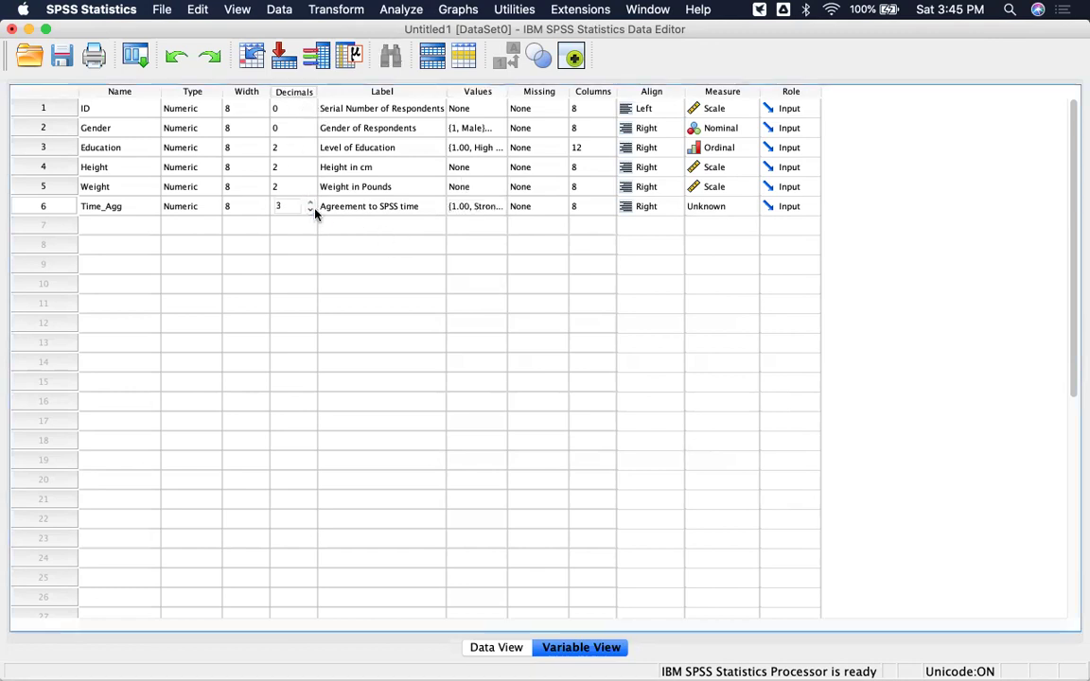
{"action": "left_click", "coordinate": [383, 224]}
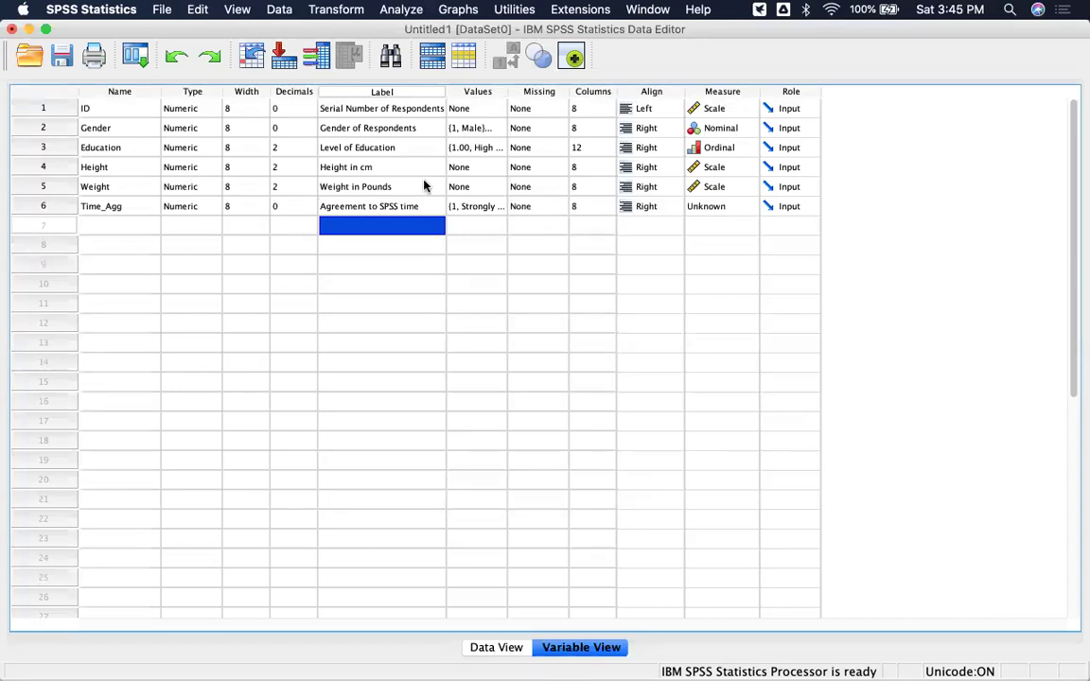
{"action": "left_click", "coordinate": [737, 208]}
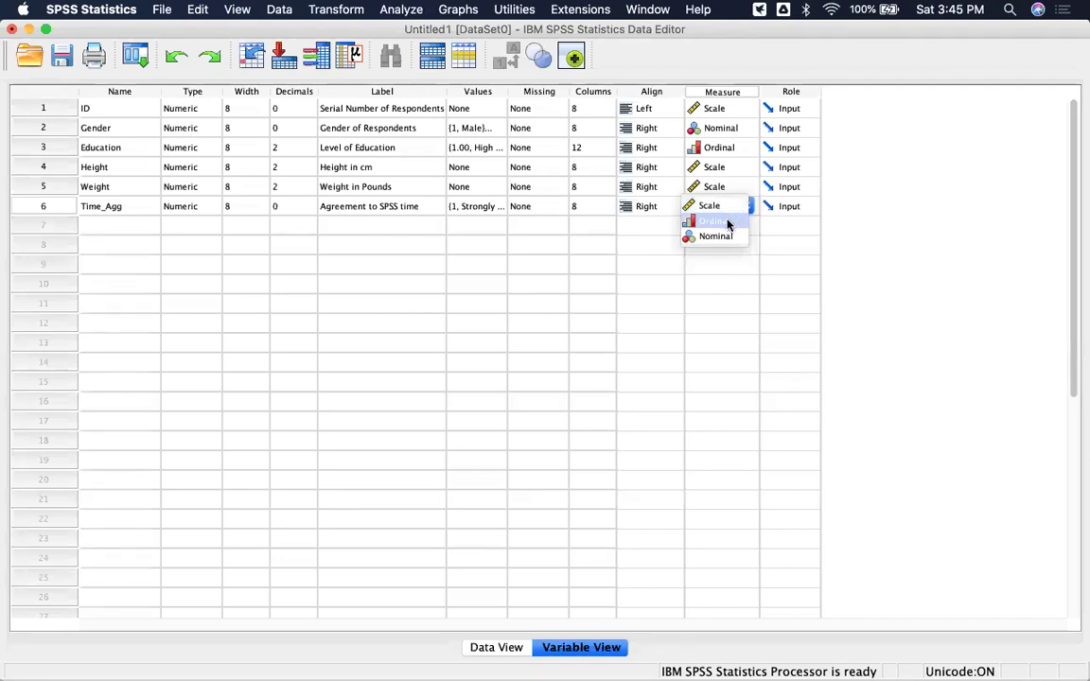
{"action": "left_click", "coordinate": [716, 221]}
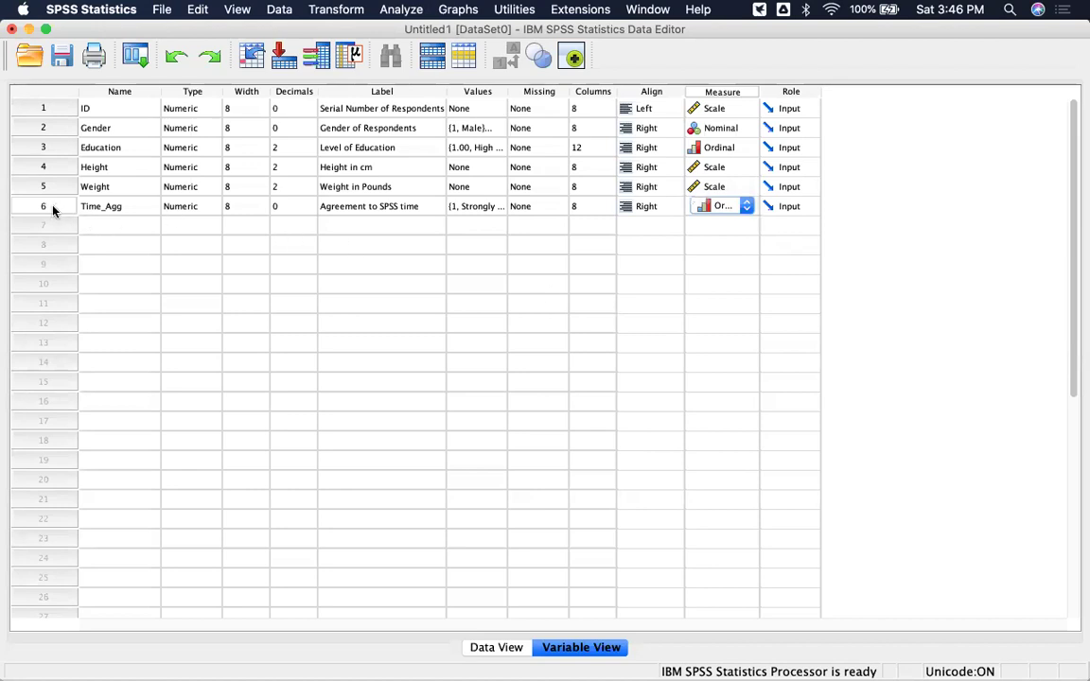
{"action": "left_click", "coordinate": [66, 226]}
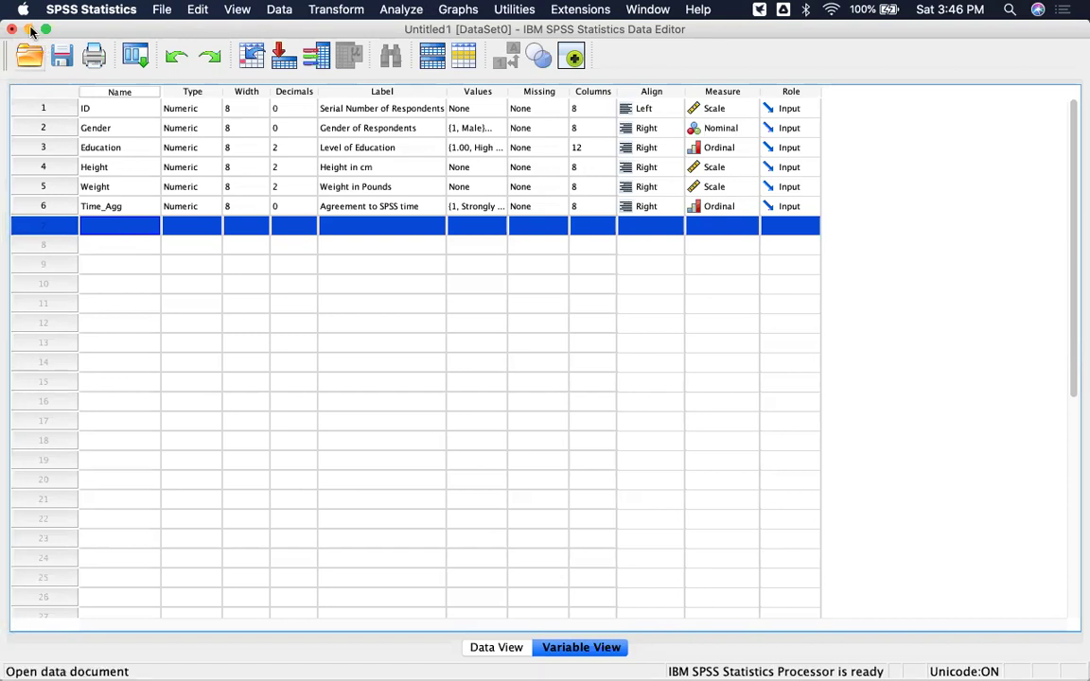
{"action": "left_click", "coordinate": [159, 11]}
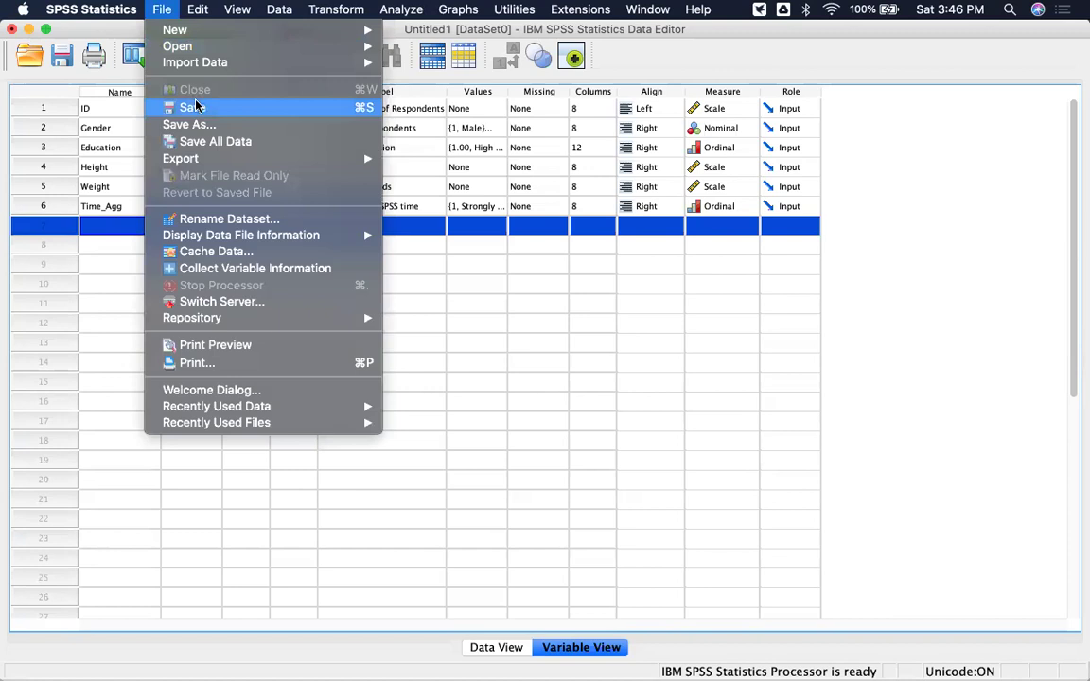
{"action": "left_click", "coordinate": [196, 106]}
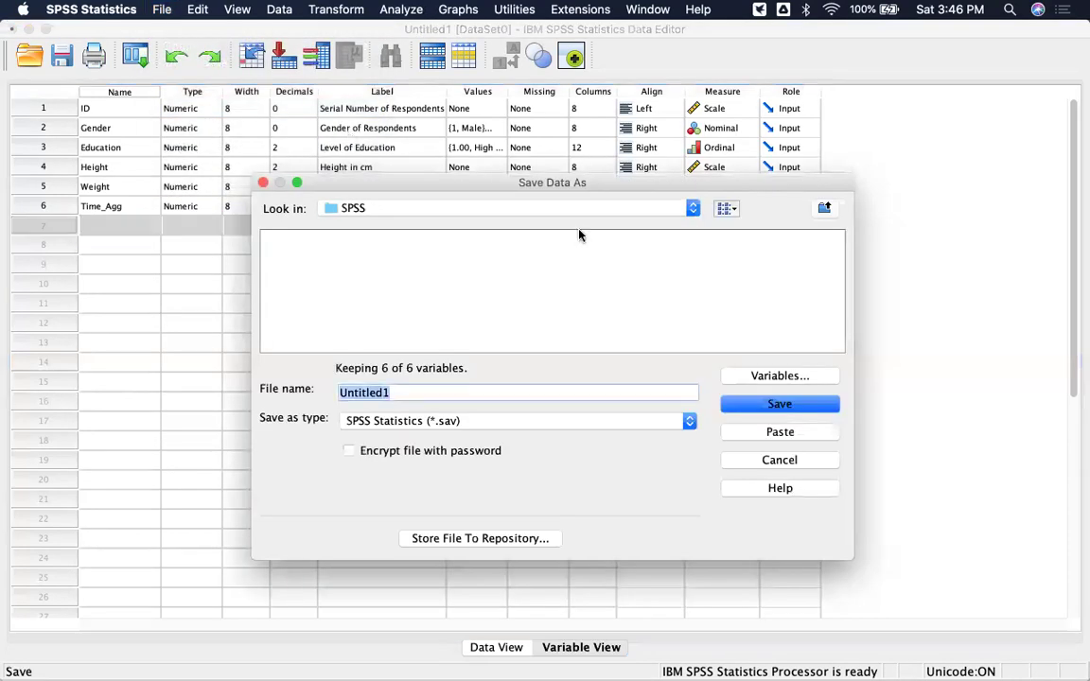
{"action": "left_click", "coordinate": [771, 461]}
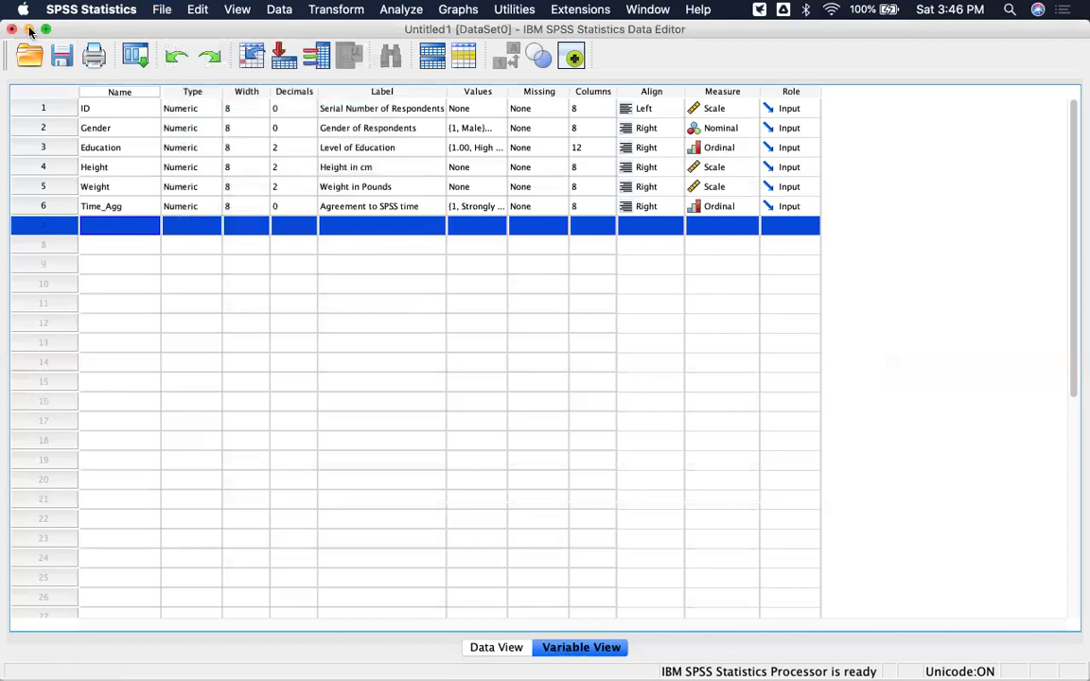
Save the dataset as an SPSS Statistics (*.sav) file named Untitled1 in the SPSS folder.
{"action": "left_click", "coordinate": [157, 10]}
{"action": "left_click", "coordinate": [193, 110]}
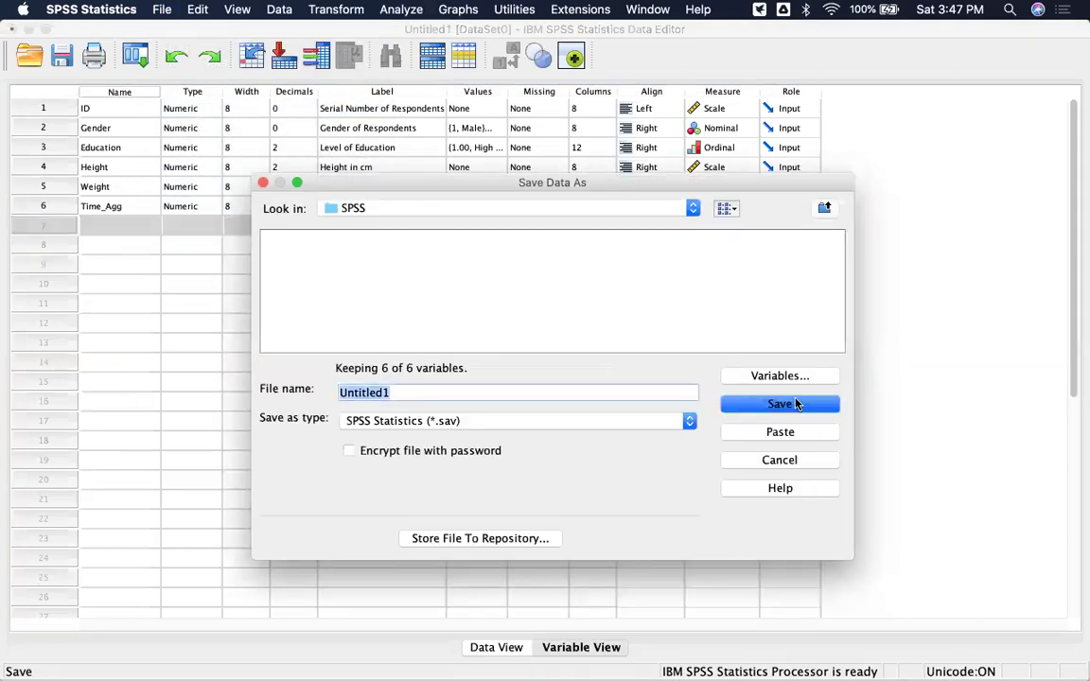
{"action": "left_click", "coordinate": [796, 404]}
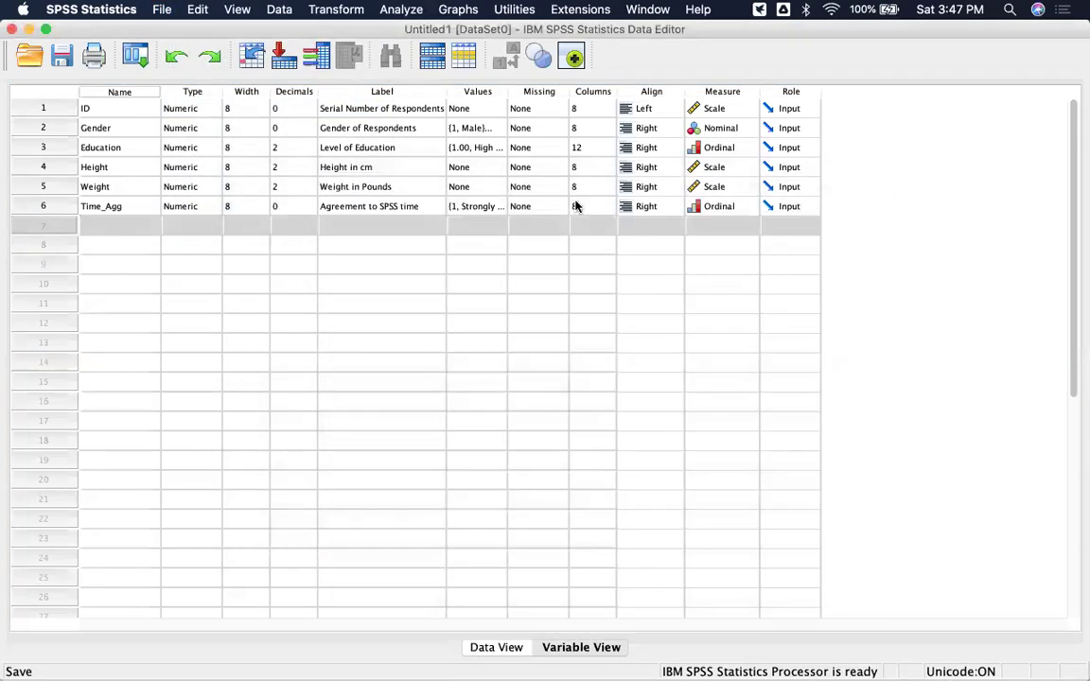
Minimize the output viewer and the presentation, and bring the Untitled1.sav data editor back to the front.
{"action": "left_click", "coordinate": [30, 29]}
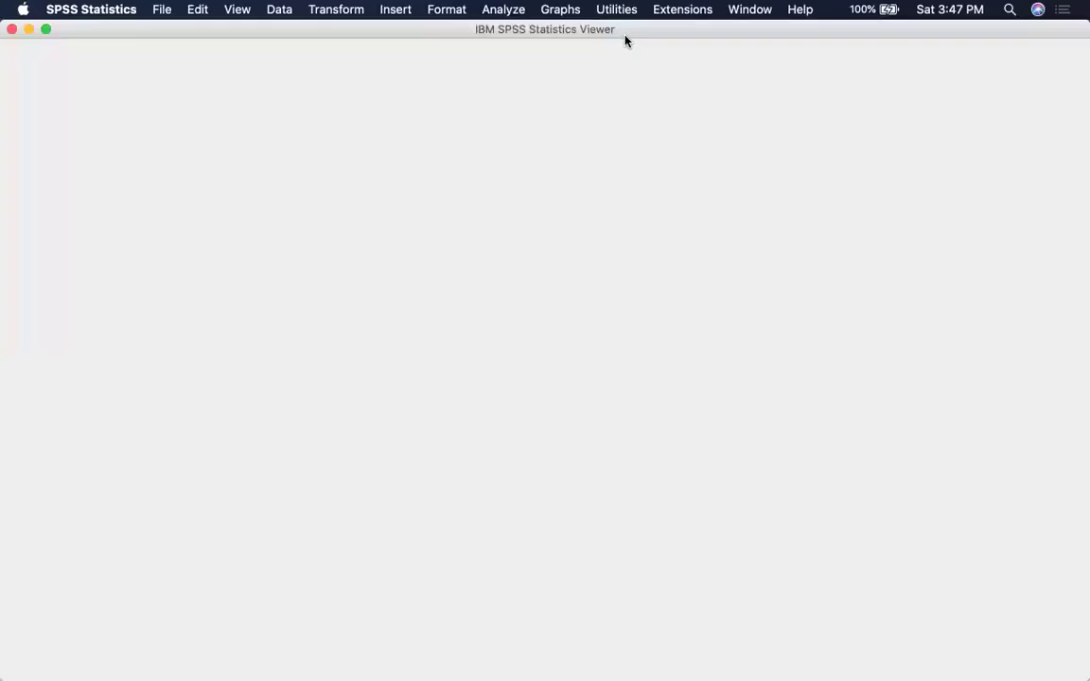
{"action": "double_click", "coordinate": [624, 35]}
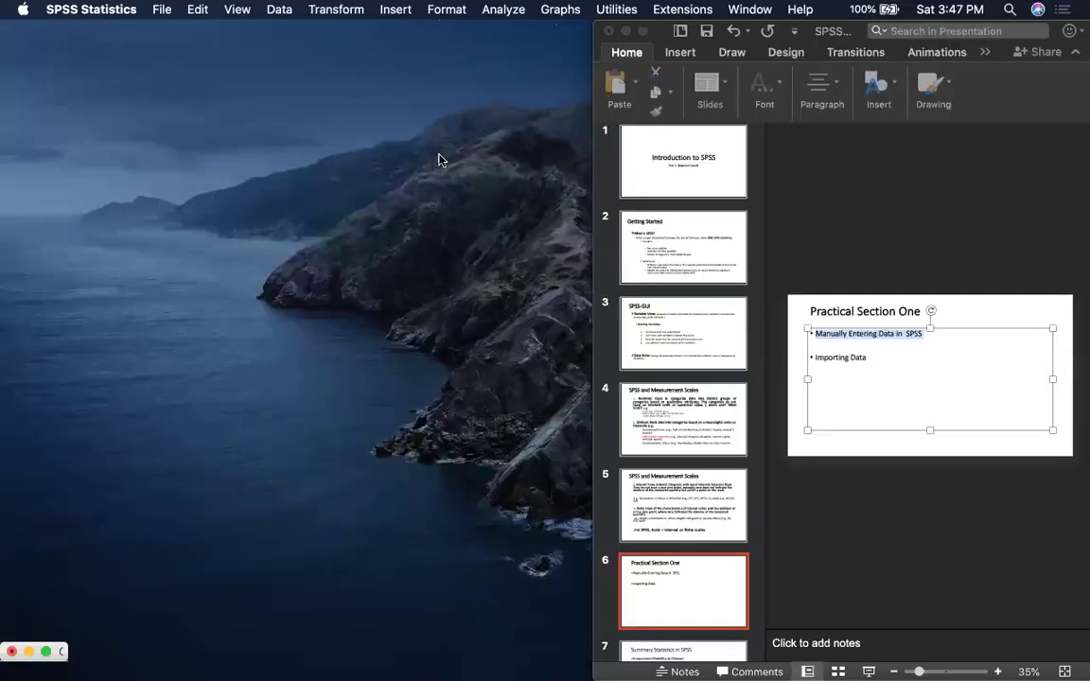
{"action": "left_click", "coordinate": [626, 32]}
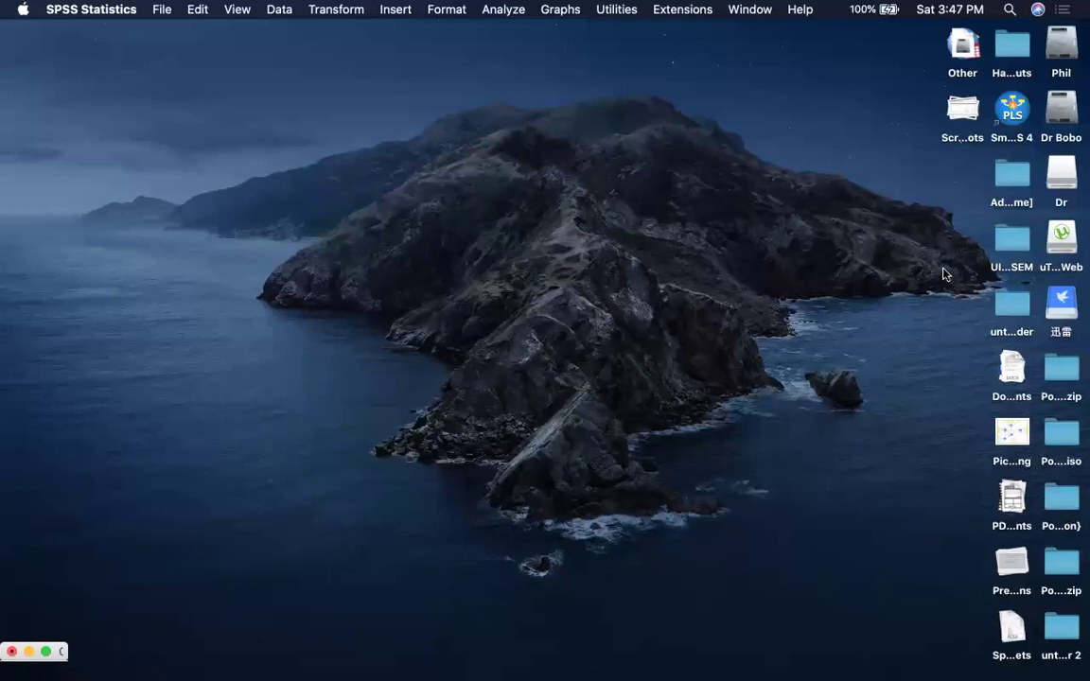
{"action": "mouse_move", "coordinate": [3, 225]}
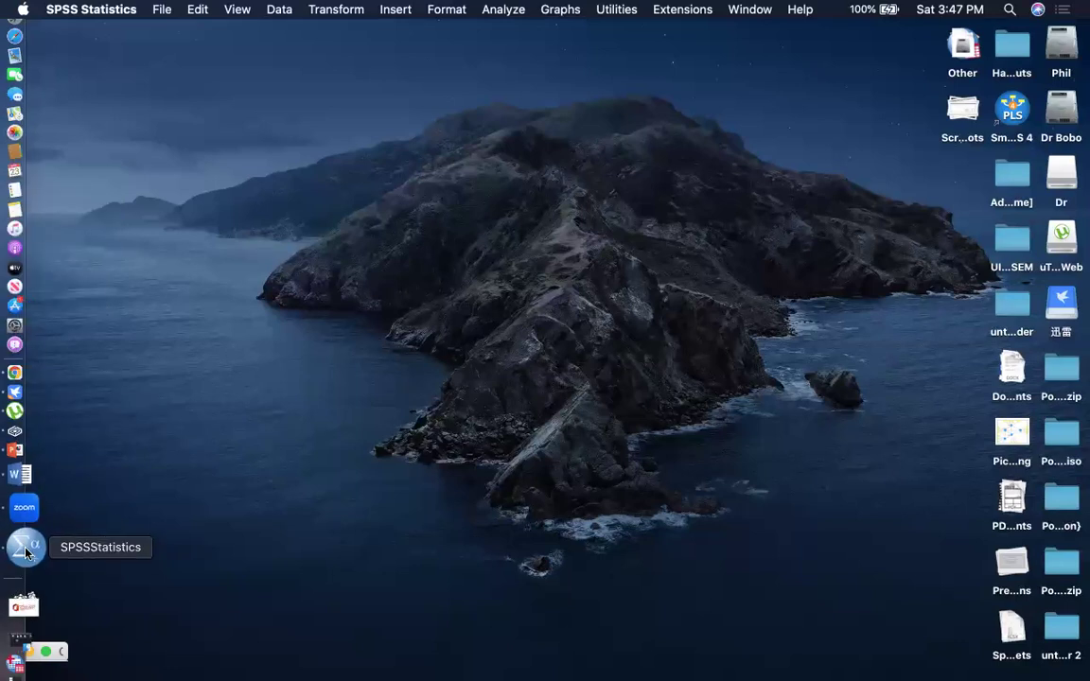
{"action": "right_click", "coordinate": [27, 554]}
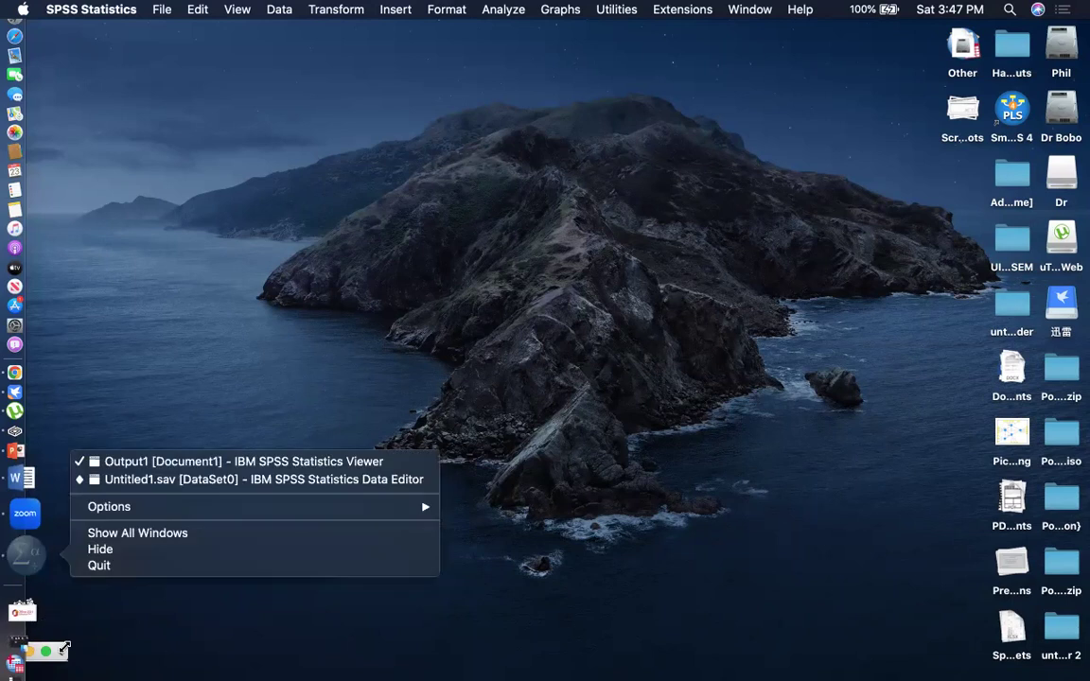
{"action": "left_click", "coordinate": [44, 651]}
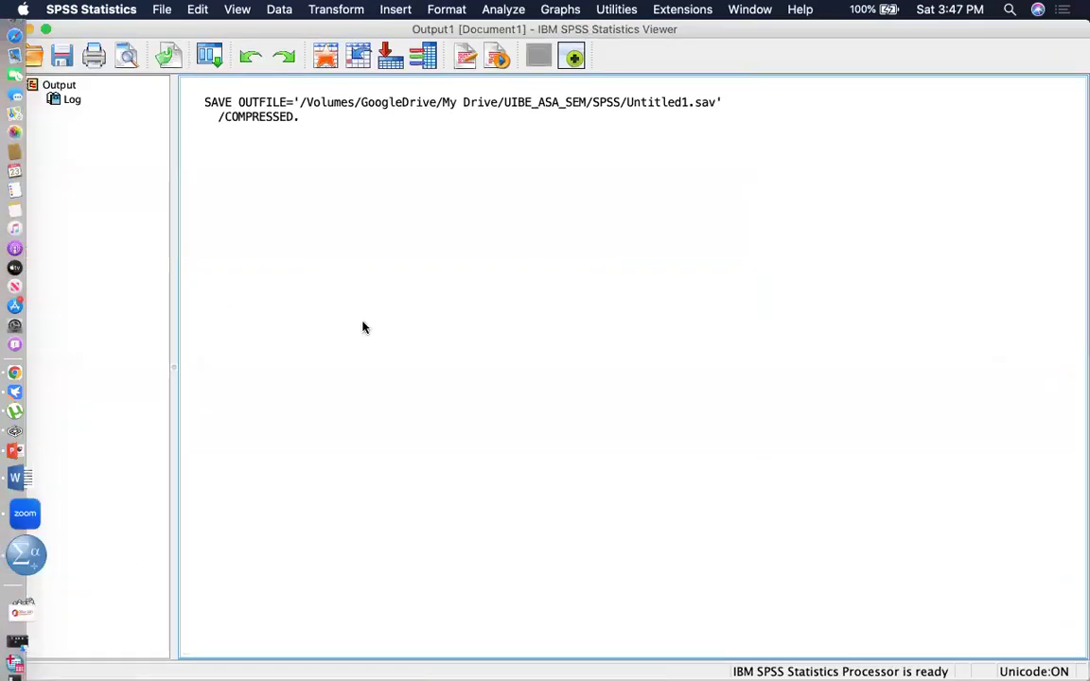
{"action": "left_click", "coordinate": [27, 30]}
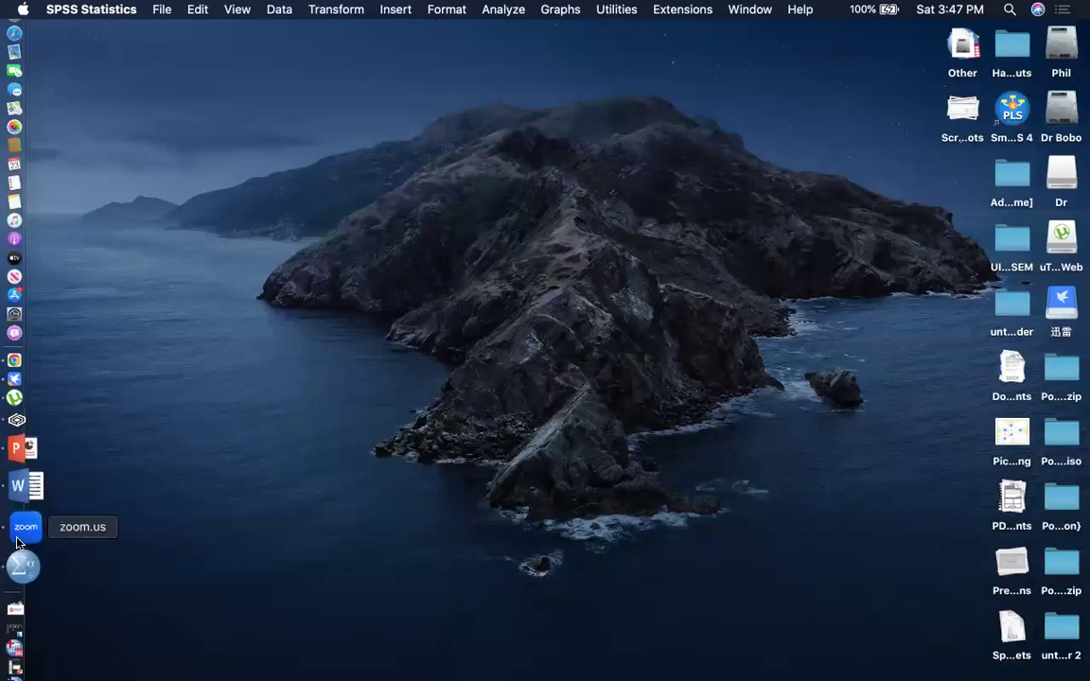
{"action": "left_click", "coordinate": [24, 532]}
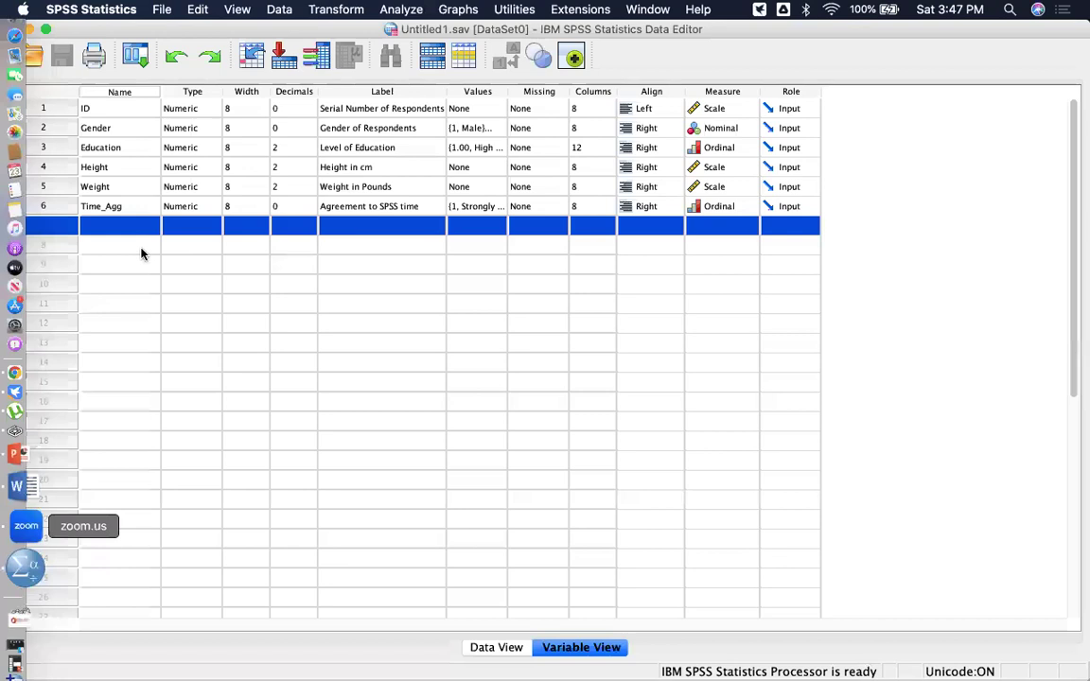
Define a seventh variable named multiple_choice_question with the label "Choose As many as applicable".
{"action": "left_click", "coordinate": [111, 227]}
{"action": "left_click", "coordinate": [111, 227]}
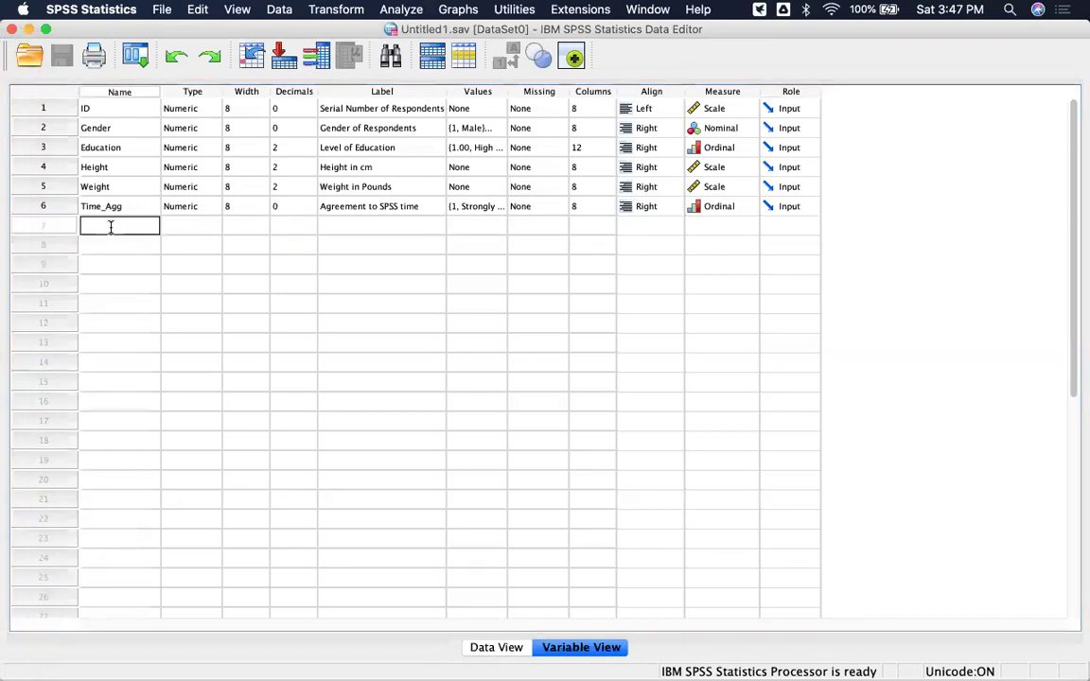
{"action": "type", "text": "multiple_choice_question"}
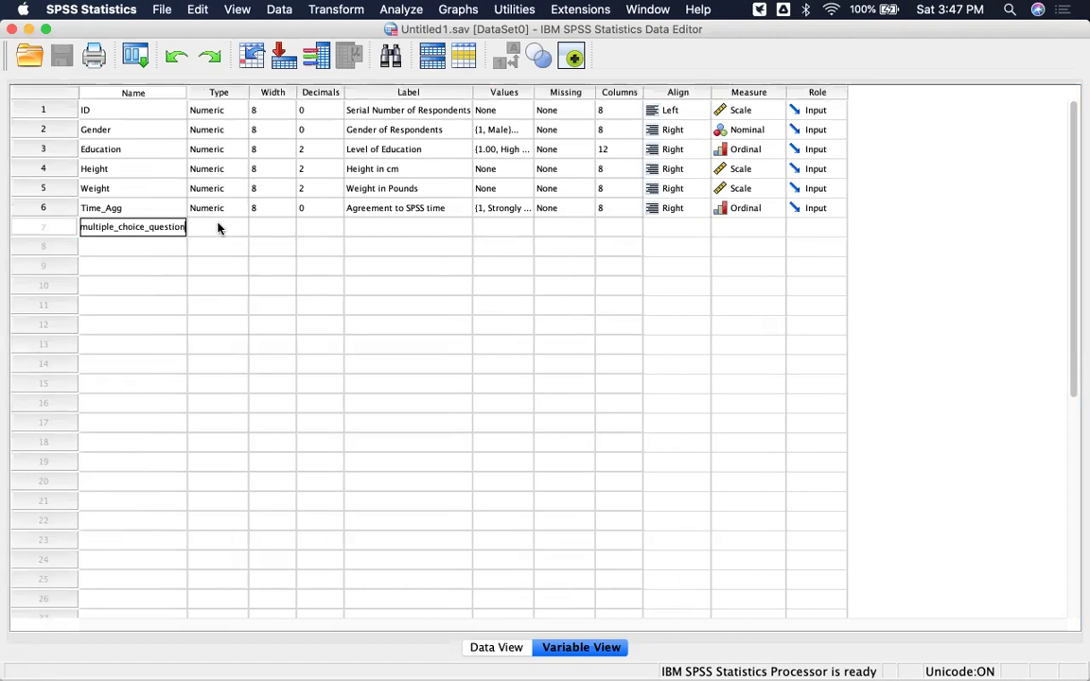
{"action": "left_click", "coordinate": [397, 224]}
{"action": "left_click", "coordinate": [399, 229]}
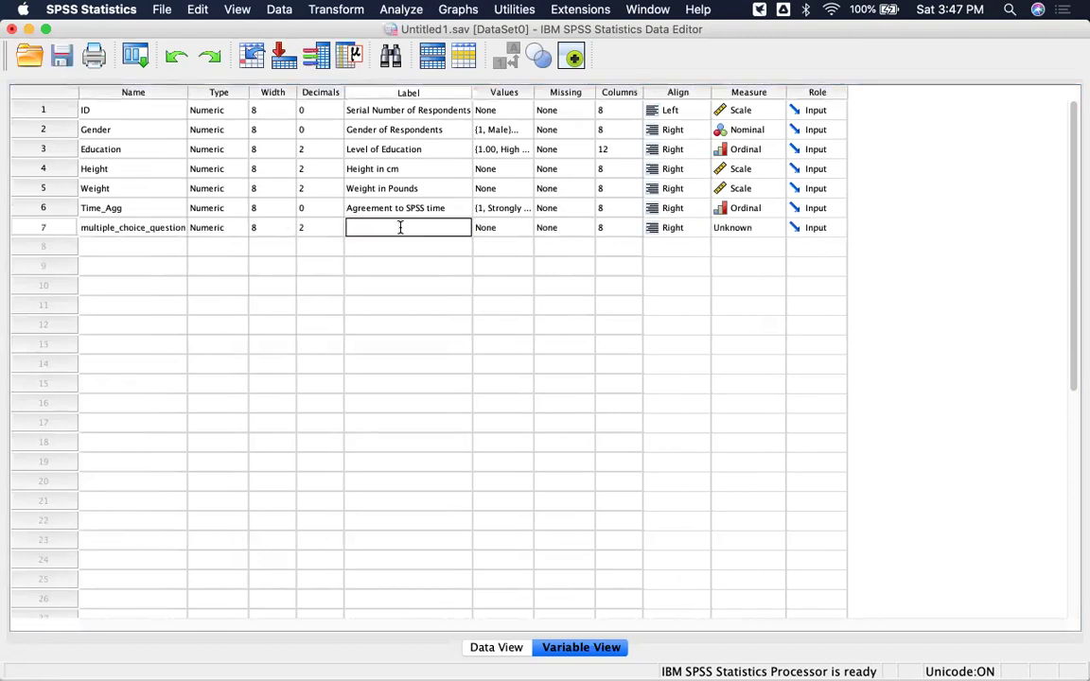
{"action": "type", "text": "Choose As many as applicable"}
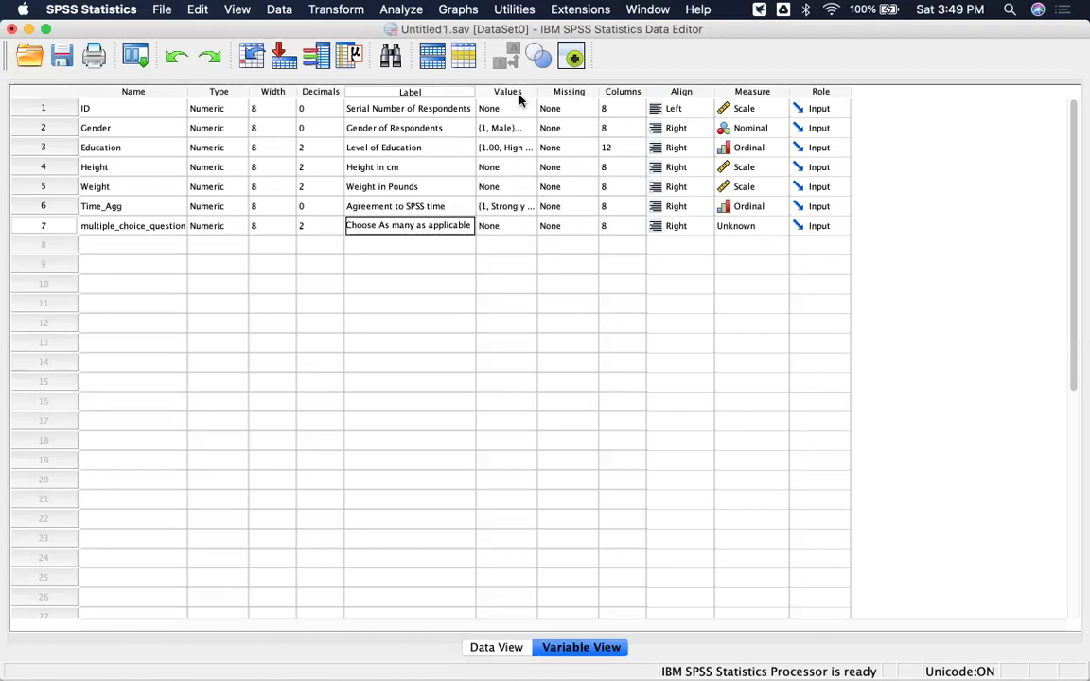
Add the value labels 1 = "Yes" and 0 = "Elswhere" to the multiple_choice_question variable.
{"action": "double_click", "coordinate": [518, 231]}
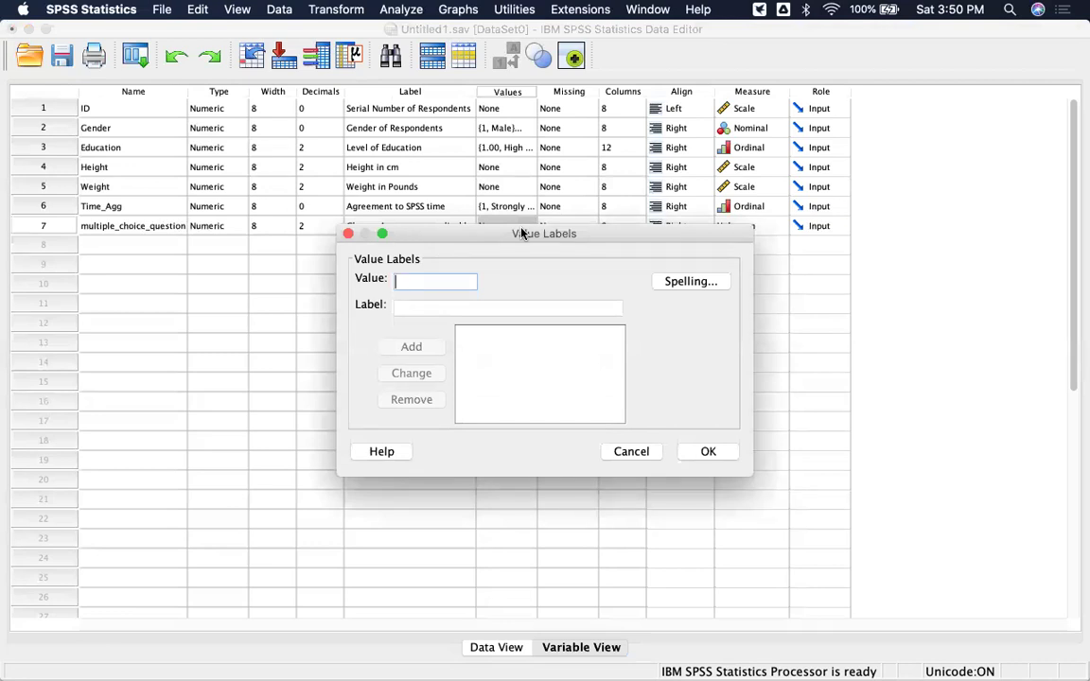
{"action": "type", "text": "1"}
{"action": "left_click", "coordinate": [484, 301]}
{"action": "type", "text": "Yes"}
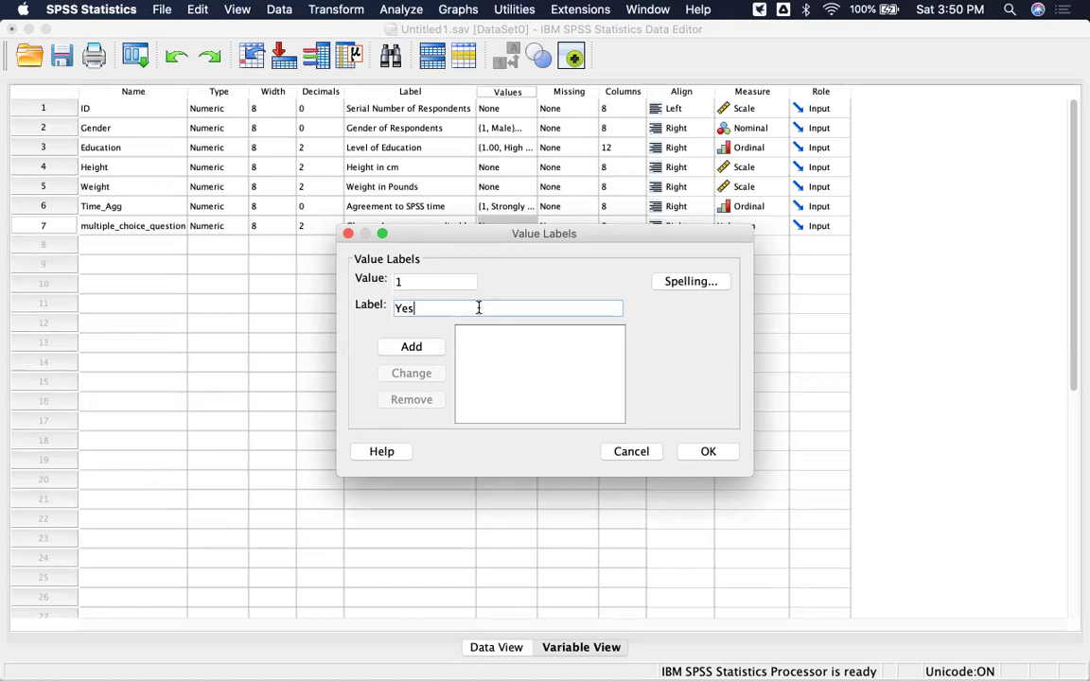
{"action": "left_click", "coordinate": [426, 347]}
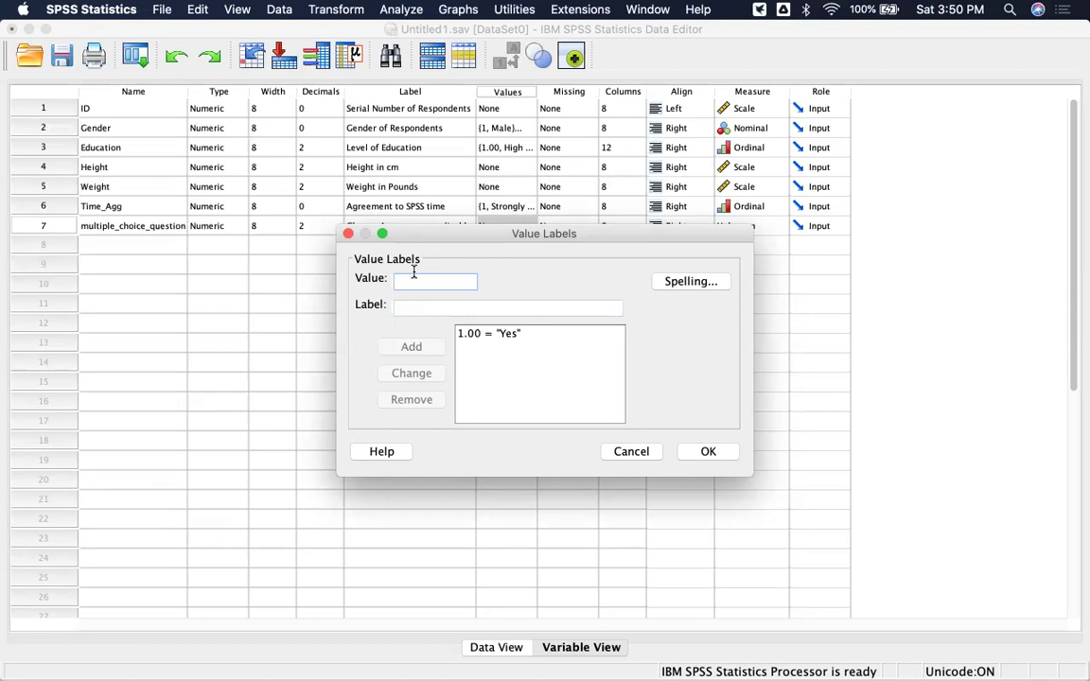
{"action": "type", "text": "0"}
{"action": "left_click", "coordinate": [422, 304]}
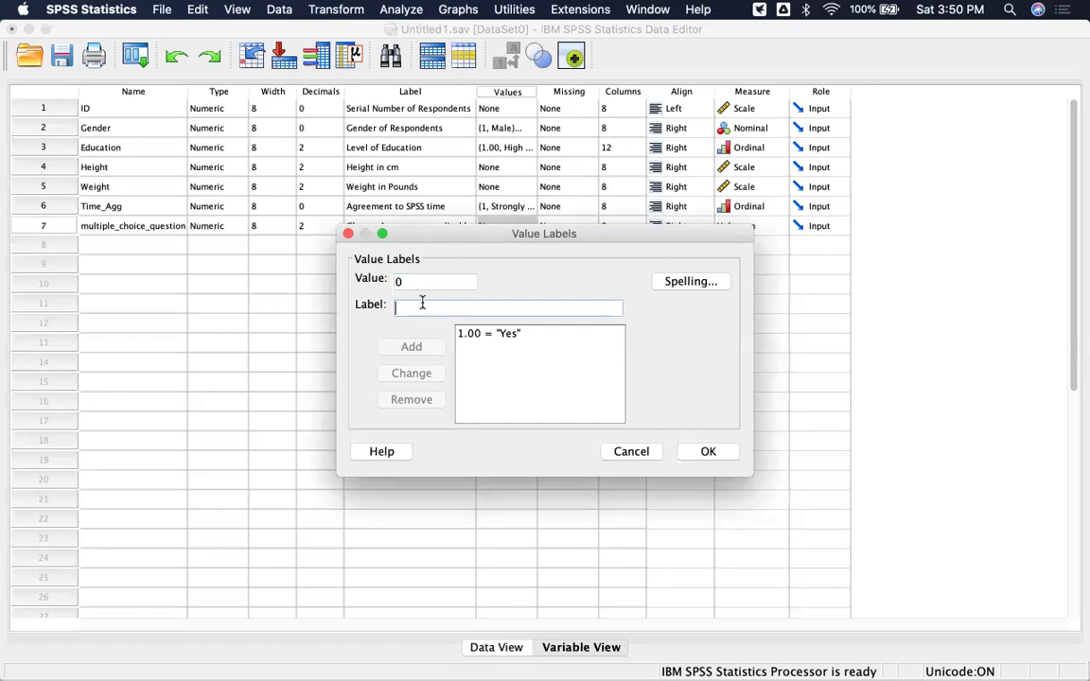
{"action": "type", "text": "Elswhere"}
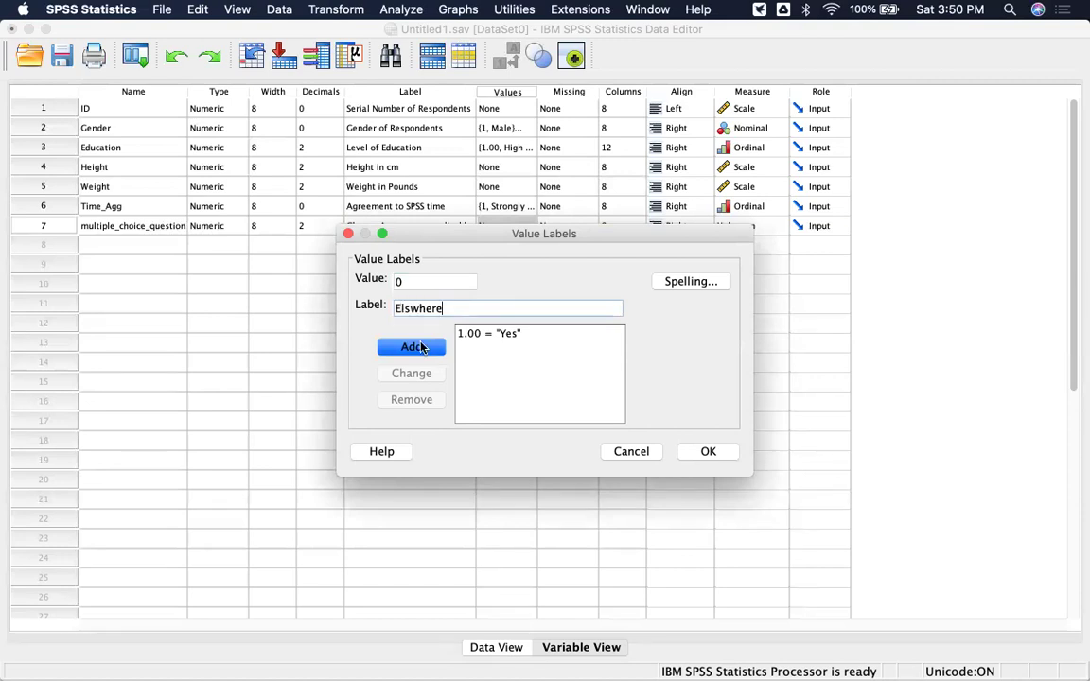
{"action": "left_click", "coordinate": [414, 347]}
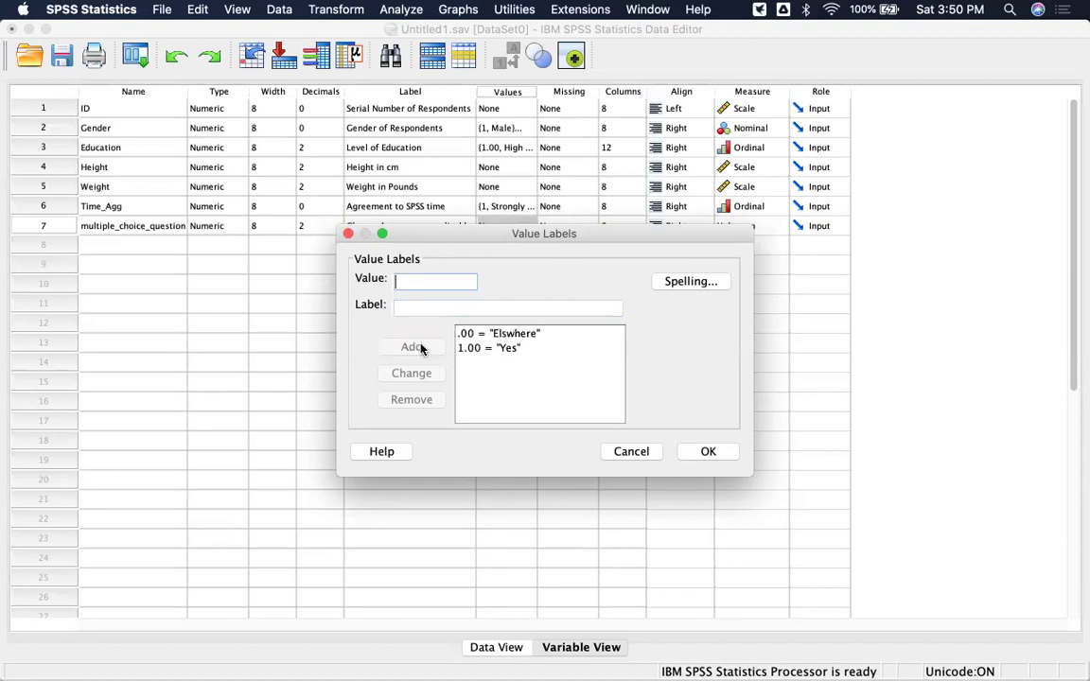
{"action": "left_click", "coordinate": [708, 451]}
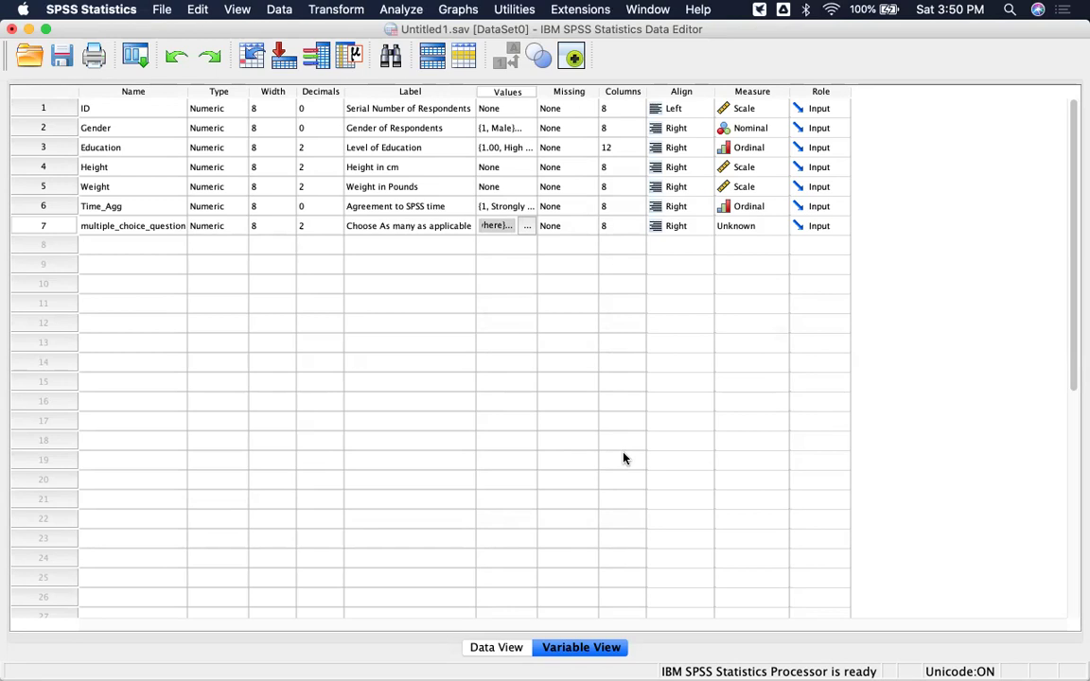
Widen the Time_Agg and multiple_choice_question columns in the data view to about 13 and 15 characters.
{"action": "left_click", "coordinate": [494, 647]}
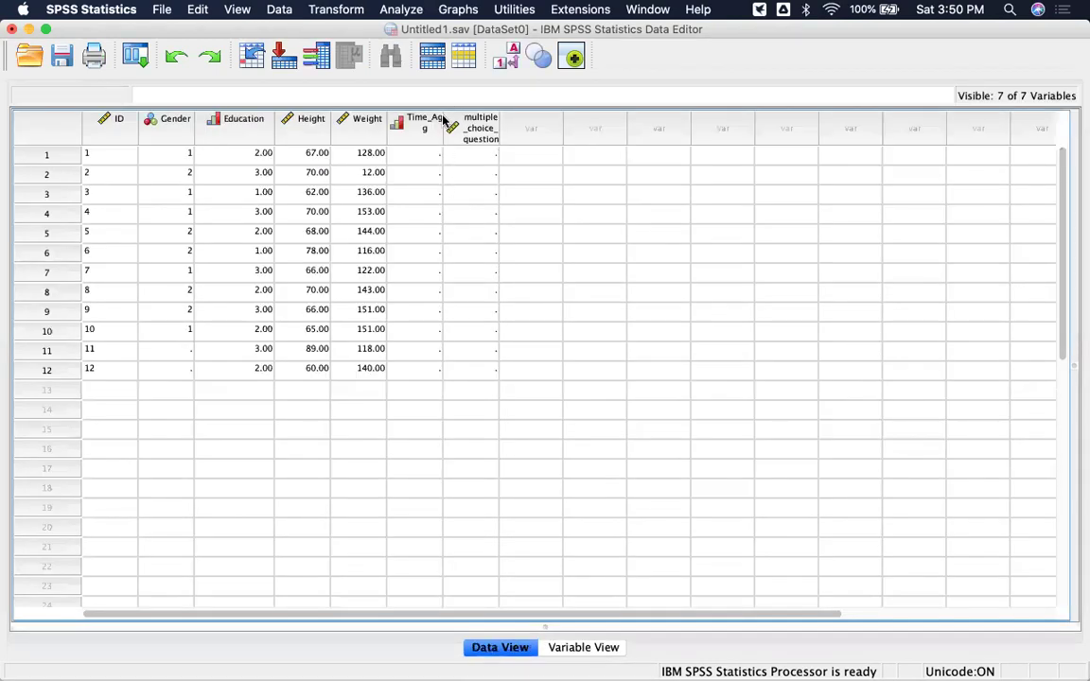
{"action": "left_click_drag", "start_coordinate": [442, 120], "coordinate": [569, 123]}
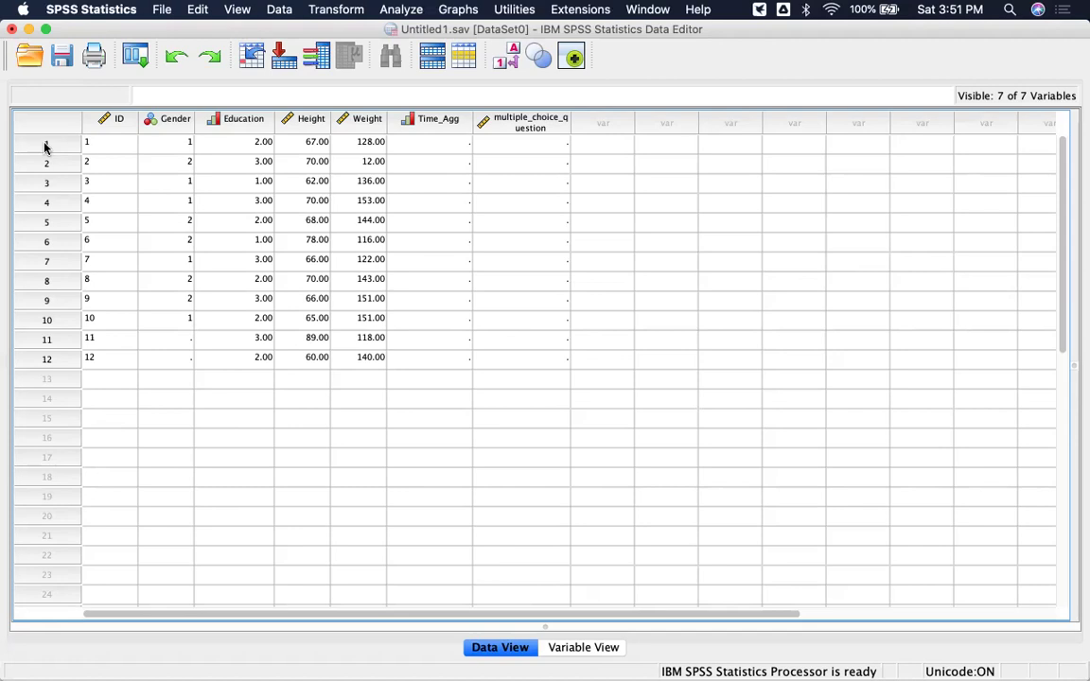
{"action": "mouse_move", "coordinate": [201, 135]}
{"action": "left_click", "coordinate": [558, 150]}
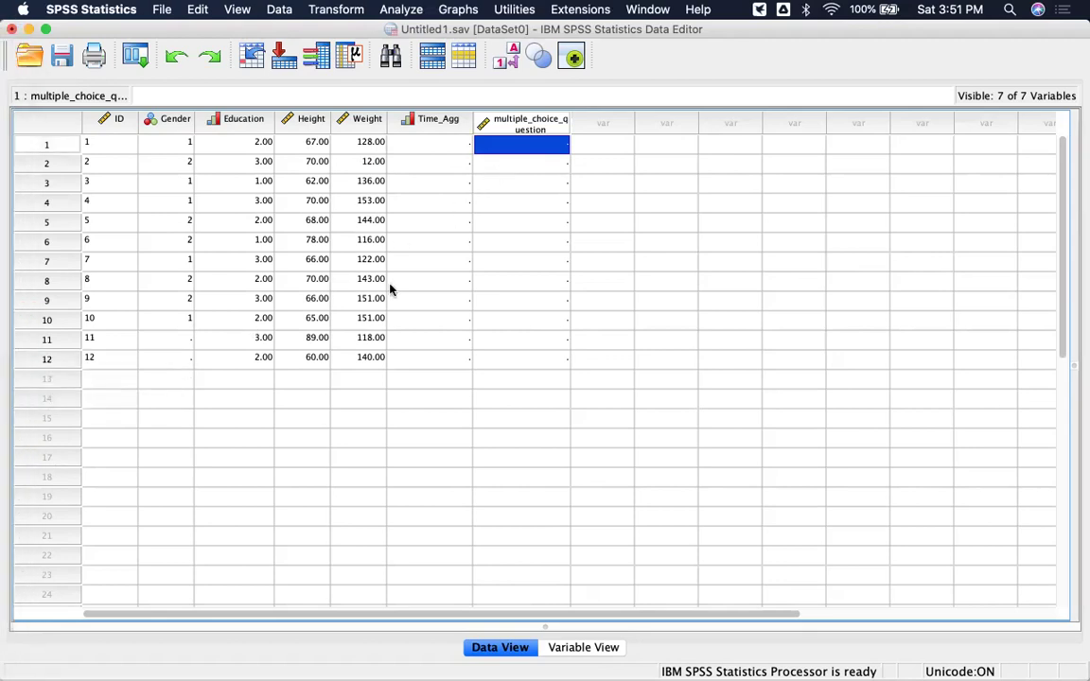
Return to the variable definitions and select the whole multiple_choice_question row.
{"action": "left_click", "coordinate": [579, 648]}
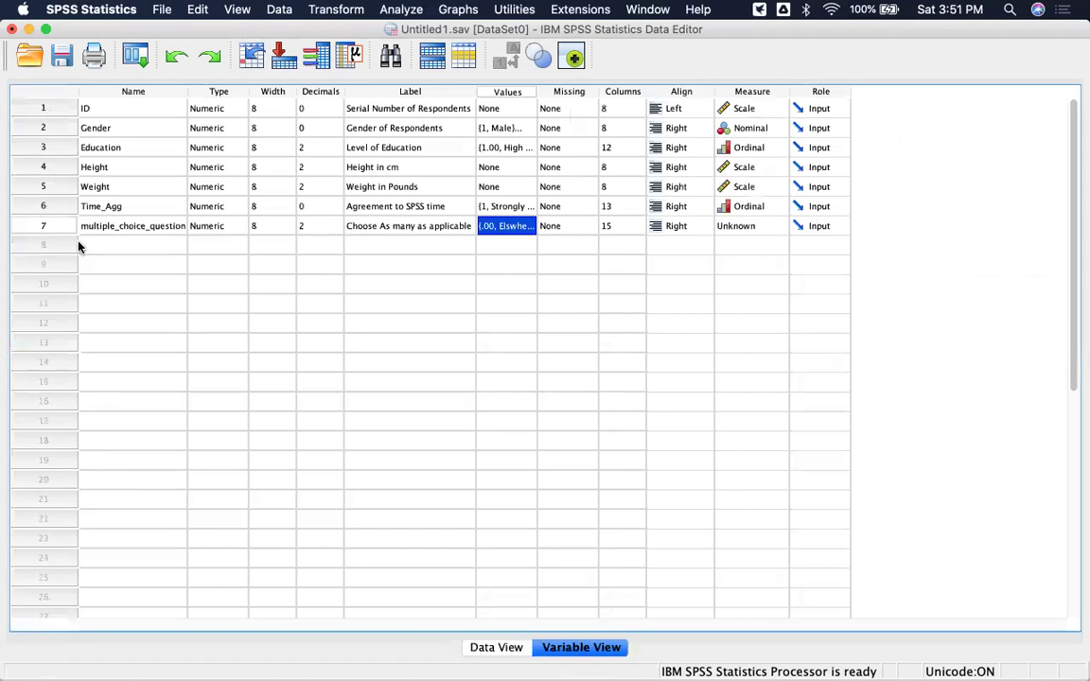
{"action": "left_click", "coordinate": [35, 227]}
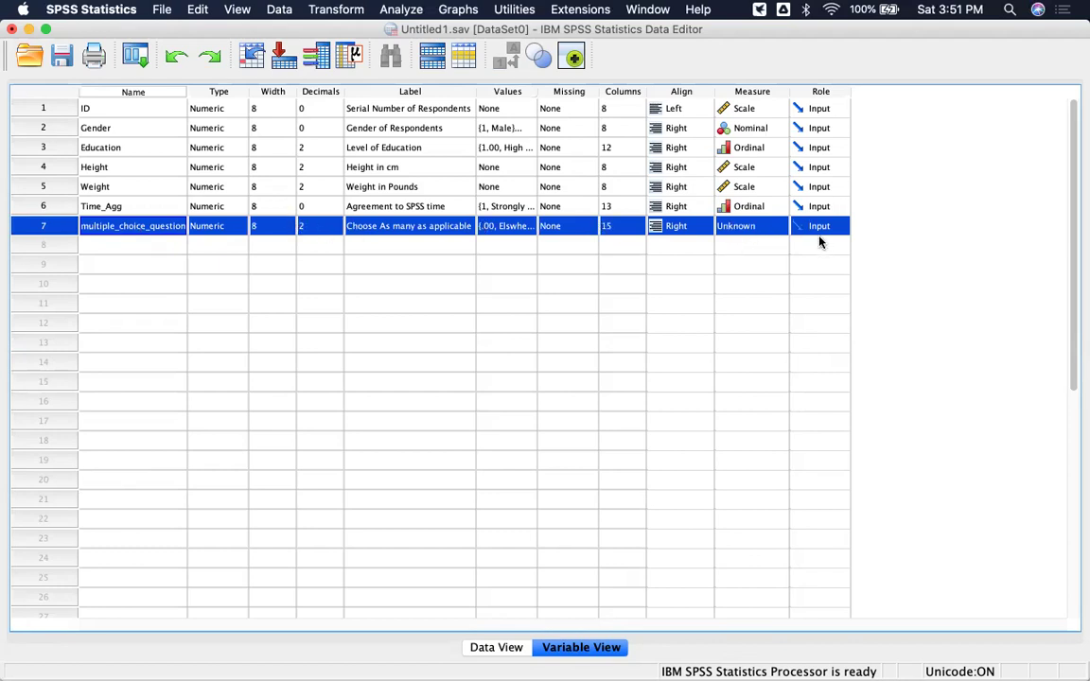
Define an eighth variable named R1 with the label "run analysis".
{"action": "double_click", "coordinate": [100, 245]}
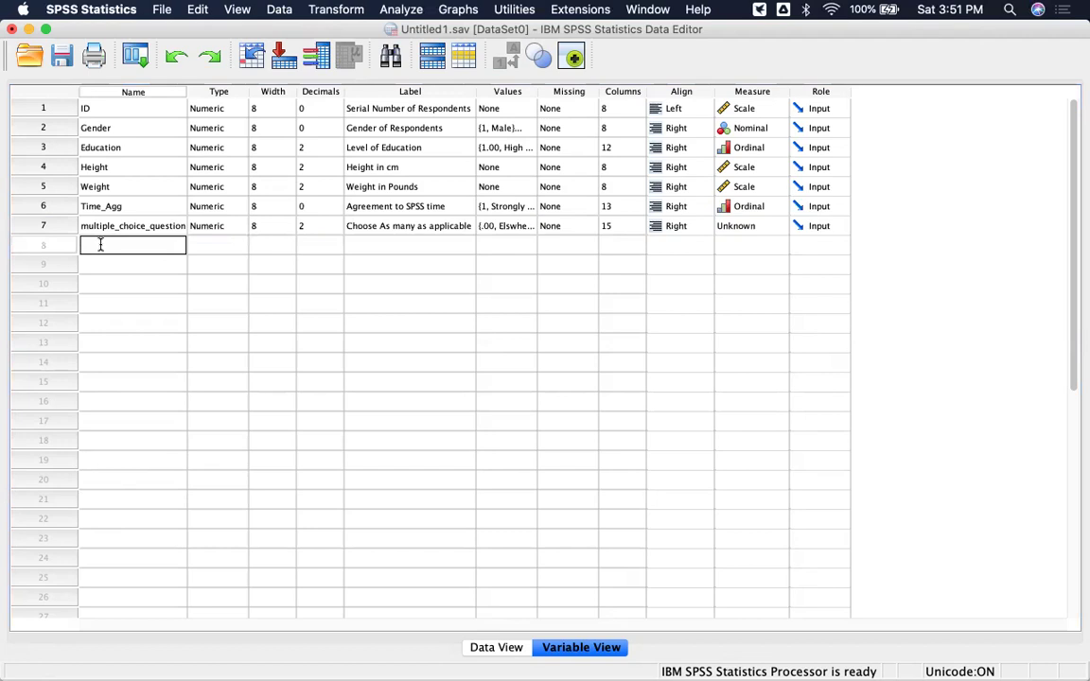
{"action": "type", "text": "R1"}
{"action": "left_click", "coordinate": [391, 247]}
{"action": "left_click", "coordinate": [390, 246]}
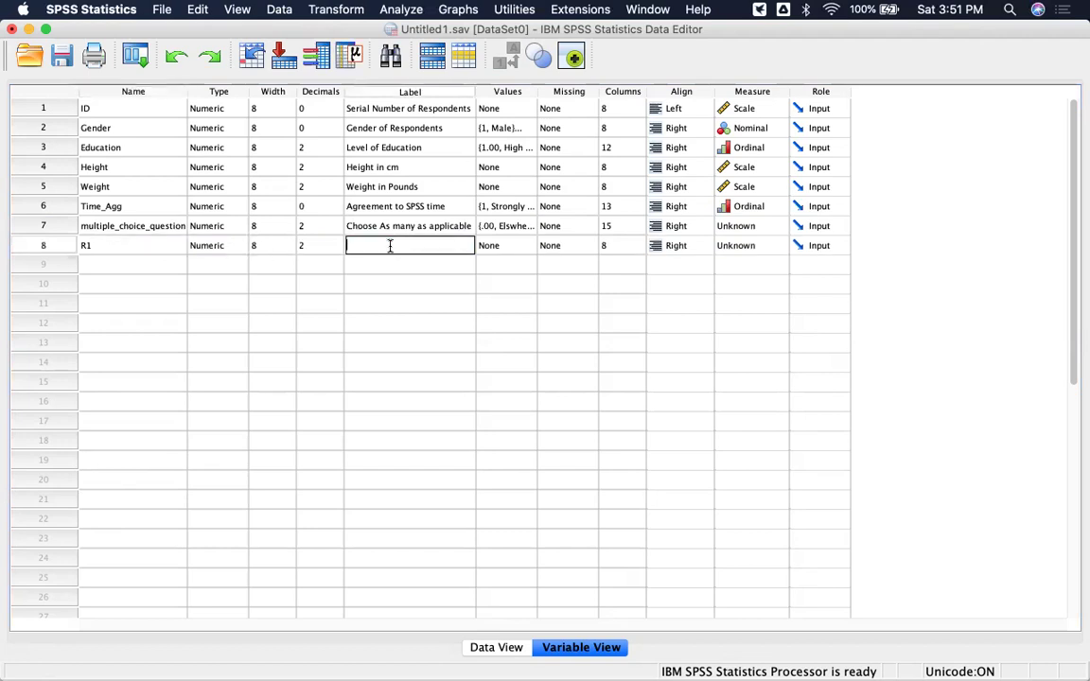
{"action": "type", "text": "run analysis"}
Review the value labels of the multiple_choice_question variable and leave them as they are.
{"action": "left_click", "coordinate": [523, 338]}
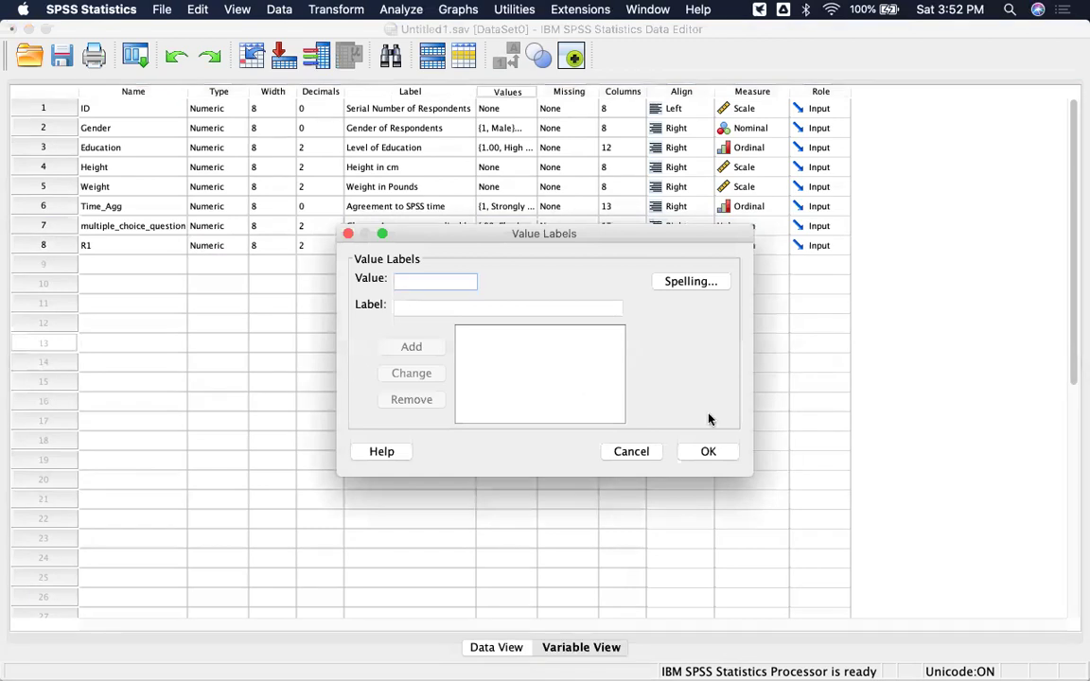
{"action": "left_click", "coordinate": [625, 454]}
{"action": "left_click", "coordinate": [523, 226]}
{"action": "left_click", "coordinate": [524, 226]}
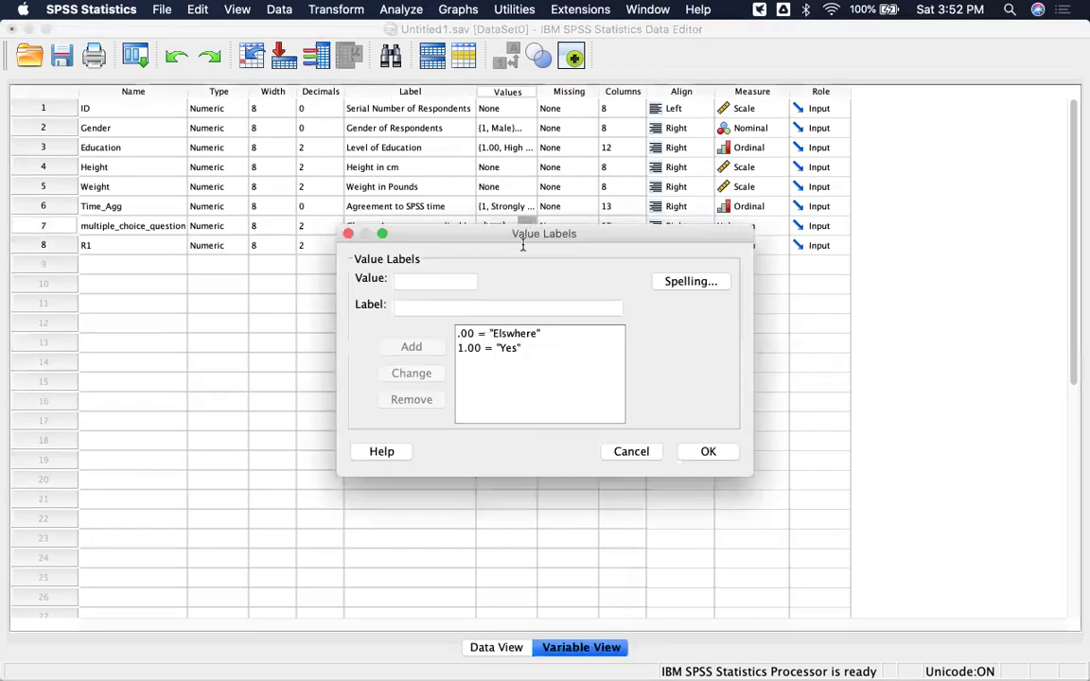
{"action": "left_click", "coordinate": [464, 334]}
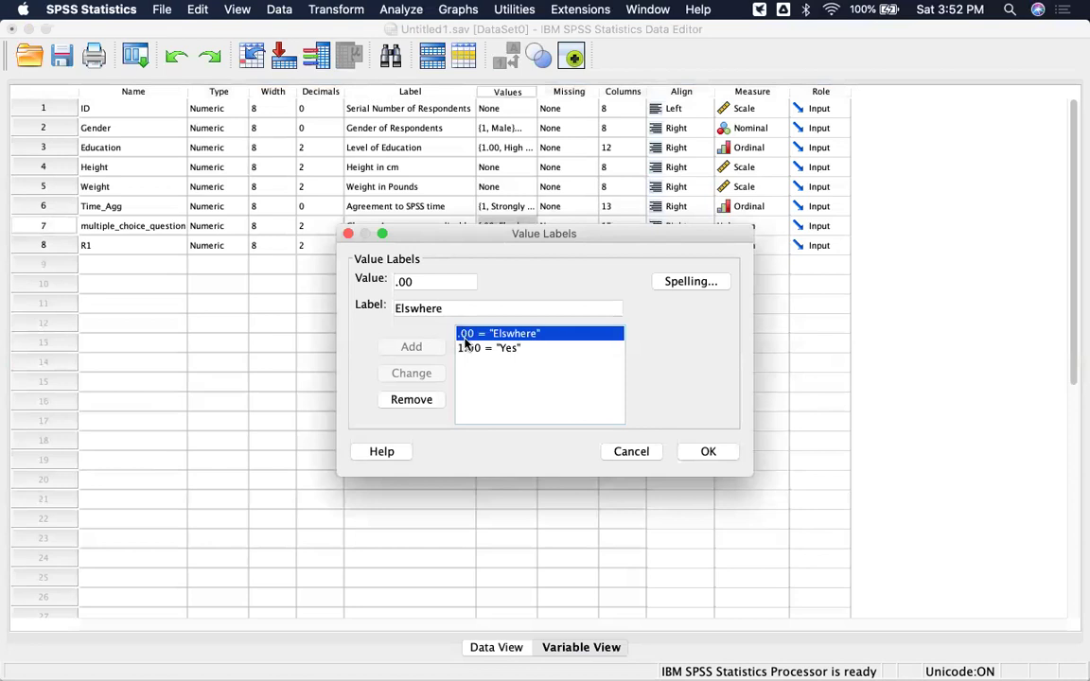
{"action": "left_click", "coordinate": [464, 347]}
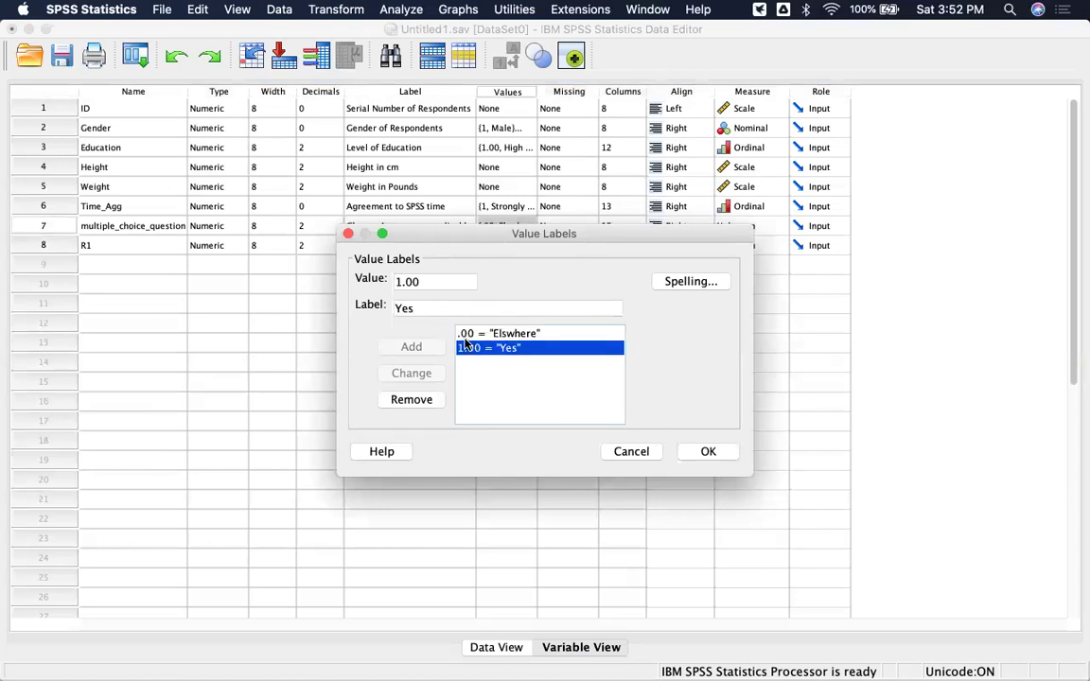
{"action": "left_click", "coordinate": [661, 452]}
Add the value labels 1 = "Yes" and 0 = "elsewhere" to the R1 variable.
{"action": "left_click", "coordinate": [507, 248]}
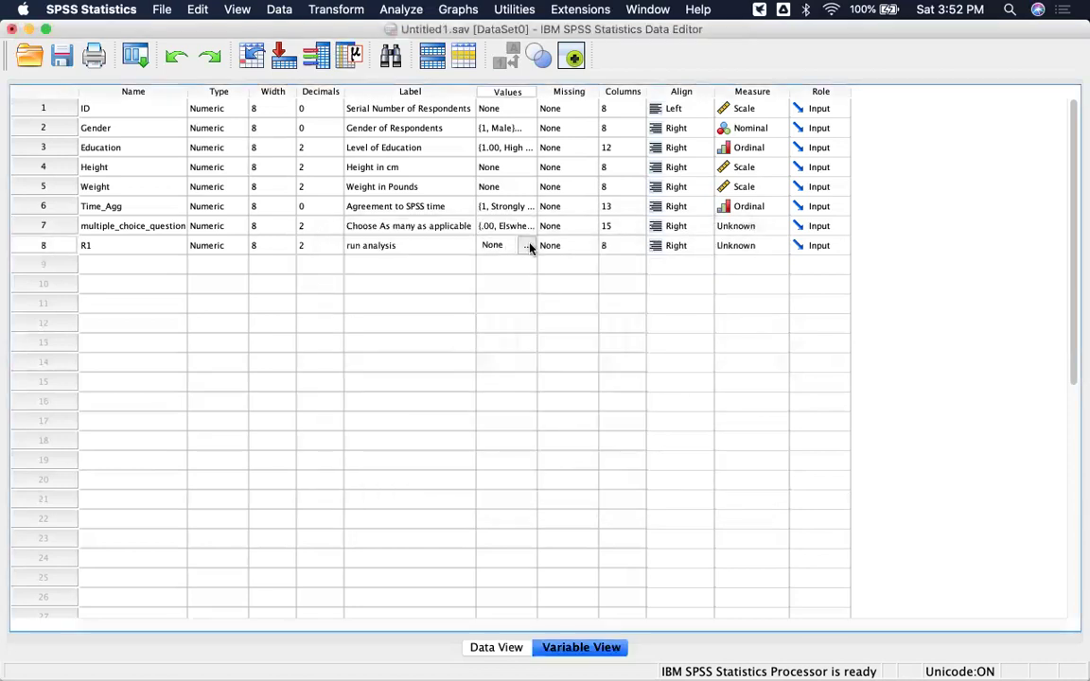
{"action": "left_click", "coordinate": [528, 246]}
{"action": "left_click", "coordinate": [426, 281]}
{"action": "type", "text": "1"}
{"action": "left_click", "coordinate": [424, 308]}
{"action": "type", "text": "Yes"}
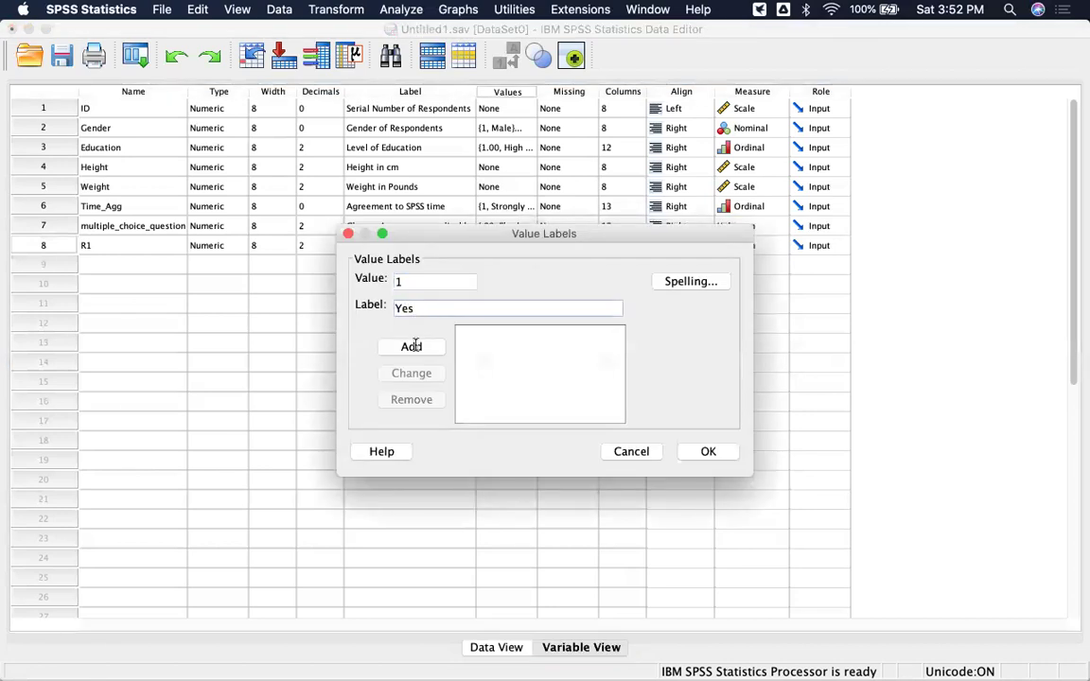
{"action": "left_click", "coordinate": [411, 346]}
{"action": "type", "text": "0"}
{"action": "left_click", "coordinate": [419, 304]}
{"action": "type", "text": "e"}
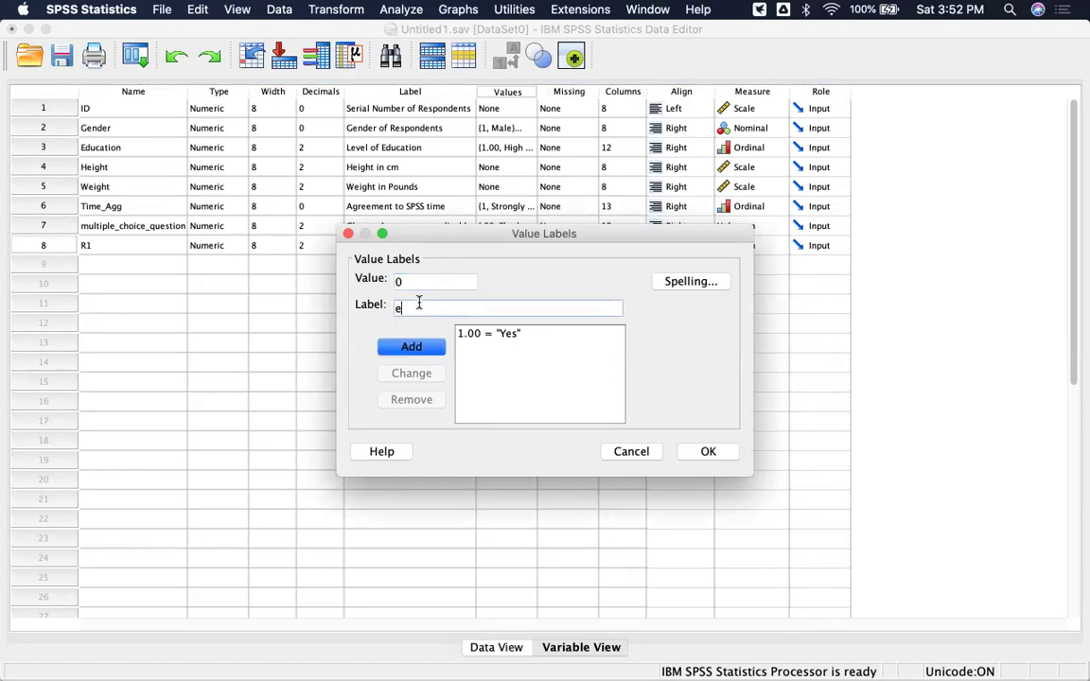
{"action": "type", "text": "lsewher"}
{"action": "left_click", "coordinate": [413, 348]}
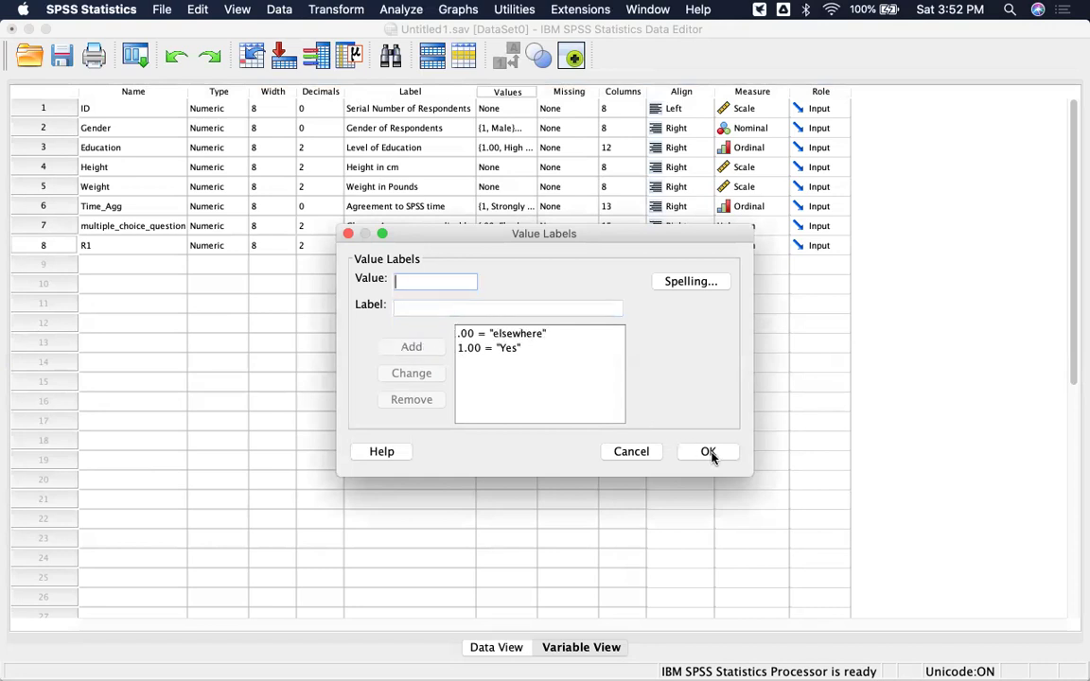
{"action": "left_click", "coordinate": [708, 452]}
Define a ninth variable named R2 with the label "Gain Knowledge".
{"action": "left_click", "coordinate": [134, 264]}
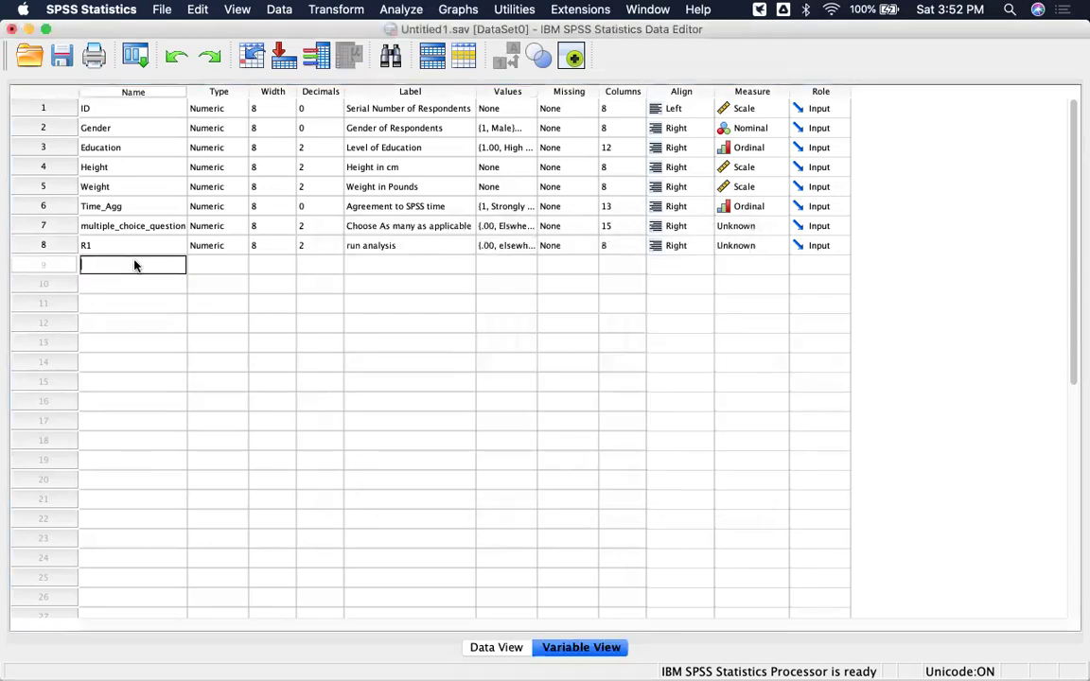
{"action": "type", "text": "R2"}
{"action": "left_click", "coordinate": [412, 266]}
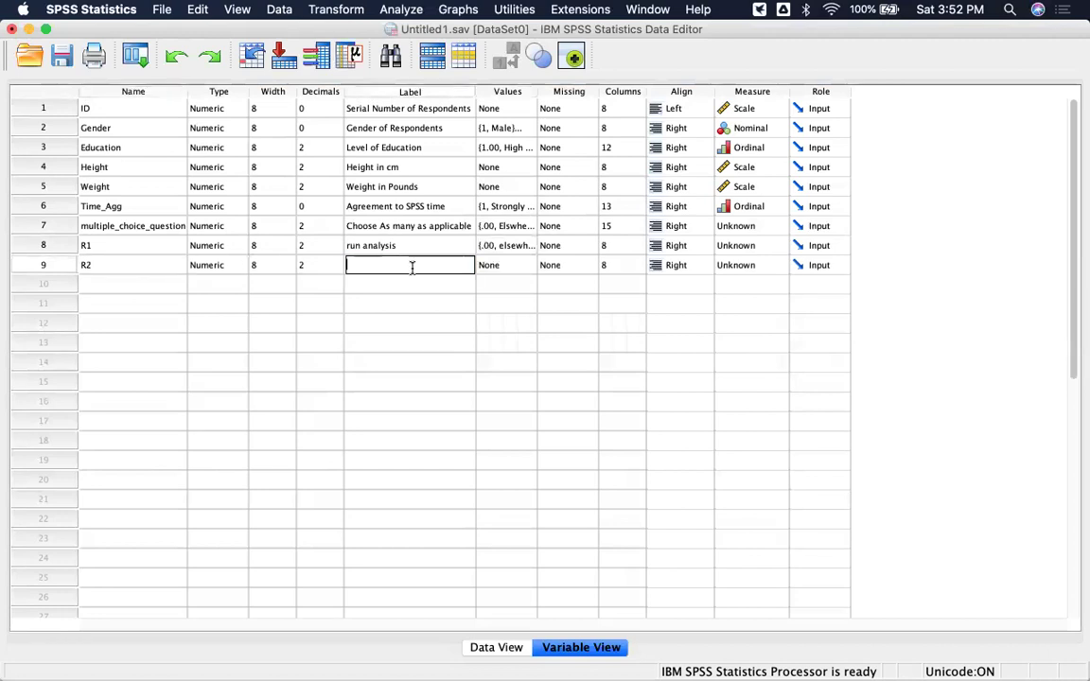
{"action": "type", "text": "Gain Knowledge"}
Add the value labels 1 = "Yes" and 0 = "elsewhere" to the R2 variable.
{"action": "left_click", "coordinate": [507, 266]}
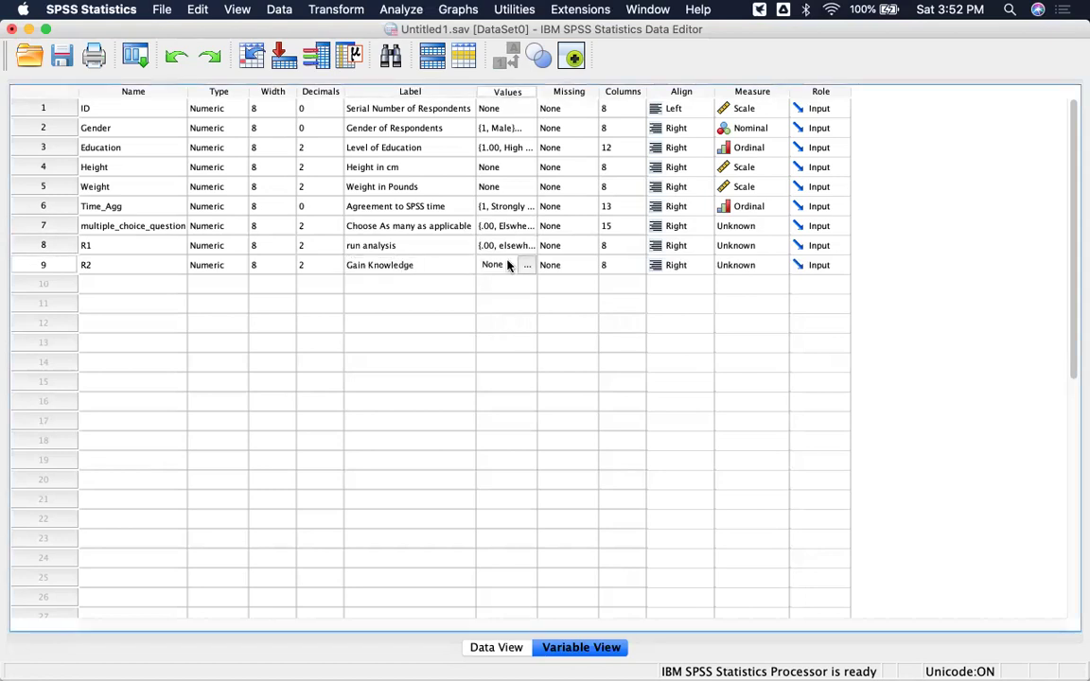
{"action": "left_click", "coordinate": [525, 265]}
{"action": "left_click", "coordinate": [458, 285]}
{"action": "type", "text": "1"}
{"action": "left_click", "coordinate": [426, 307]}
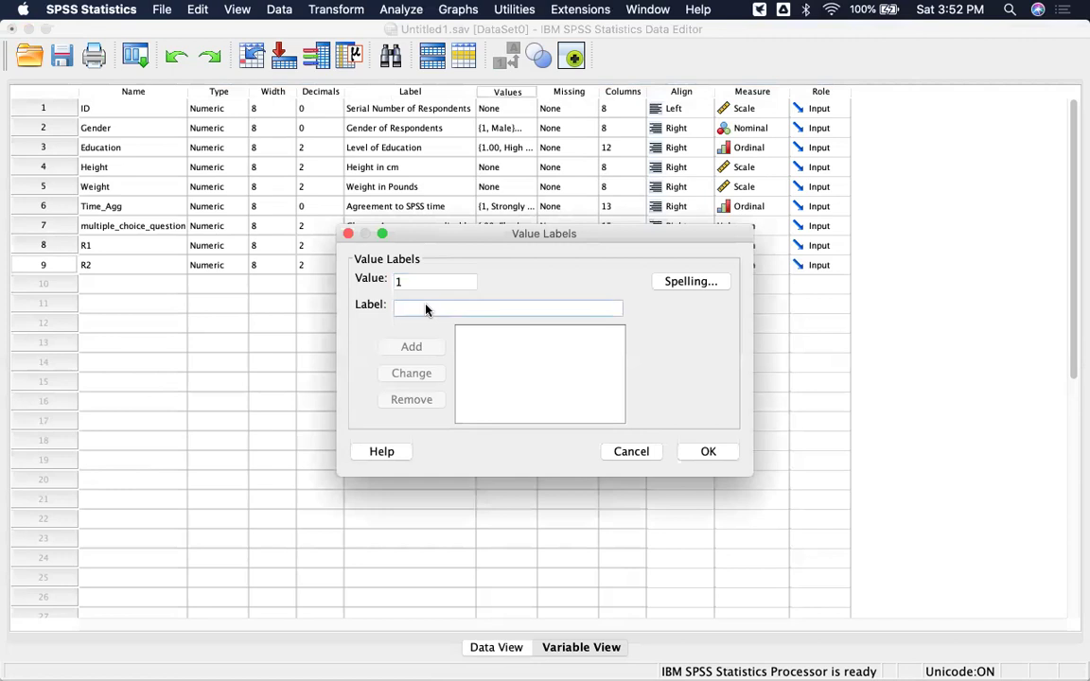
{"action": "type", "text": "Yes"}
{"action": "left_click", "coordinate": [408, 350]}
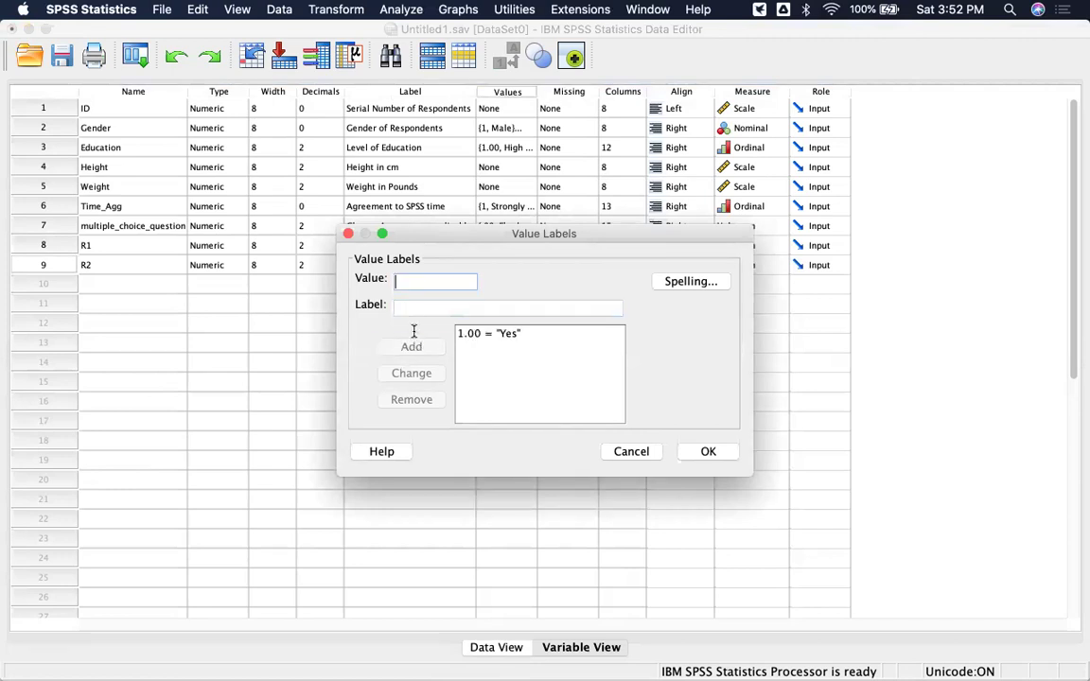
{"action": "type", "text": "0"}
{"action": "left_click", "coordinate": [409, 308]}
{"action": "type", "text": "else"}
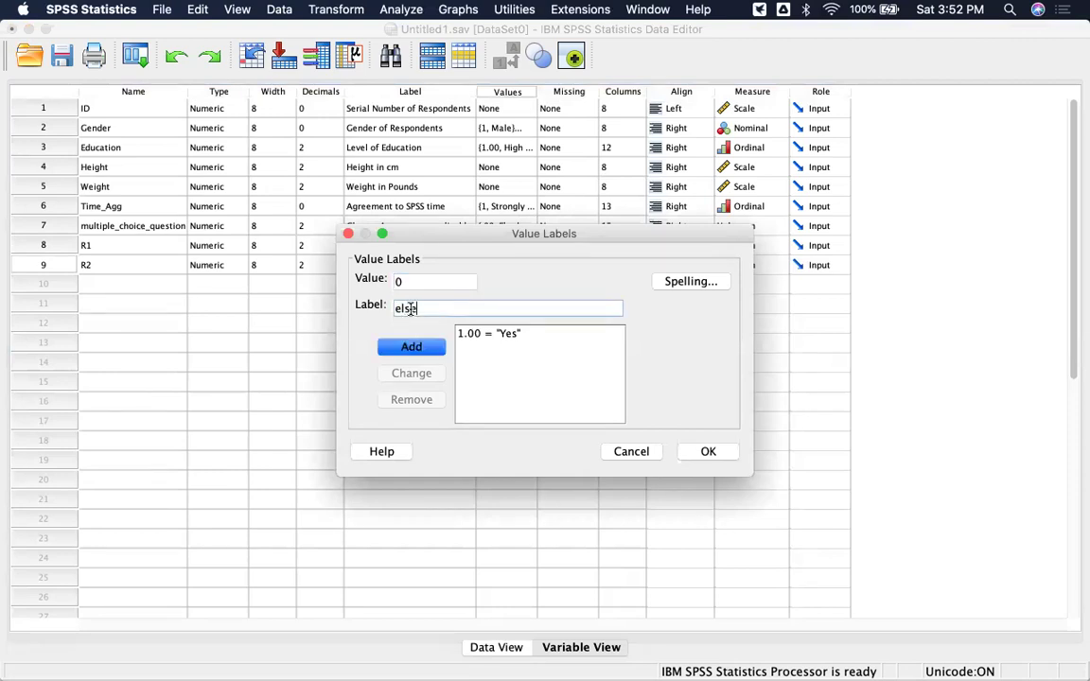
{"action": "type", "text": "where"}
{"action": "left_click", "coordinate": [411, 342]}
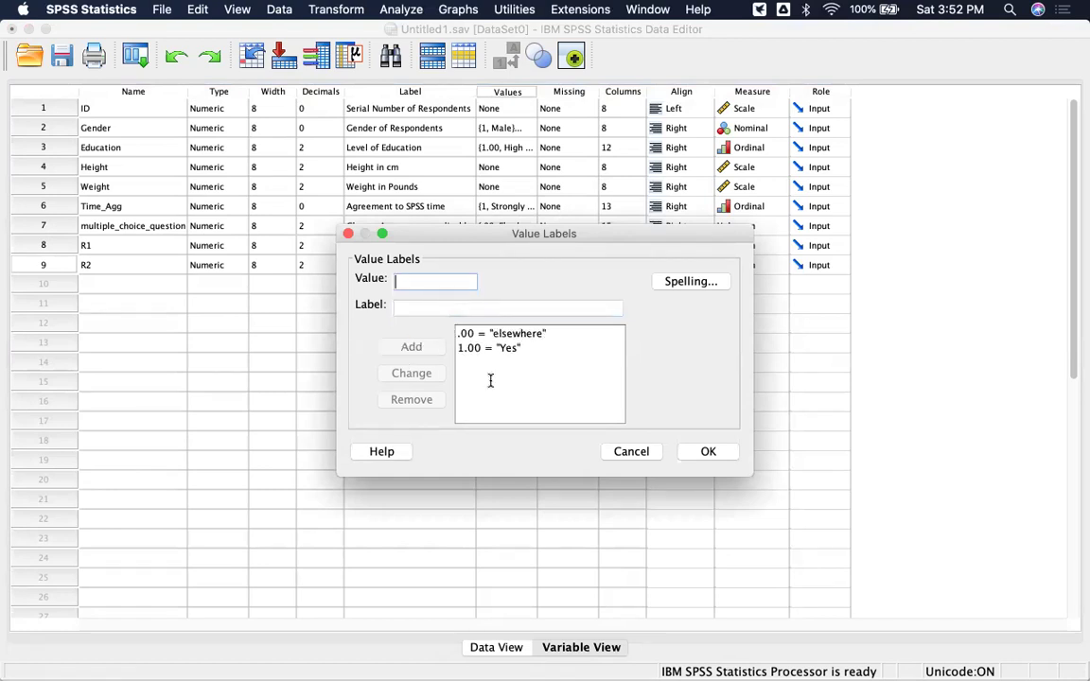
{"action": "left_click", "coordinate": [707, 451]}
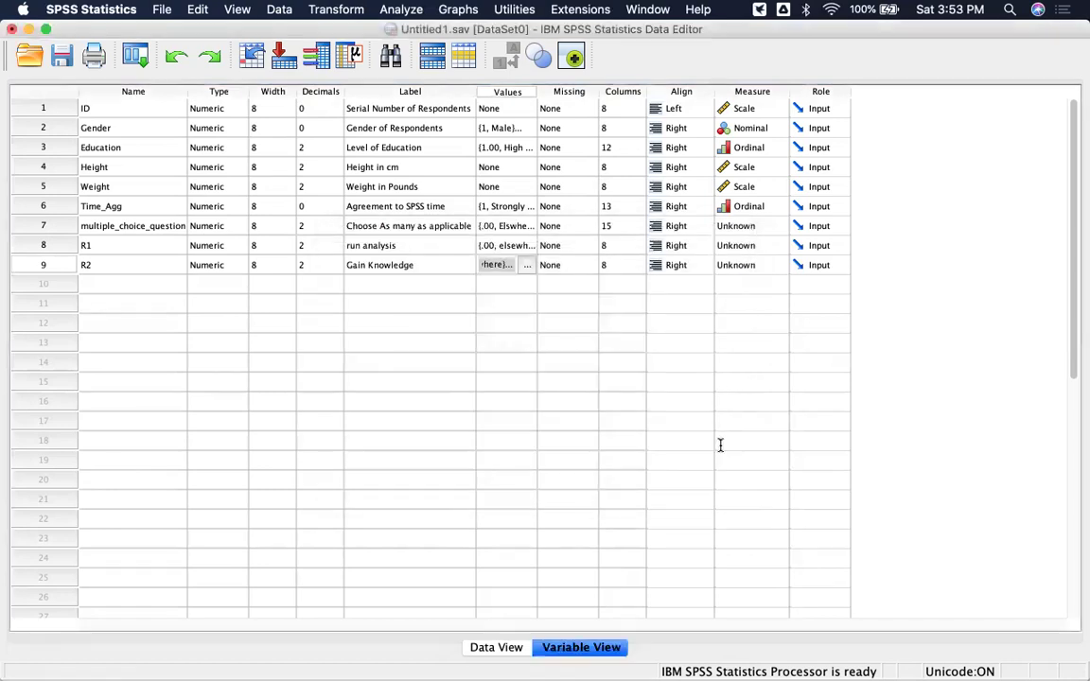
Define a tenth variable named R3 with the label "Teach others".
{"action": "left_click", "coordinate": [122, 283]}
{"action": "type", "text": "R3"}
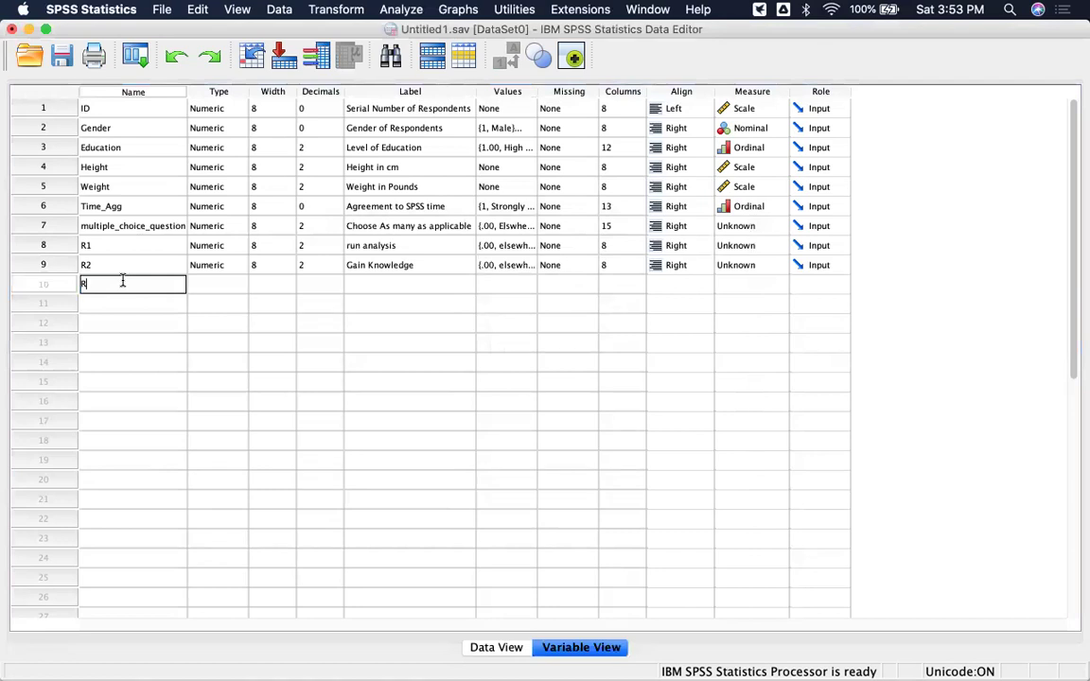
{"action": "left_click", "coordinate": [403, 284]}
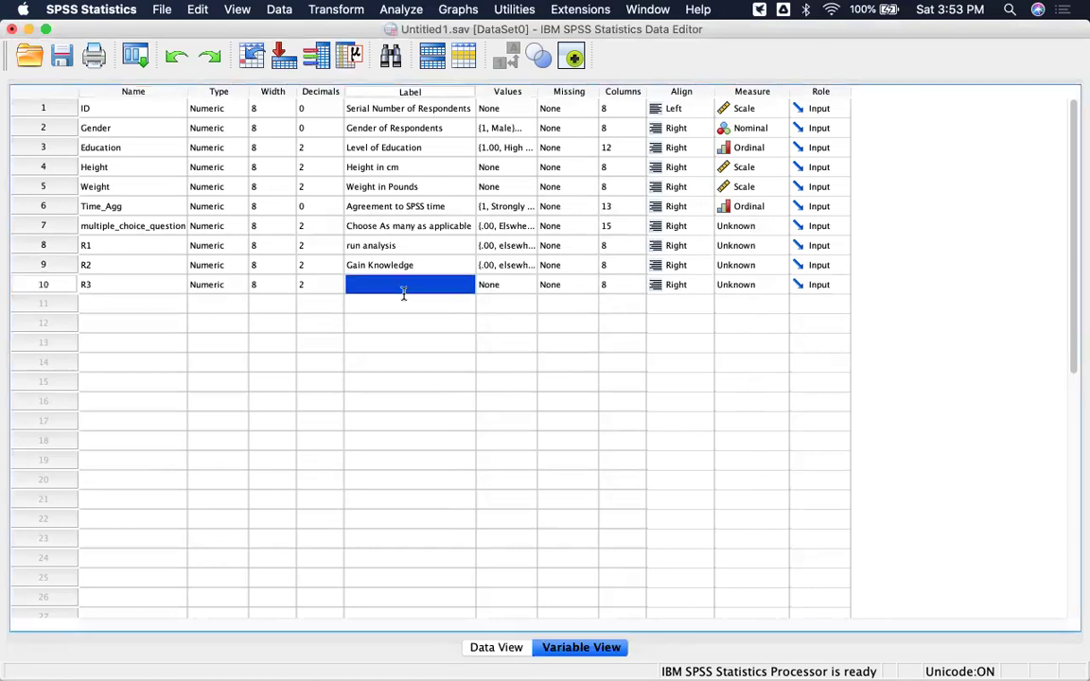
{"action": "left_click", "coordinate": [403, 293]}
{"action": "type", "text": "T"}
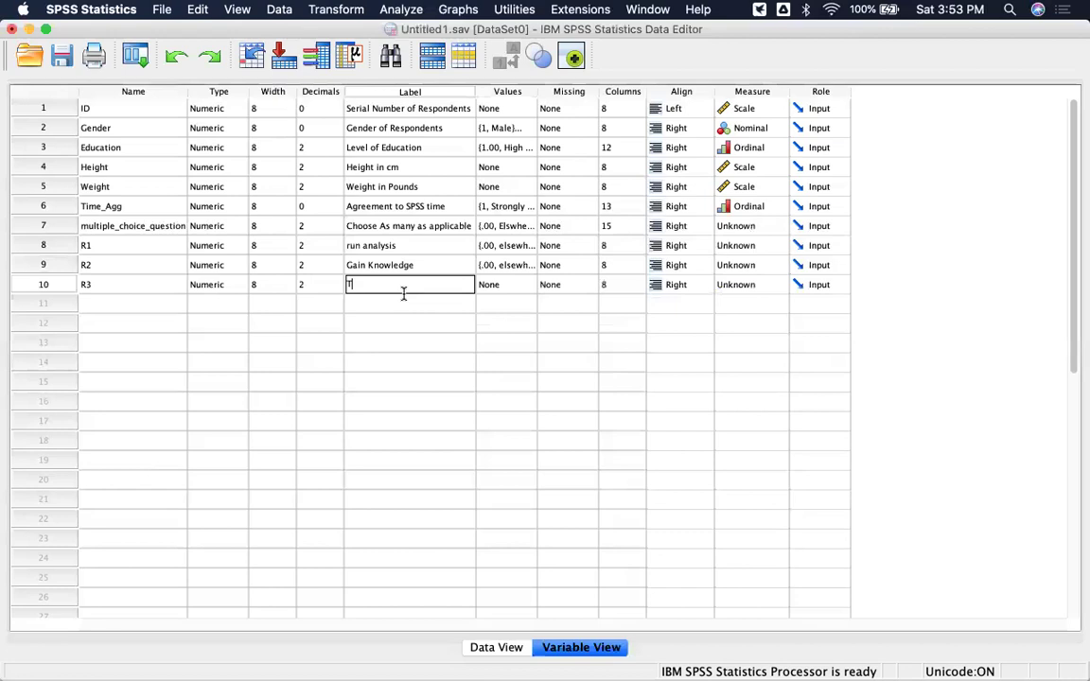
{"action": "type", "text": "each others"}
Add the value labels 1 = "Yes" and 0 = "elsewhere" to the R3 variable.
{"action": "left_click", "coordinate": [524, 285]}
{"action": "left_click", "coordinate": [526, 283]}
{"action": "type", "text": "1"}
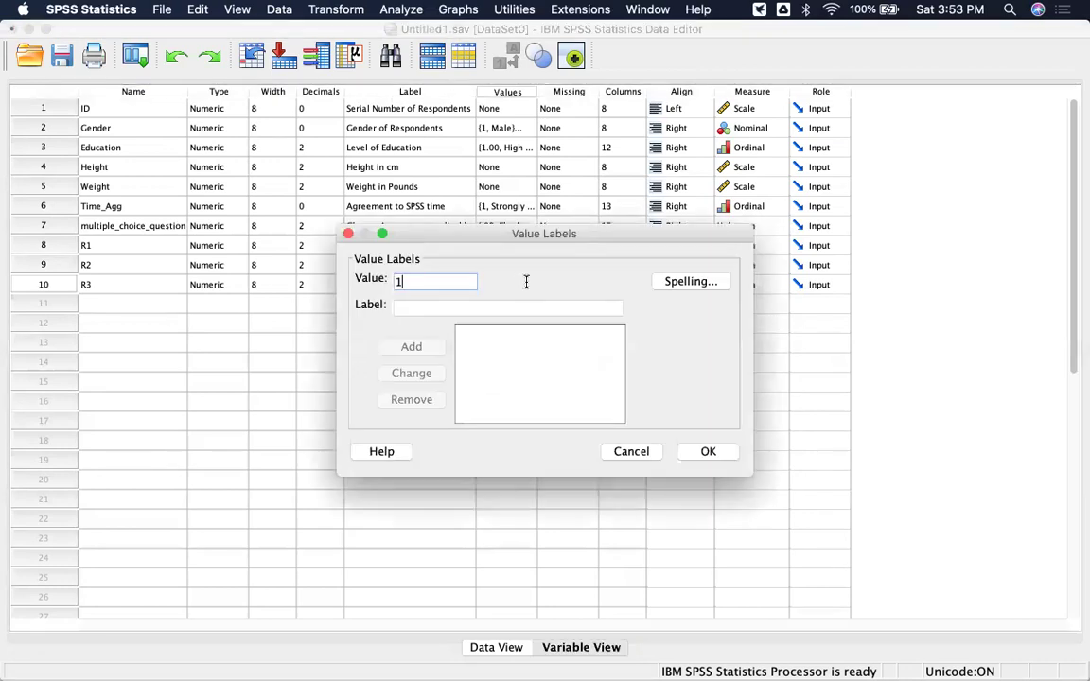
{"action": "left_click", "coordinate": [428, 309]}
{"action": "type", "text": "Yes"}
{"action": "left_click", "coordinate": [411, 346]}
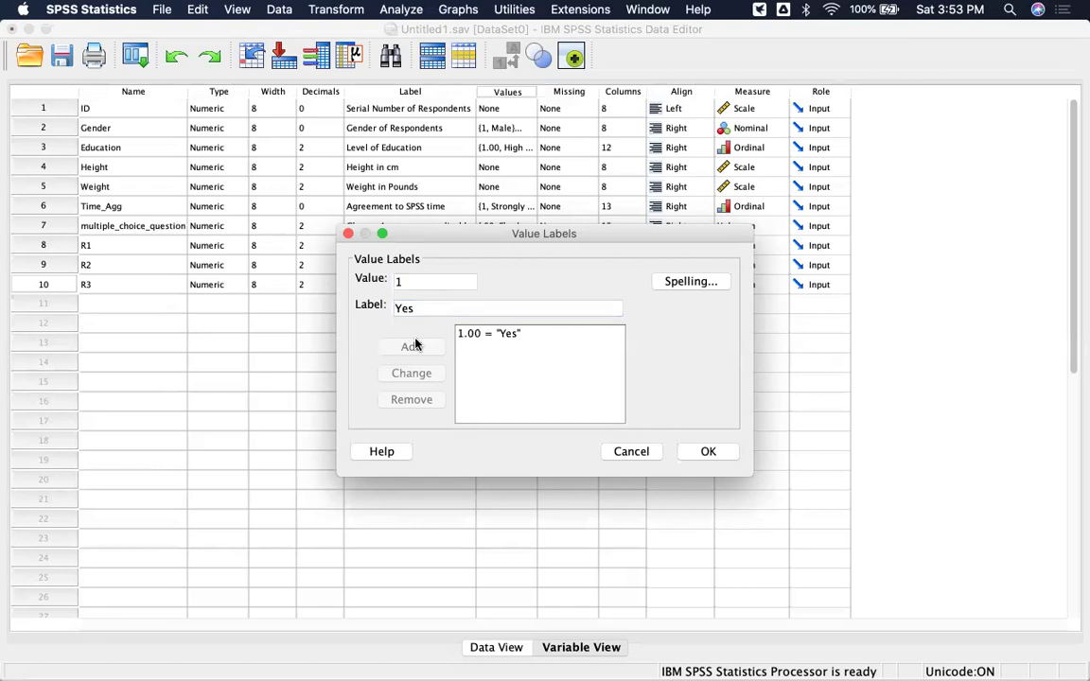
{"action": "type", "text": "0"}
{"action": "left_click", "coordinate": [426, 305]}
{"action": "type", "text": "elsewhere"}
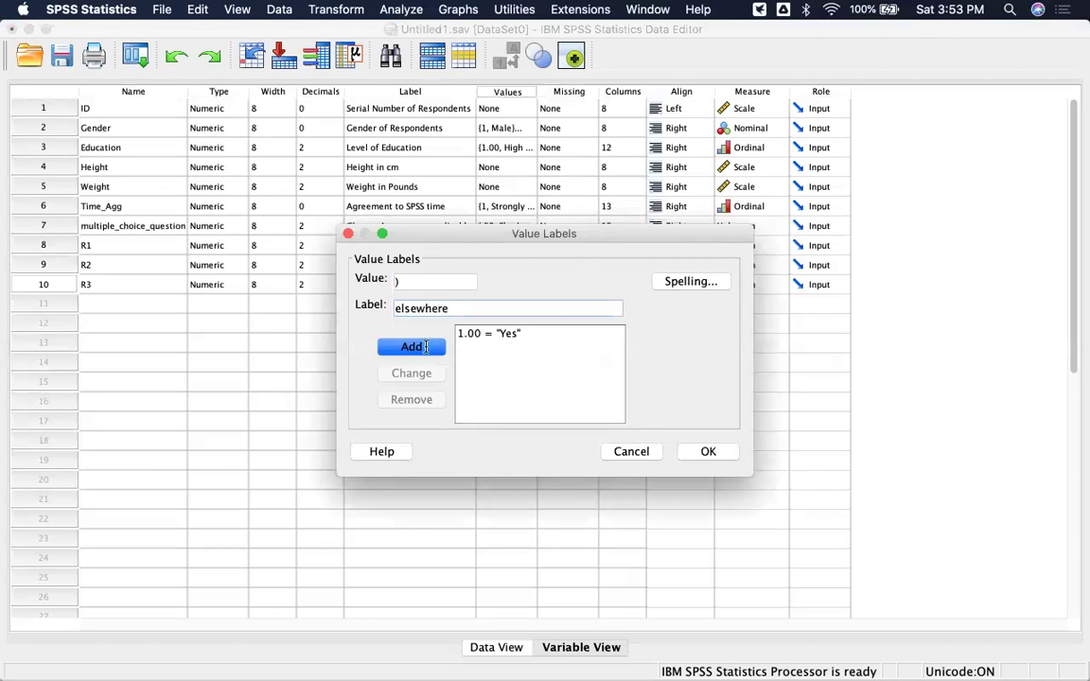
{"action": "left_click", "coordinate": [425, 347]}
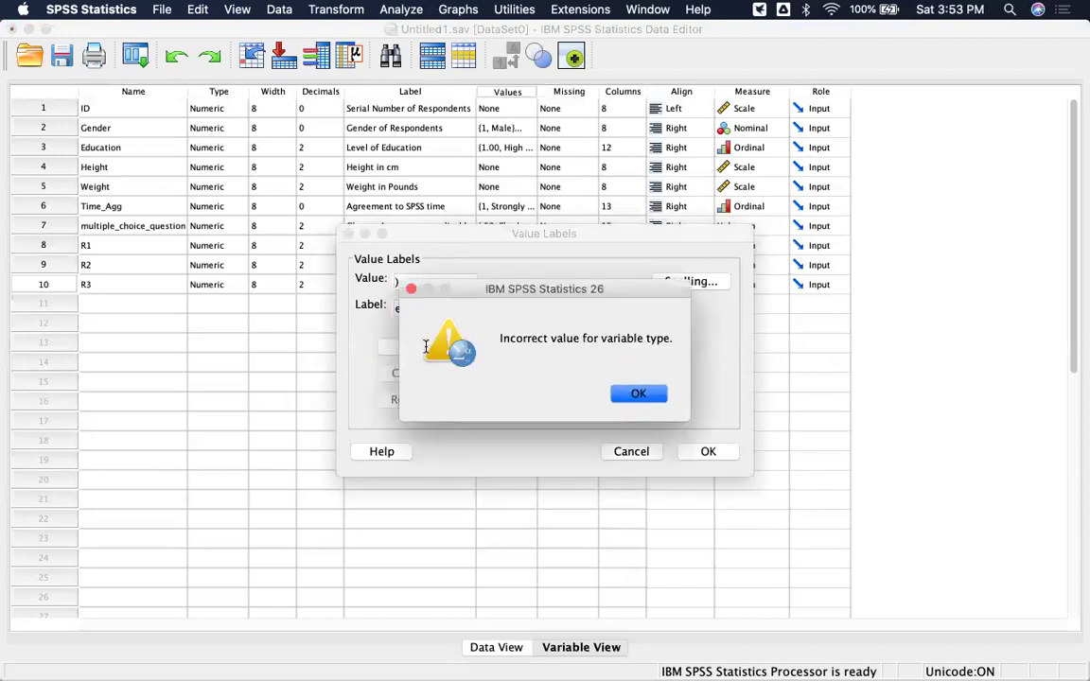
{"action": "left_click", "coordinate": [635, 392]}
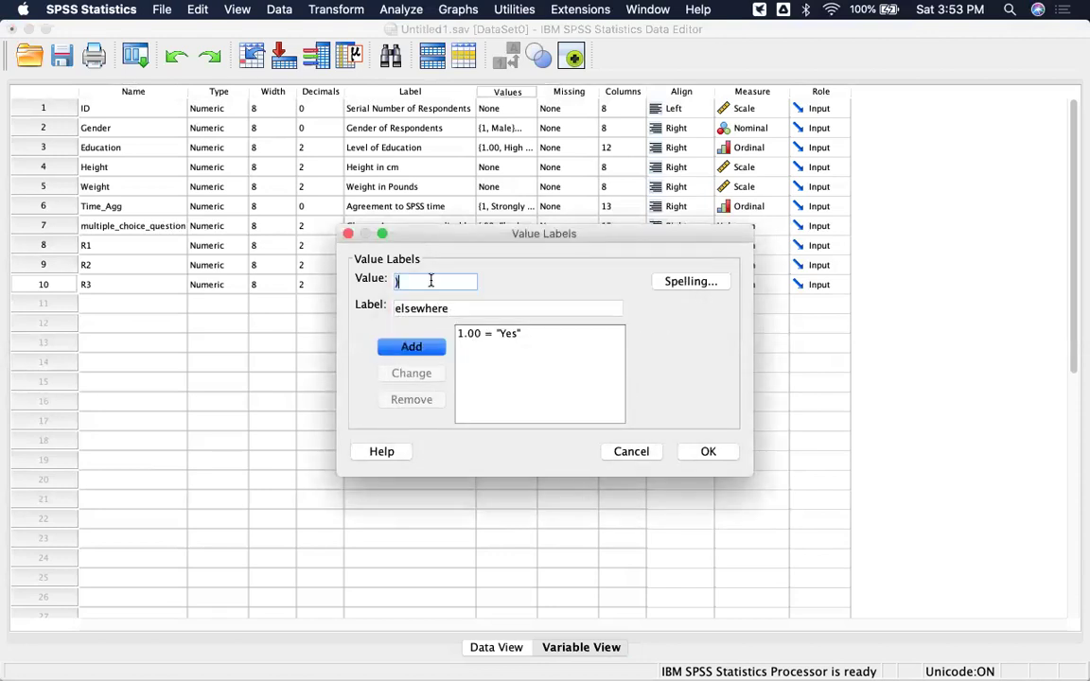
{"action": "key", "text": "BackSpace"}
{"action": "type", "text": "0"}
{"action": "key", "text": "Return"}
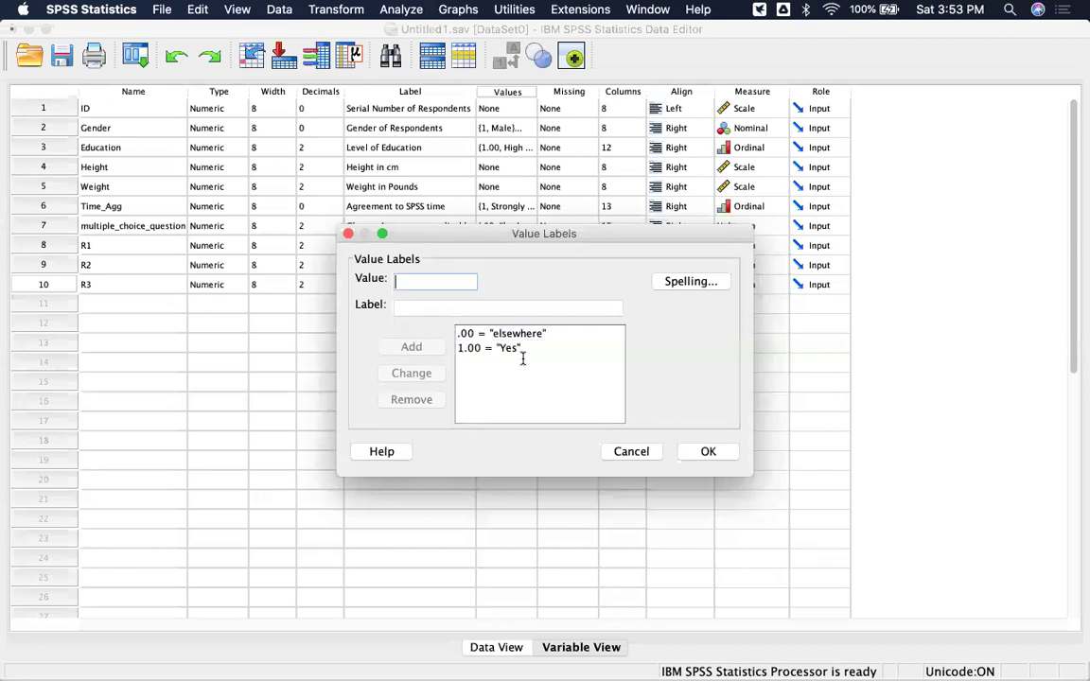
{"action": "left_click", "coordinate": [697, 447]}
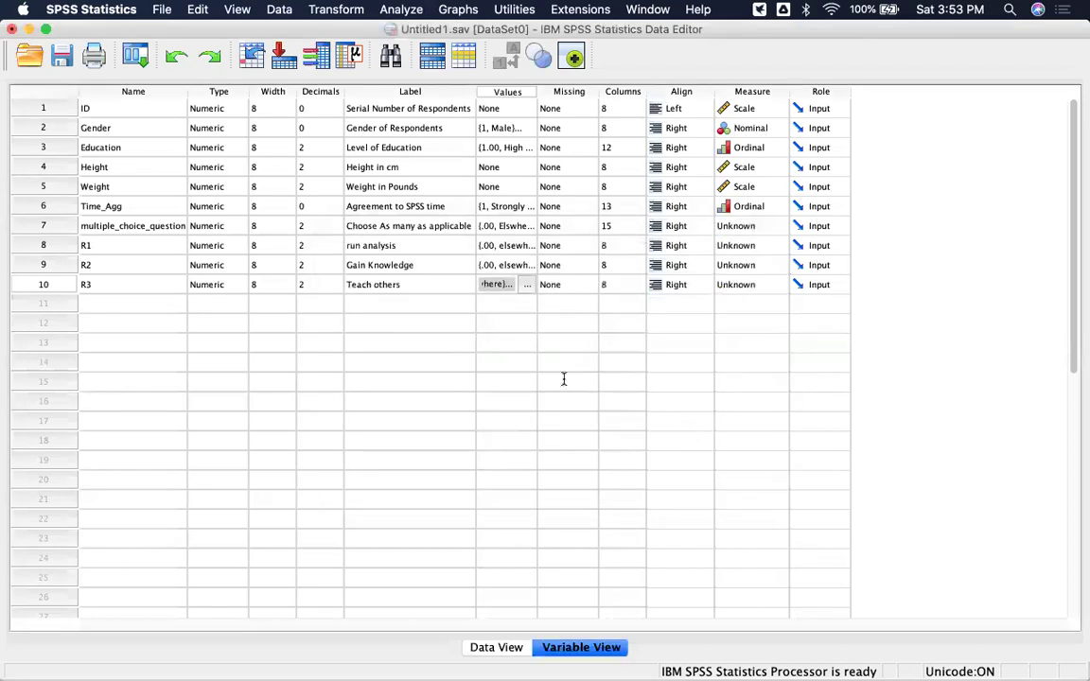
Define an eleventh variable named R4 with the label "Others".
{"action": "left_click", "coordinate": [117, 302]}
{"action": "left_click", "coordinate": [119, 302]}
{"action": "type", "text": "R4"}
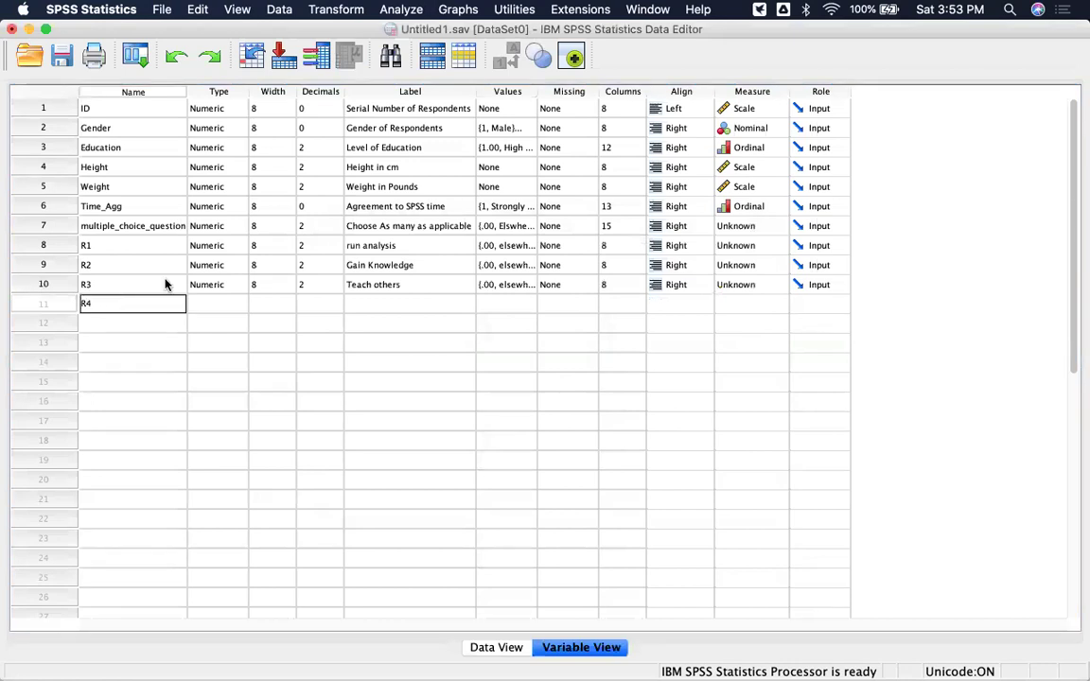
{"action": "left_click", "coordinate": [393, 303]}
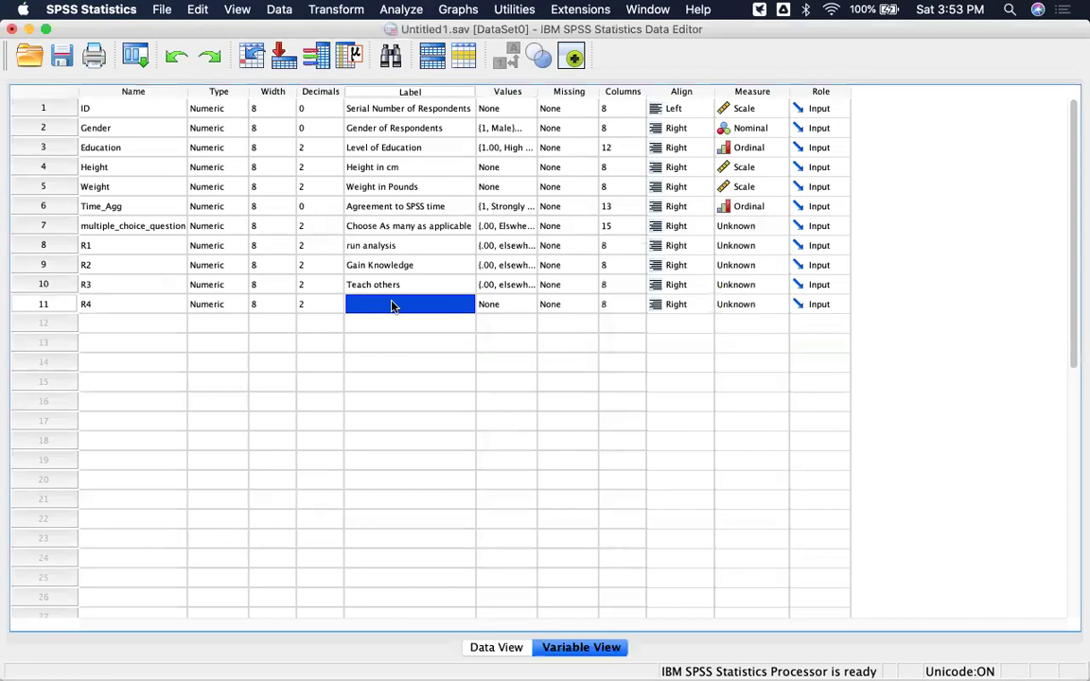
{"action": "left_click", "coordinate": [393, 304]}
{"action": "type", "text": "Ot"}
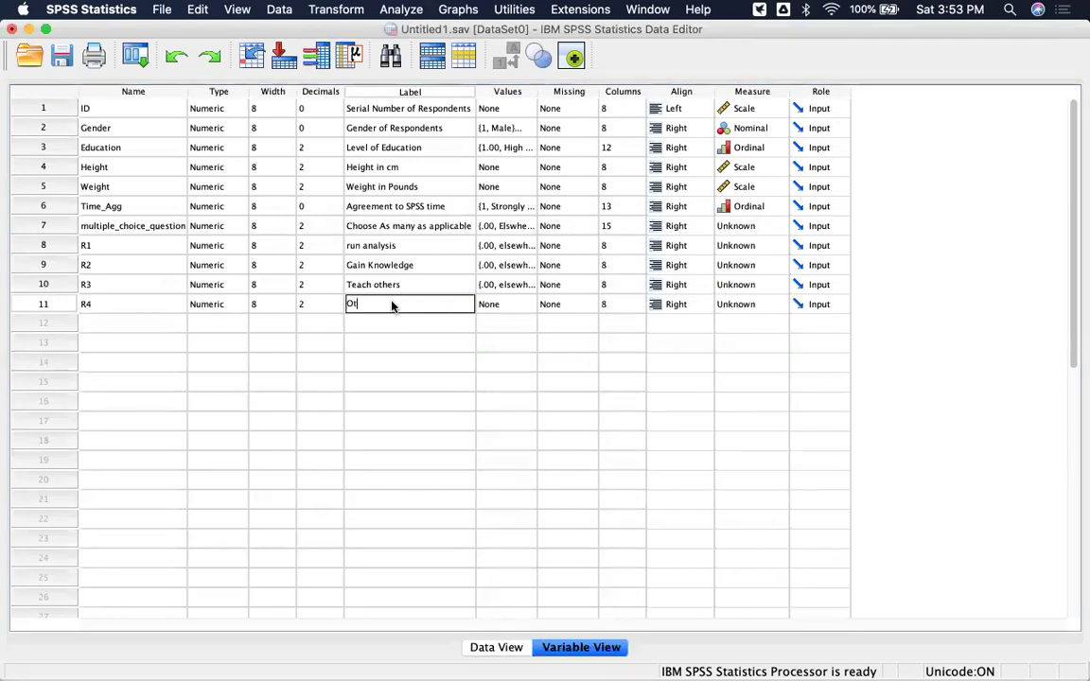
{"action": "type", "text": "hers"}
Add the value labels 1 = "yes" and 0 = "elswhere" to the R4 variable.
{"action": "left_click", "coordinate": [532, 309]}
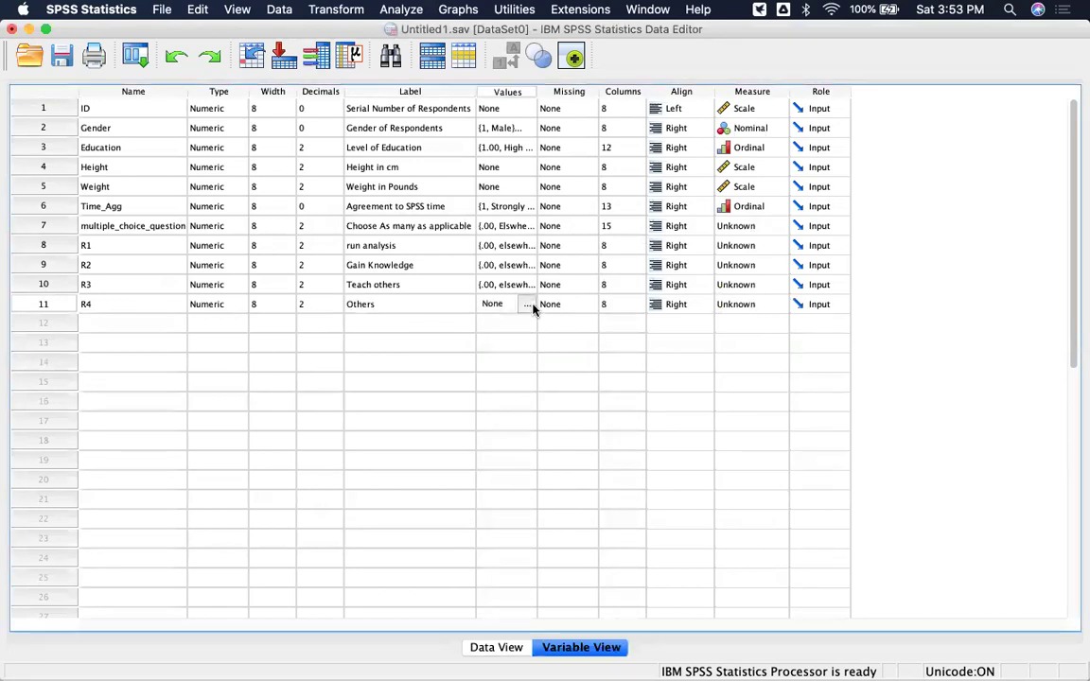
{"action": "left_click", "coordinate": [530, 305]}
{"action": "type", "text": "1"}
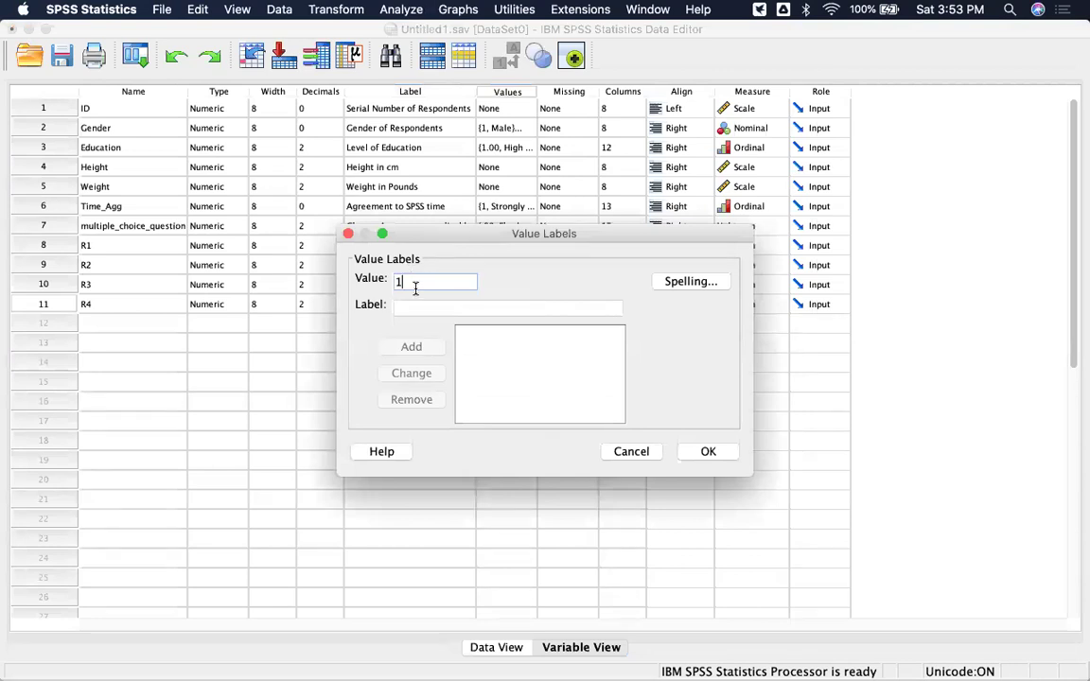
{"action": "left_click", "coordinate": [417, 307]}
{"action": "type", "text": "s"}
{"action": "left_click", "coordinate": [411, 348]}
{"action": "type", "text": "0"}
{"action": "left_click", "coordinate": [409, 305]}
{"action": "type", "text": "elsw"}
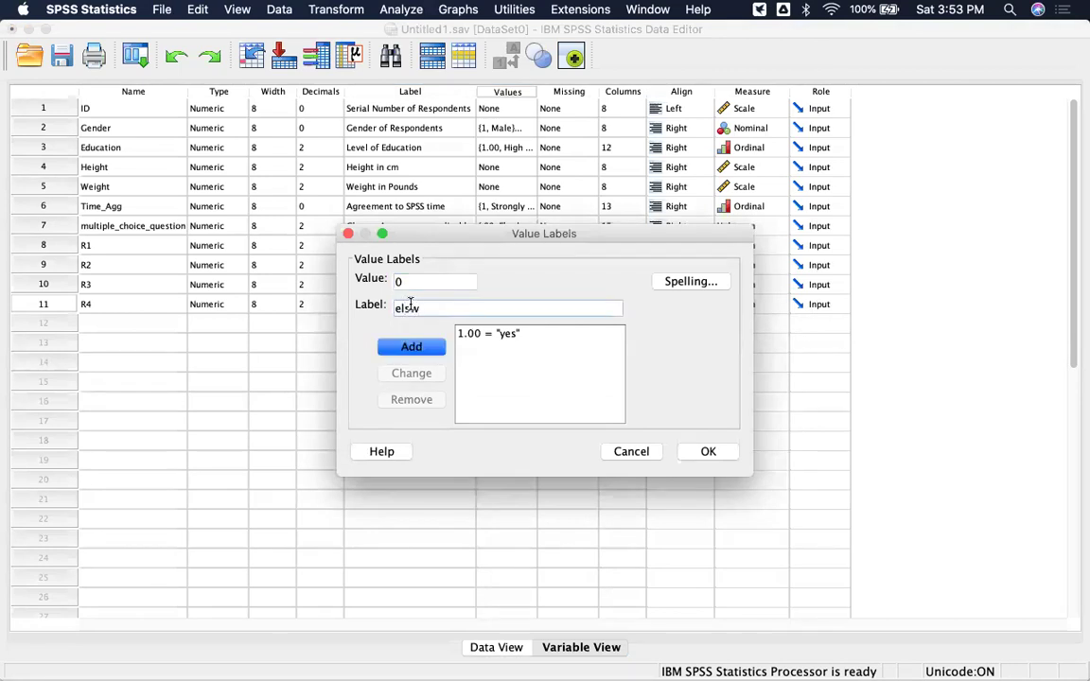
{"action": "type", "text": "here"}
{"action": "left_click", "coordinate": [410, 344]}
{"action": "left_click", "coordinate": [715, 452]}
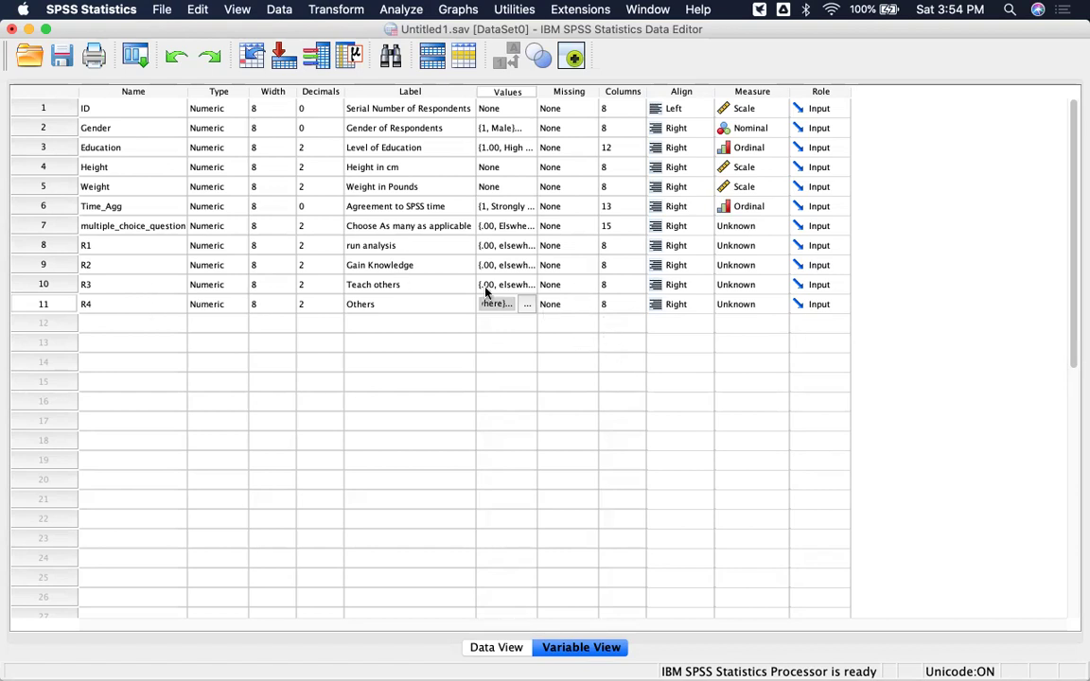
Enter 0 as the R1 response of the first respondent in the data grid.
{"action": "left_click", "coordinate": [31, 224]}
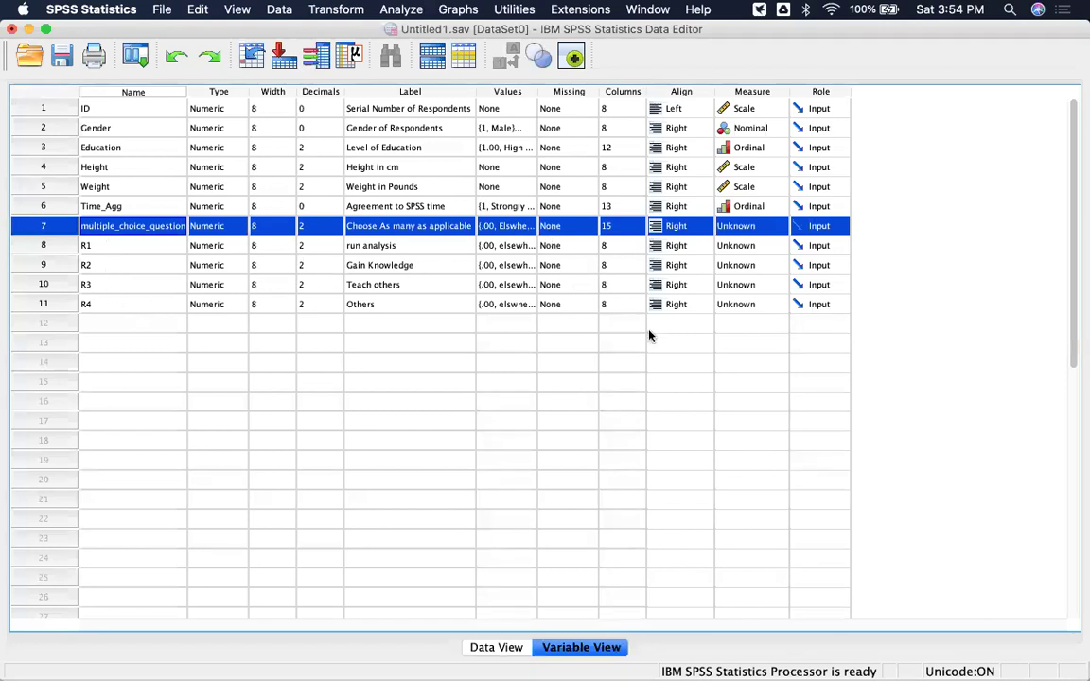
{"action": "left_click", "coordinate": [496, 647]}
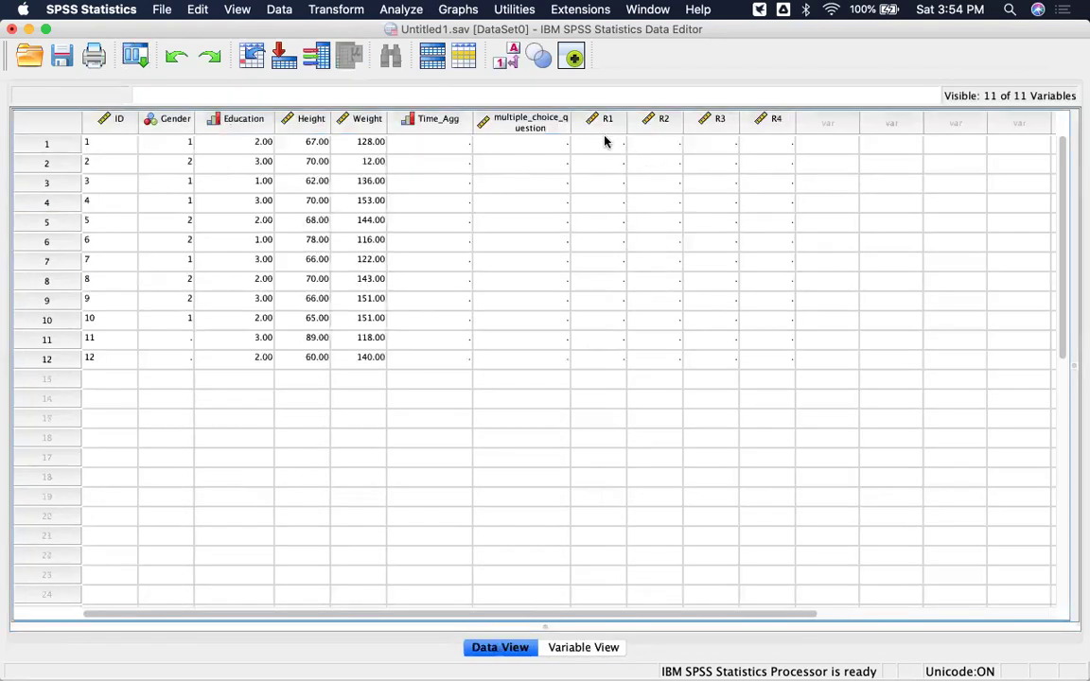
{"action": "left_click", "coordinate": [607, 144]}
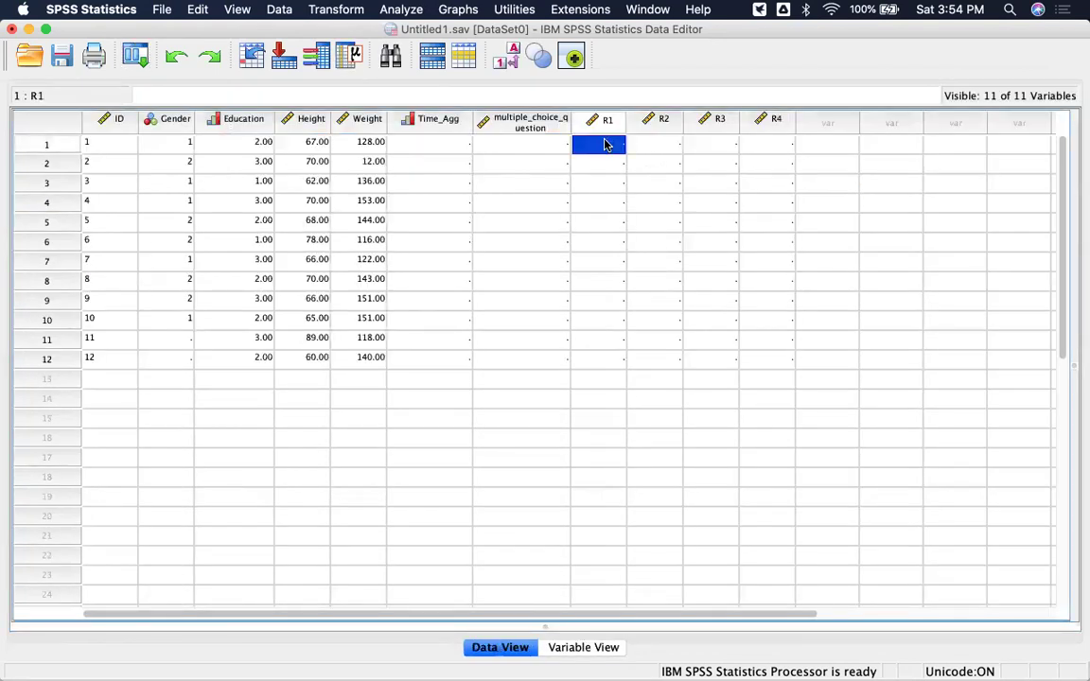
{"action": "type", "text": "0"}
{"action": "key", "text": "Return"}
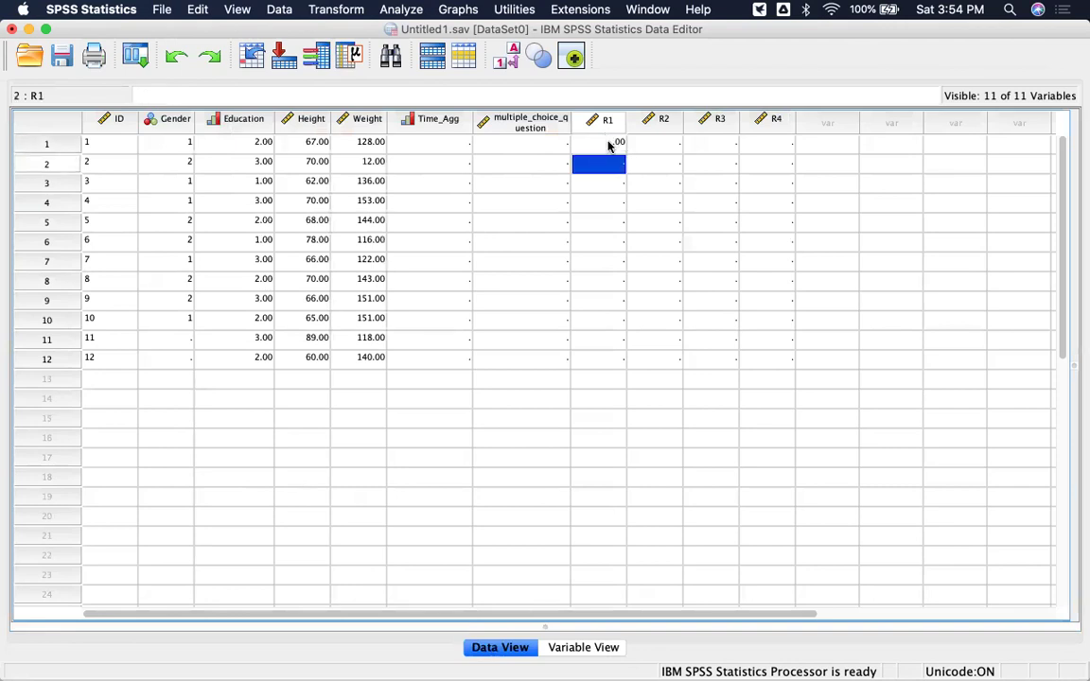
{"action": "left_click", "coordinate": [672, 145]}
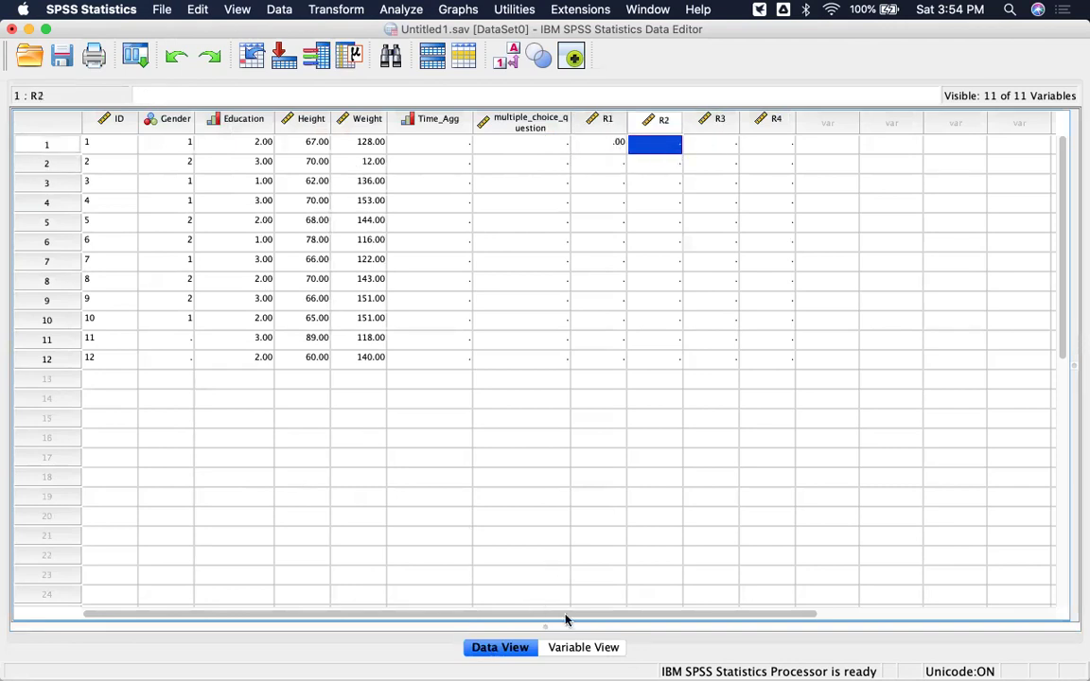
Set the number of decimals to 0 for the variables R1, R2, R3 and R4.
{"action": "left_click", "coordinate": [594, 649]}
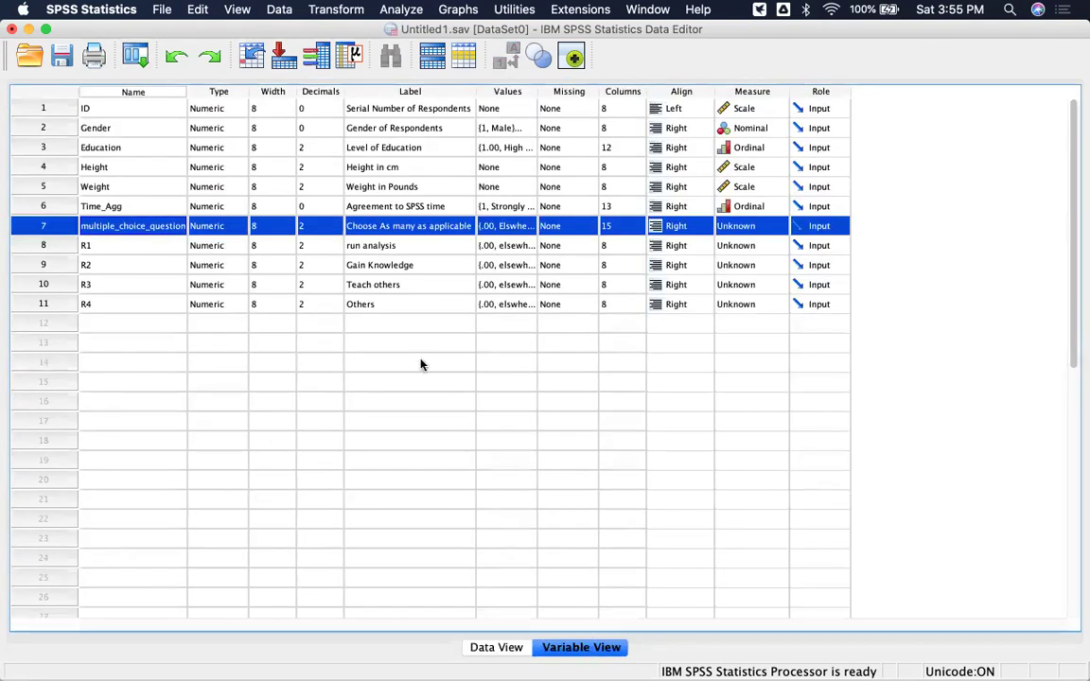
{"action": "left_click", "coordinate": [329, 248]}
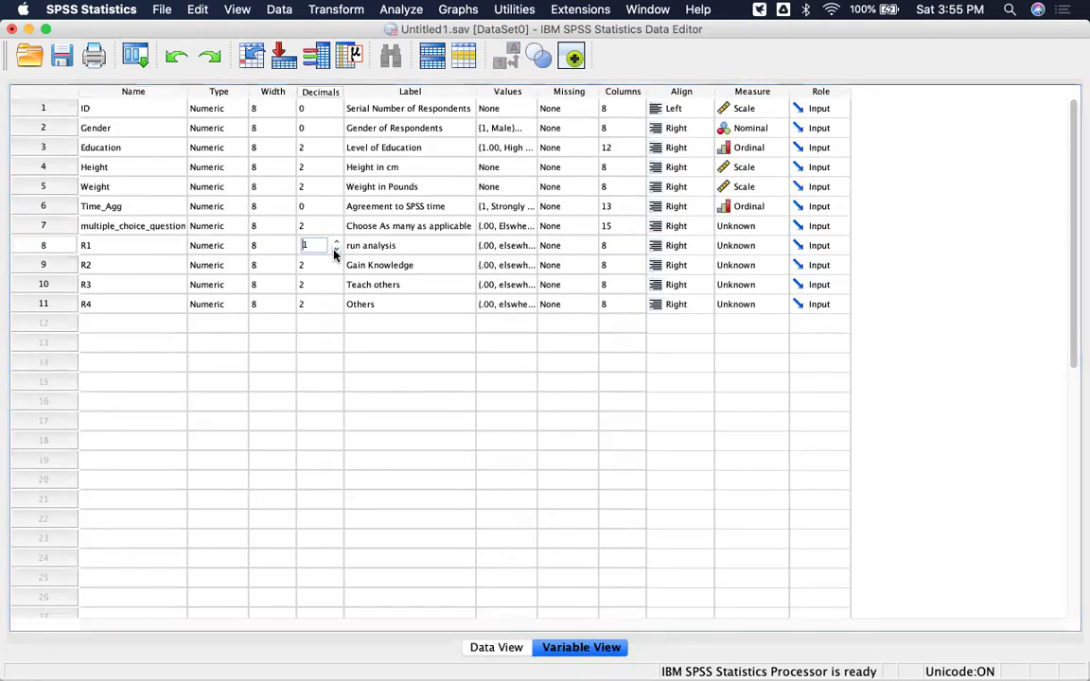
{"action": "left_click", "coordinate": [334, 273]}
{"action": "left_click", "coordinate": [334, 271]}
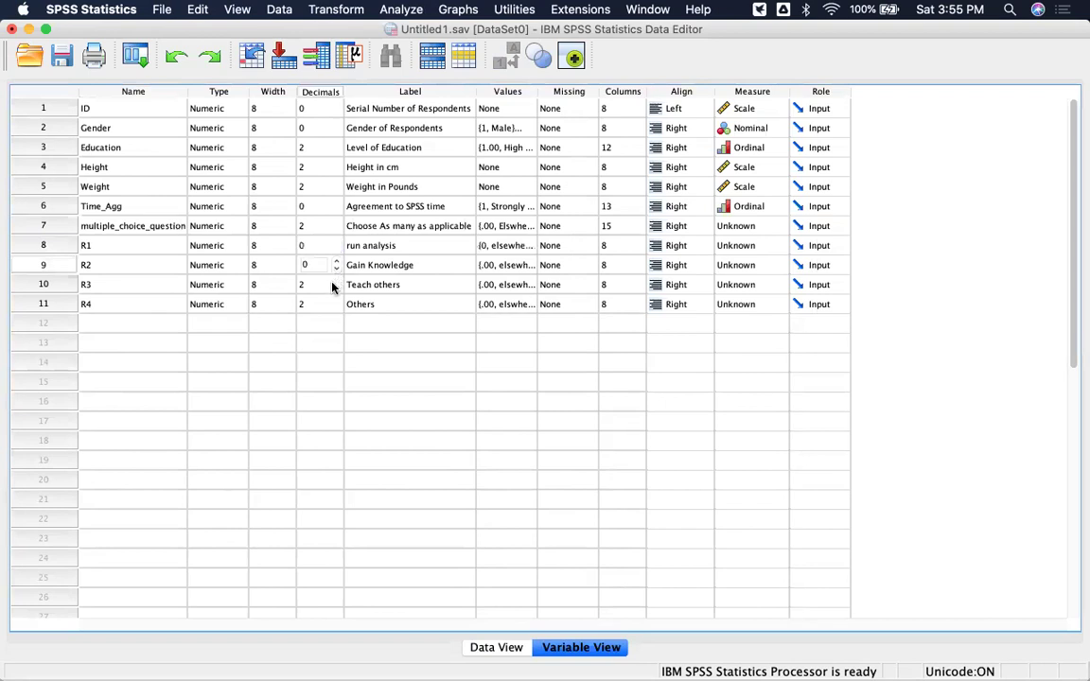
{"action": "left_click", "coordinate": [334, 287]}
{"action": "left_click", "coordinate": [334, 288]}
{"action": "left_click", "coordinate": [334, 316]}
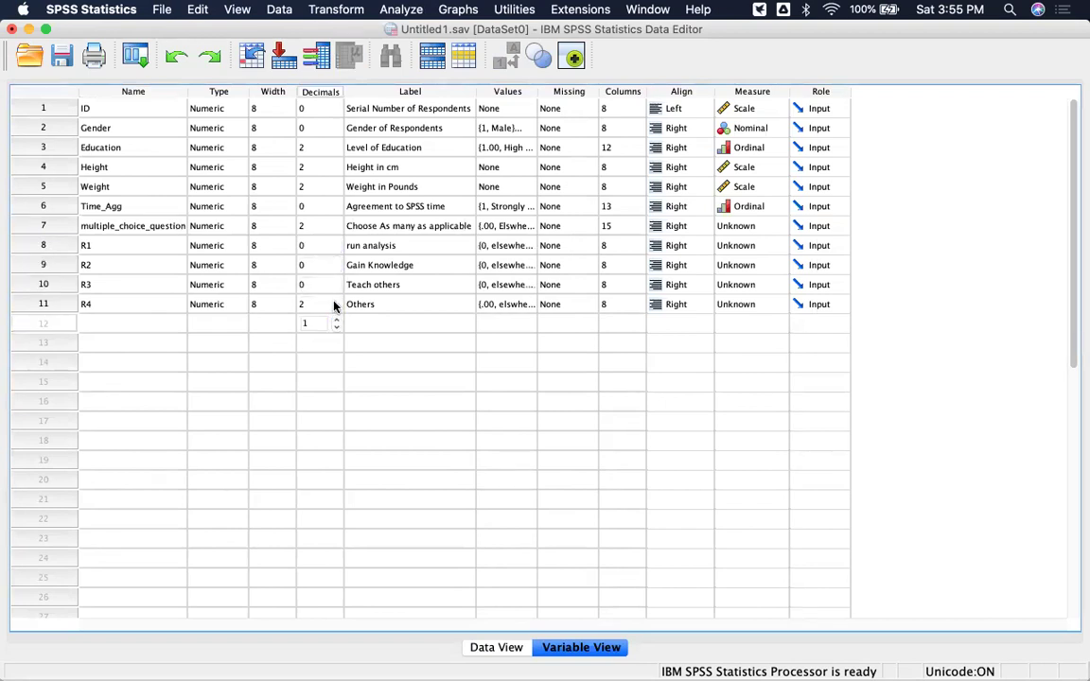
{"action": "left_click", "coordinate": [334, 305]}
{"action": "left_click", "coordinate": [335, 301]}
{"action": "left_click", "coordinate": [336, 308]}
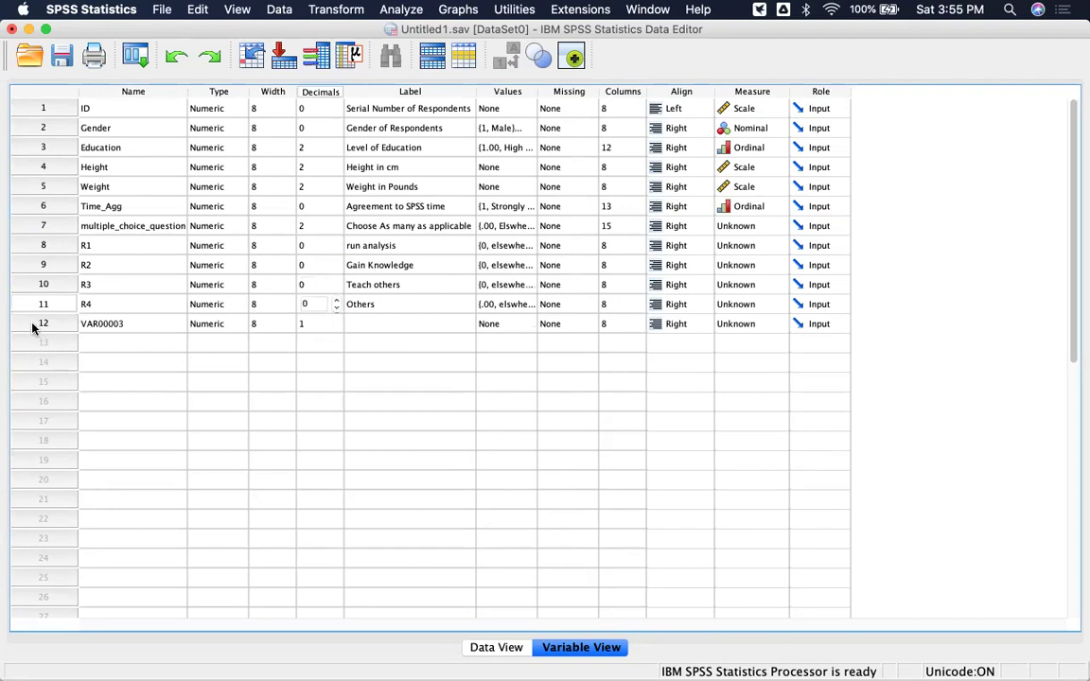
{"action": "left_click", "coordinate": [493, 647]}
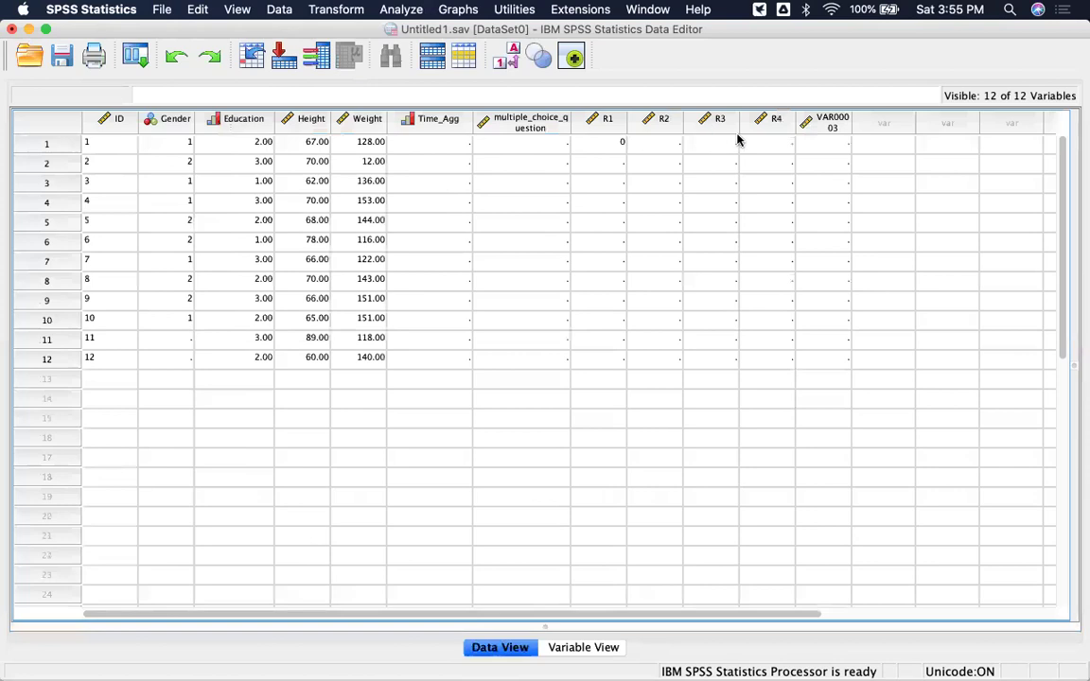
{"action": "left_click", "coordinate": [575, 647]}
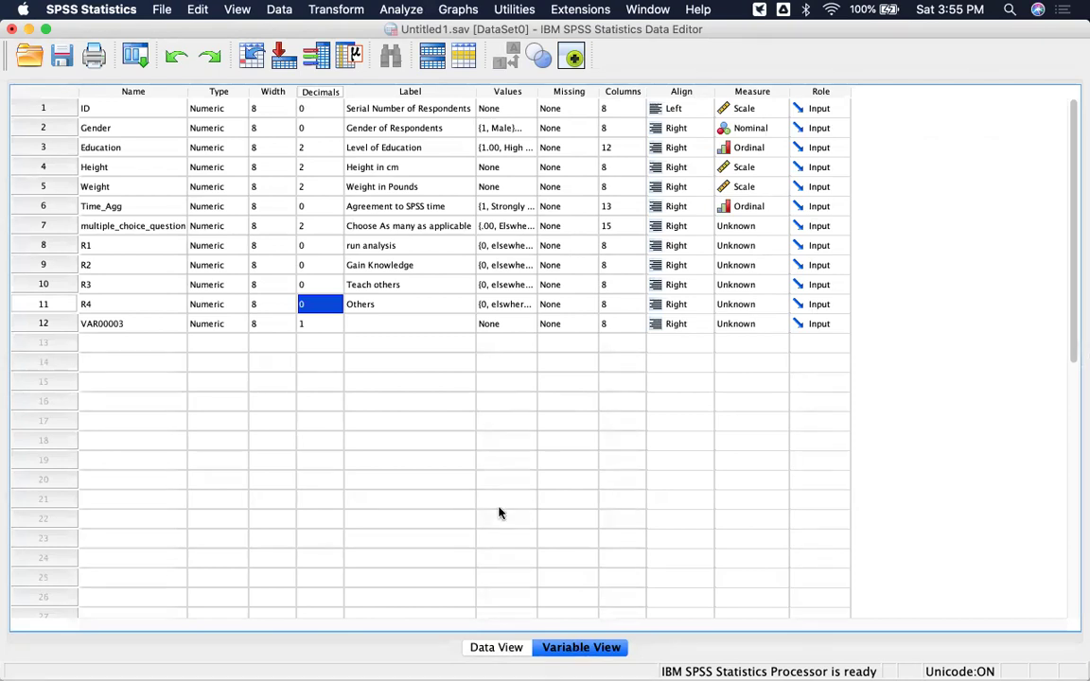
{"action": "left_click", "coordinate": [268, 95]}
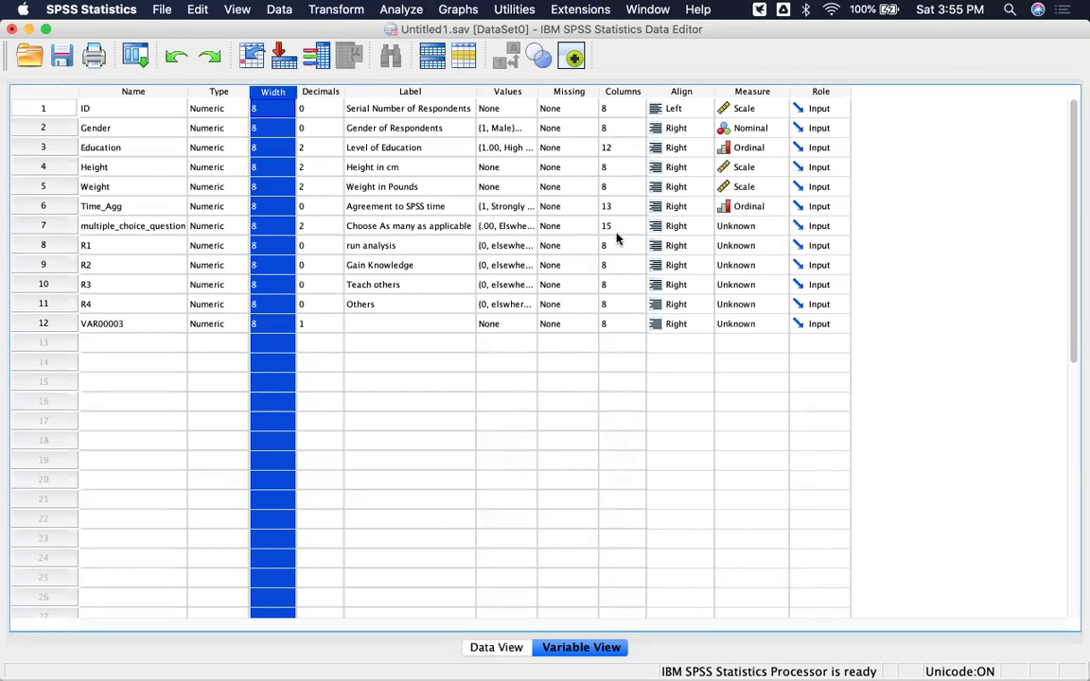
{"action": "left_click", "coordinate": [621, 93]}
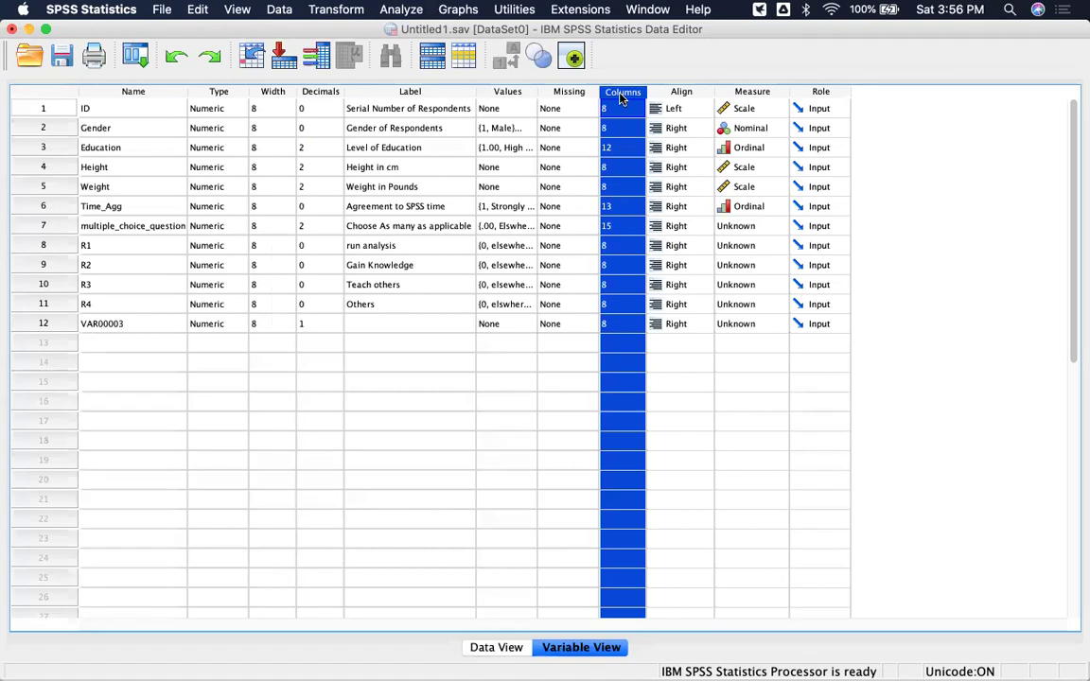
{"action": "left_click", "coordinate": [567, 91]}
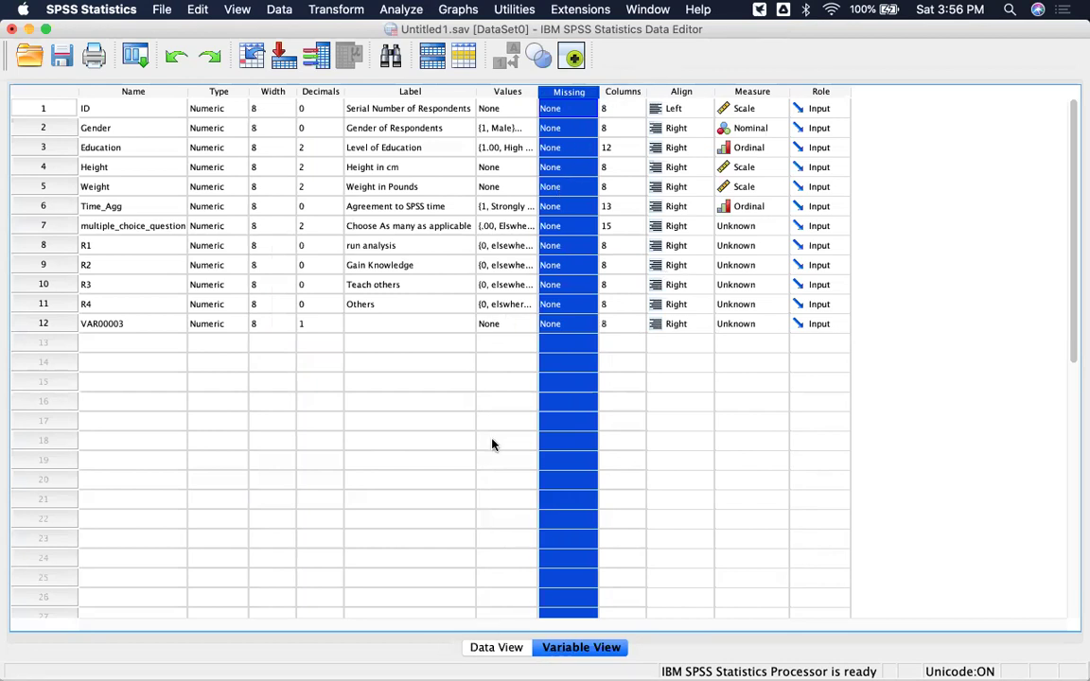
Complete the first respondent's answers in the data grid with R2 = 1, R3 = 0 and R4 = 1.
{"action": "left_click", "coordinate": [495, 646]}
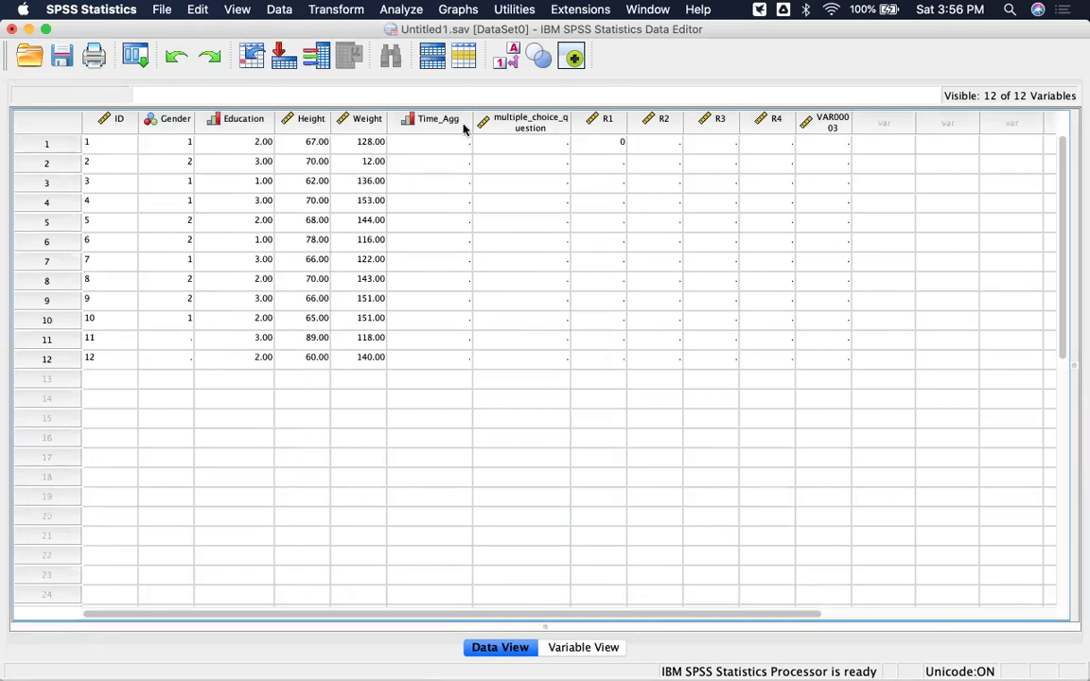
{"action": "left_click", "coordinate": [662, 149]}
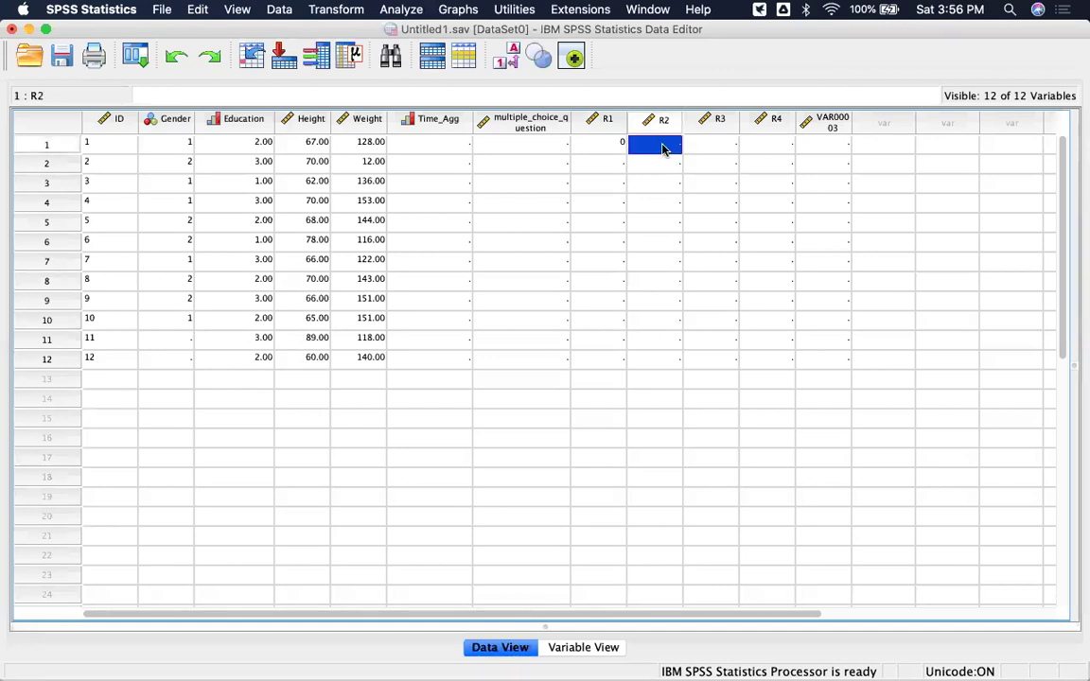
{"action": "type", "text": "1"}
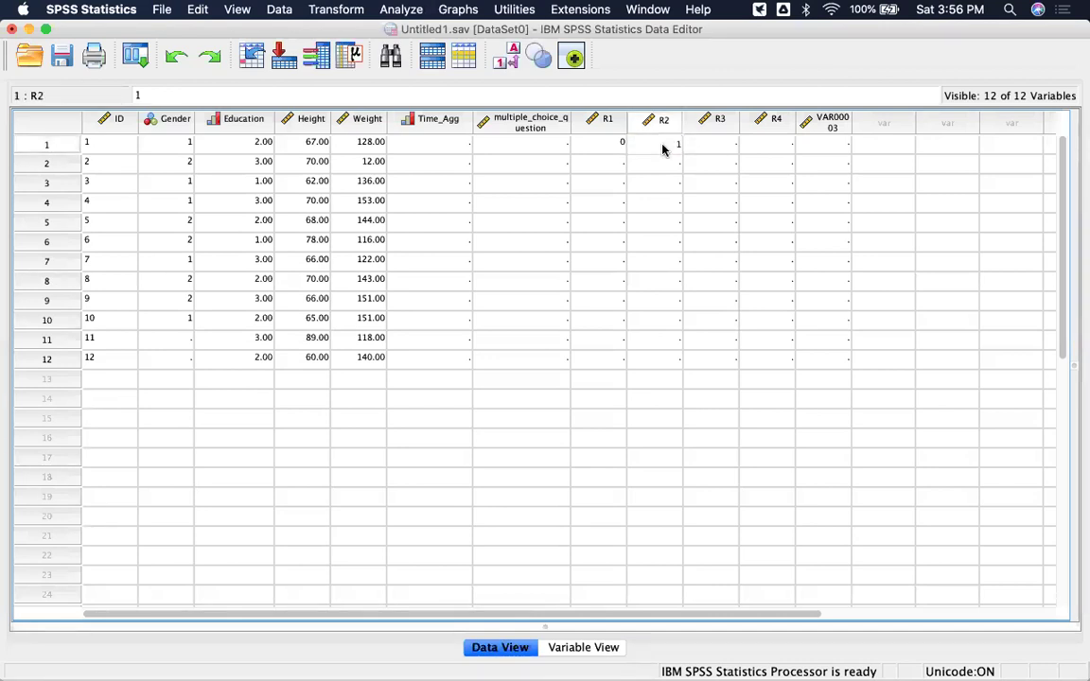
{"action": "key", "text": "Return"}
{"action": "left_click", "coordinate": [716, 142]}
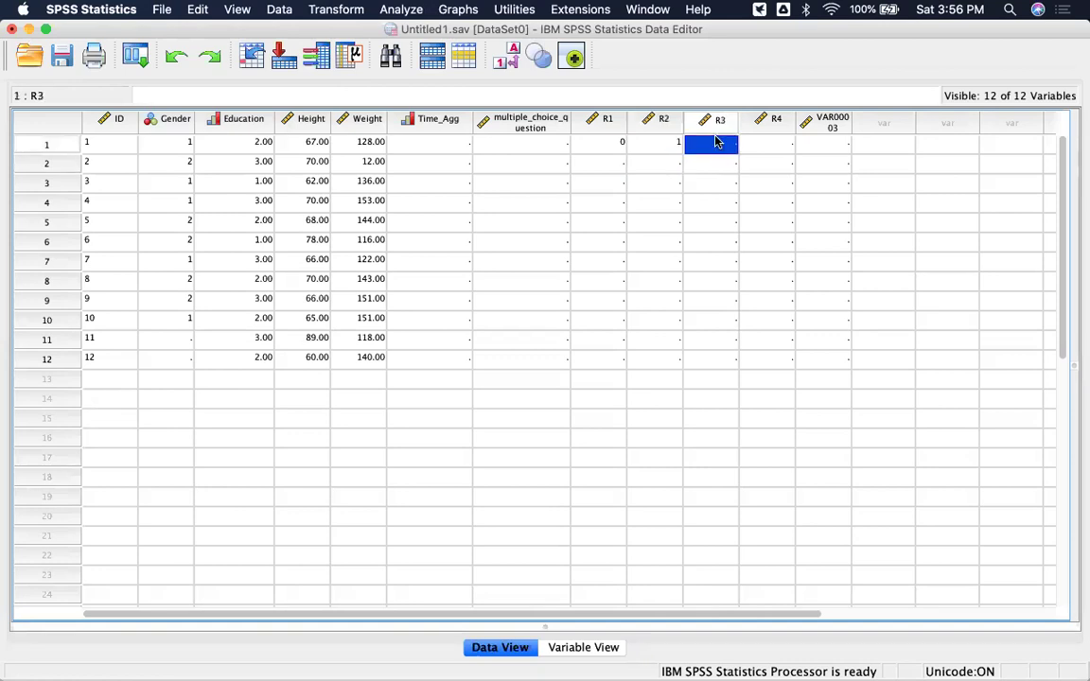
{"action": "type", "text": "0"}
{"action": "left_click", "coordinate": [775, 144]}
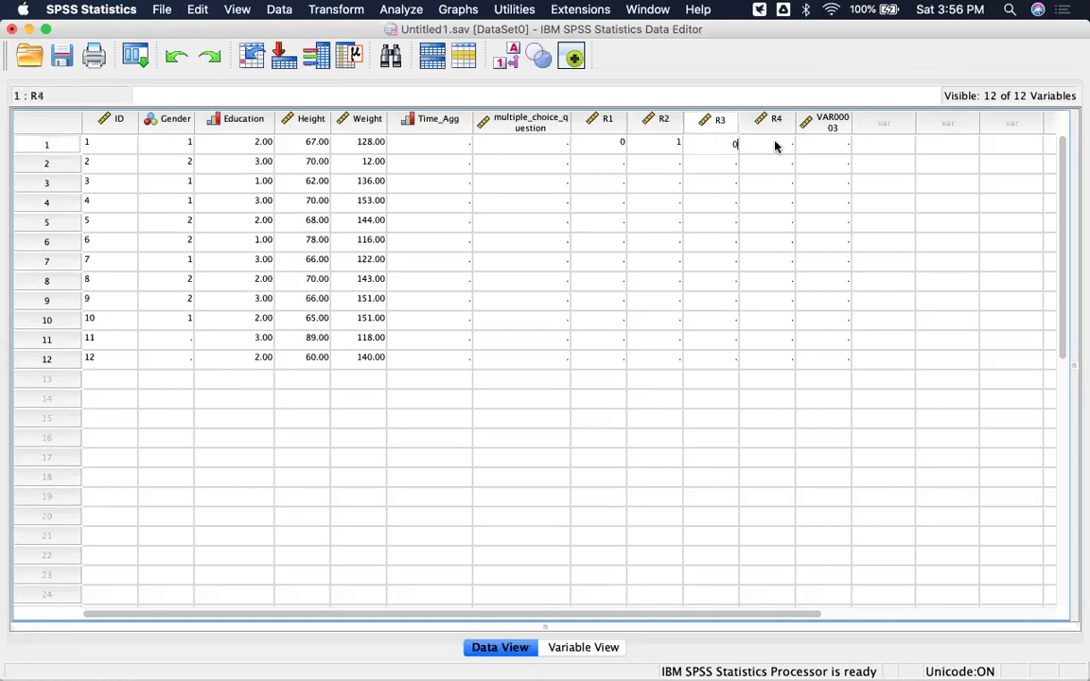
{"action": "type", "text": "1"}
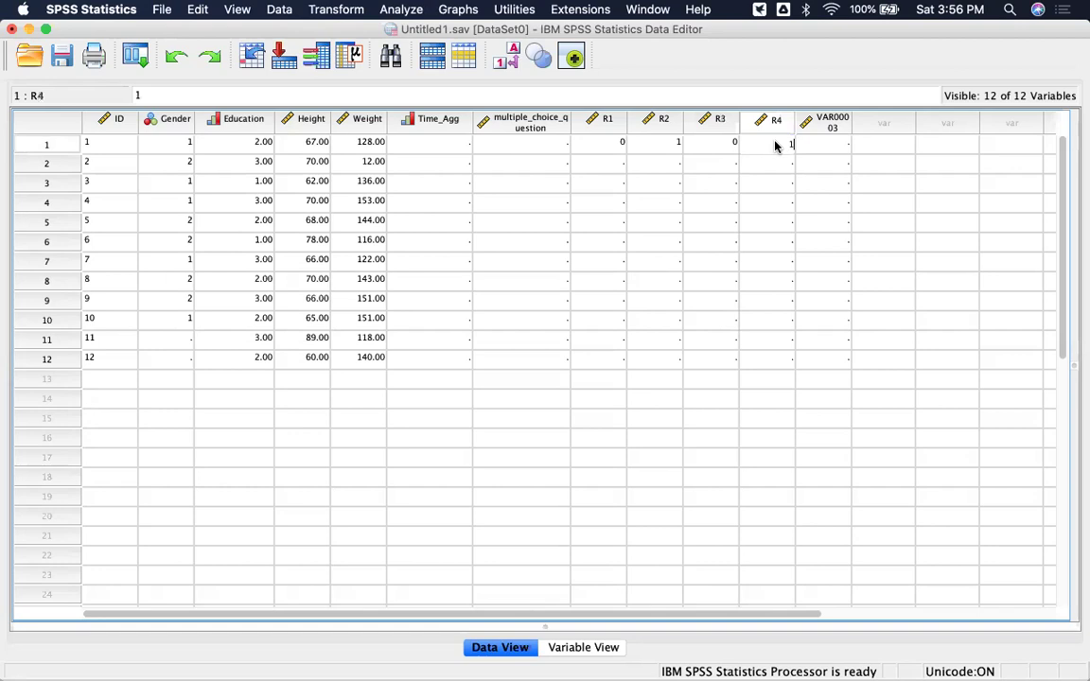
{"action": "left_click", "coordinate": [928, 205]}
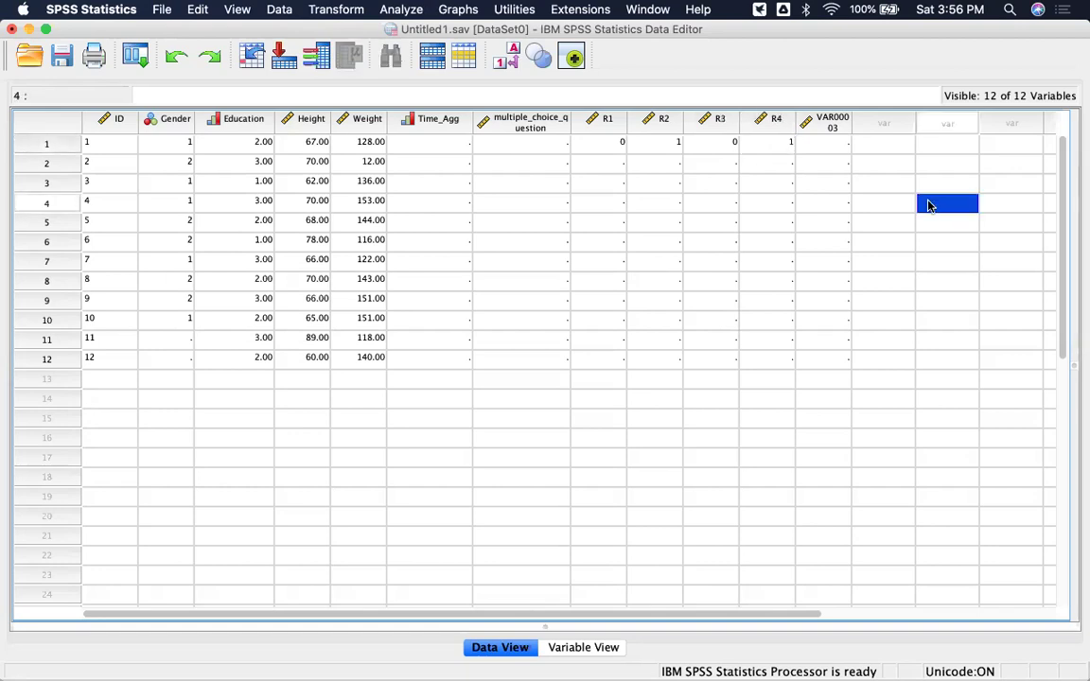
Enter 1 for each of R1, R2, R3 and R4 for the second respondent.
{"action": "left_click", "coordinate": [605, 165]}
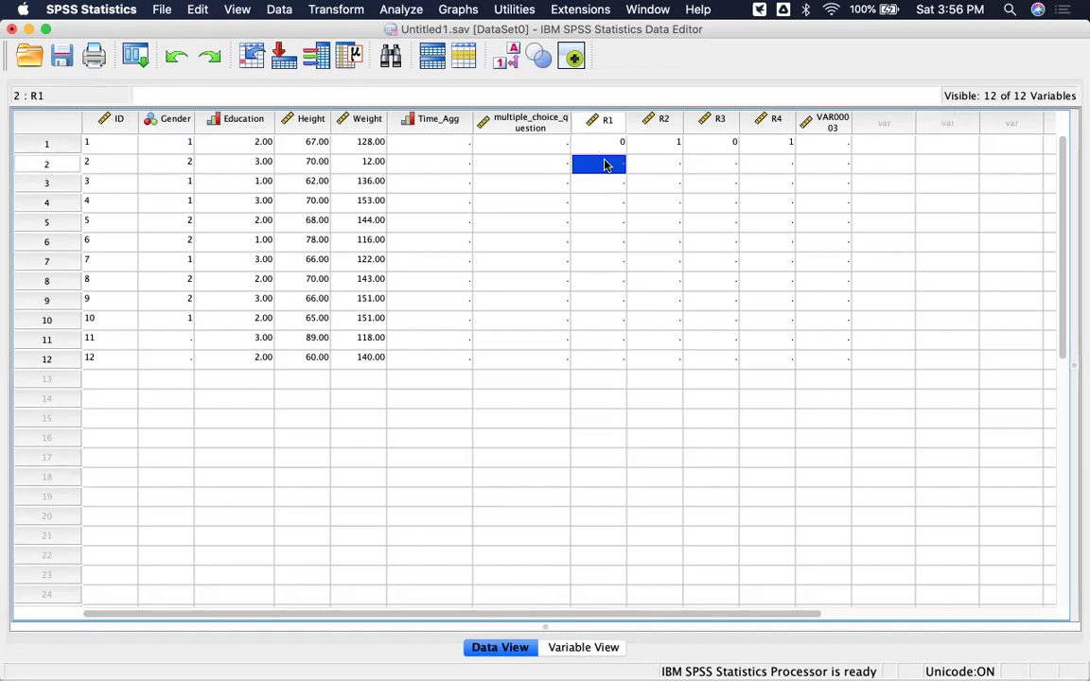
{"action": "type", "text": "1"}
{"action": "left_click", "coordinate": [662, 165]}
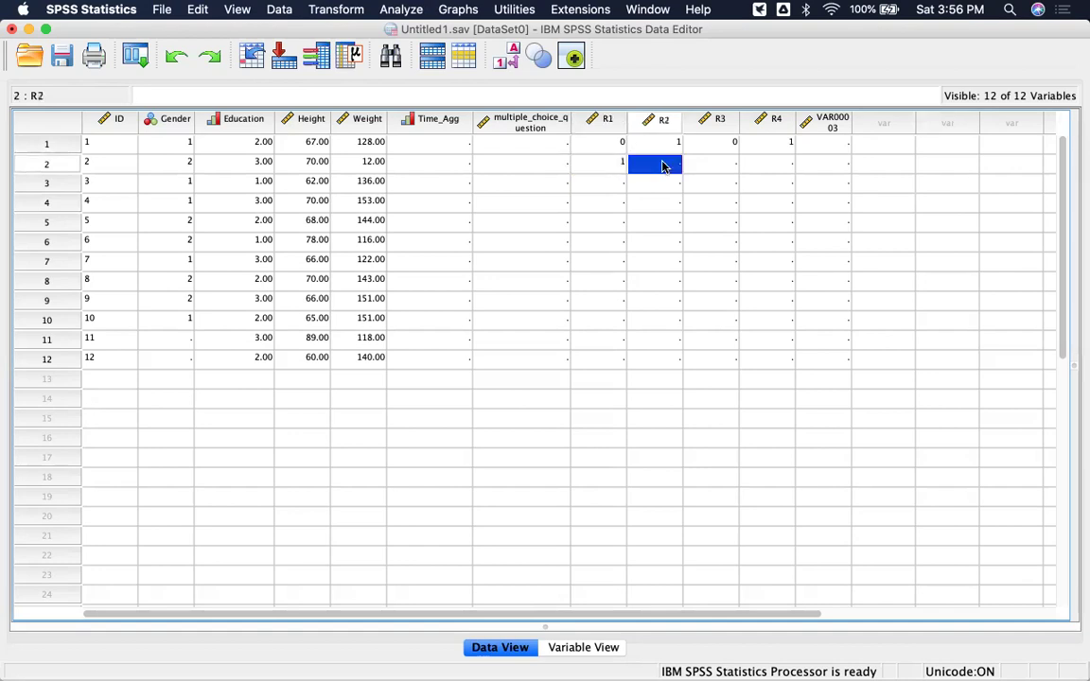
{"action": "double_click", "coordinate": [662, 166]}
{"action": "type", "text": "1"}
{"action": "left_click", "coordinate": [722, 166]}
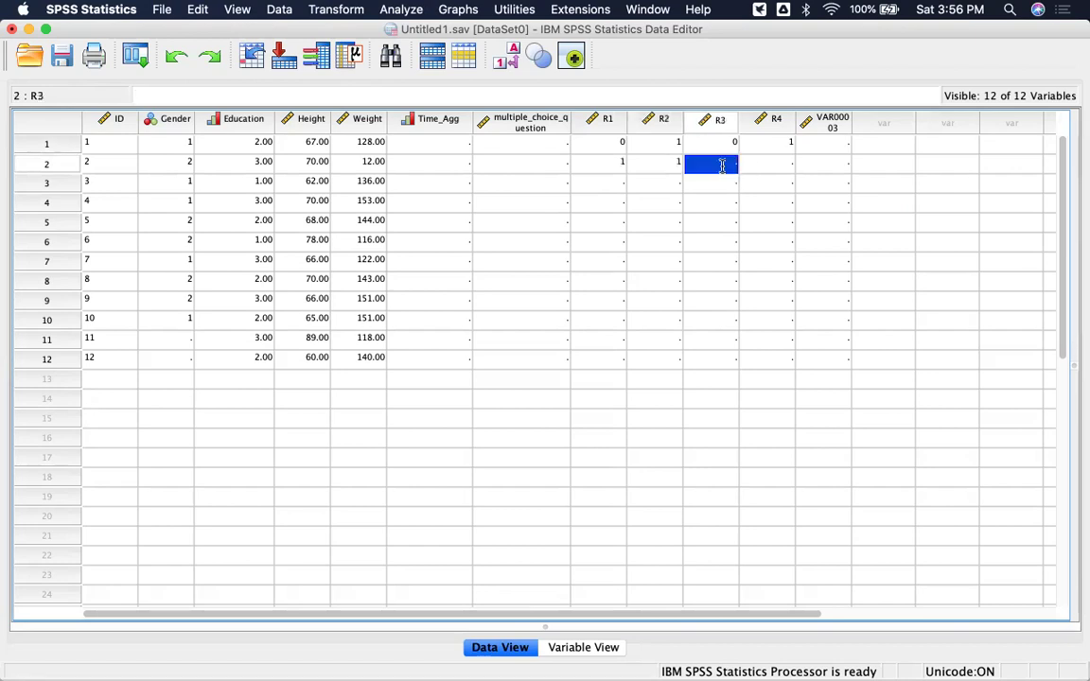
{"action": "type", "text": "1"}
{"action": "left_click", "coordinate": [783, 163]}
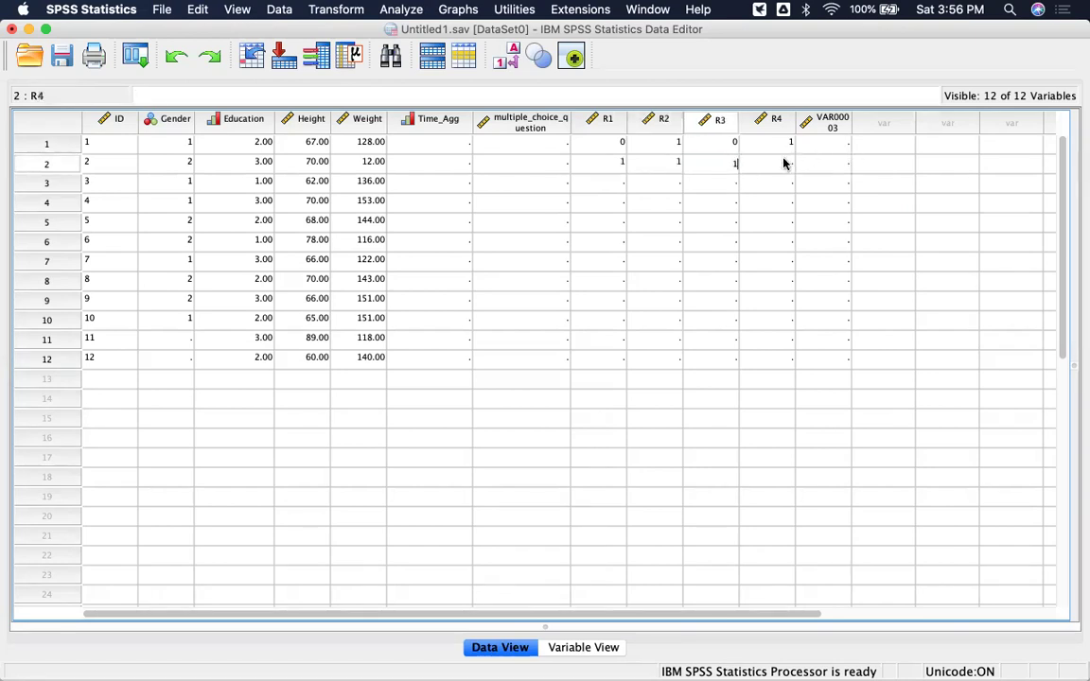
{"action": "type", "text": "1"}
{"action": "left_click", "coordinate": [867, 225]}
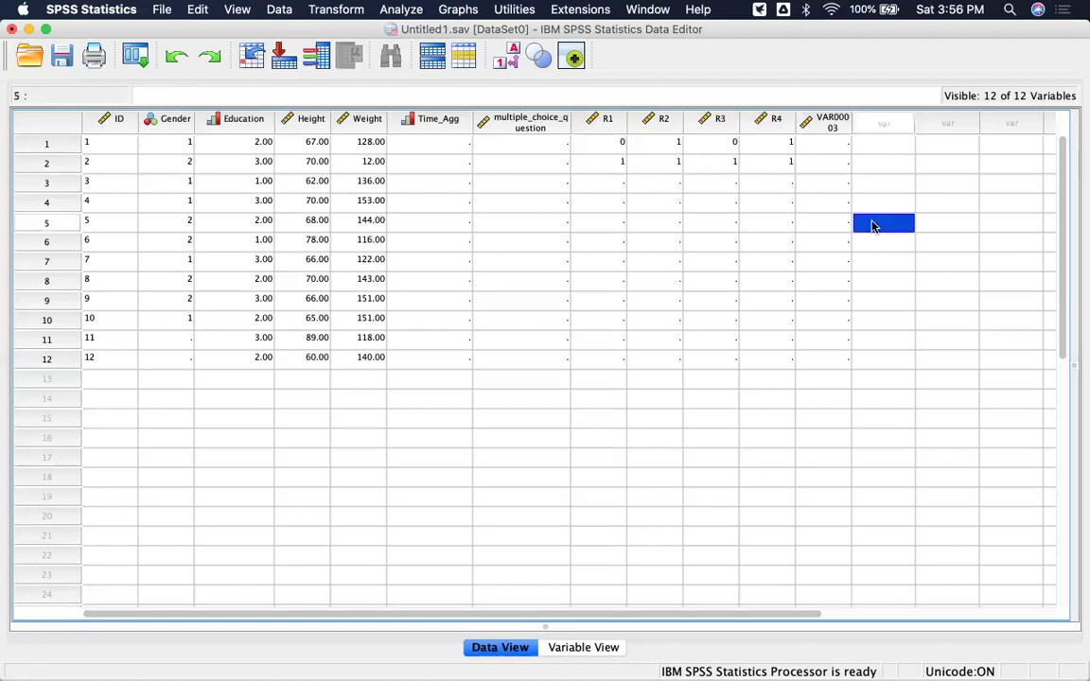
Enter the third respondent's answers as R1 = 0, R2 = 1, R3 = 1 and R4 = 1.
{"action": "left_click", "coordinate": [615, 184]}
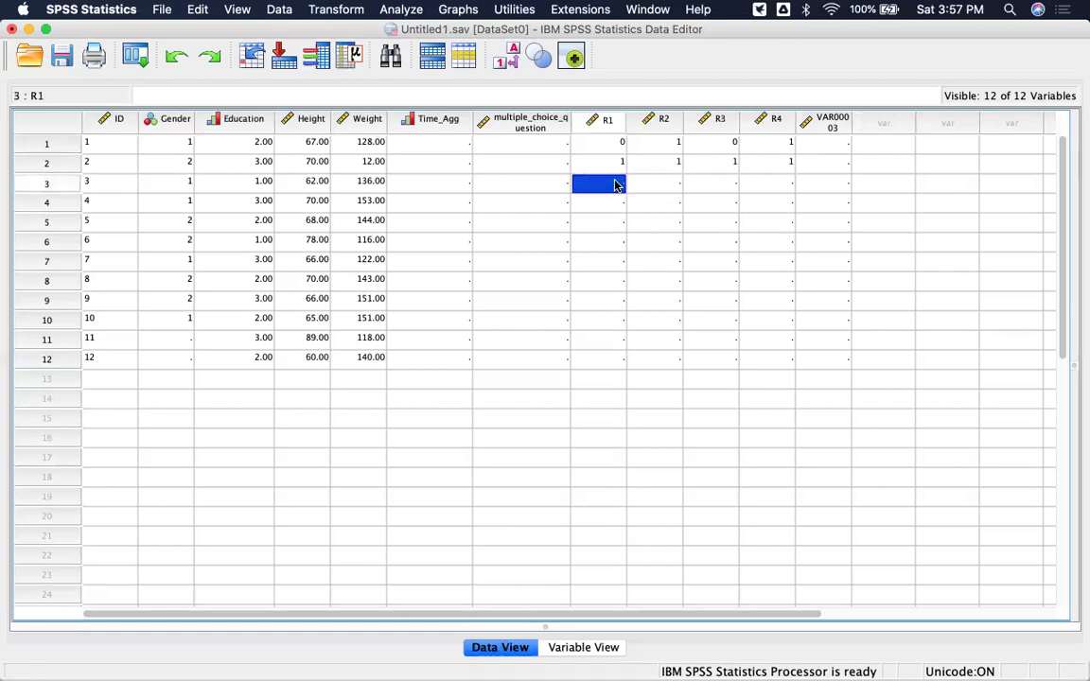
{"action": "type", "text": "0"}
{"action": "left_click", "coordinate": [649, 191]}
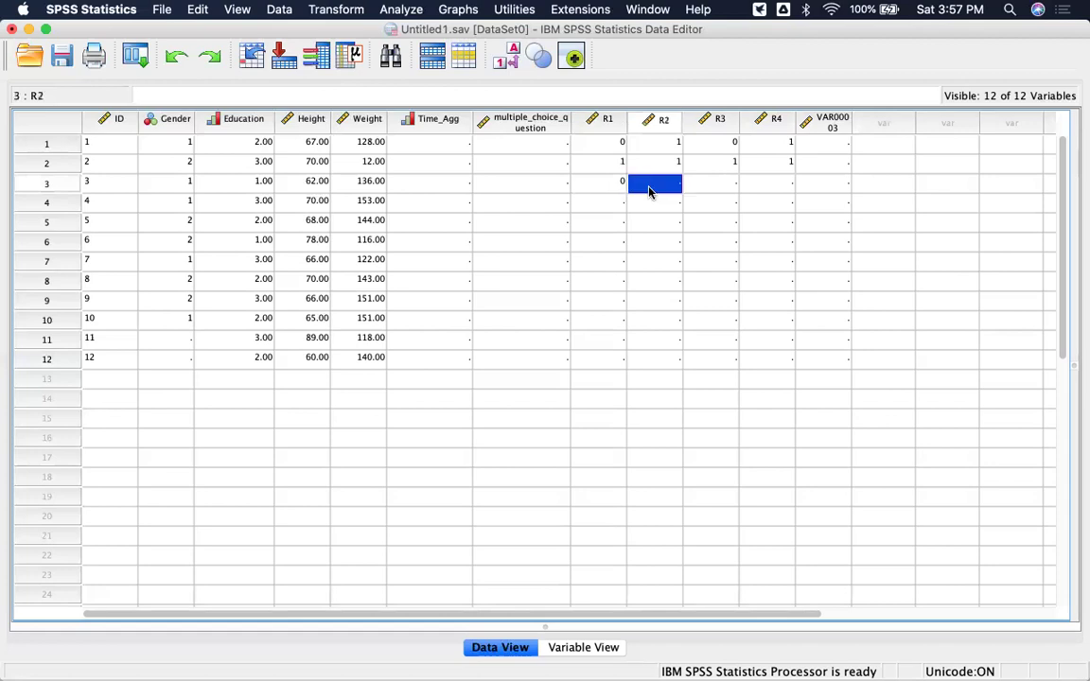
{"action": "type", "text": "1"}
{"action": "left_click", "coordinate": [710, 184]}
{"action": "type", "text": "1"}
{"action": "left_click", "coordinate": [784, 184]}
{"action": "type", "text": "1"}
{"action": "left_click", "coordinate": [916, 239]}
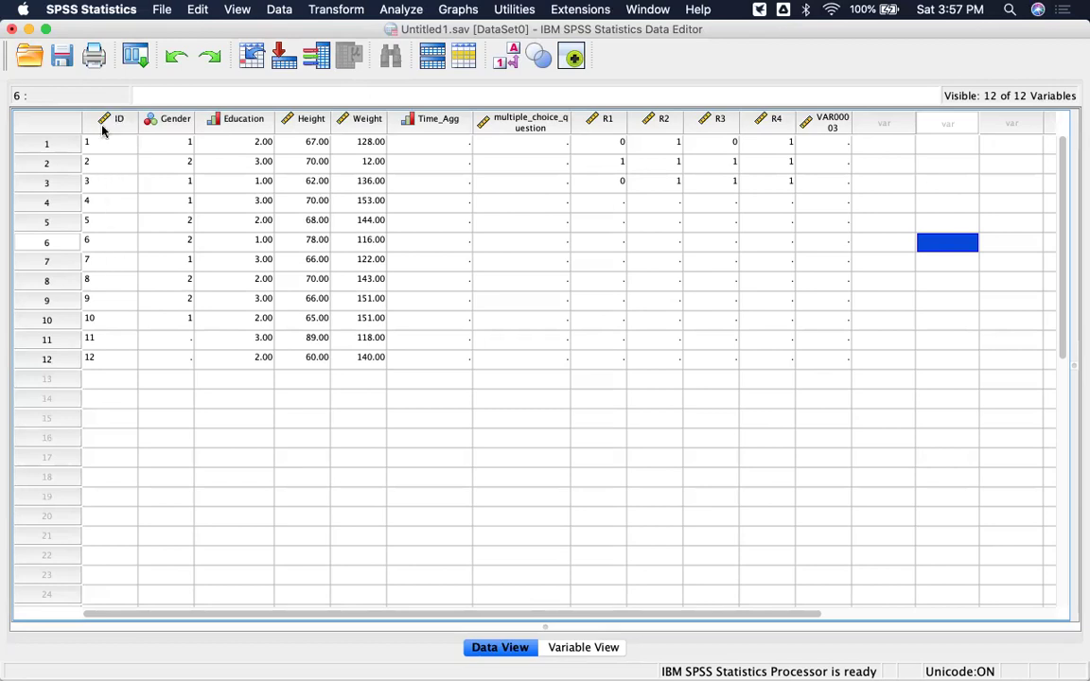
{"action": "mouse_move", "coordinate": [103, 131]}
{"action": "mouse_move", "coordinate": [190, 135]}
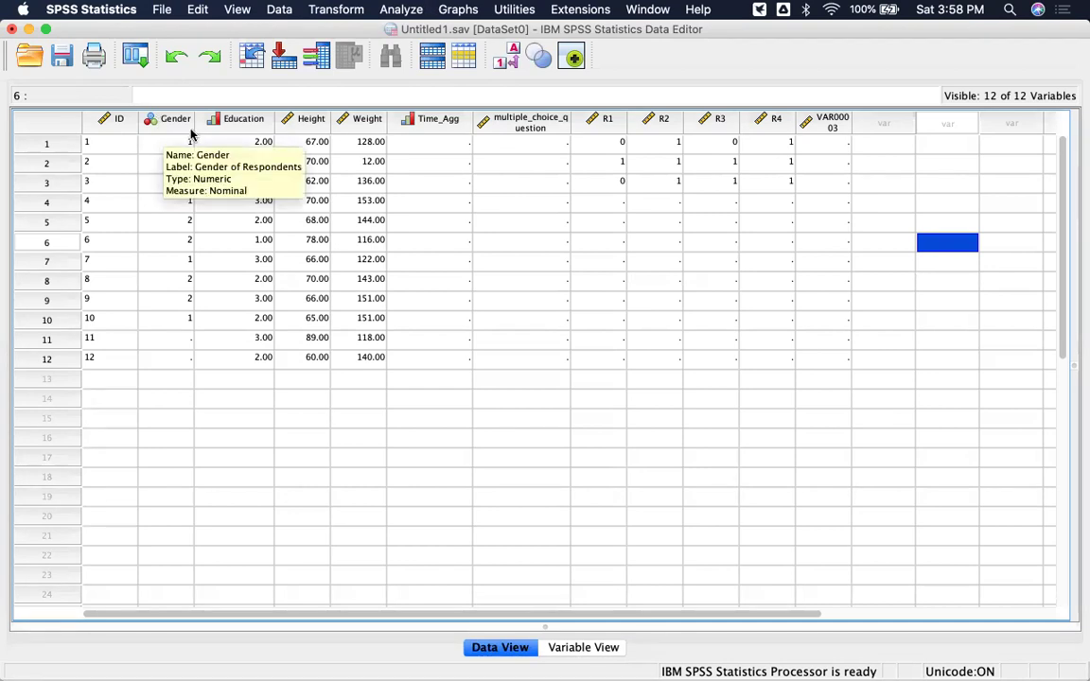